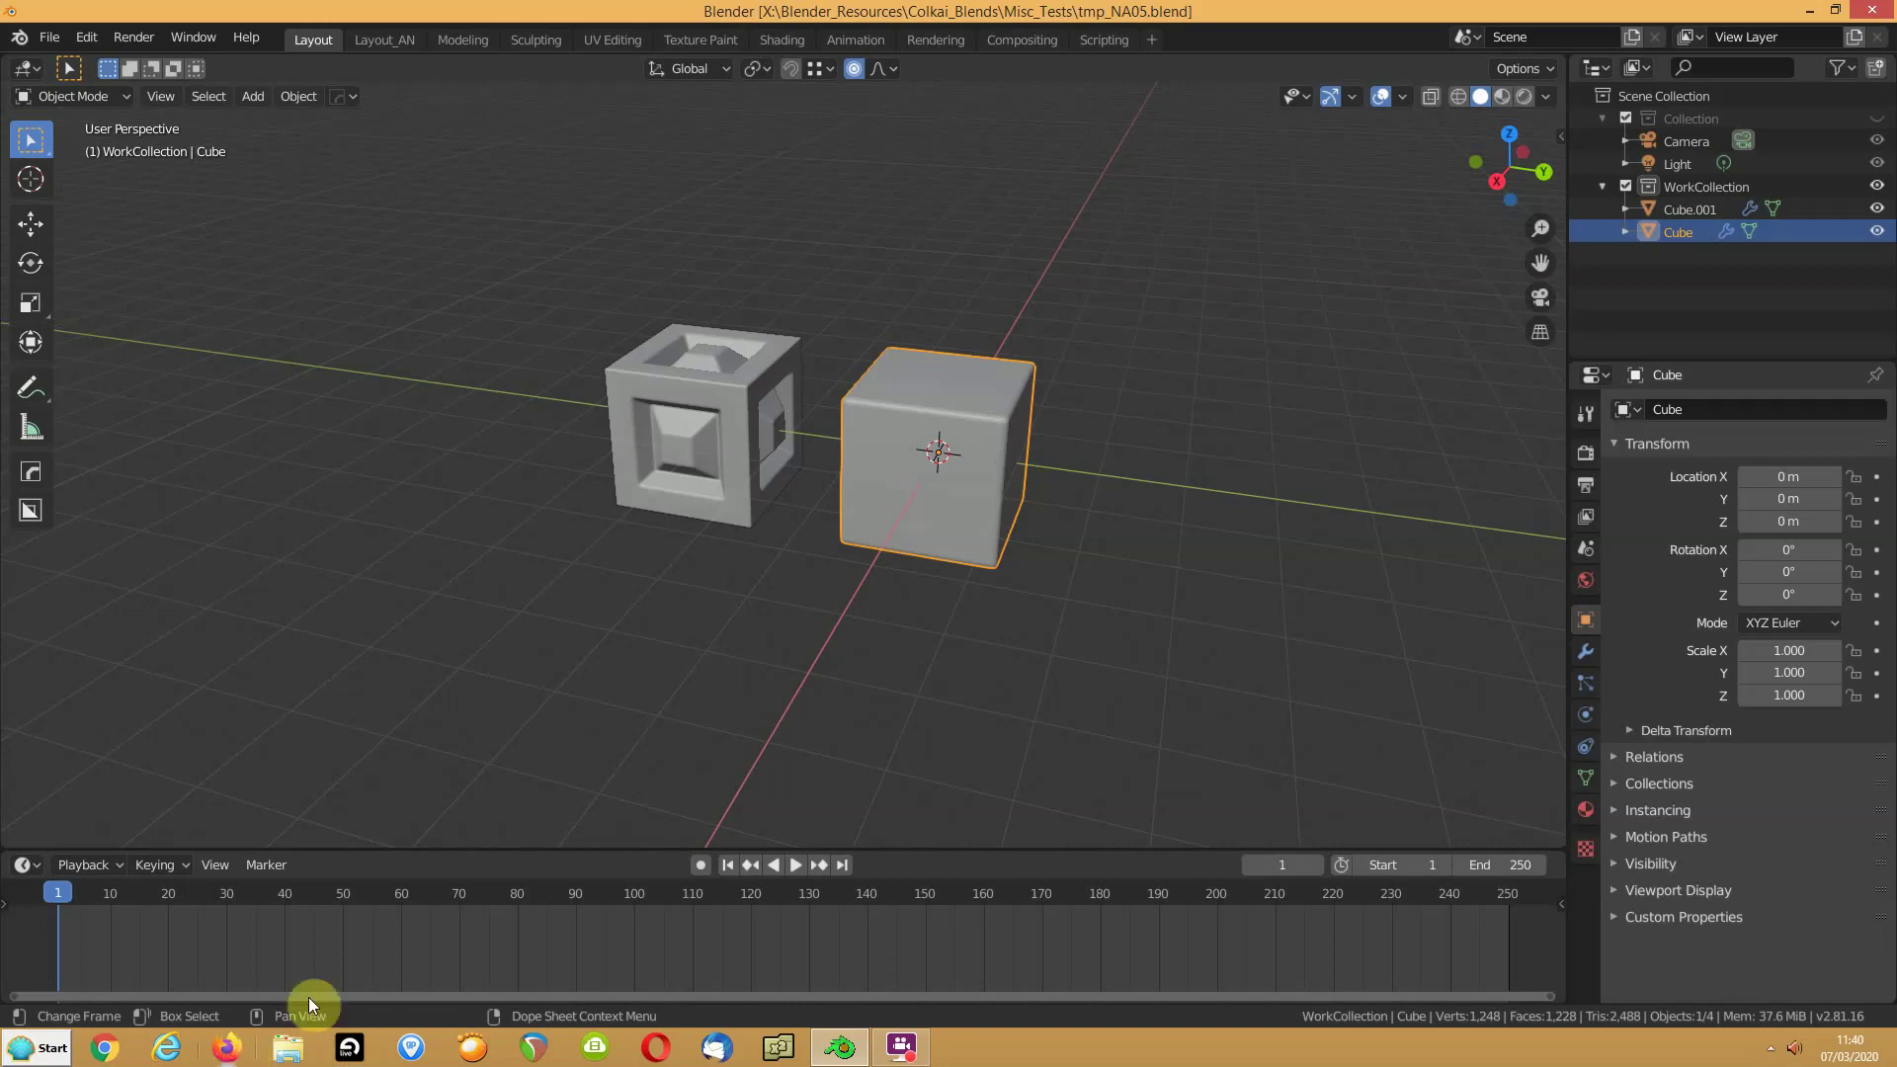
# Step: Orbit around the two cubes and select the plain cube, leaving it in place
pyautogui.moveTo(1034, 517); pyautogui.dragTo(971, 567, button='middle')
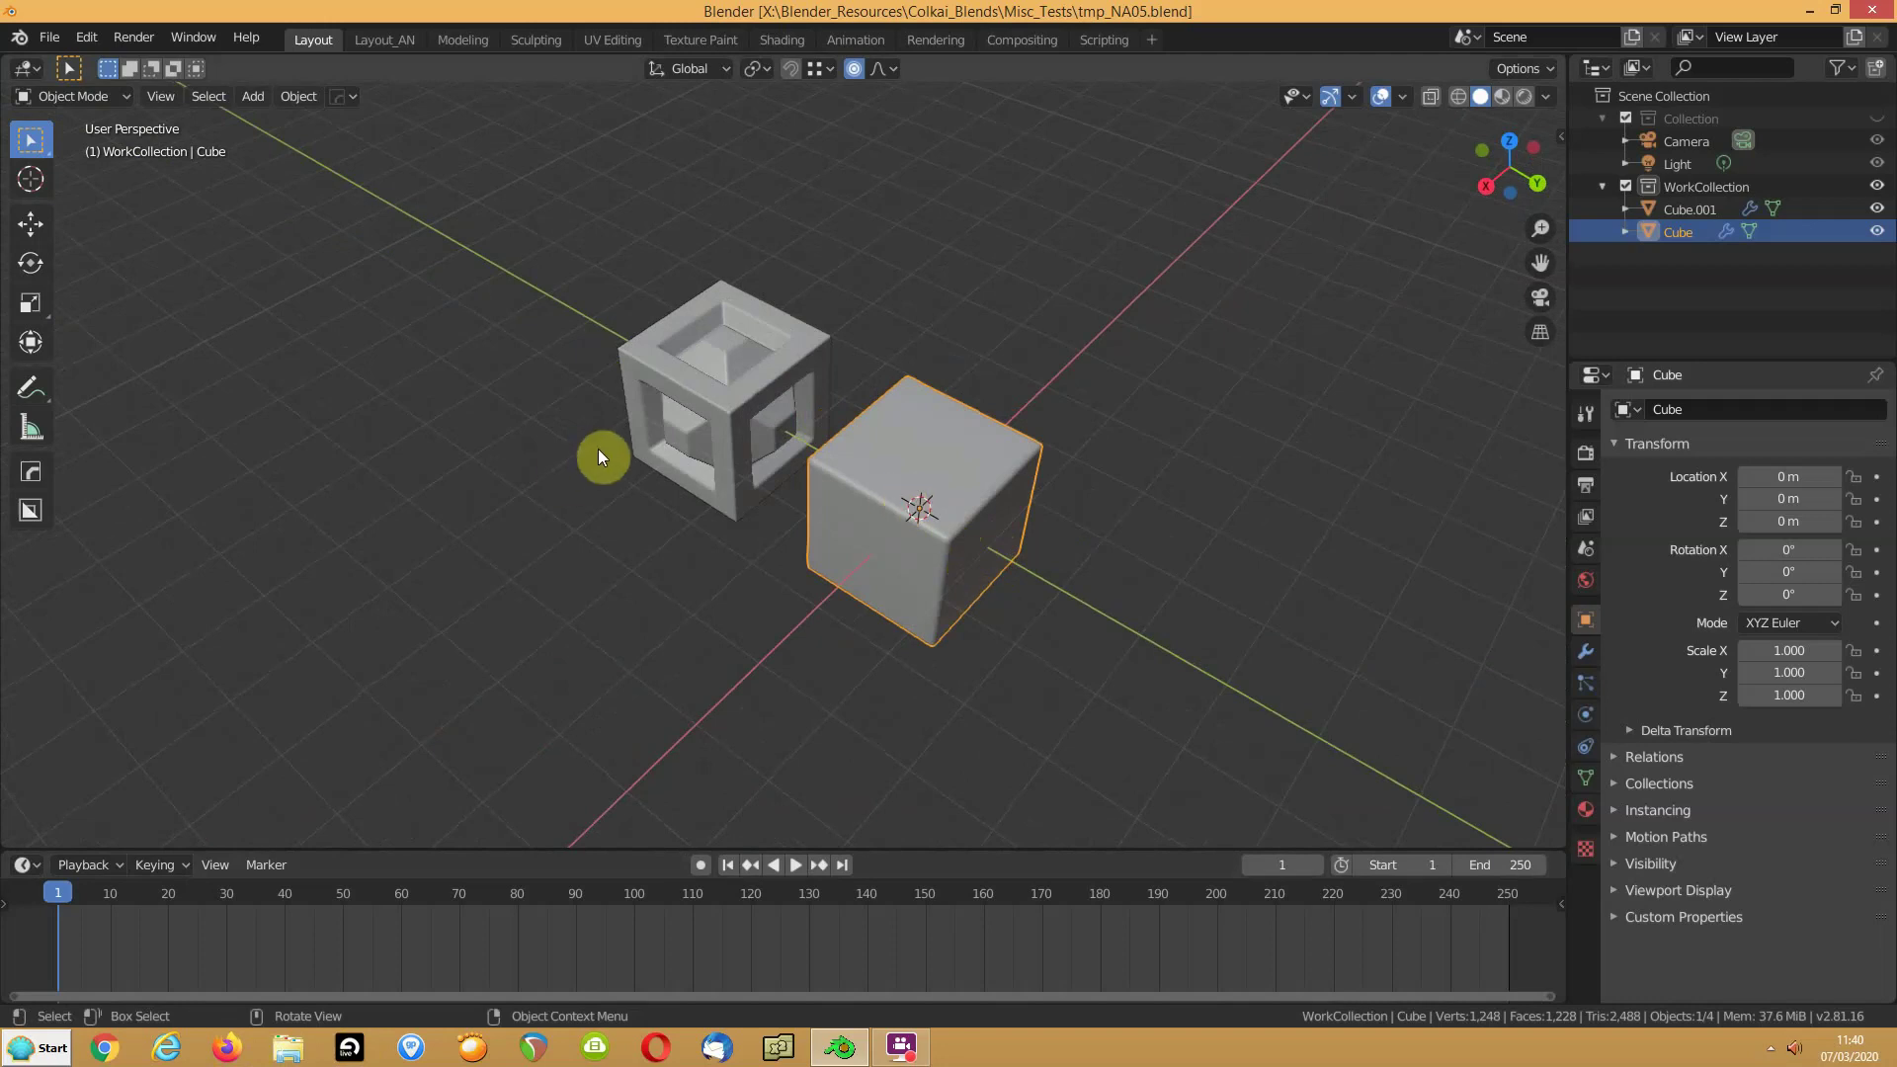
pyautogui.scroll(-4, 768, 494)
pyautogui.moveTo(704, 564); pyautogui.dragTo(842, 518, button='middle')
pyautogui.scroll(2, 842, 518)
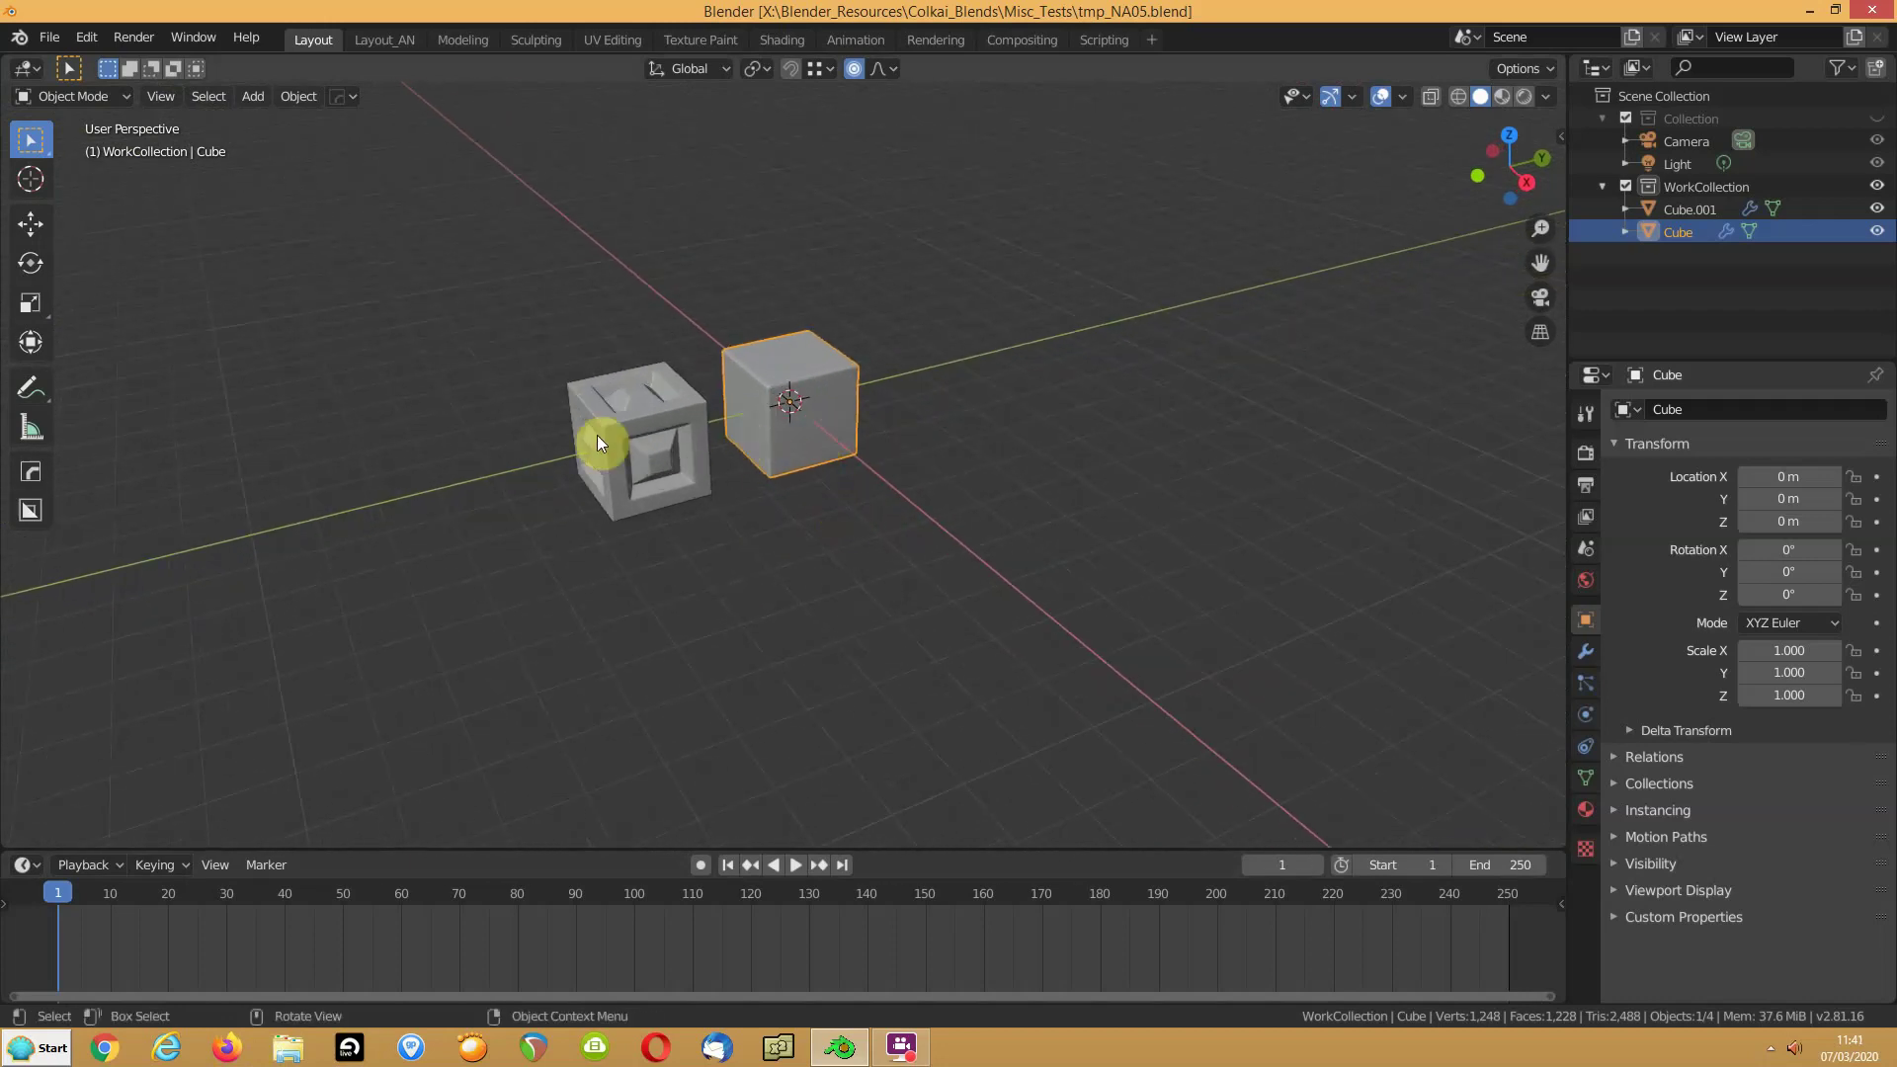
pyautogui.click(828, 378)
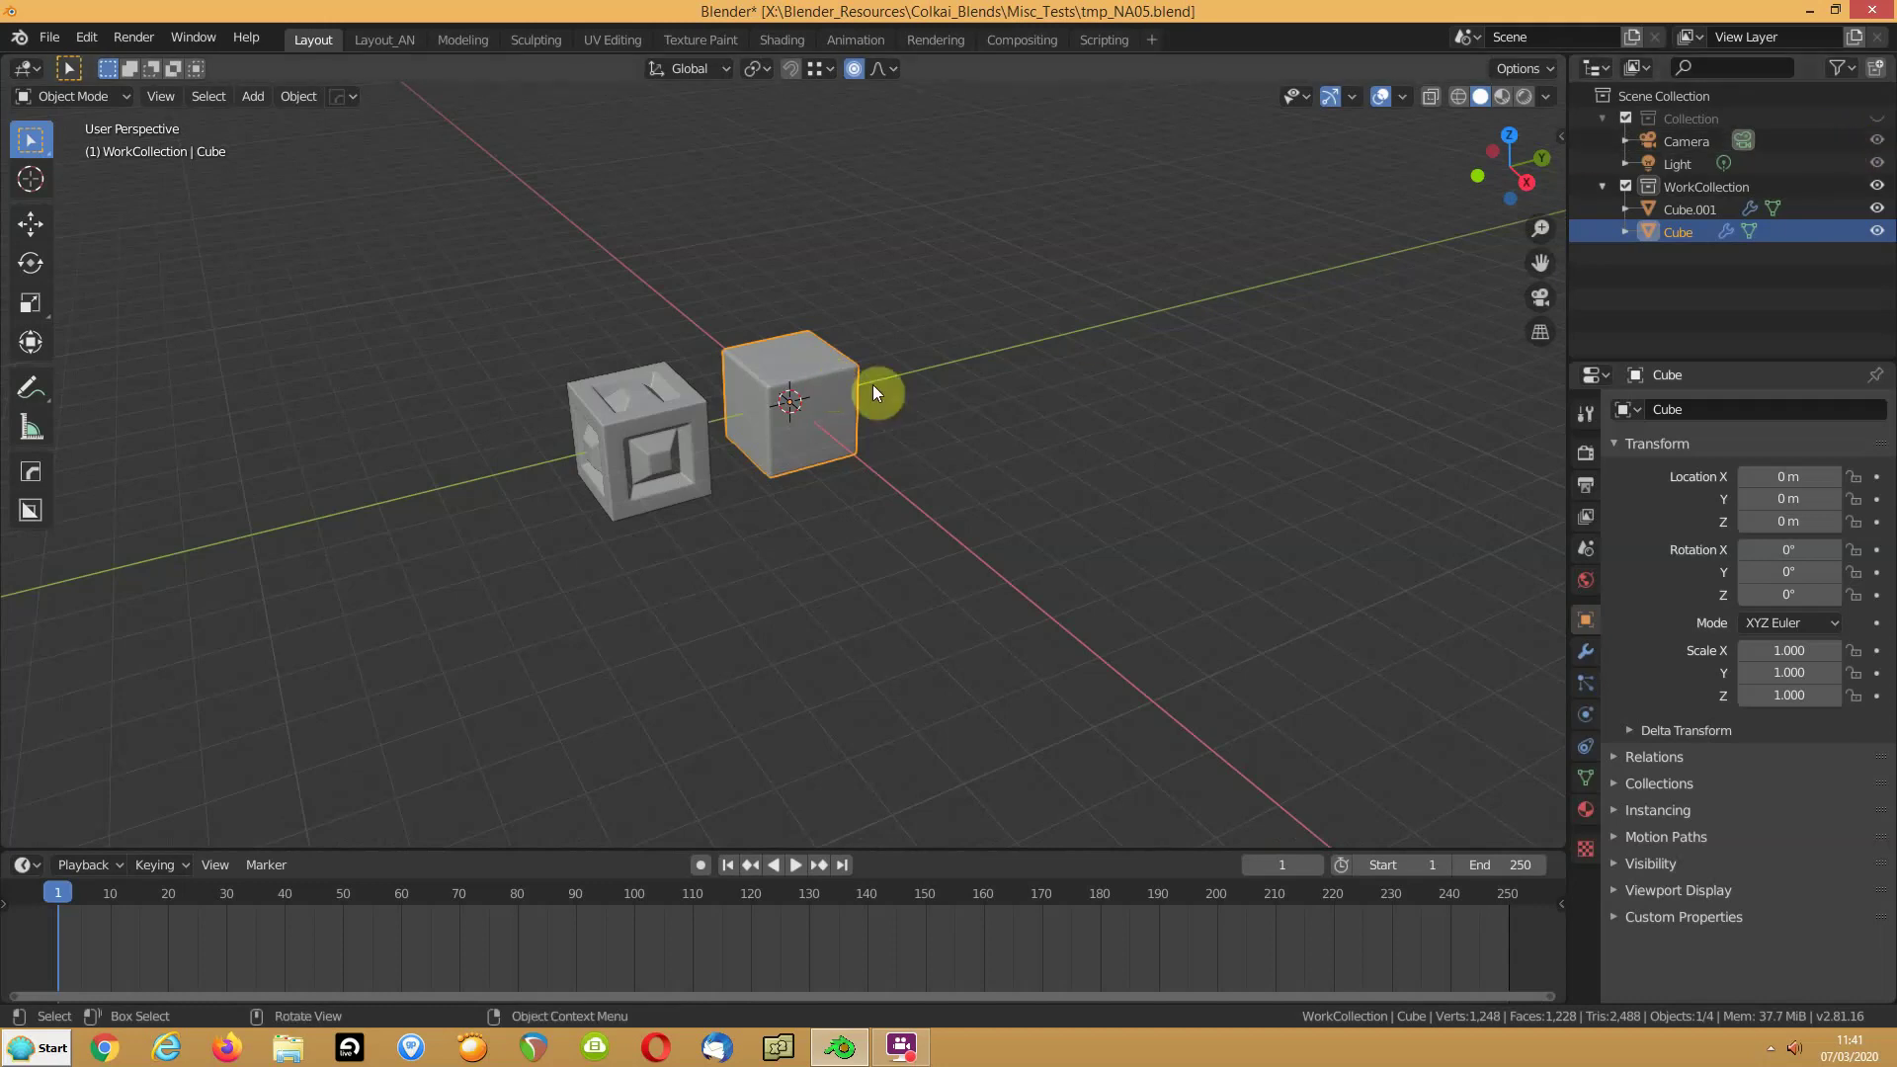
pyautogui.rightClick(873, 386)
pyautogui.click(417, 300)
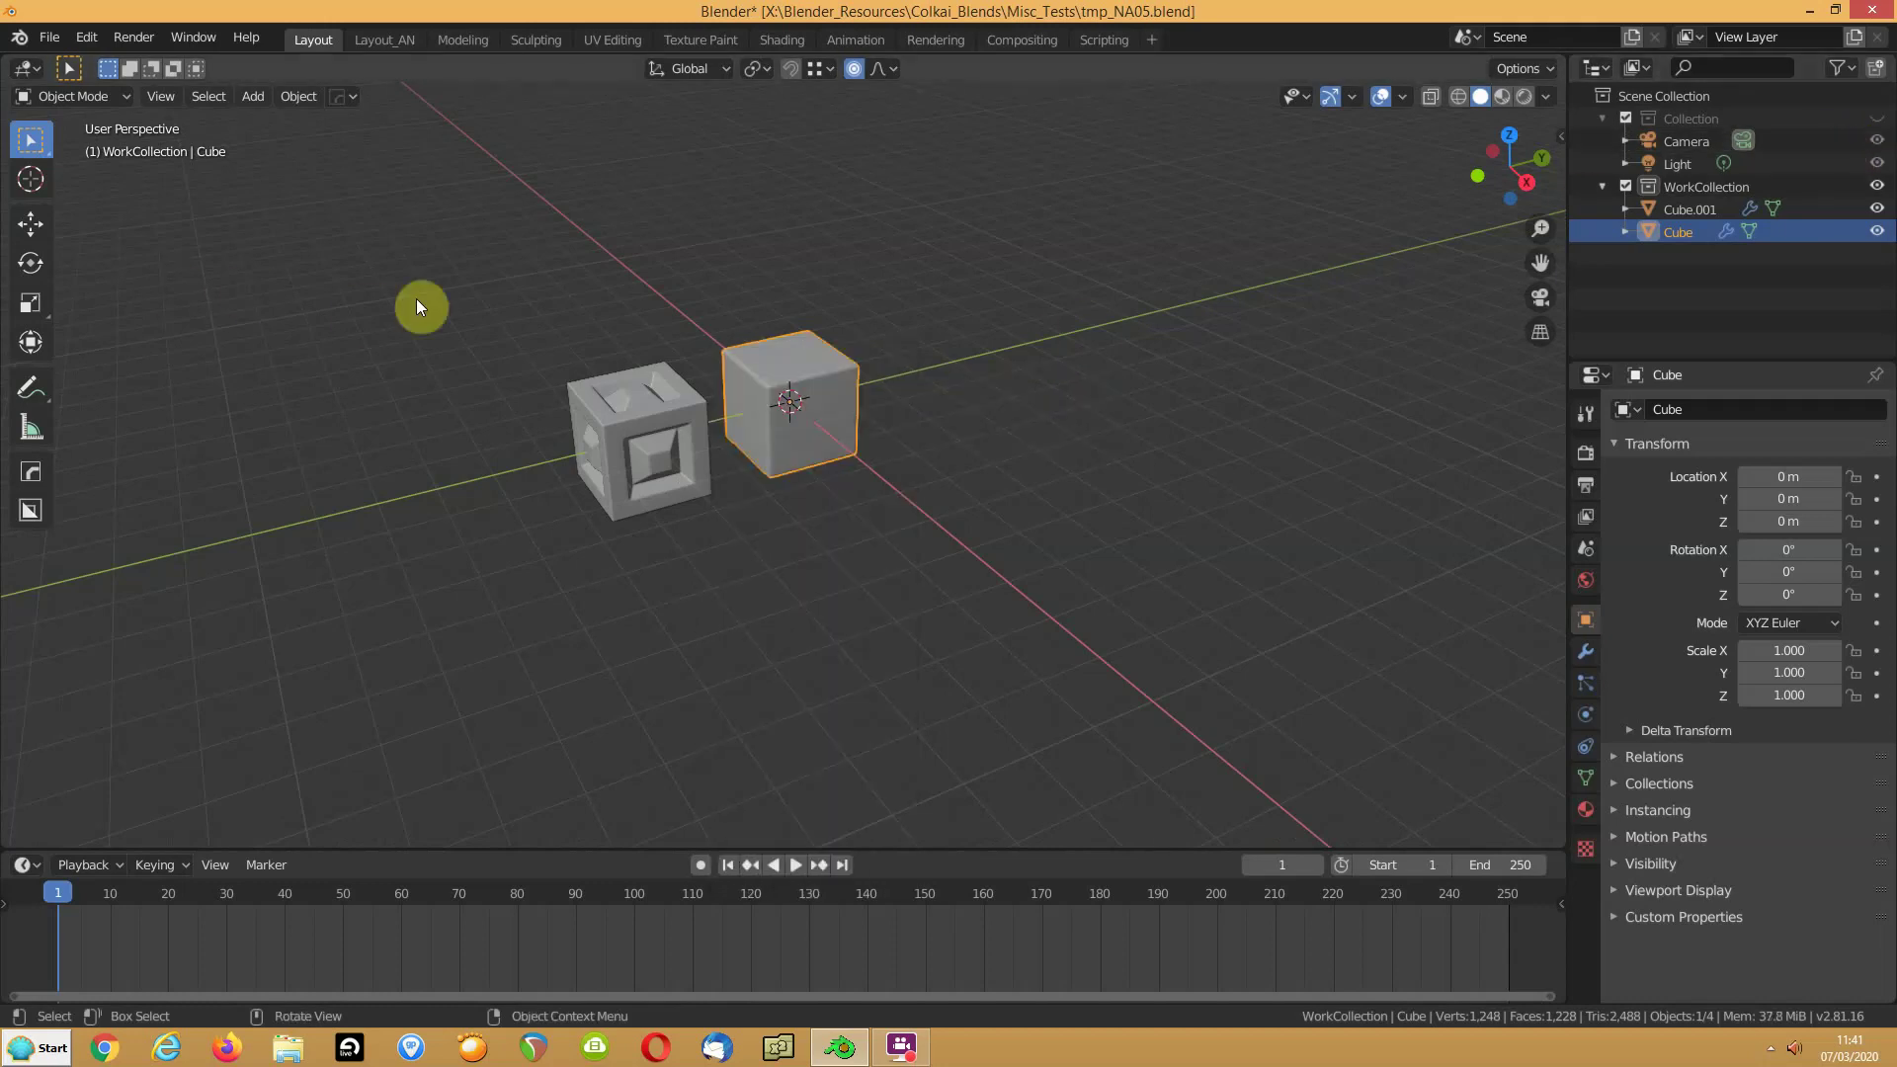
pyautogui.press('g')
pyautogui.click(769, 387)
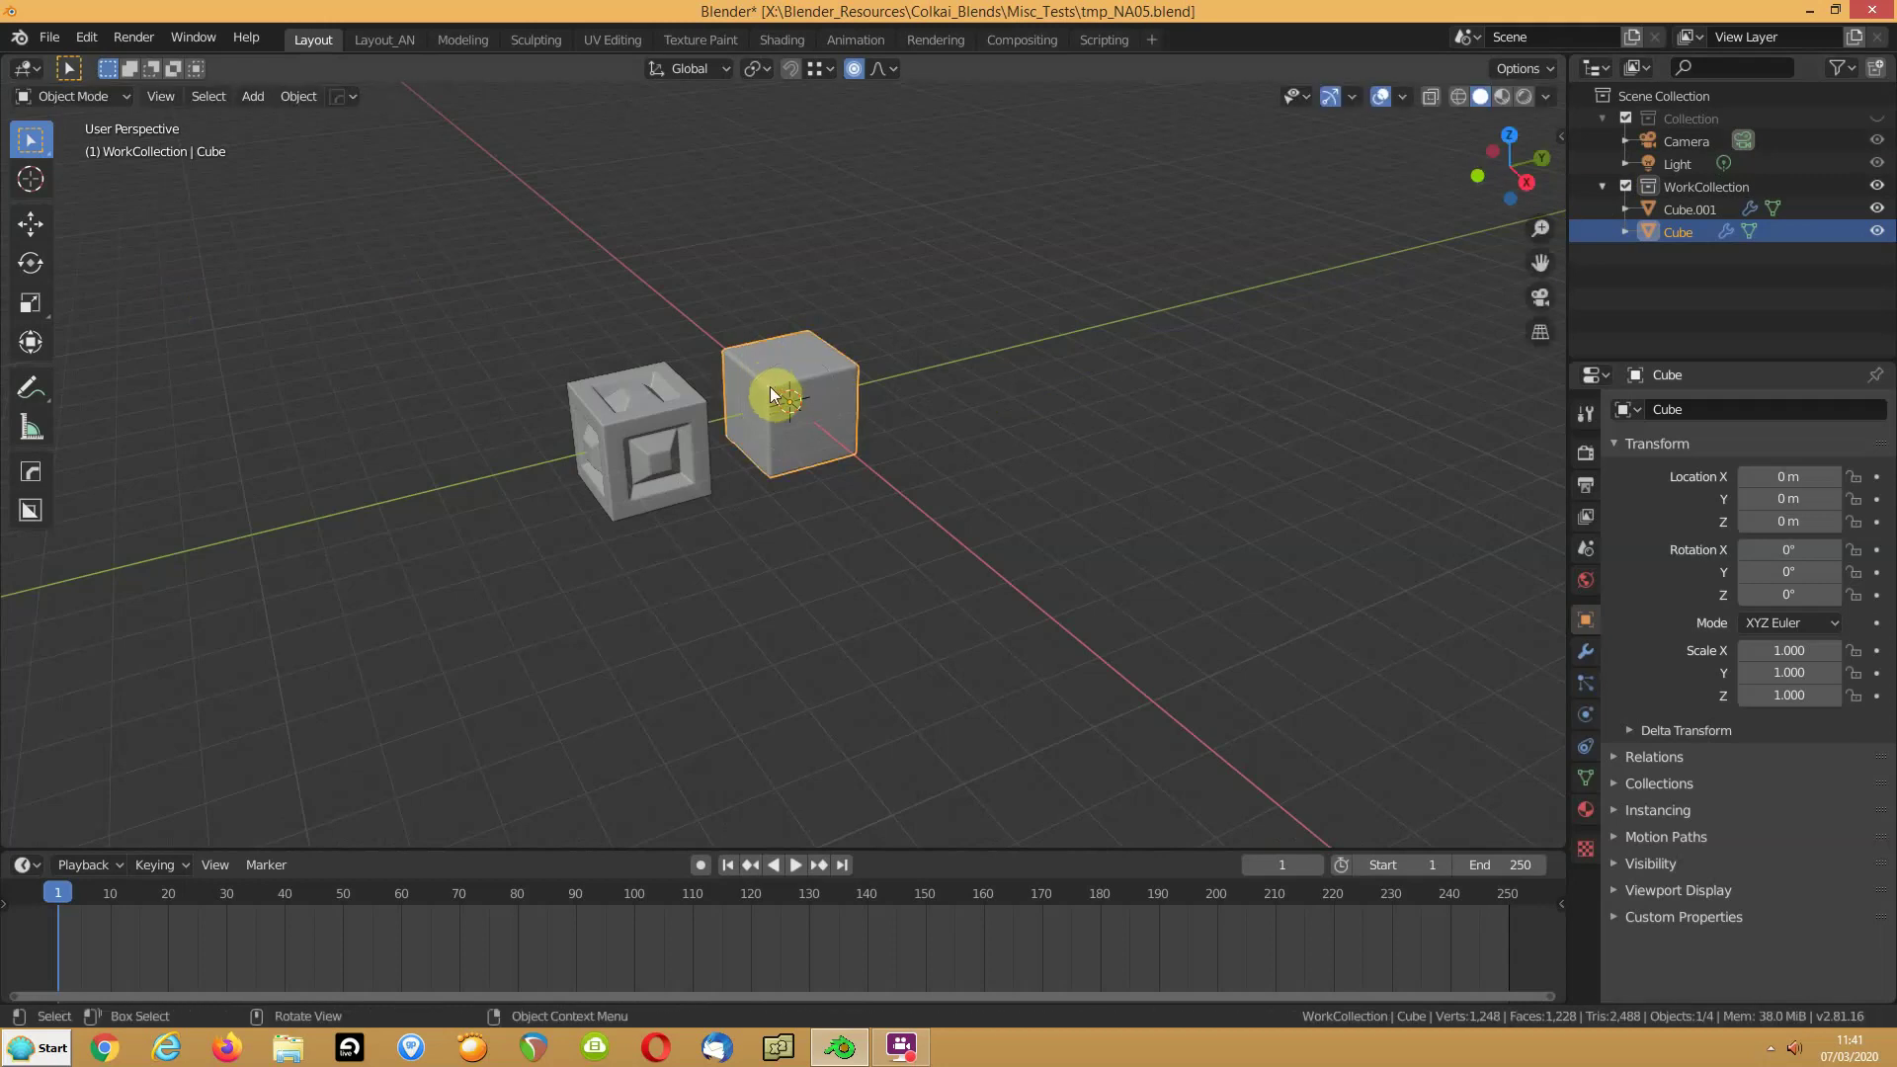
# Step: Enable Screencast Keys in the side panel and raise its font size to 14
pyautogui.press('n')
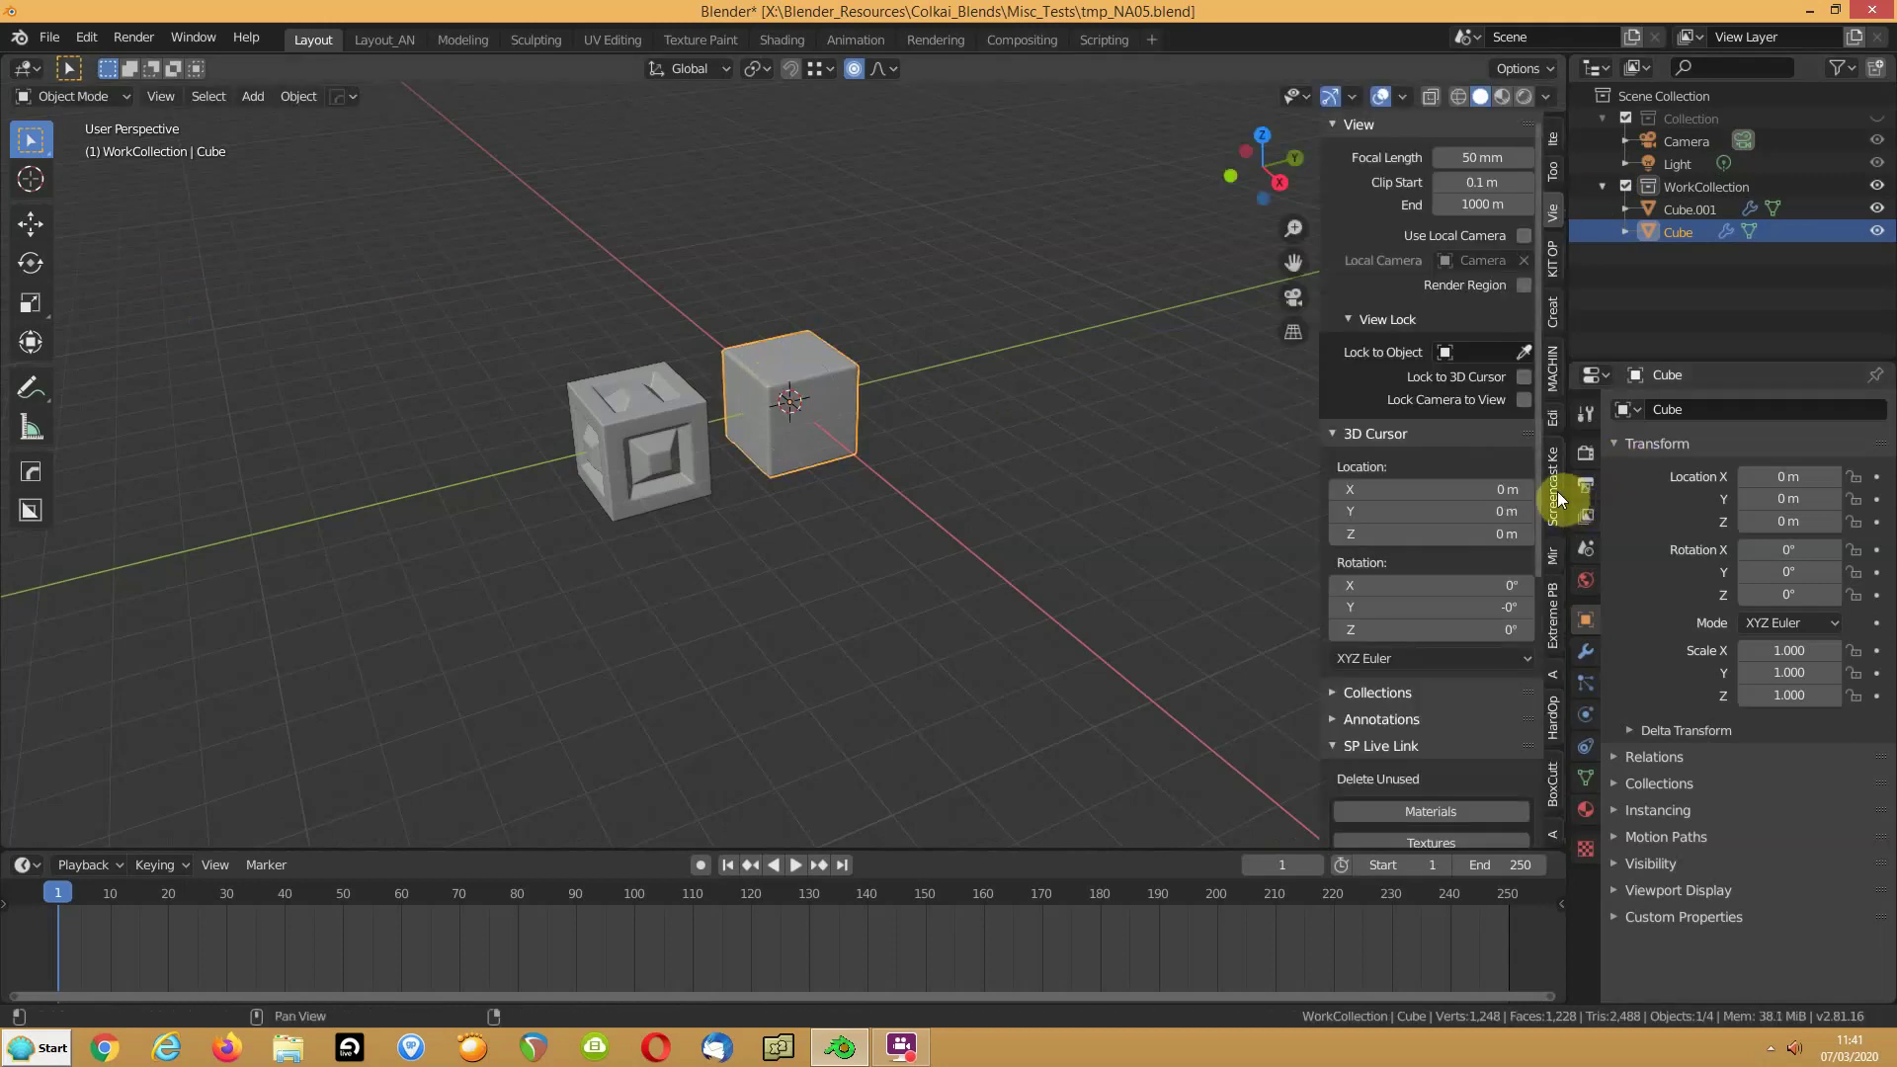
pyautogui.click(1553, 489)
pyautogui.click(1353, 125)
pyautogui.click(1529, 253)
pyautogui.click(1528, 253)
pyautogui.click(1529, 253)
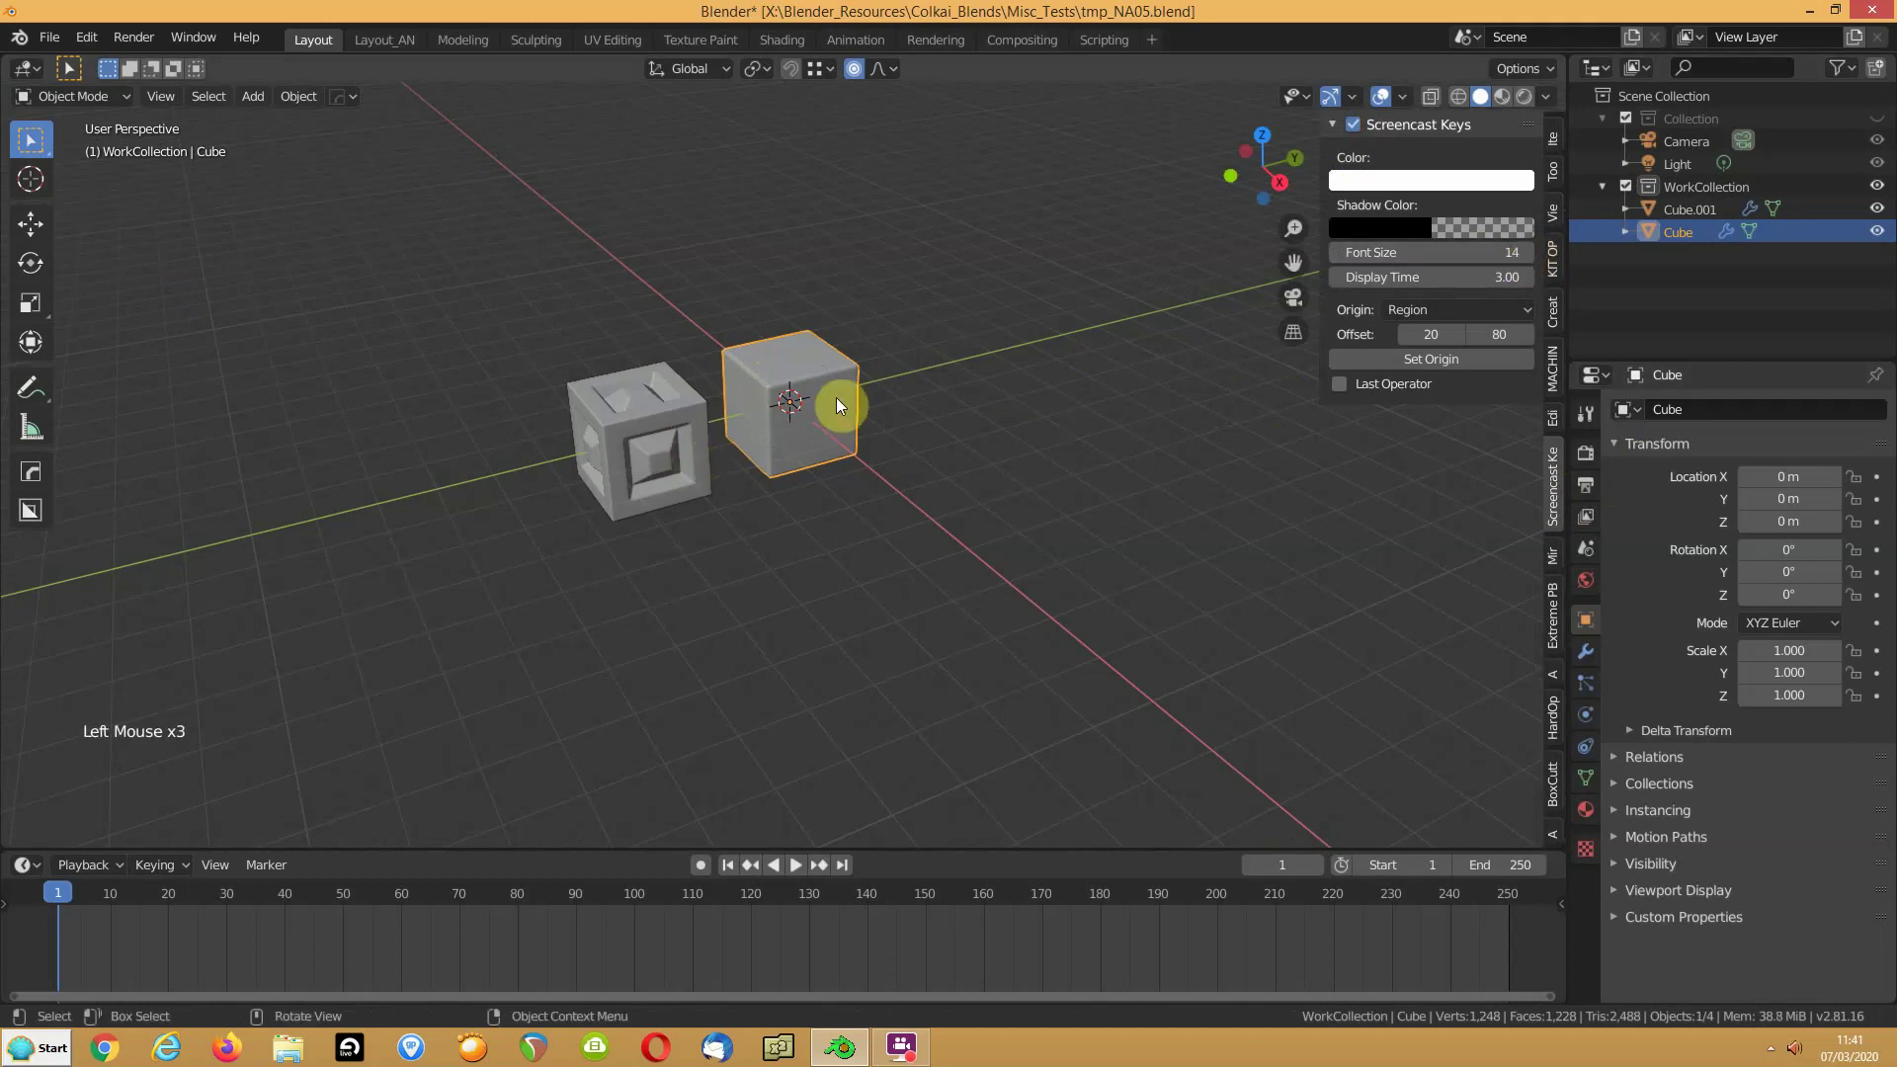
# Step: Move the plain cube to X -9.4572 m and set the animation end frame to 120
pyautogui.press('n')
pyautogui.press('g')
pyautogui.click(682, 290)
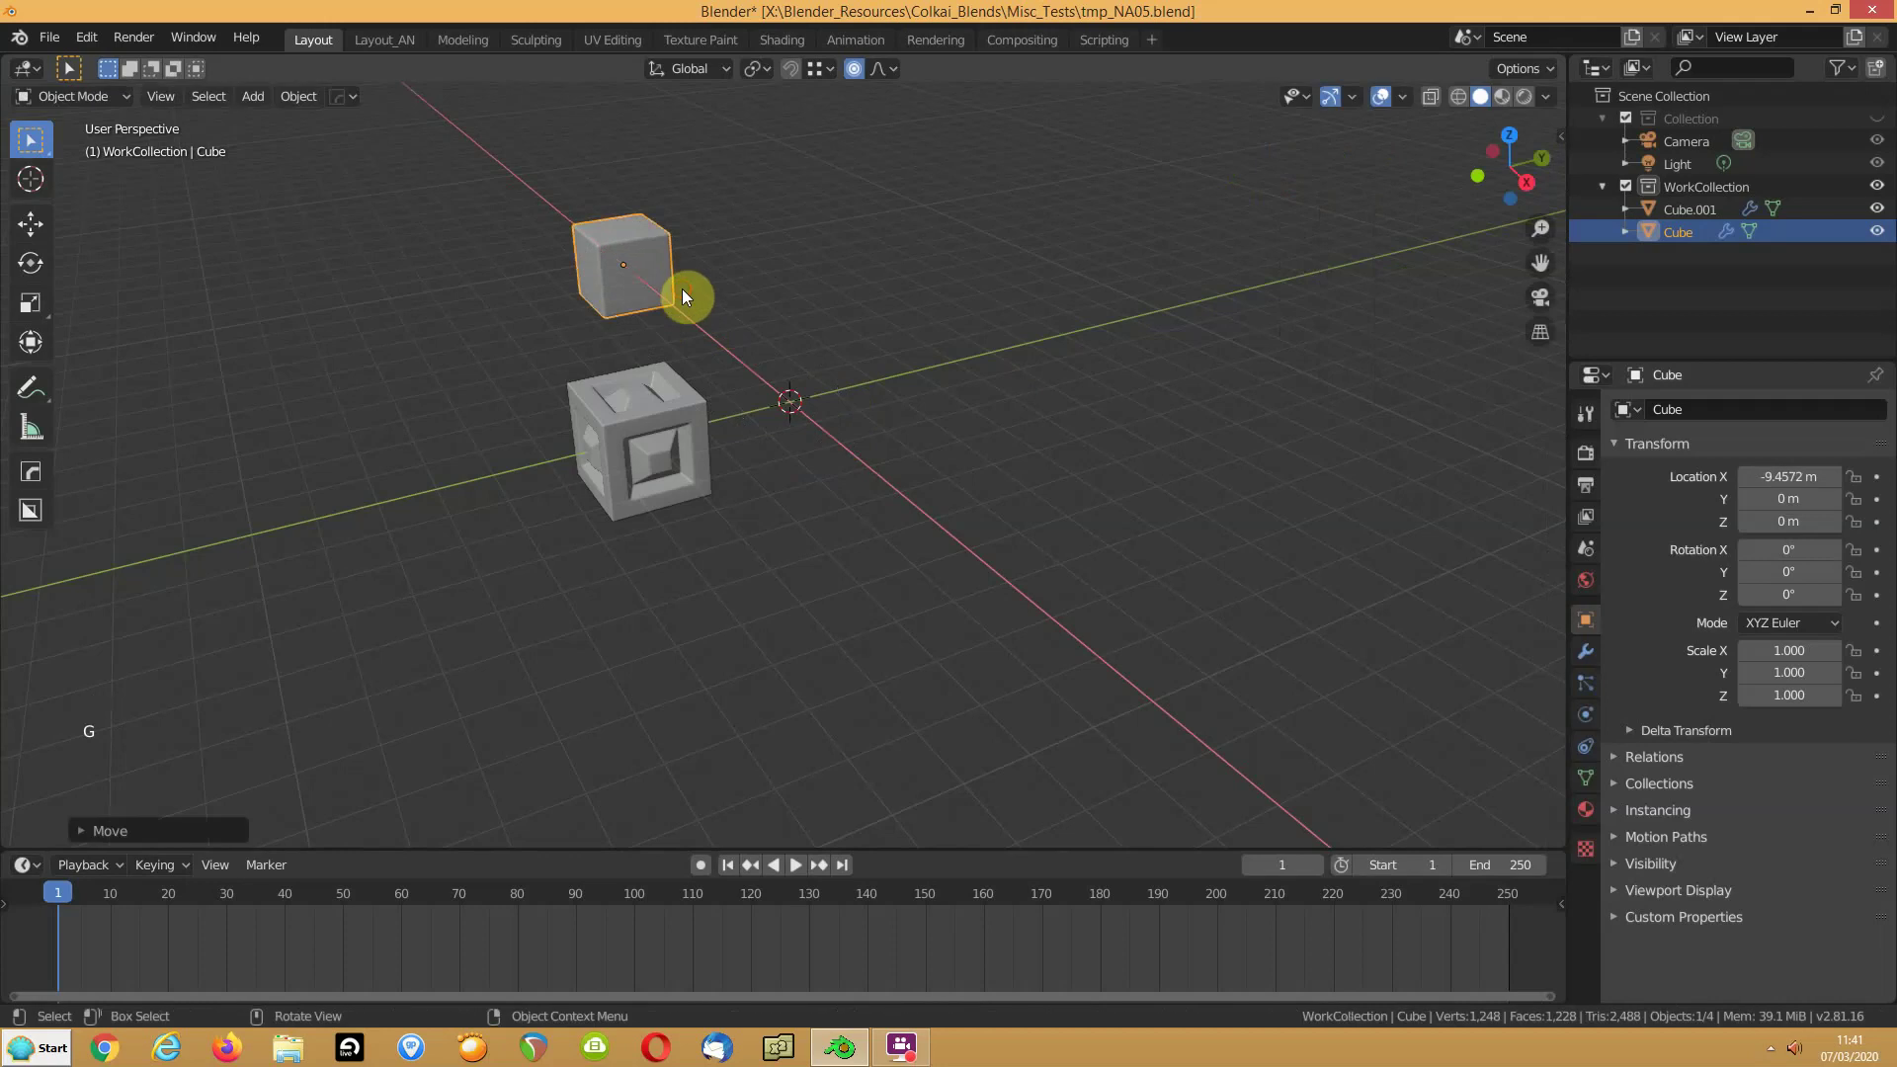
pyautogui.click(1483, 865)
pyautogui.write('120')
pyautogui.press('Return')
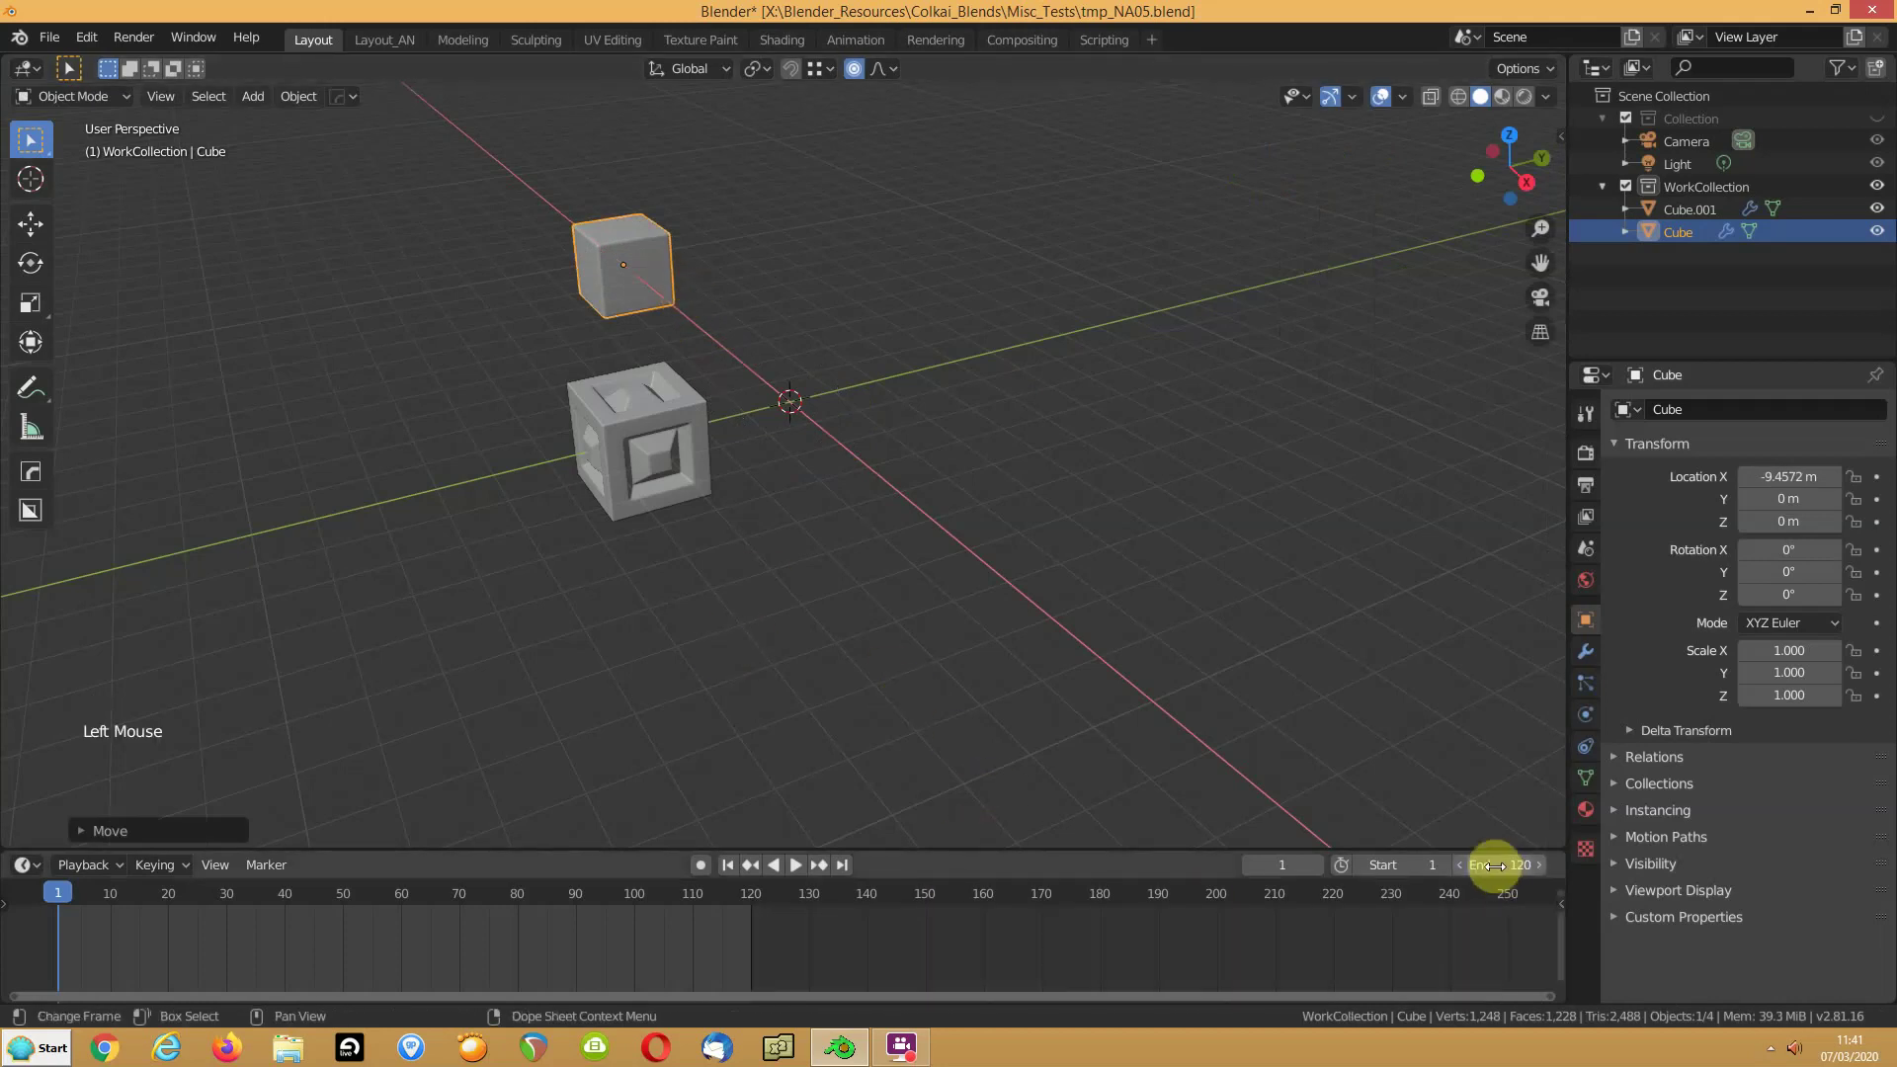
# Step: Fit the frame range and insert a LocRot keyframe on the cube at frame 1
pyautogui.press('Home')
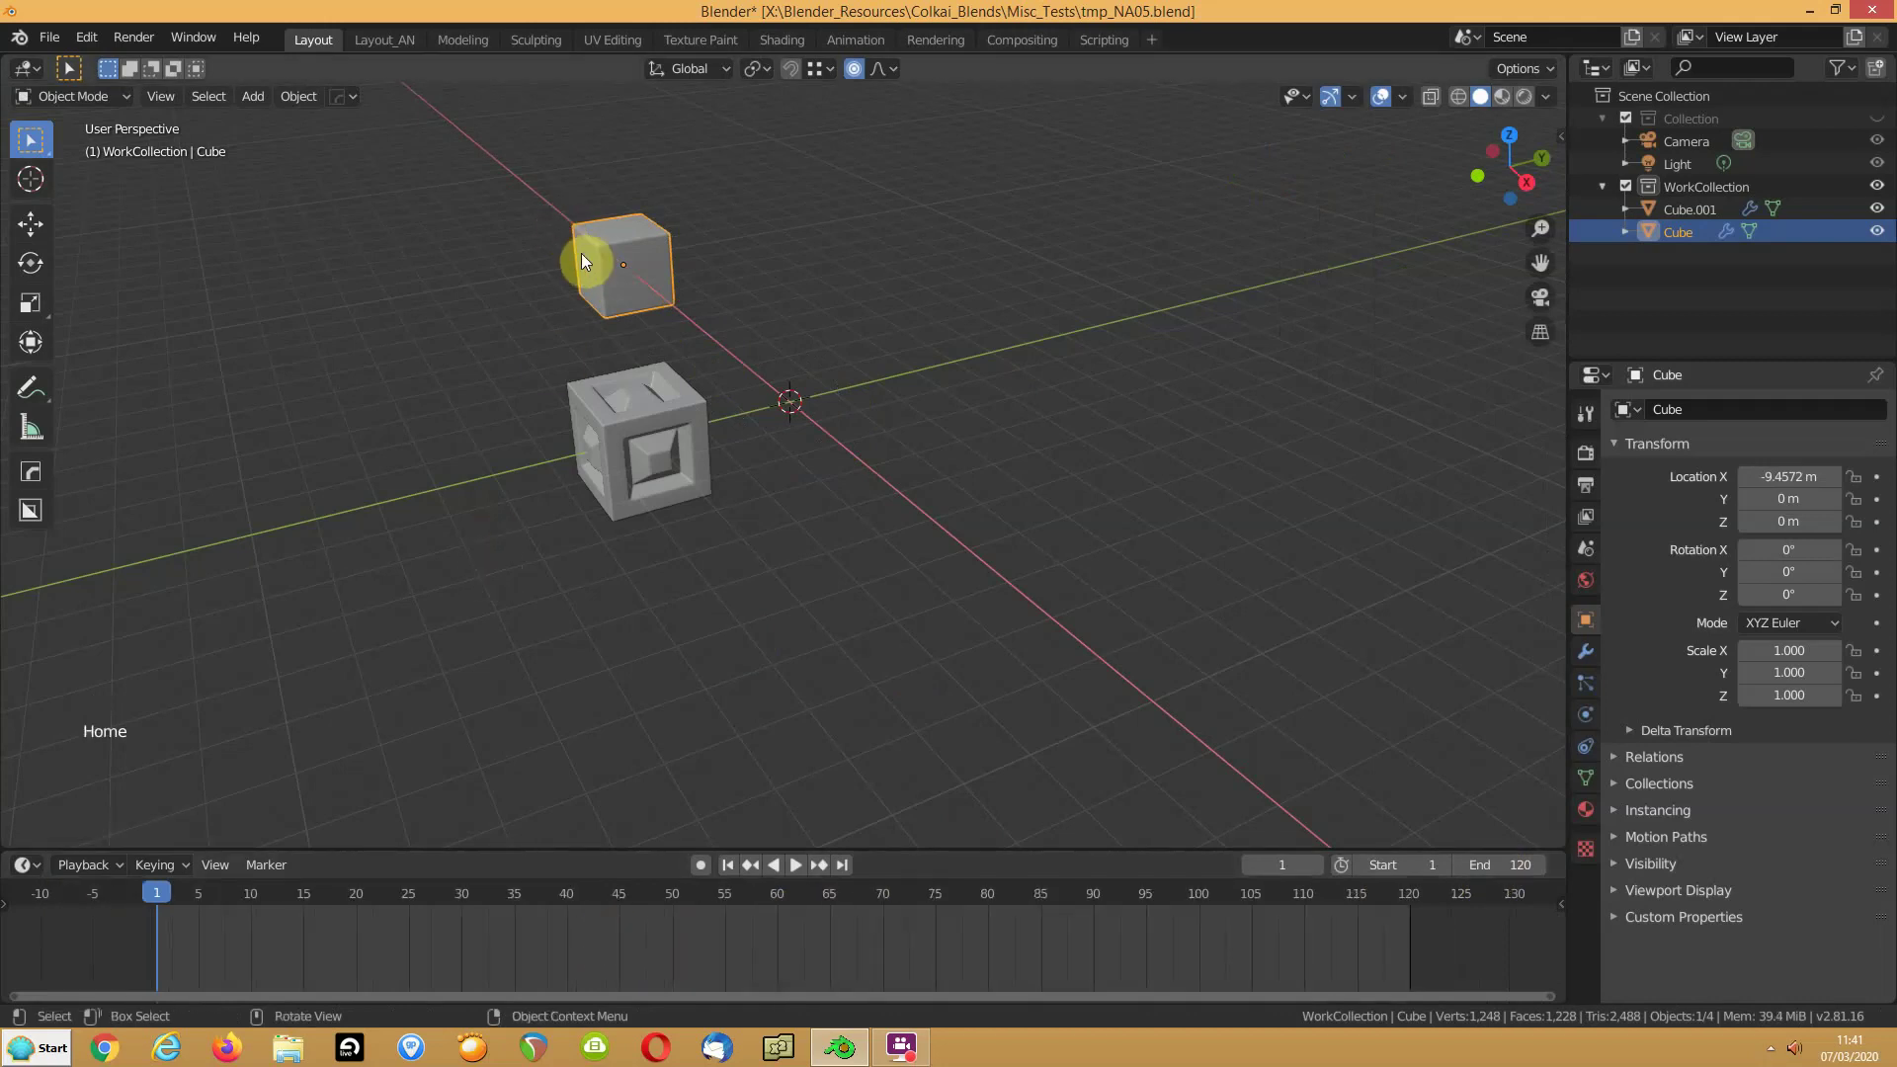
pyautogui.press('i')
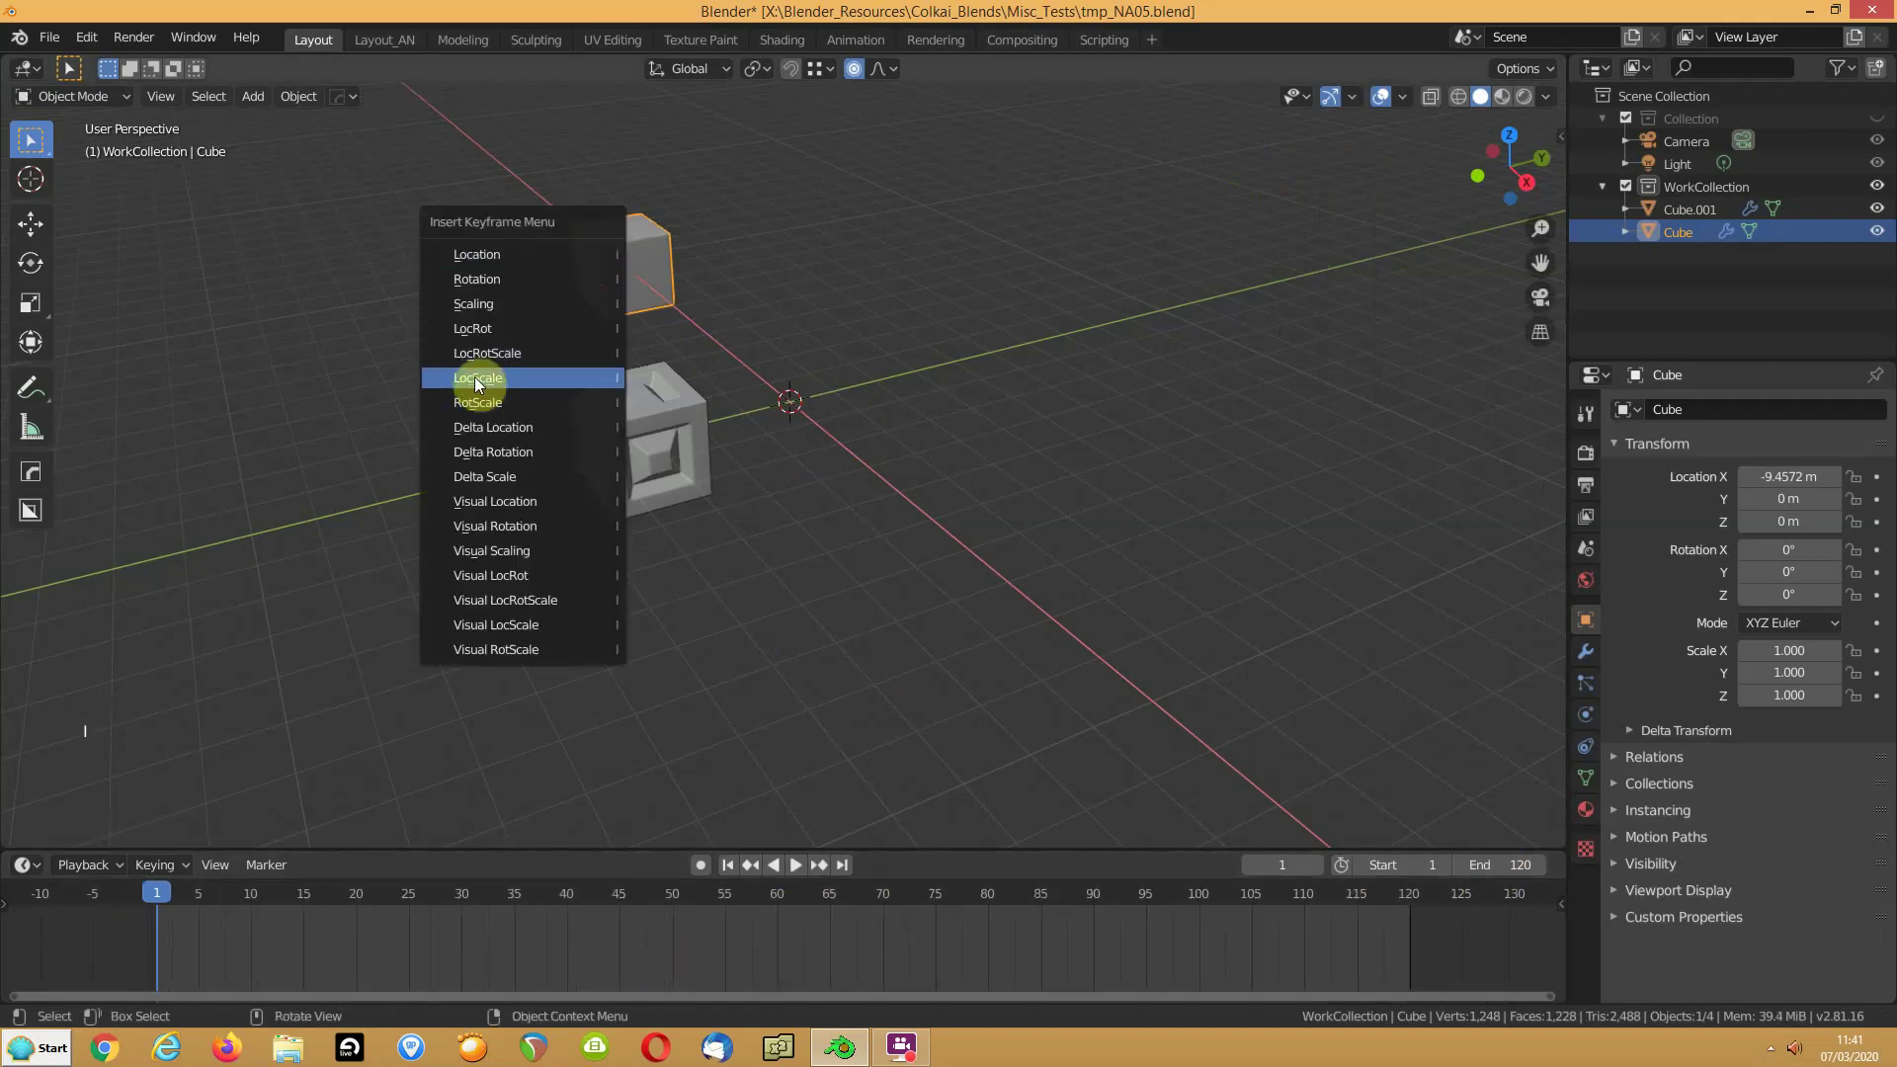
pyautogui.click(456, 329)
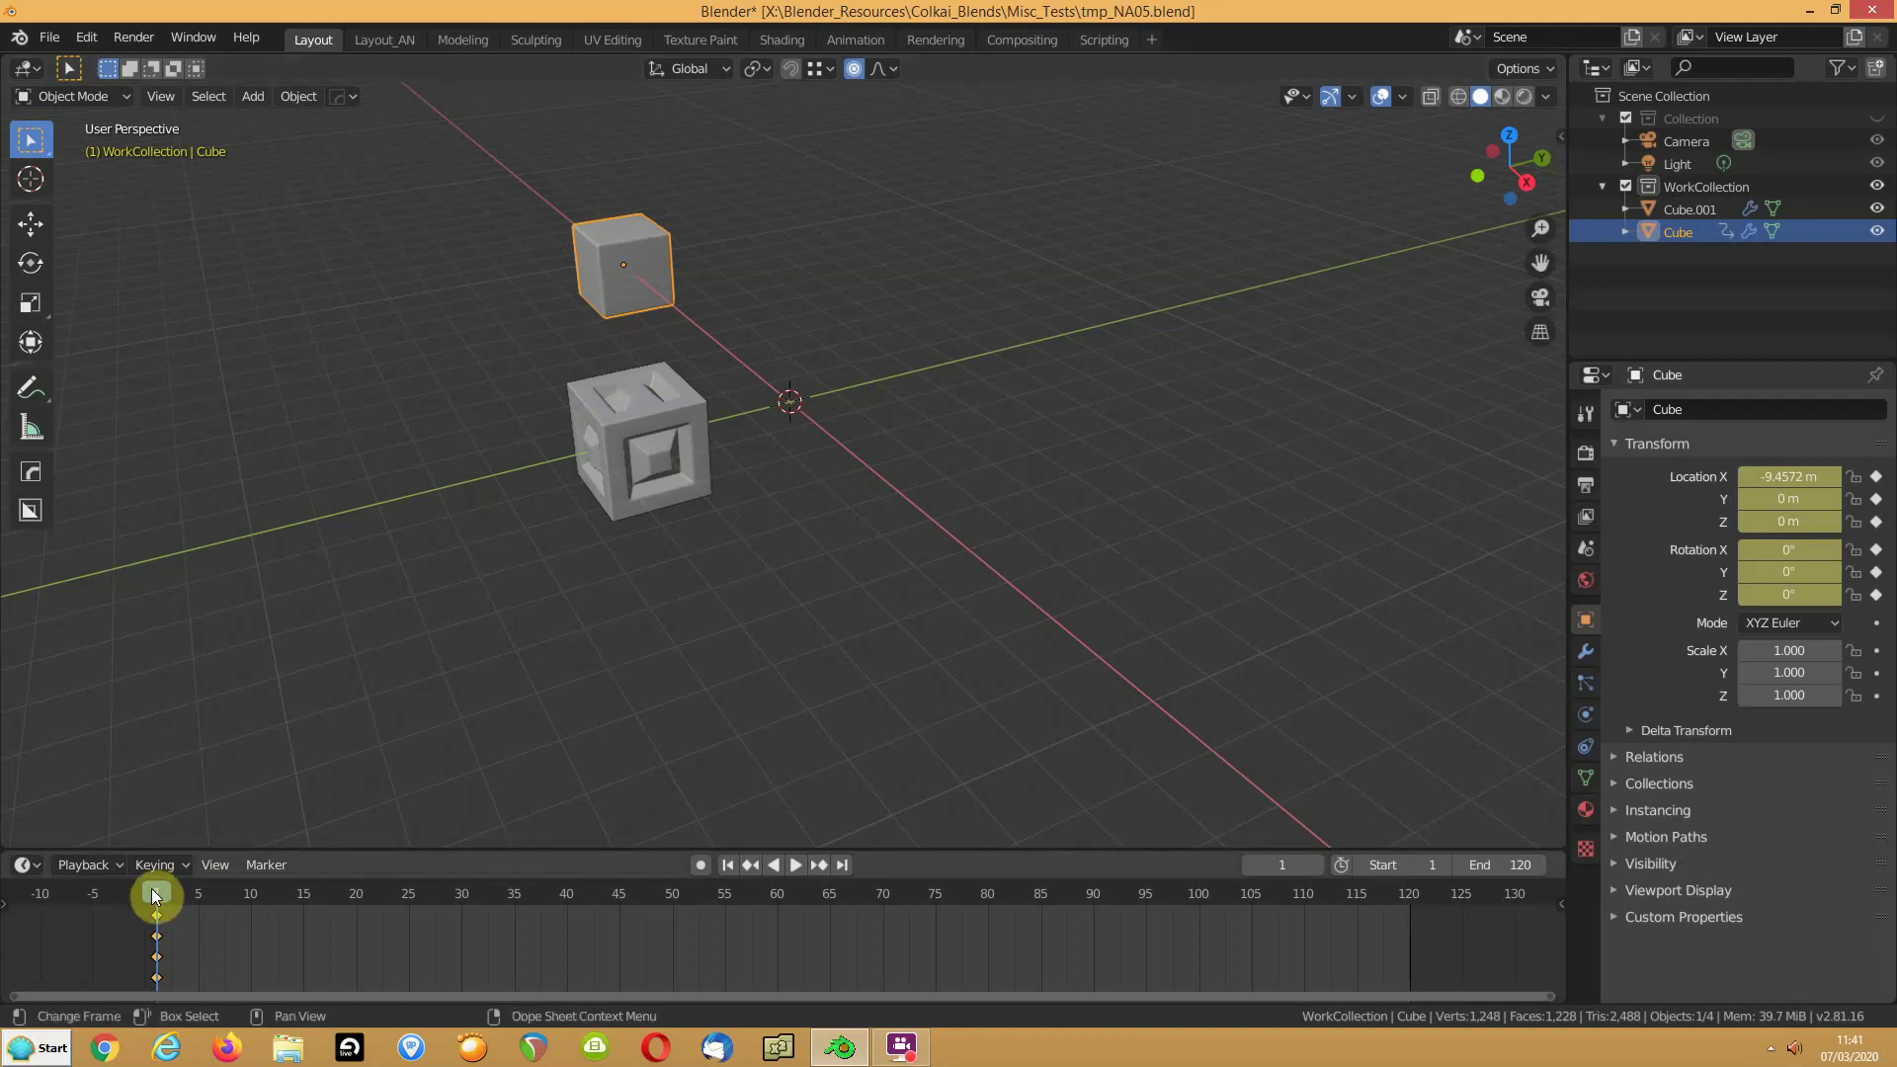
# Step: At frame 30, move the cube along X beside the hollow cube, tilt it, and key LocRot
pyautogui.moveTo(160, 893); pyautogui.dragTo(461, 892)
pyautogui.press('g')
pyautogui.press('x')
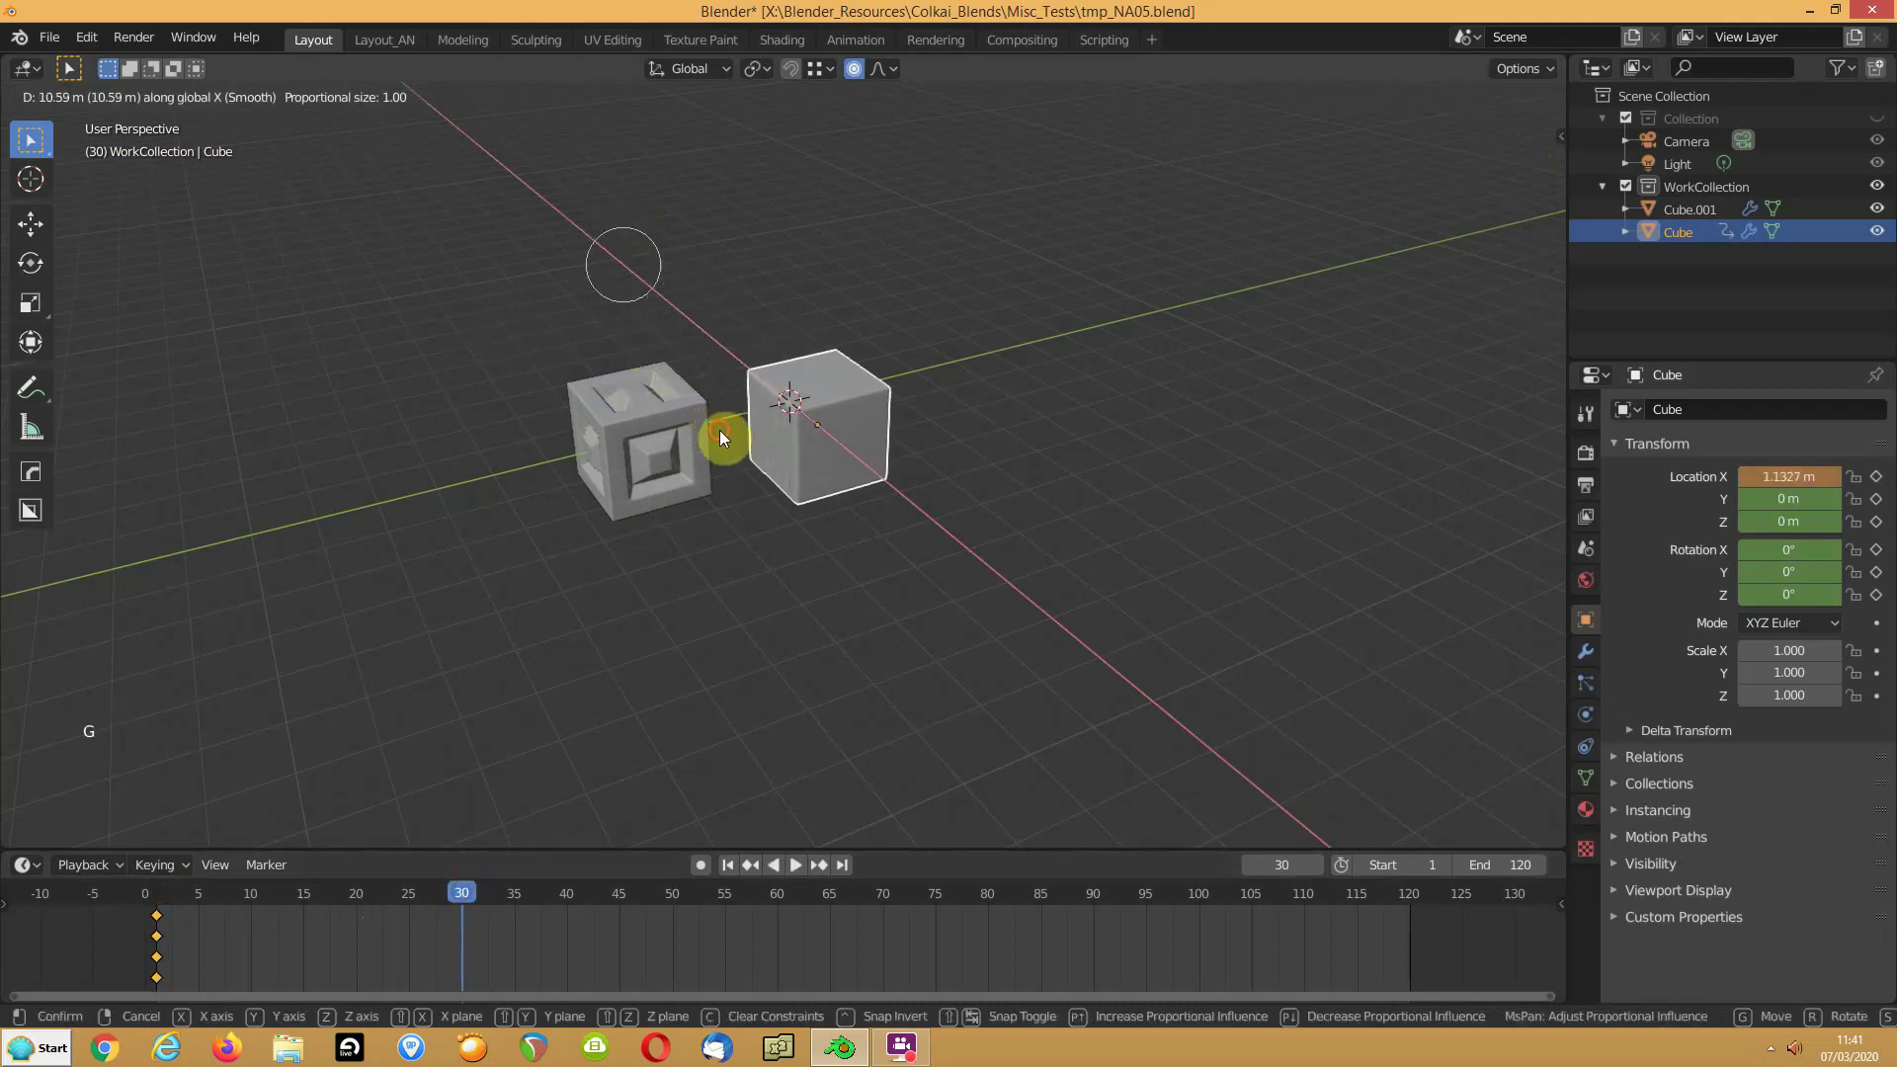
pyautogui.click(721, 438)
pyautogui.press('w')
pyautogui.press('w')
pyautogui.press('w')
pyautogui.press('w')
pyautogui.press('r')
pyautogui.press('r')
pyautogui.click(542, 329)
pyautogui.press('i')
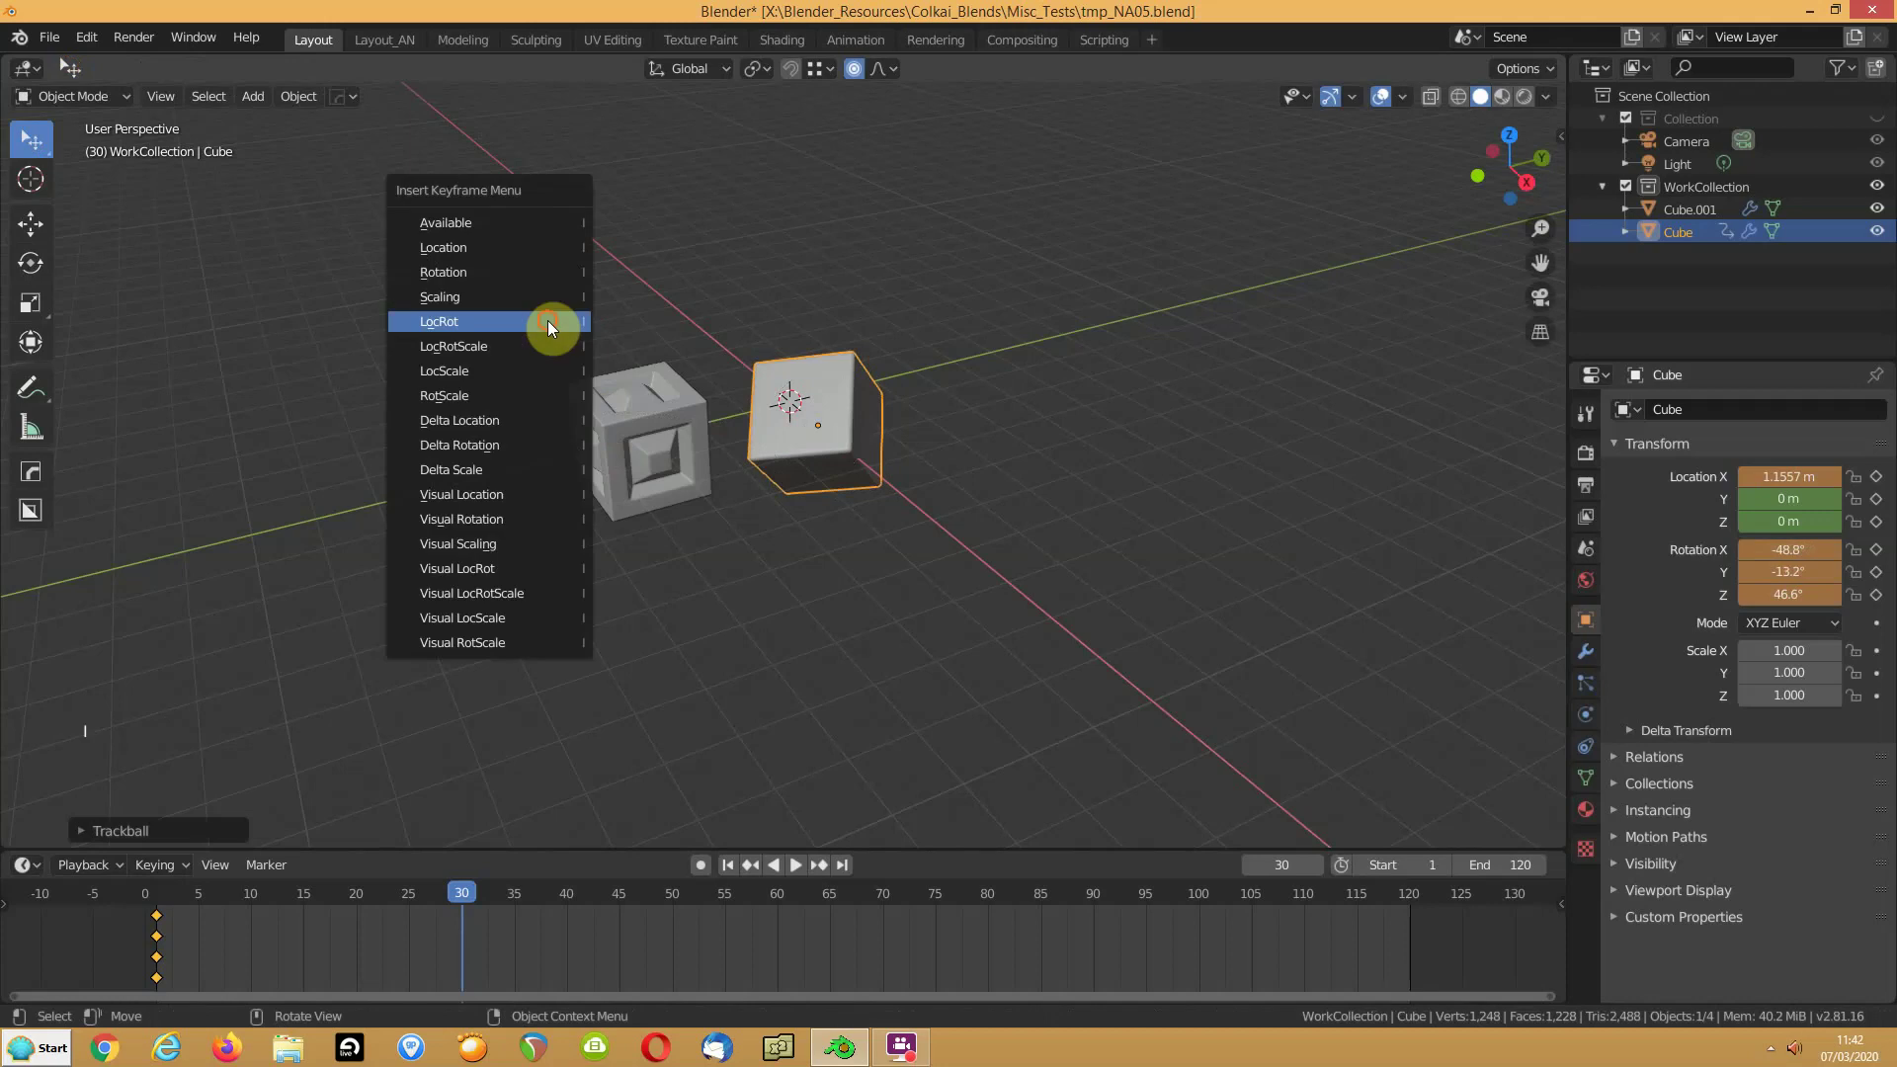
pyautogui.click(548, 324)
# Step: At frame 60, move the cube to X 10.031 m, rotate it, and key LocRot
pyautogui.moveTo(462, 893); pyautogui.dragTo(780, 884)
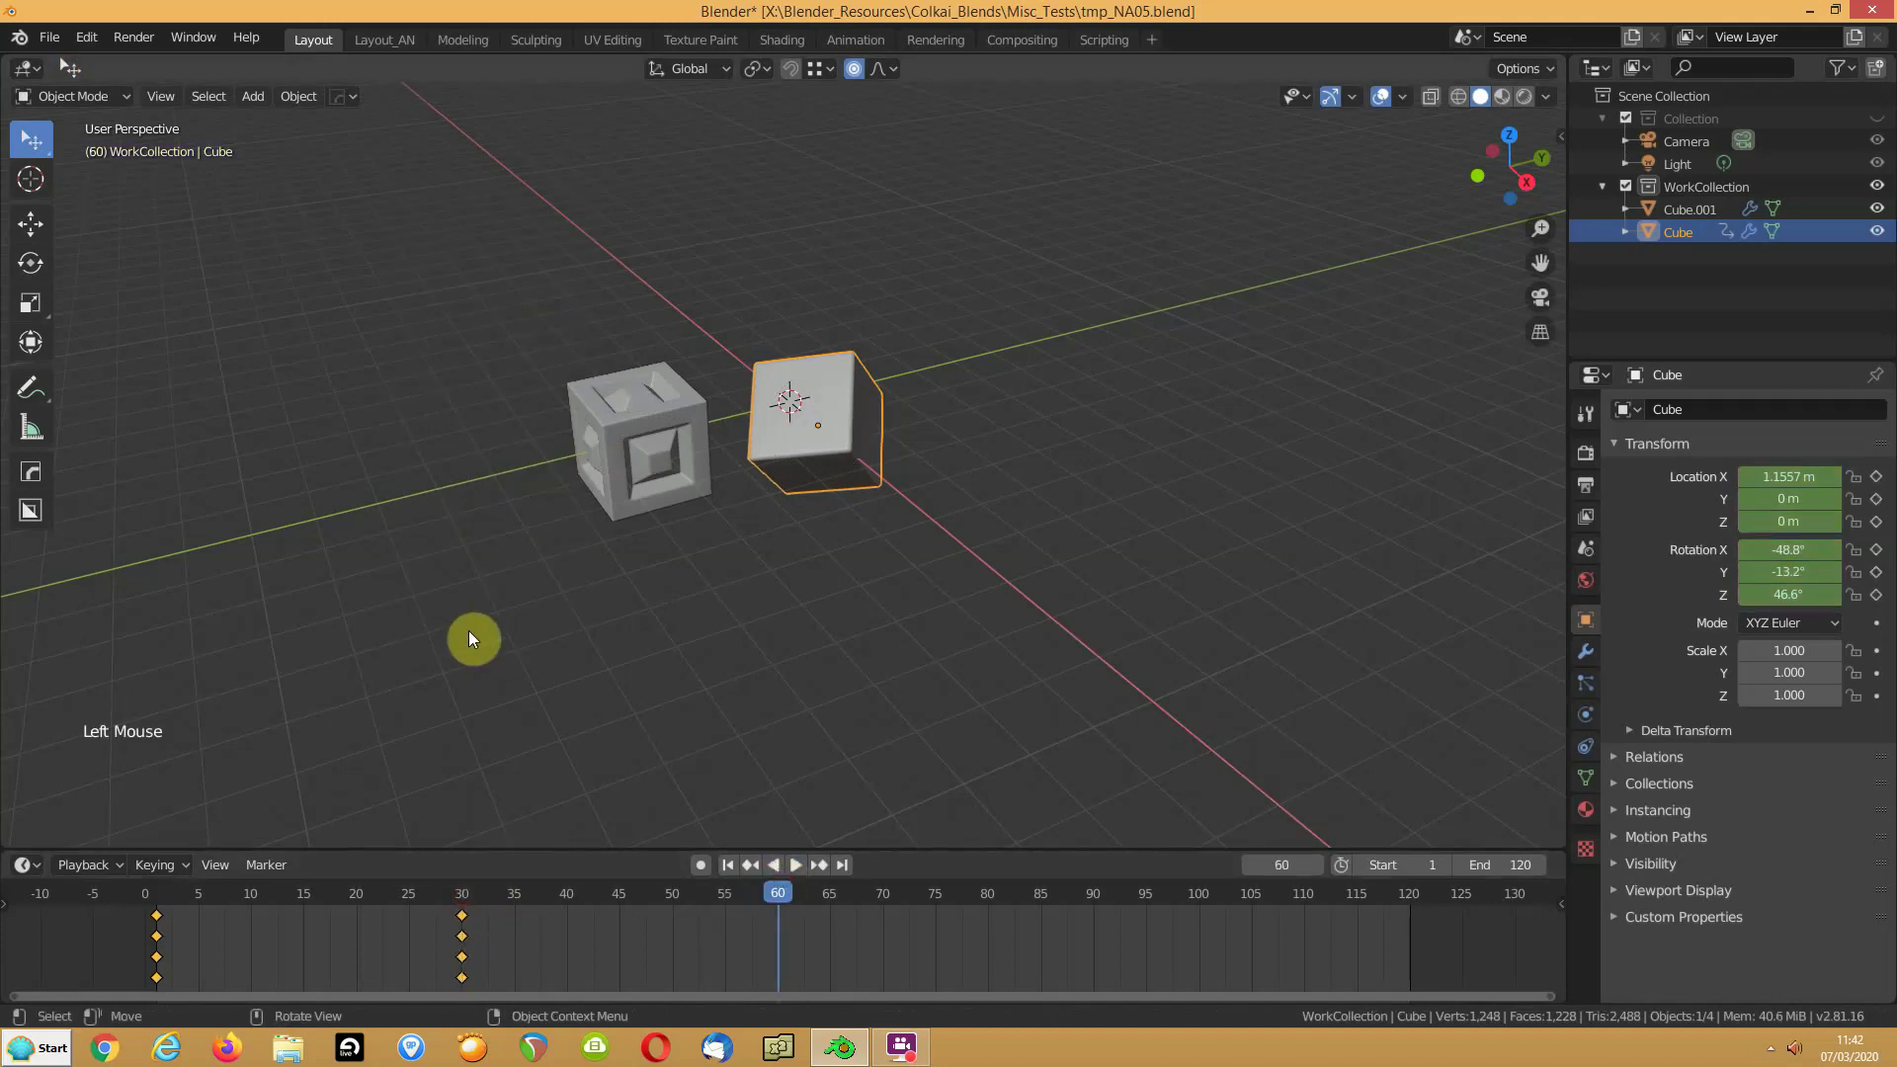
pyautogui.press('g')
pyautogui.press('x')
pyautogui.click(1024, 709)
pyautogui.press('r')
pyautogui.press('r')
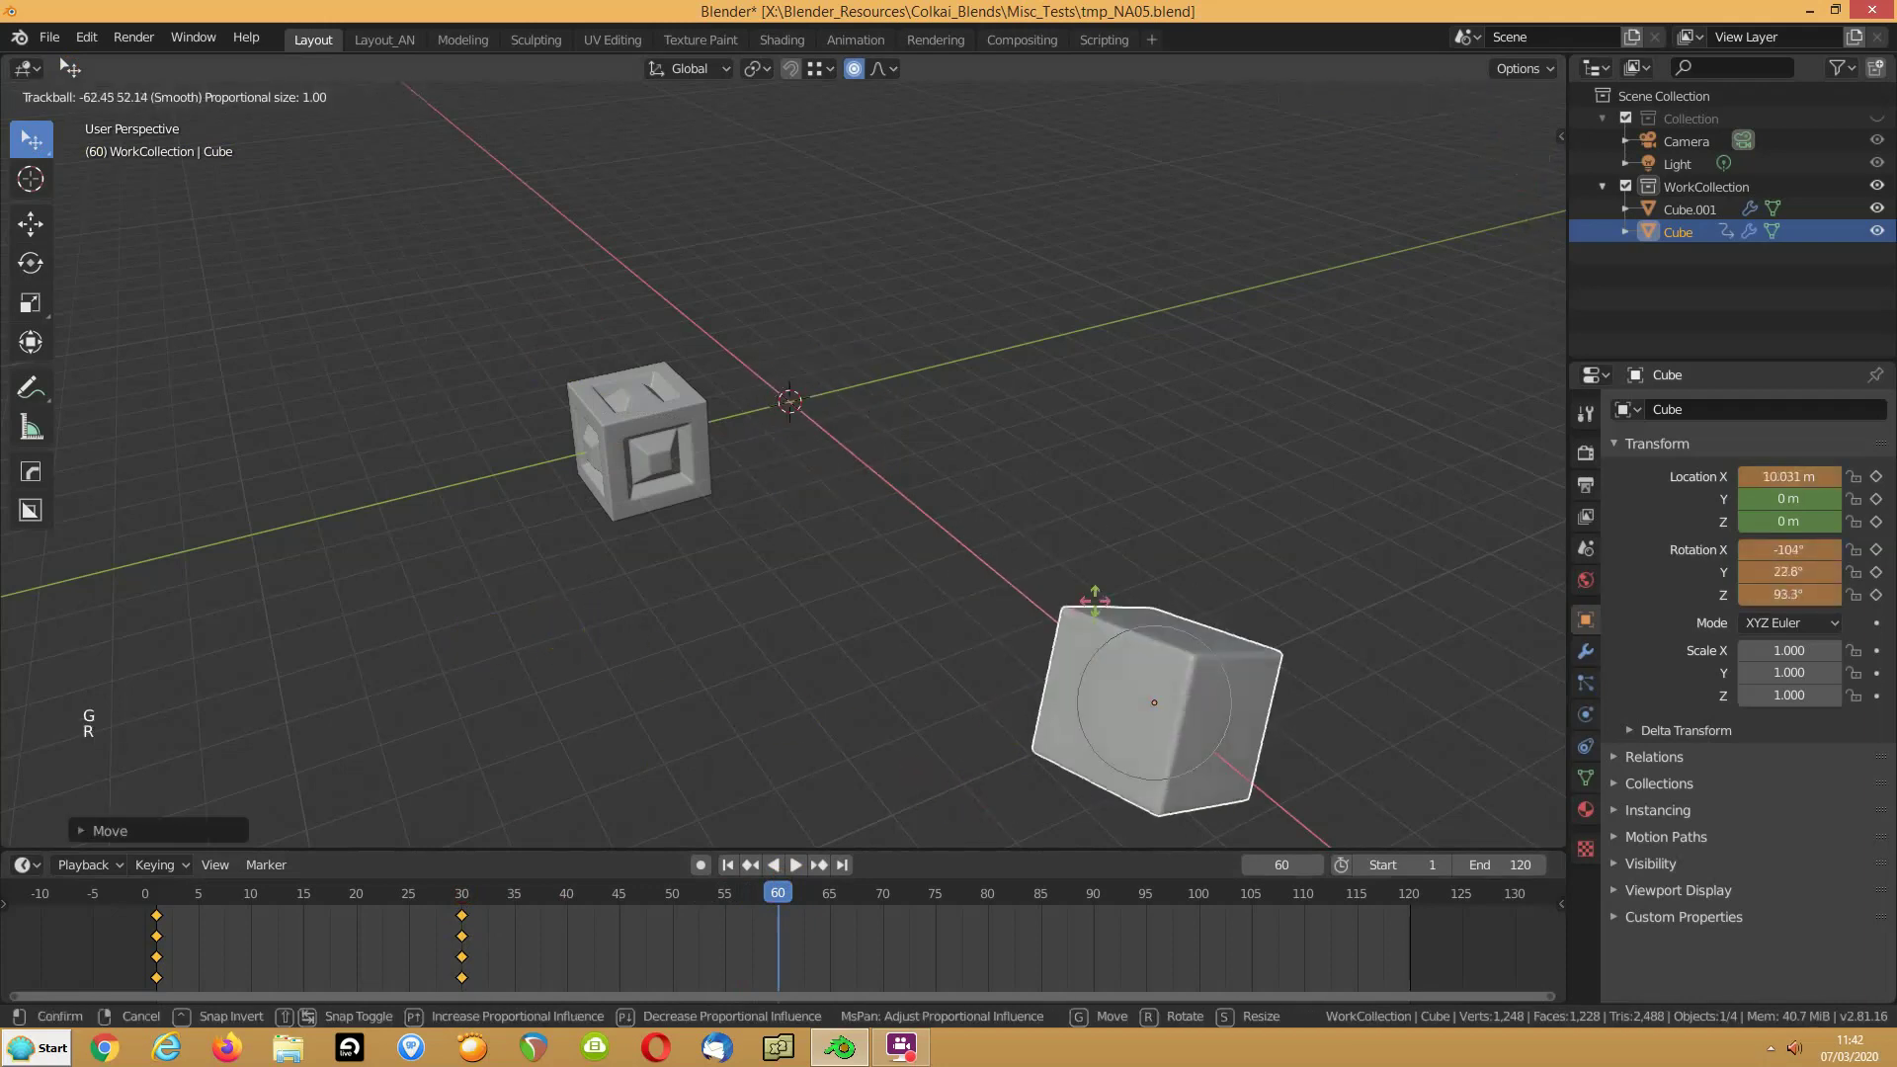
pyautogui.click(1097, 543)
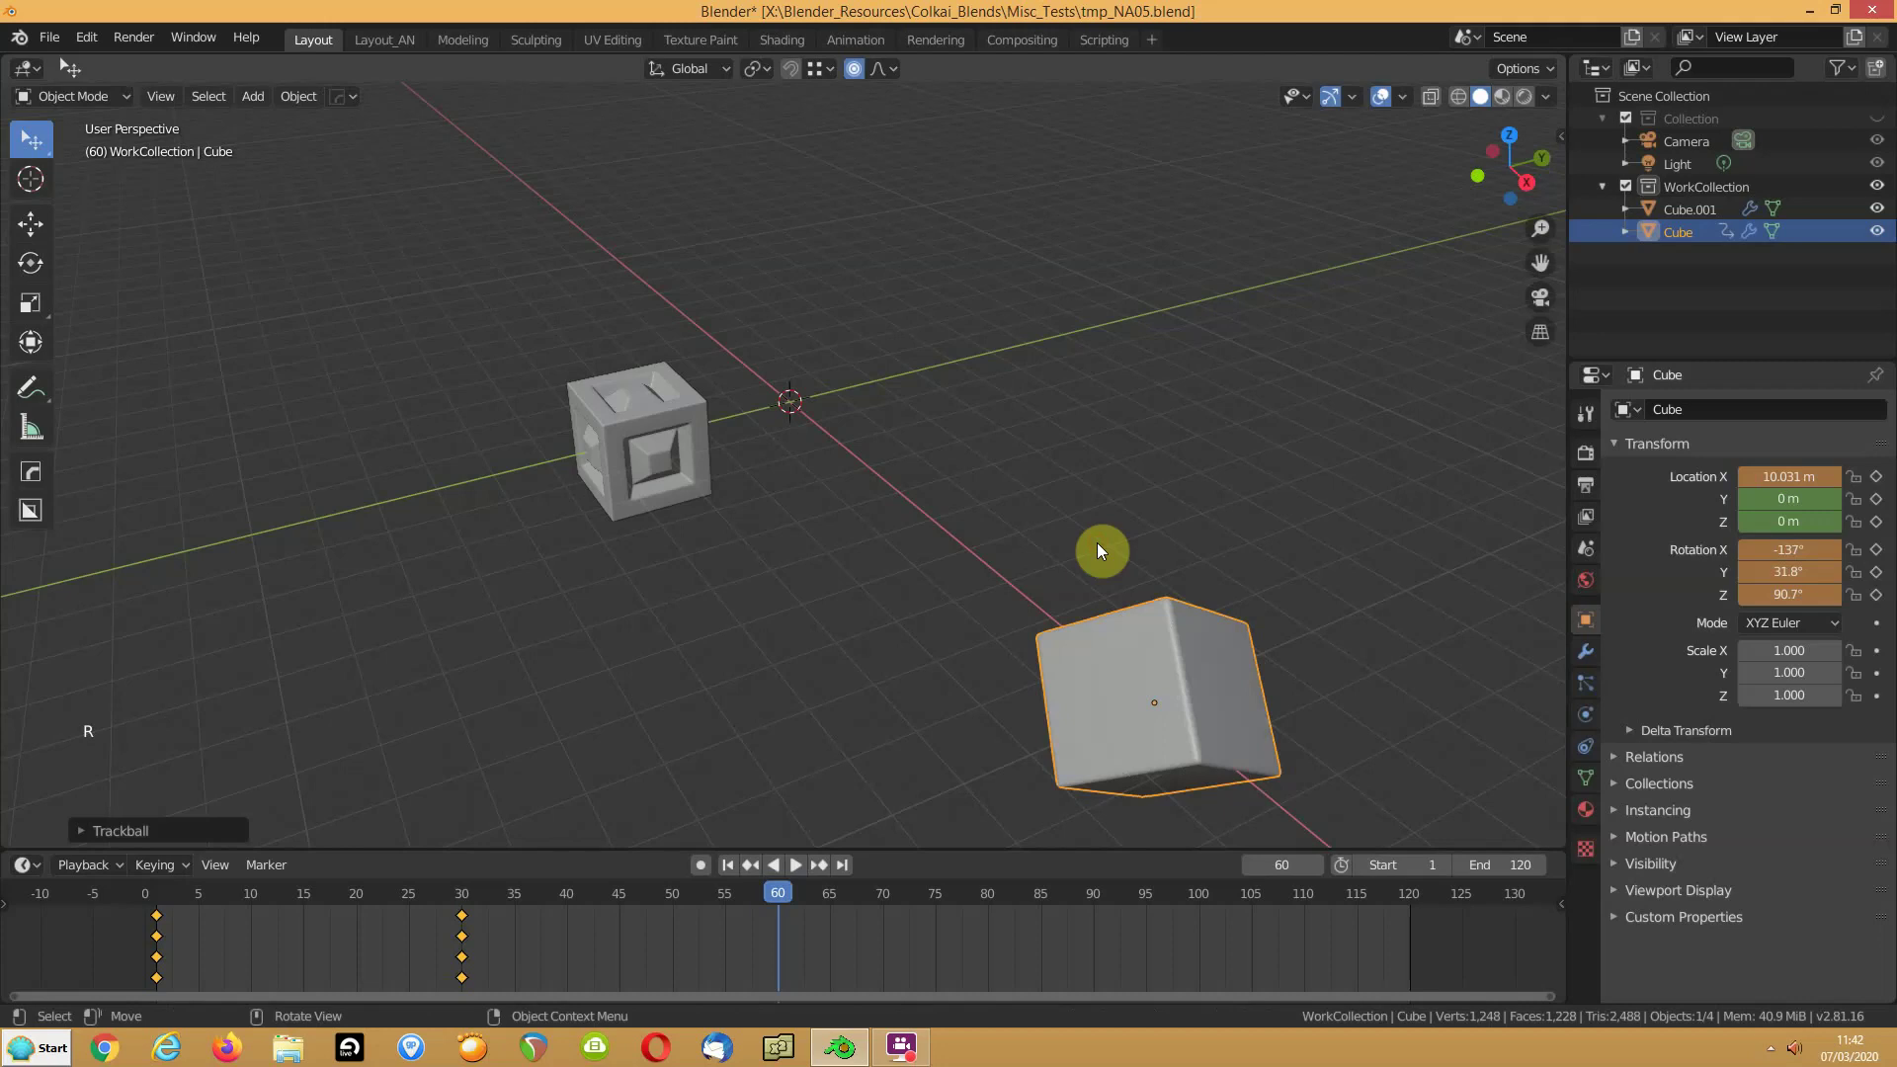
pyautogui.press('i')
pyautogui.click(1097, 542)
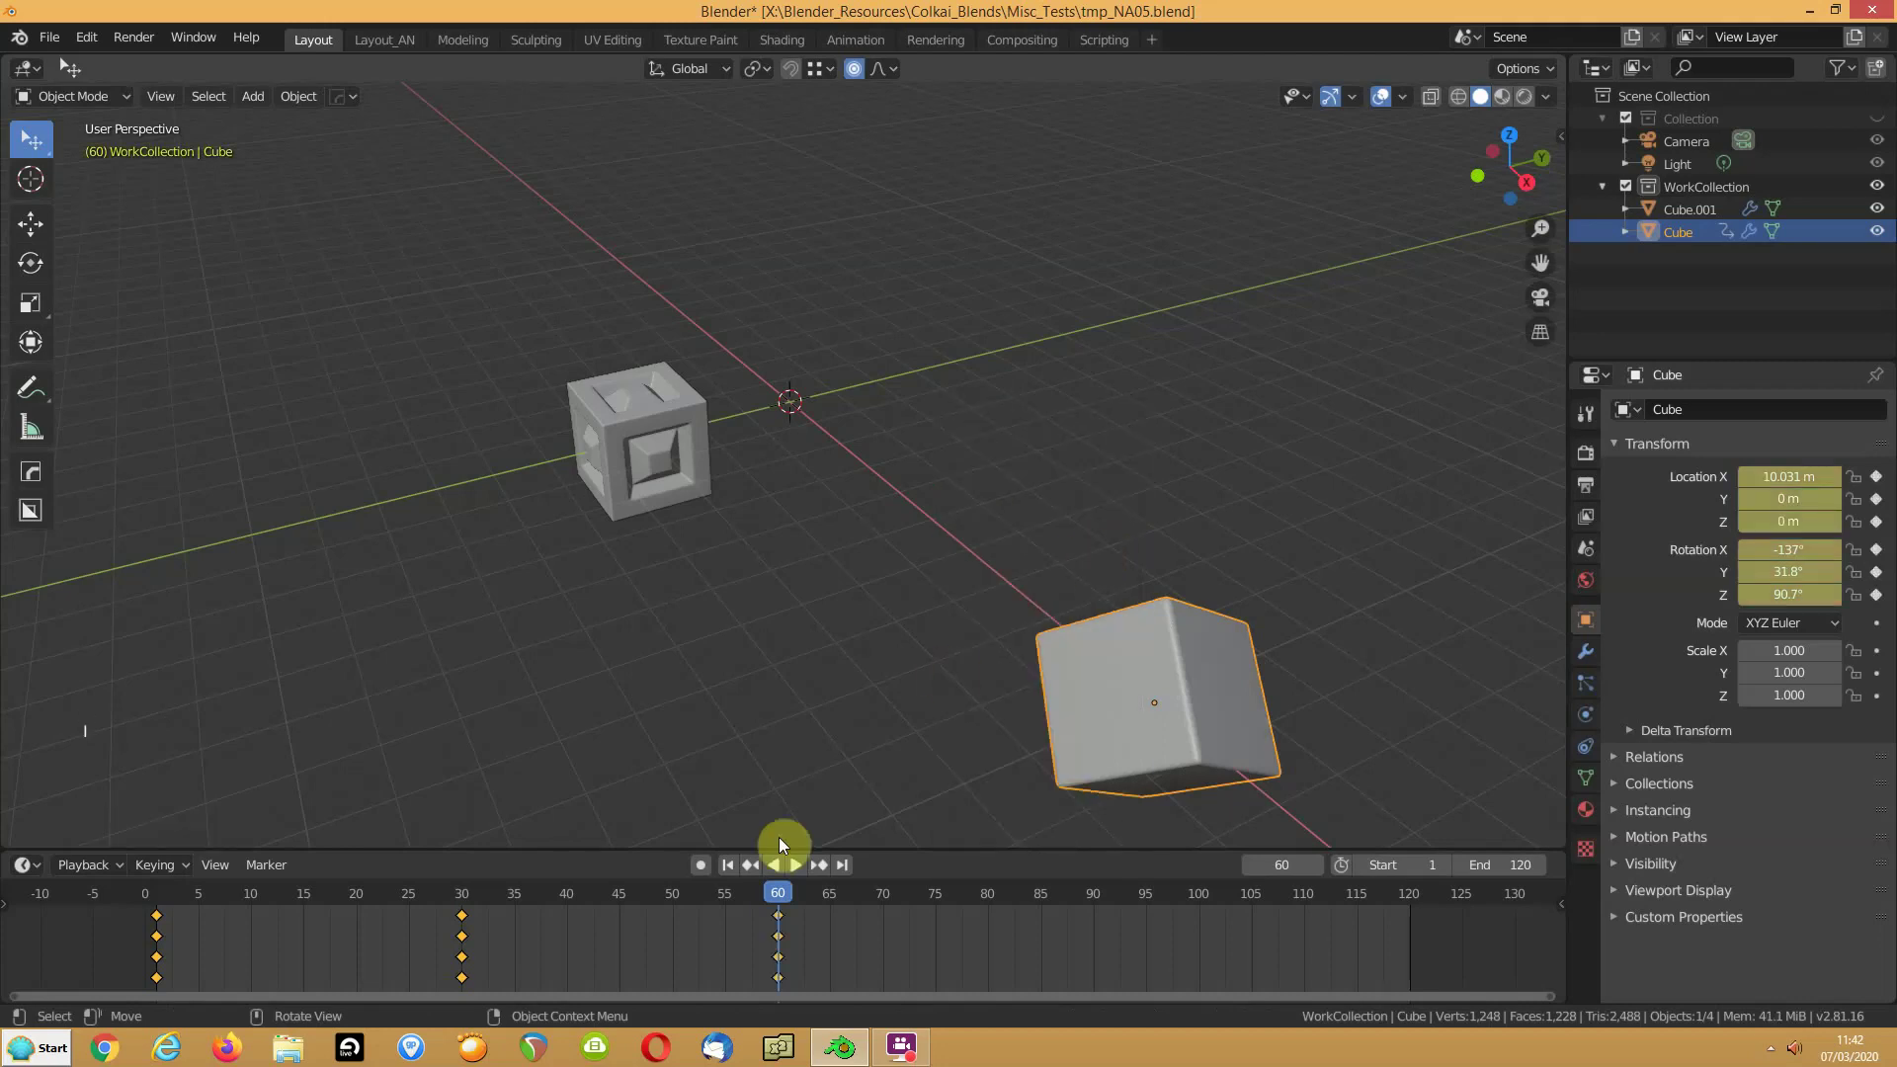
# Step: Play the animation from the first frame, then stop it
pyautogui.click(726, 865)
pyautogui.click(794, 866)
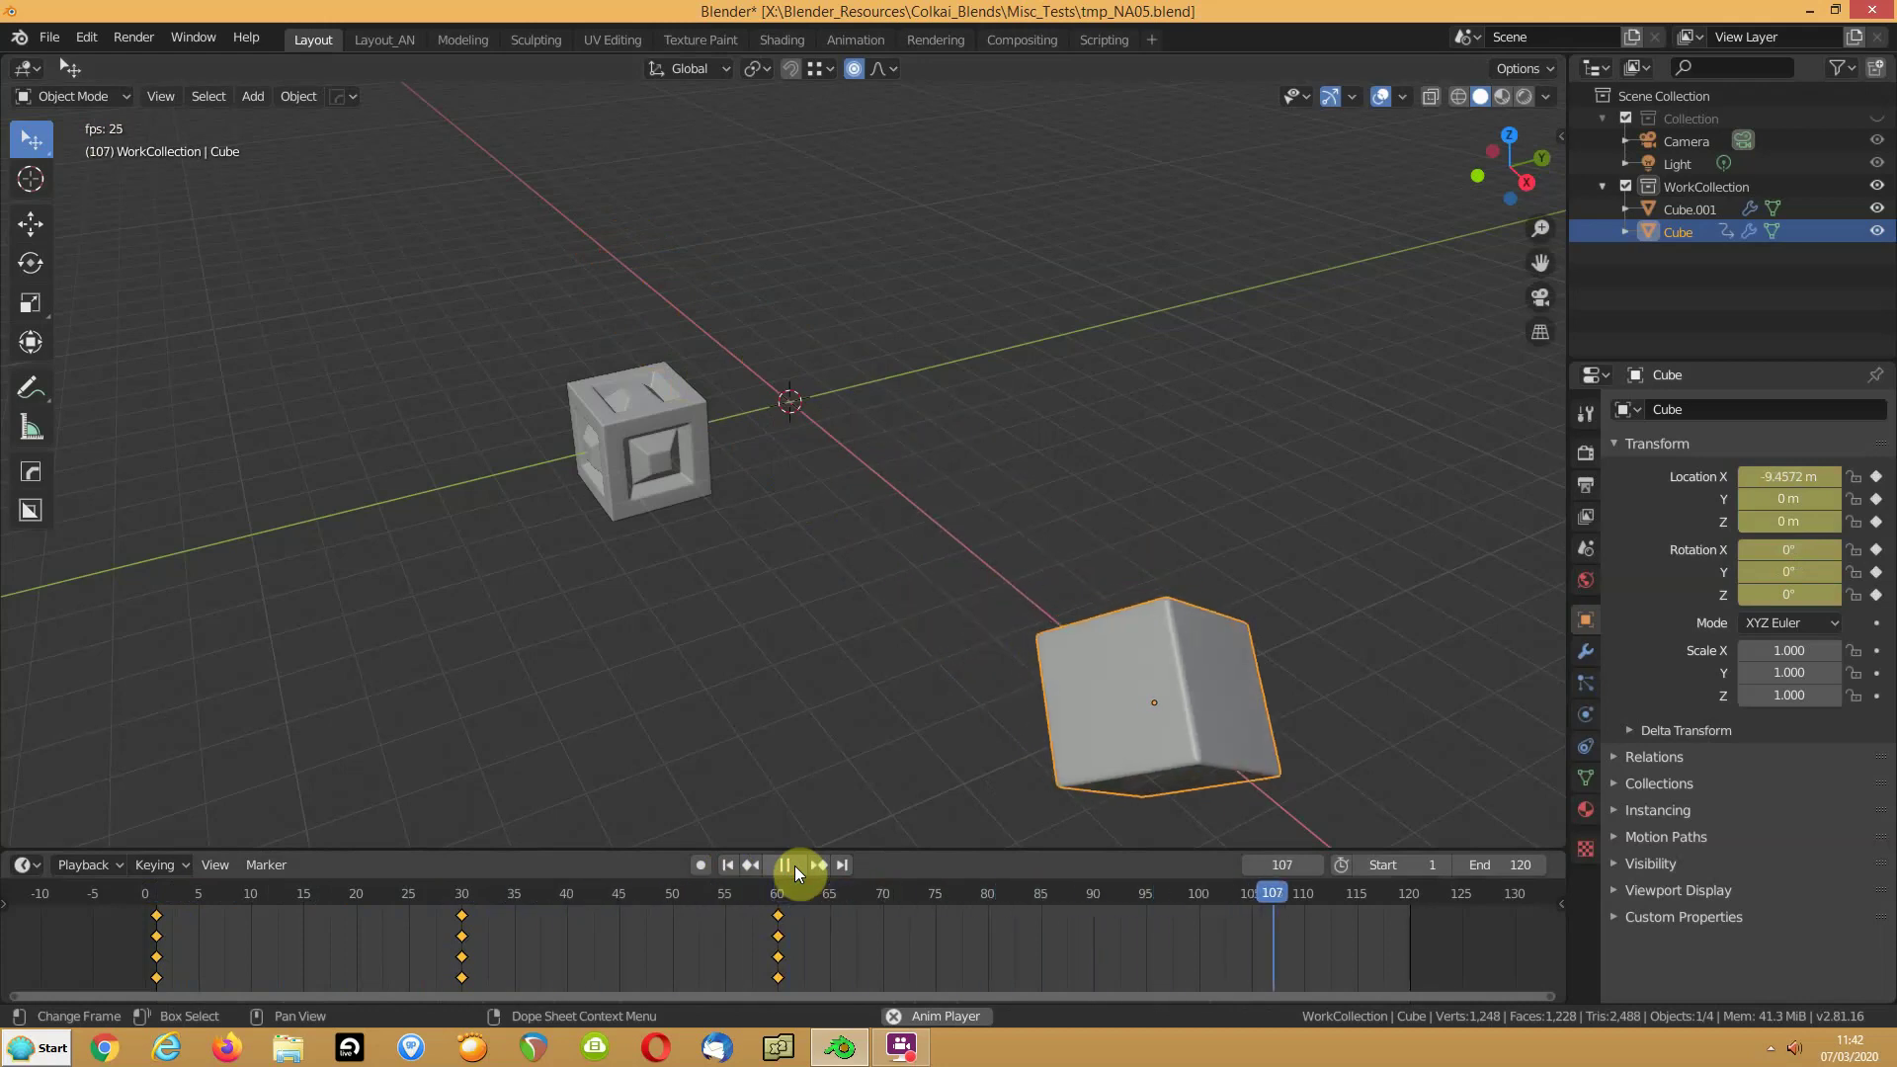
pyautogui.click(794, 865)
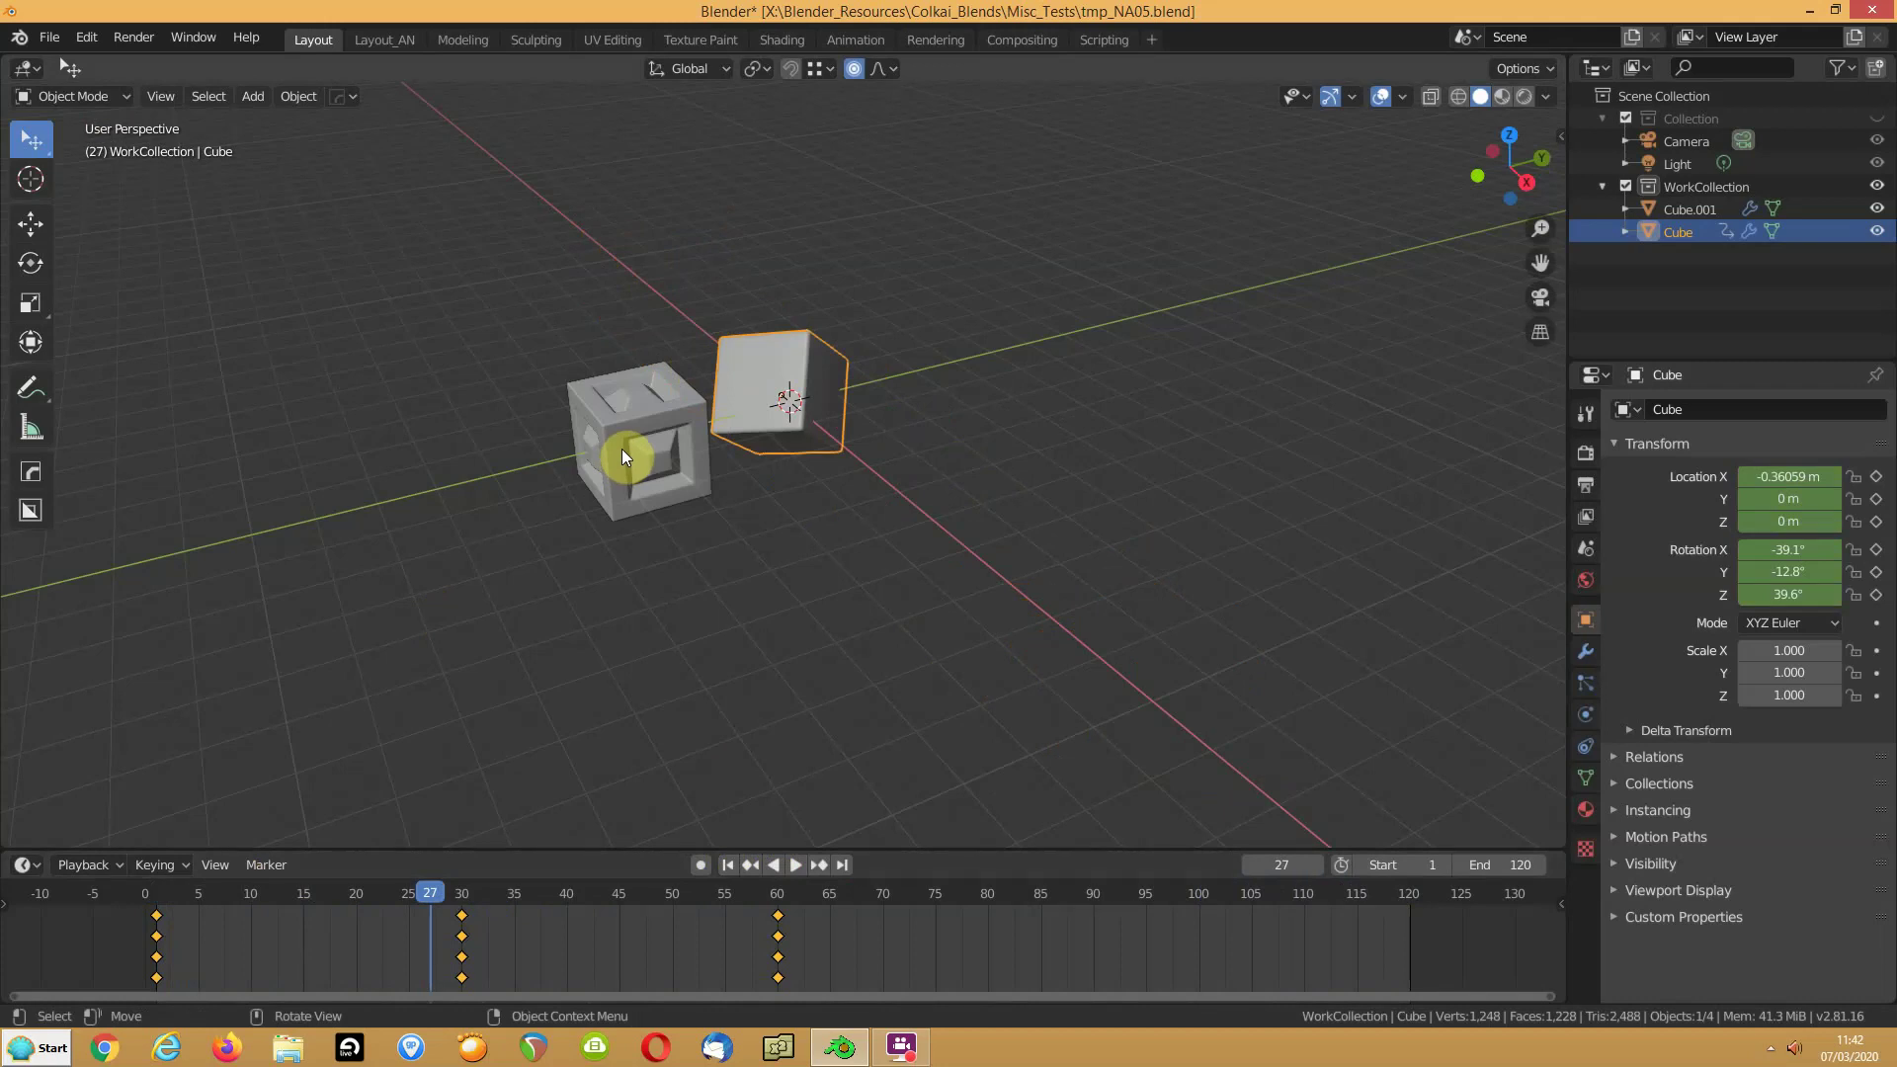
# Step: Copy all of Cube's timeline keyframes and paste them onto Cube.001 at frame 1, which fails
pyautogui.click(290, 955)
pyautogui.press('a')
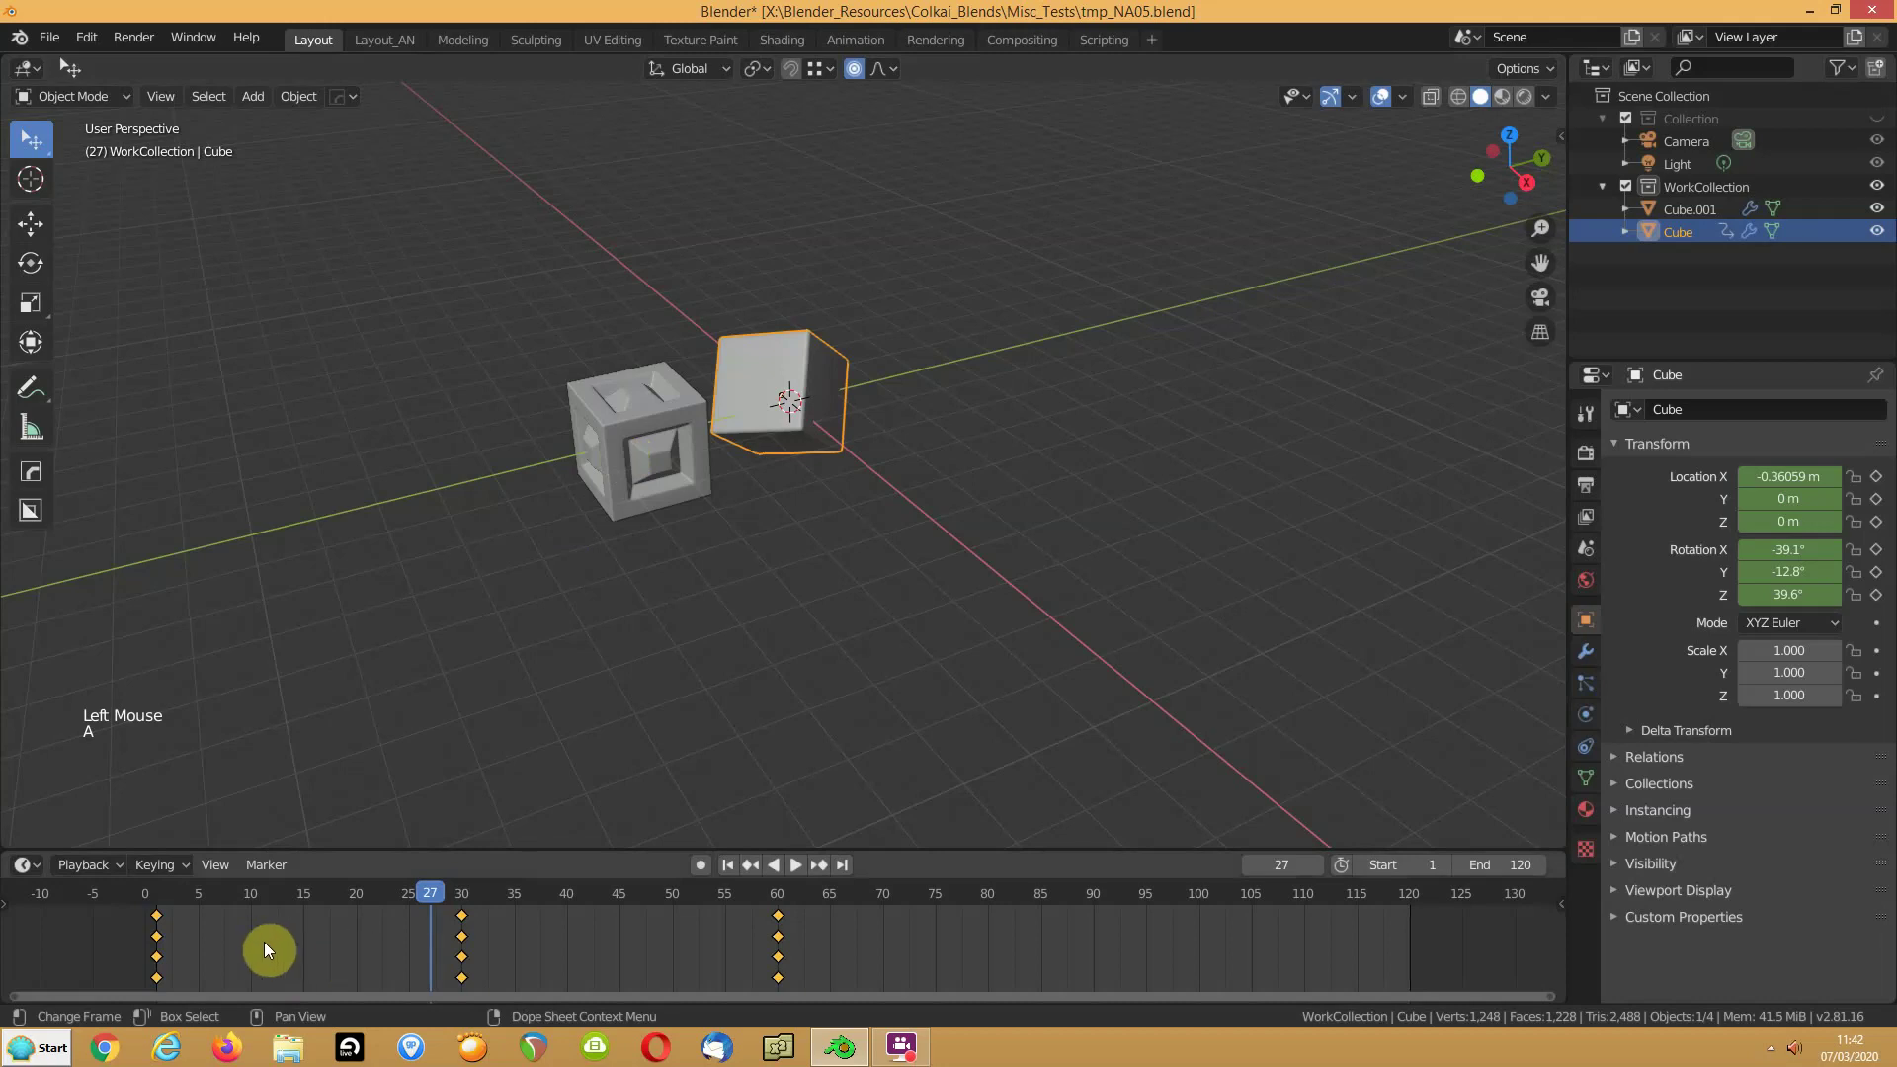
pyautogui.hotkey('ctrl', 'c')
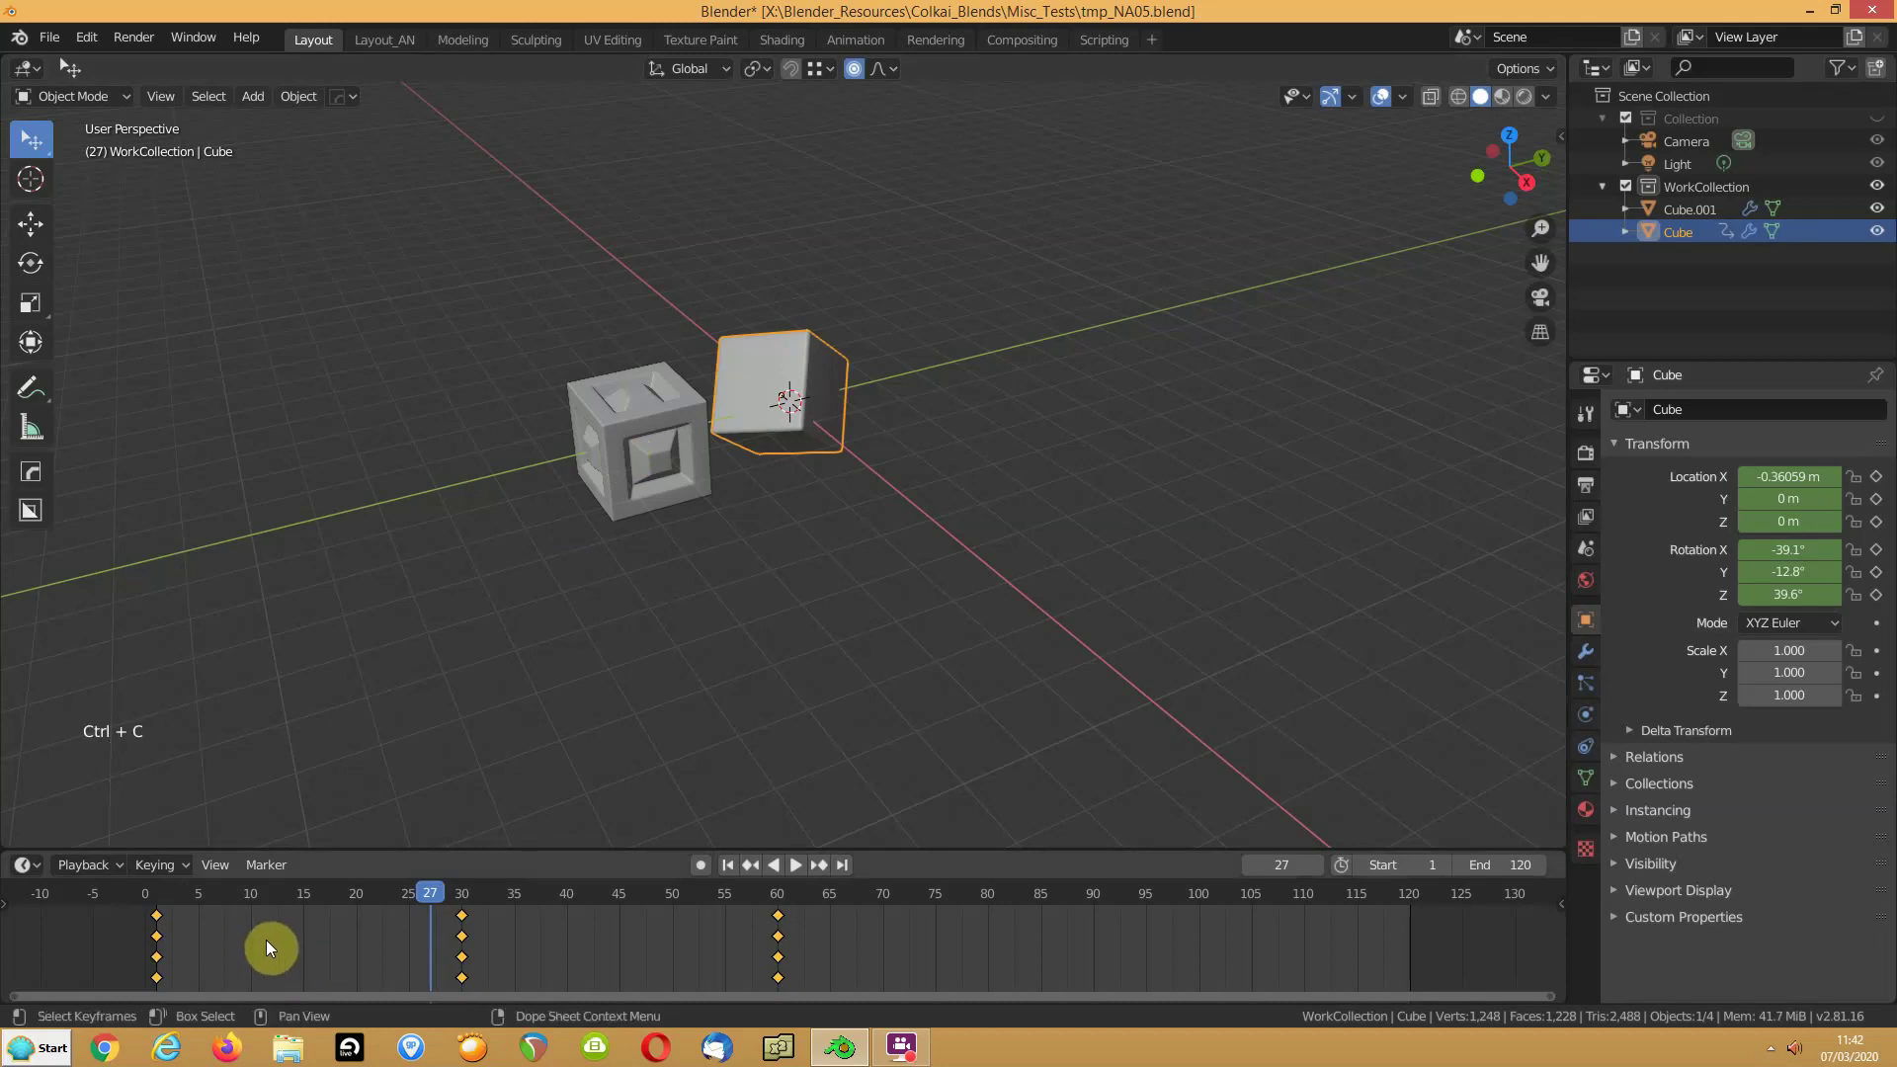
pyautogui.click(651, 481)
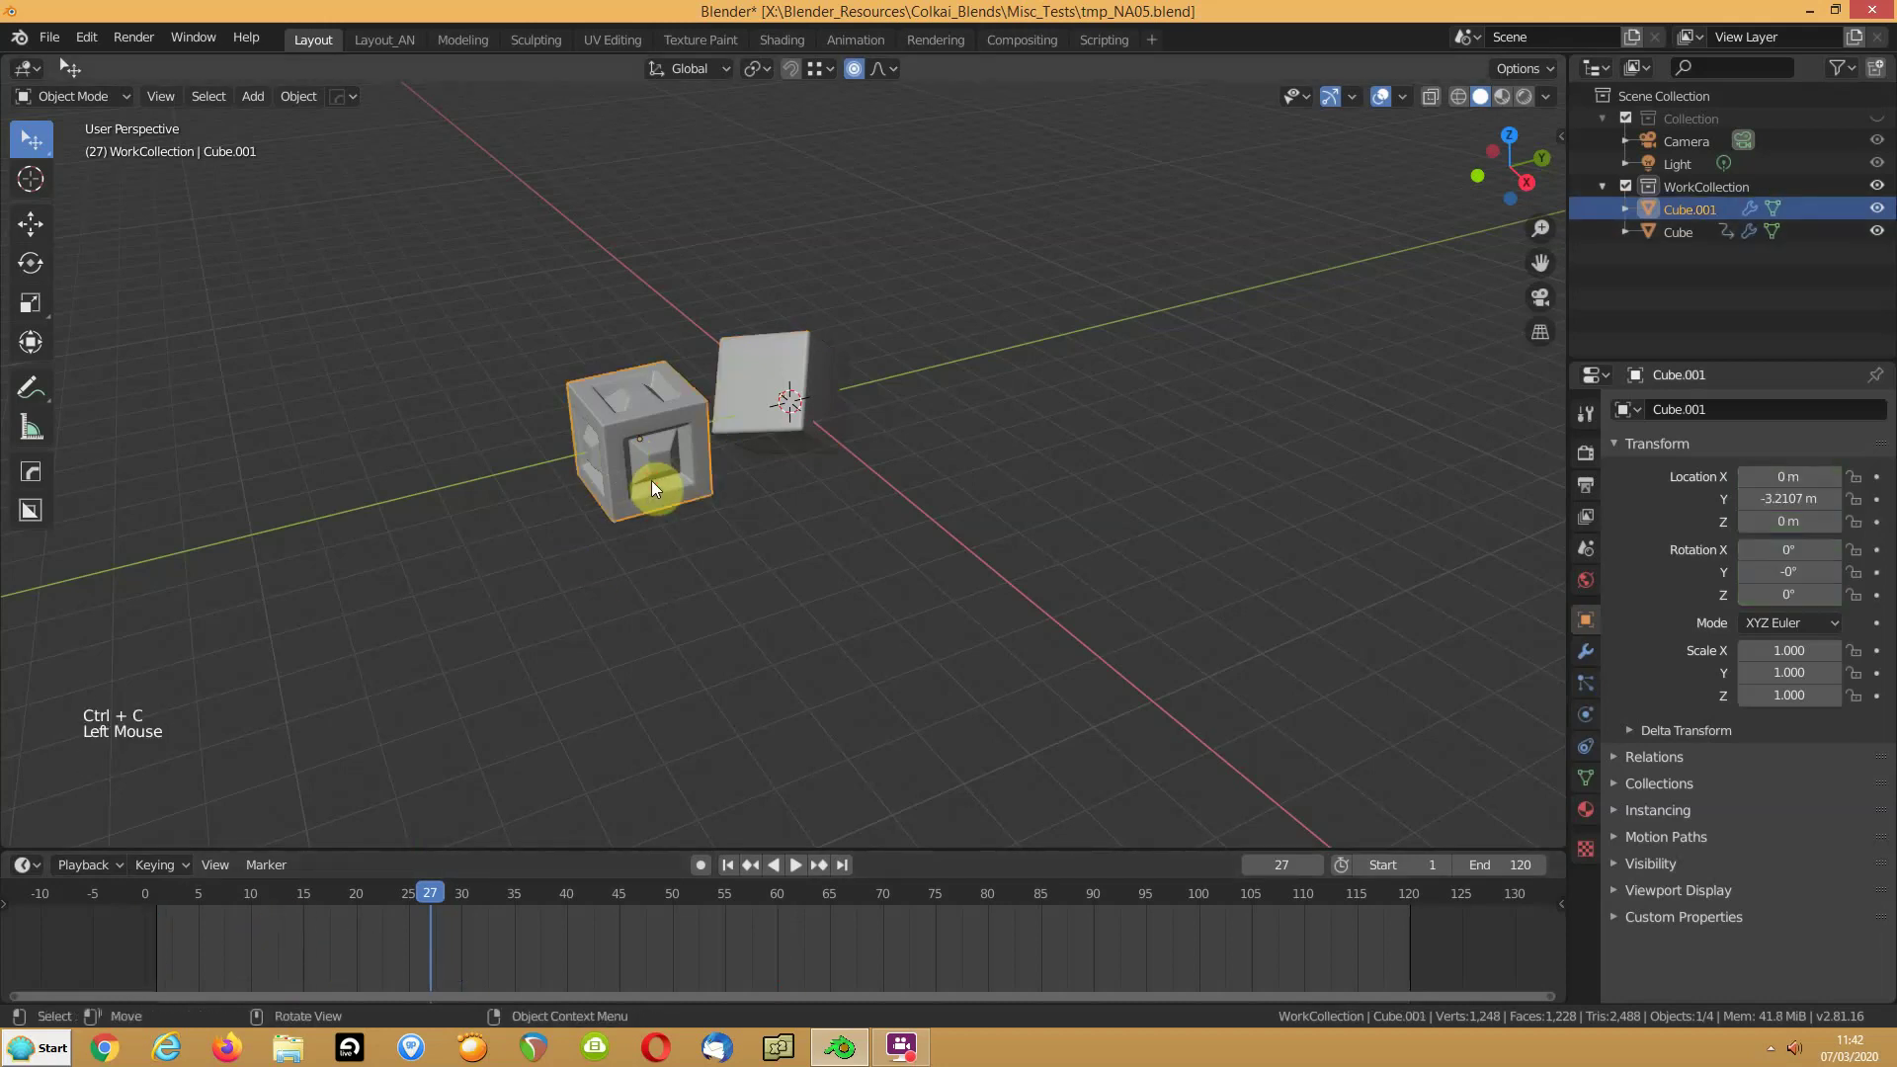
pyautogui.click(727, 864)
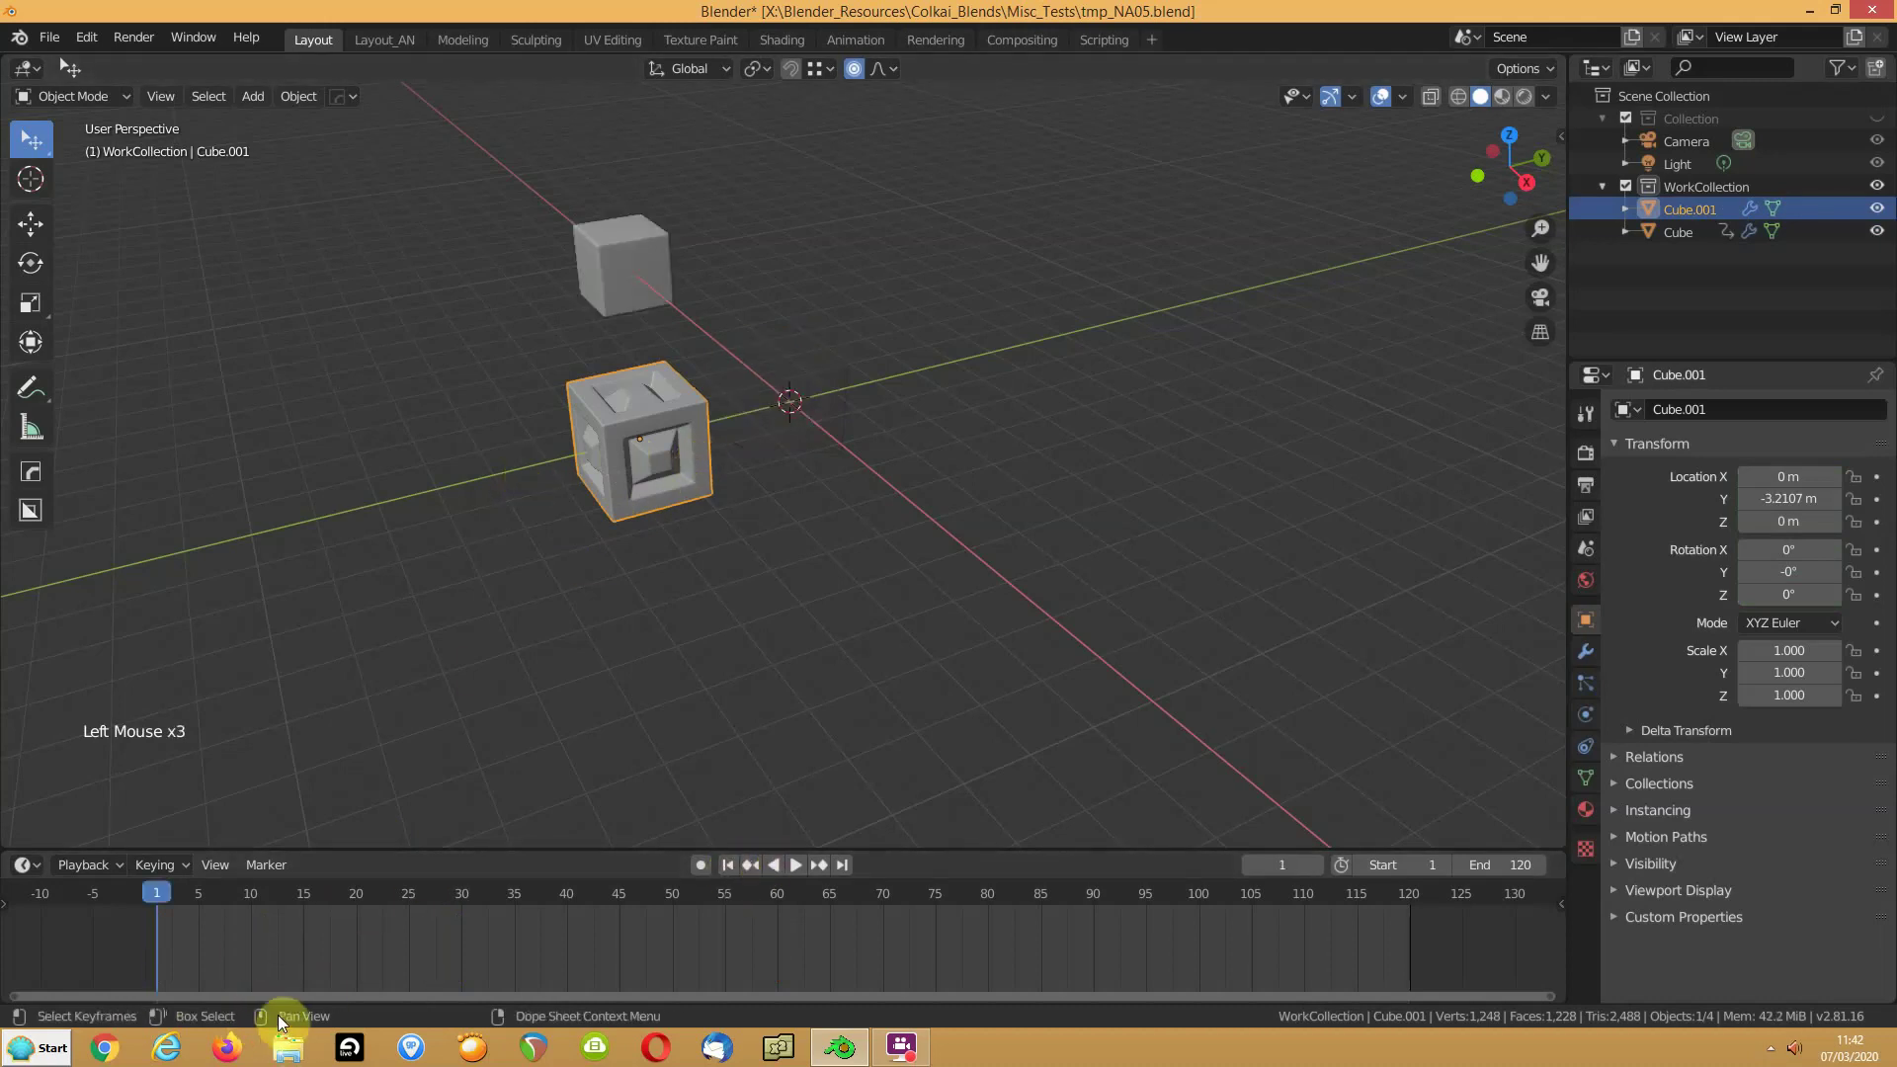
pyautogui.hotkey('ctrl', 'v')
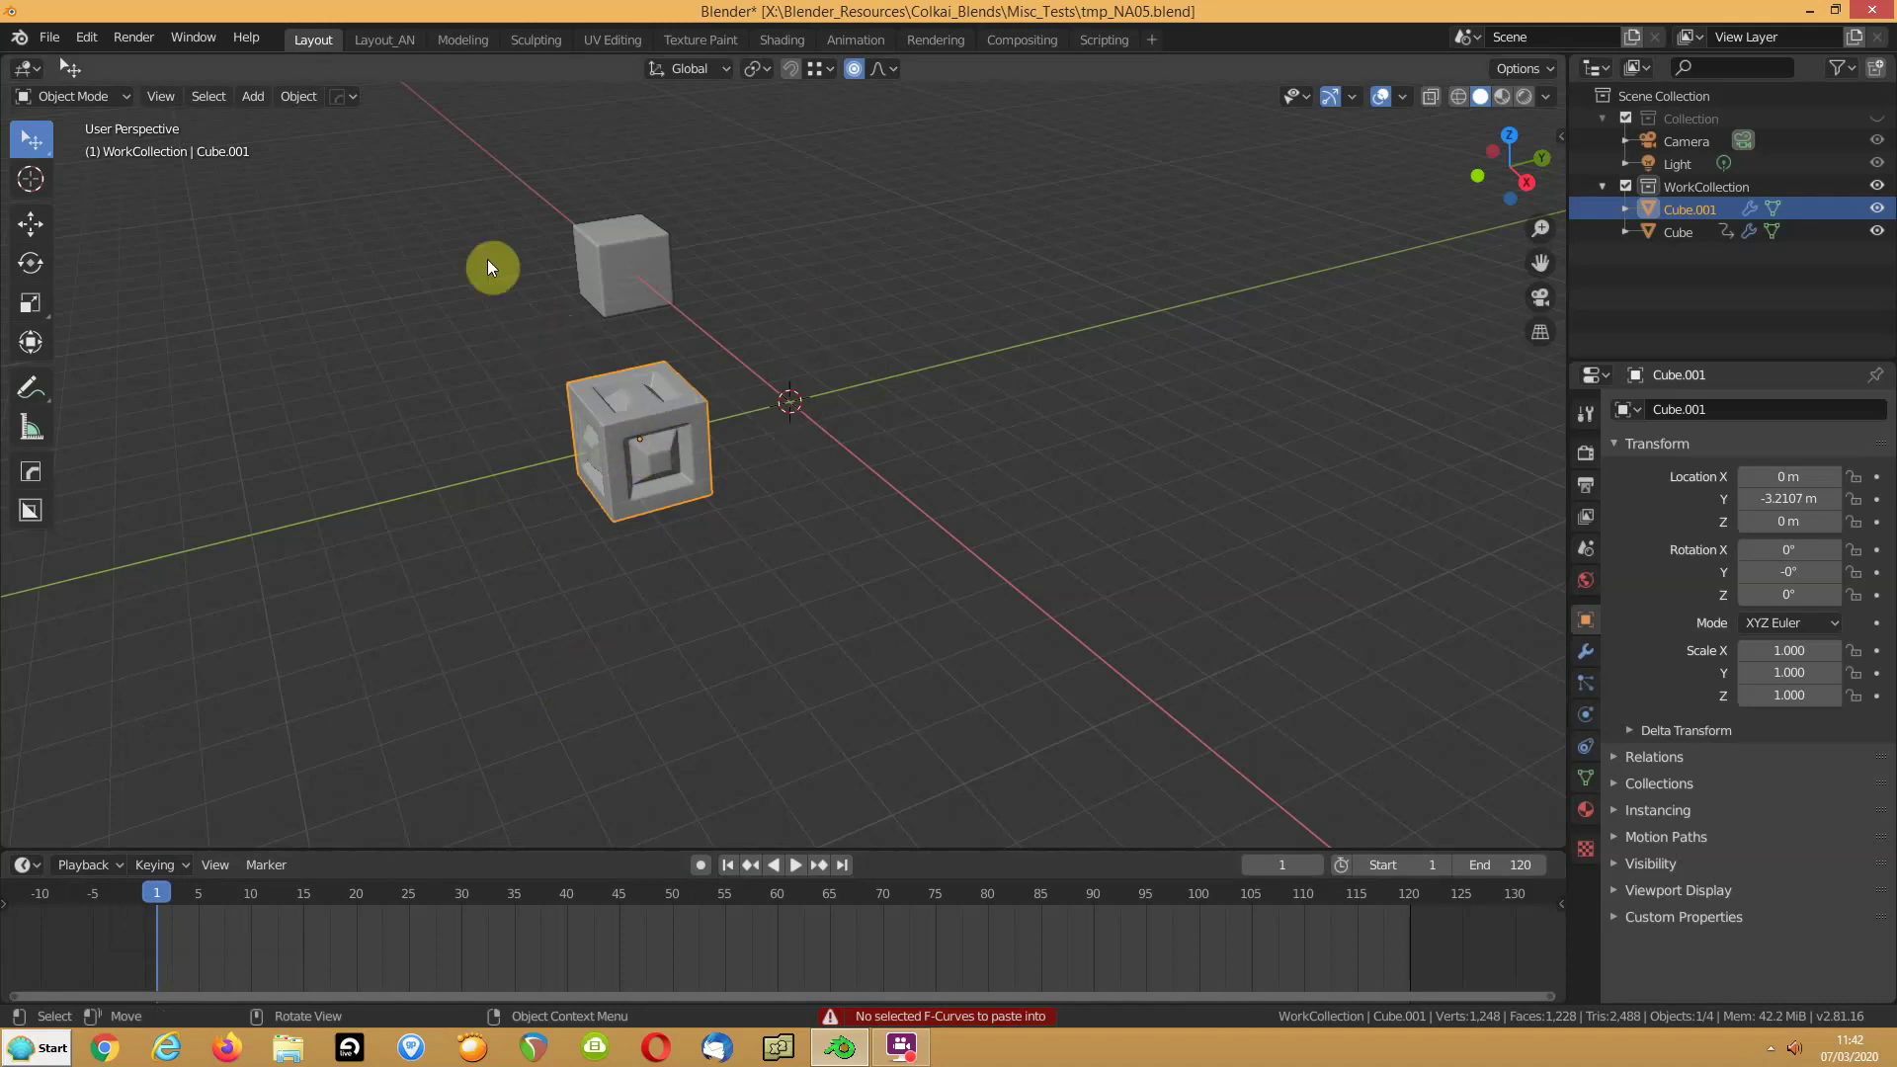
# Step: In the Animation workspace, show the plain cube's F-curves in a Graph Editor, framed to fit
pyautogui.click(858, 44)
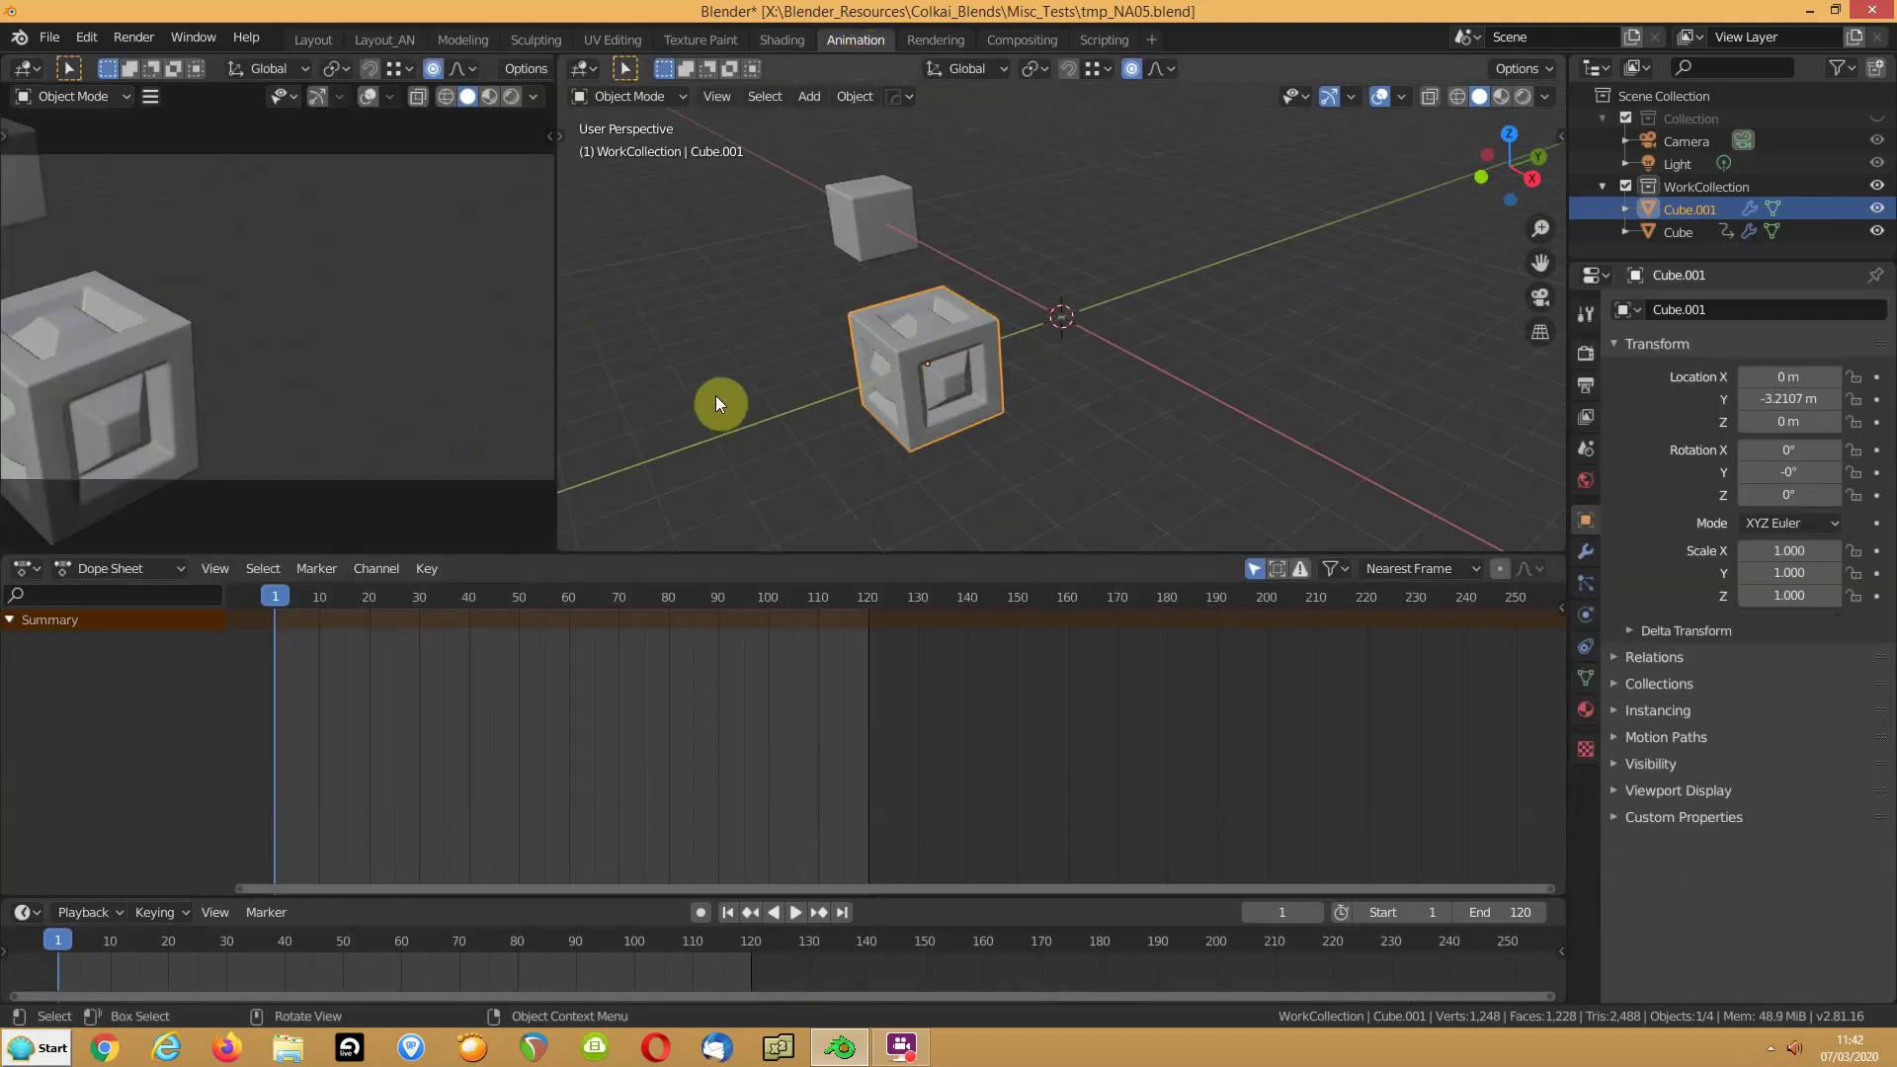
pyautogui.click(870, 226)
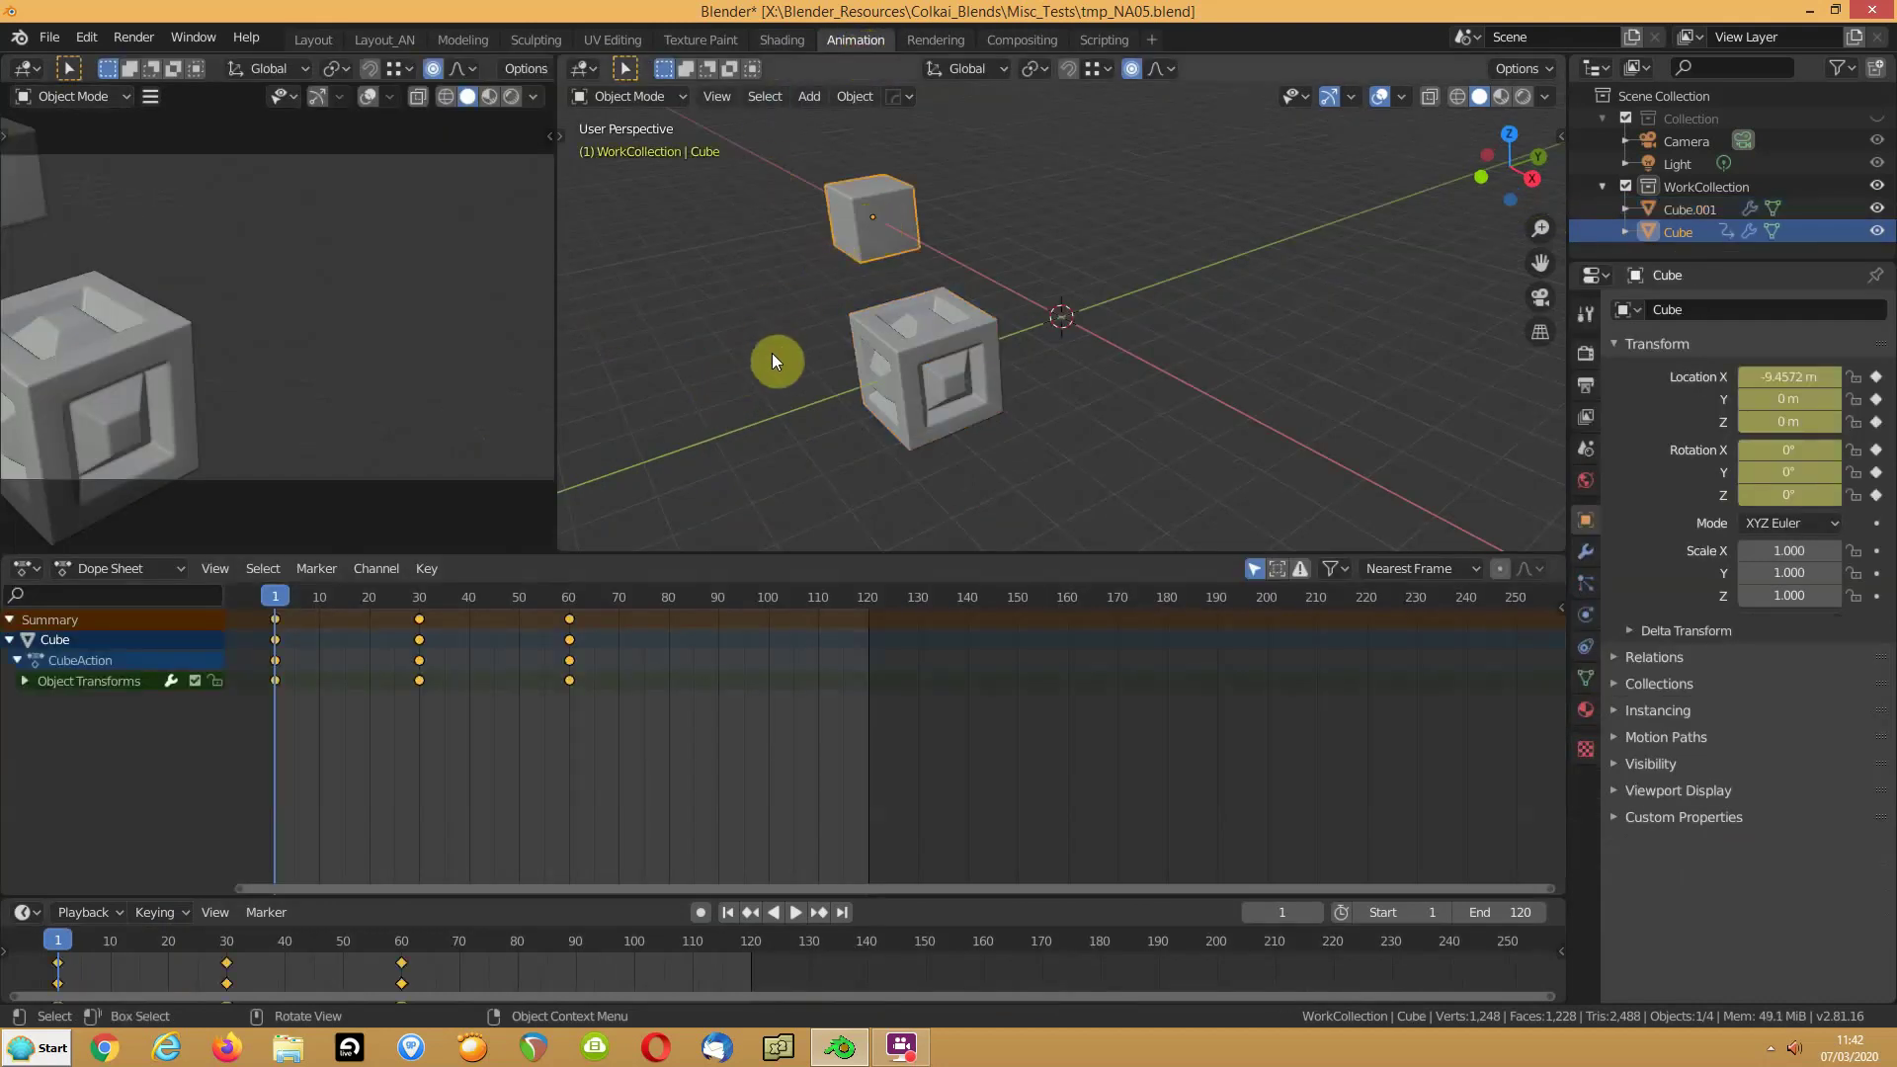
pyautogui.click(25, 71)
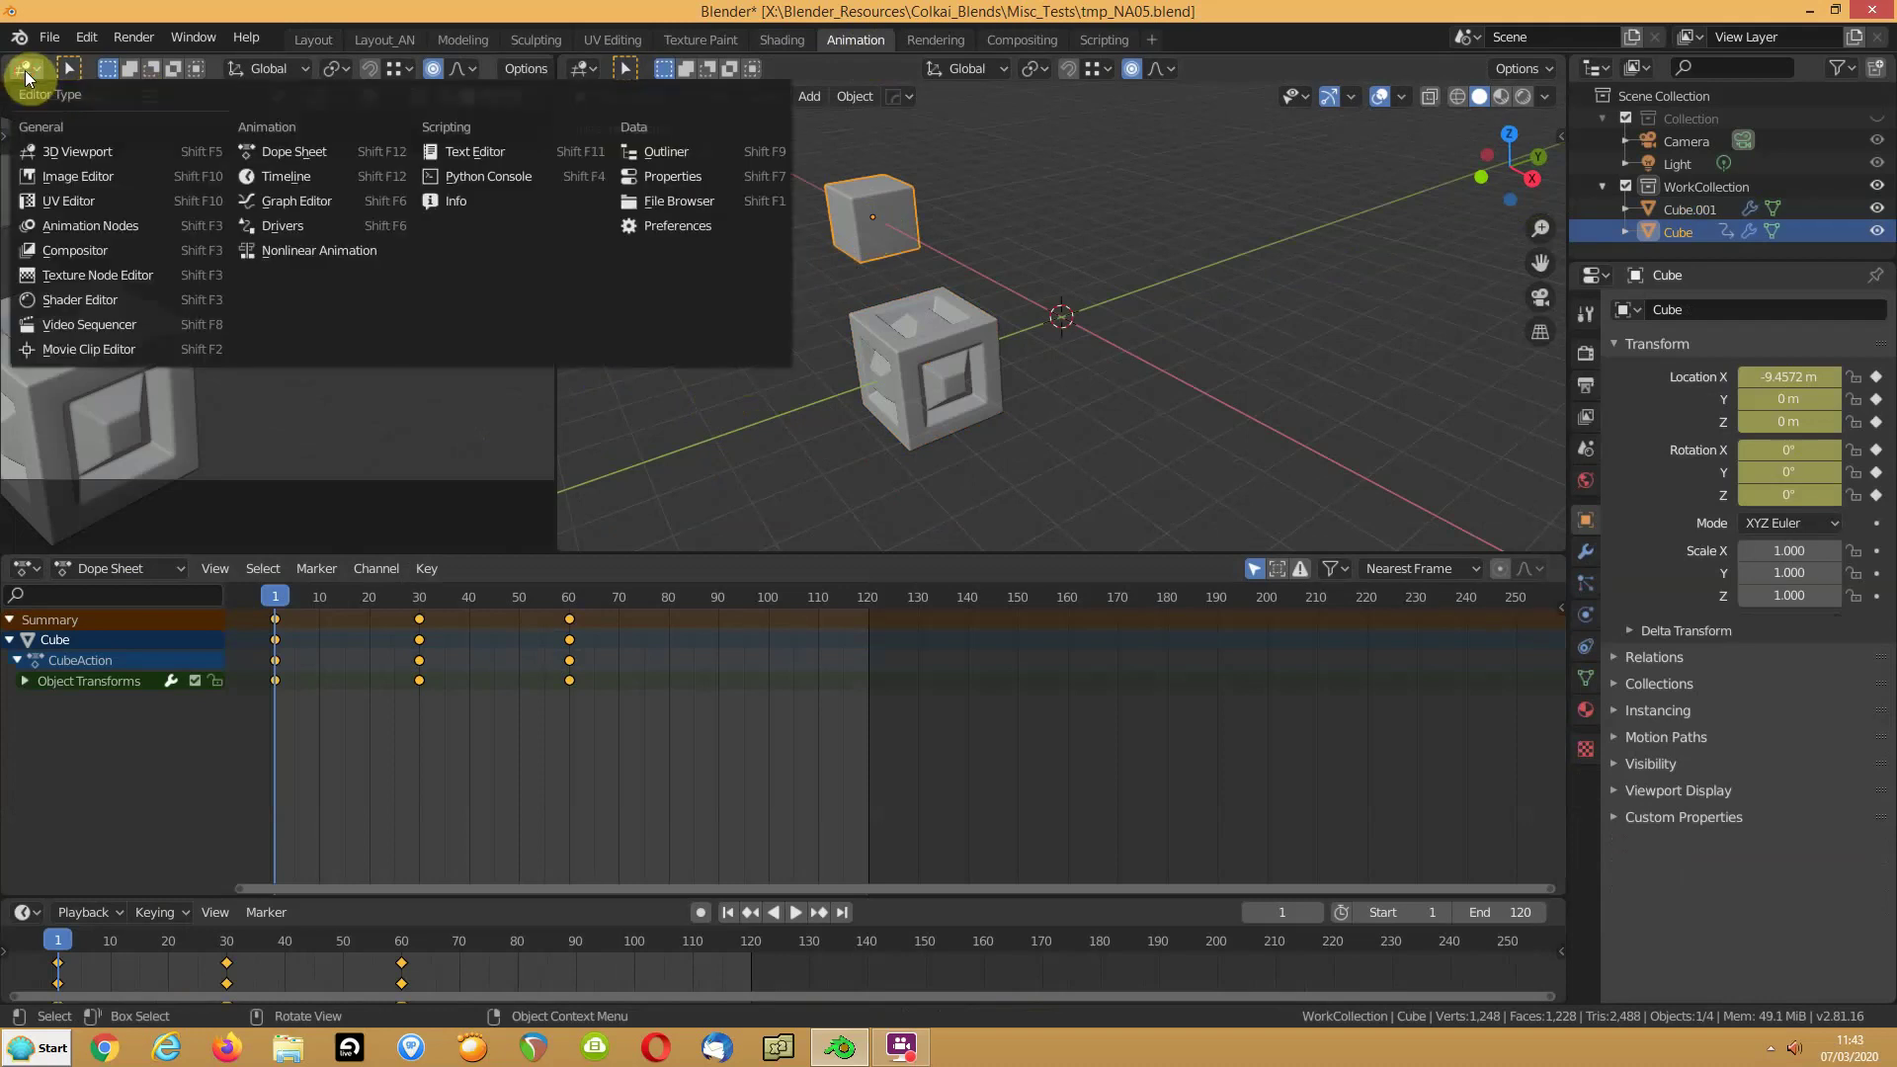
pyautogui.click(267, 203)
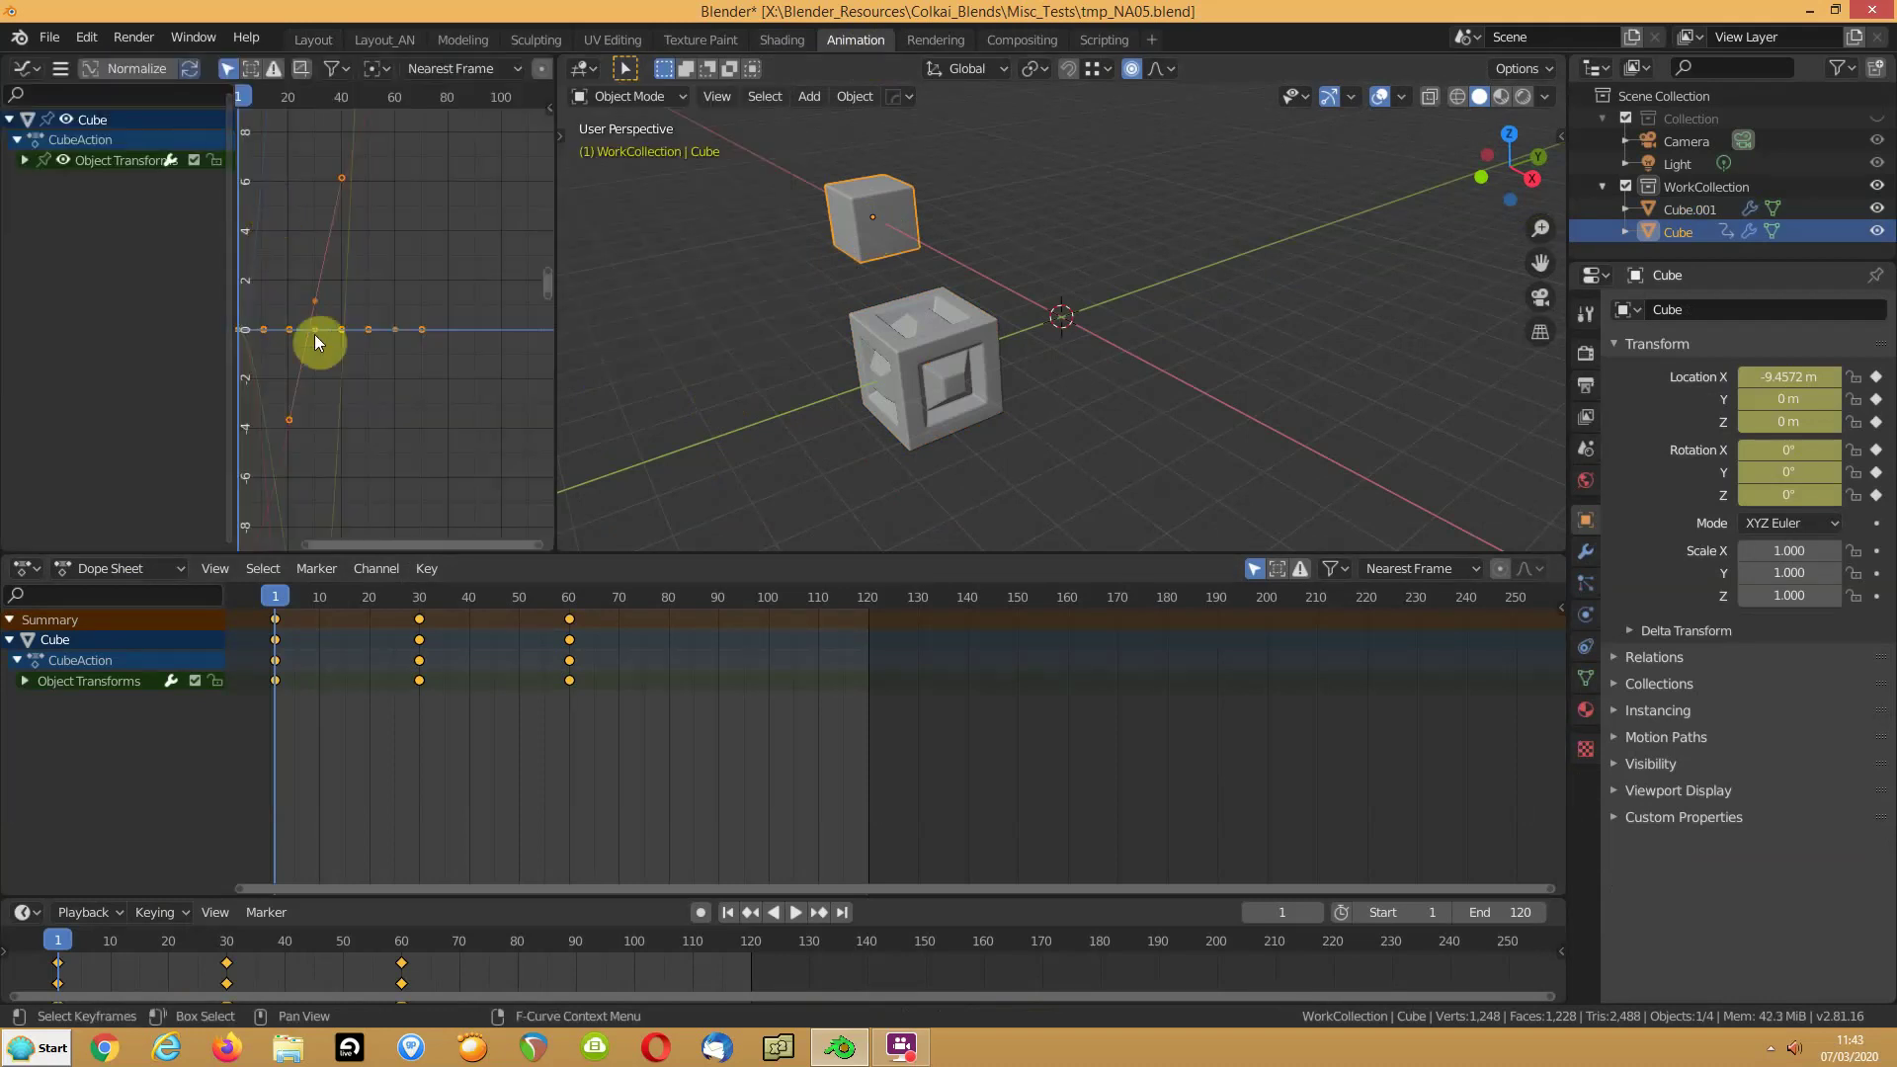
pyautogui.press('Home')
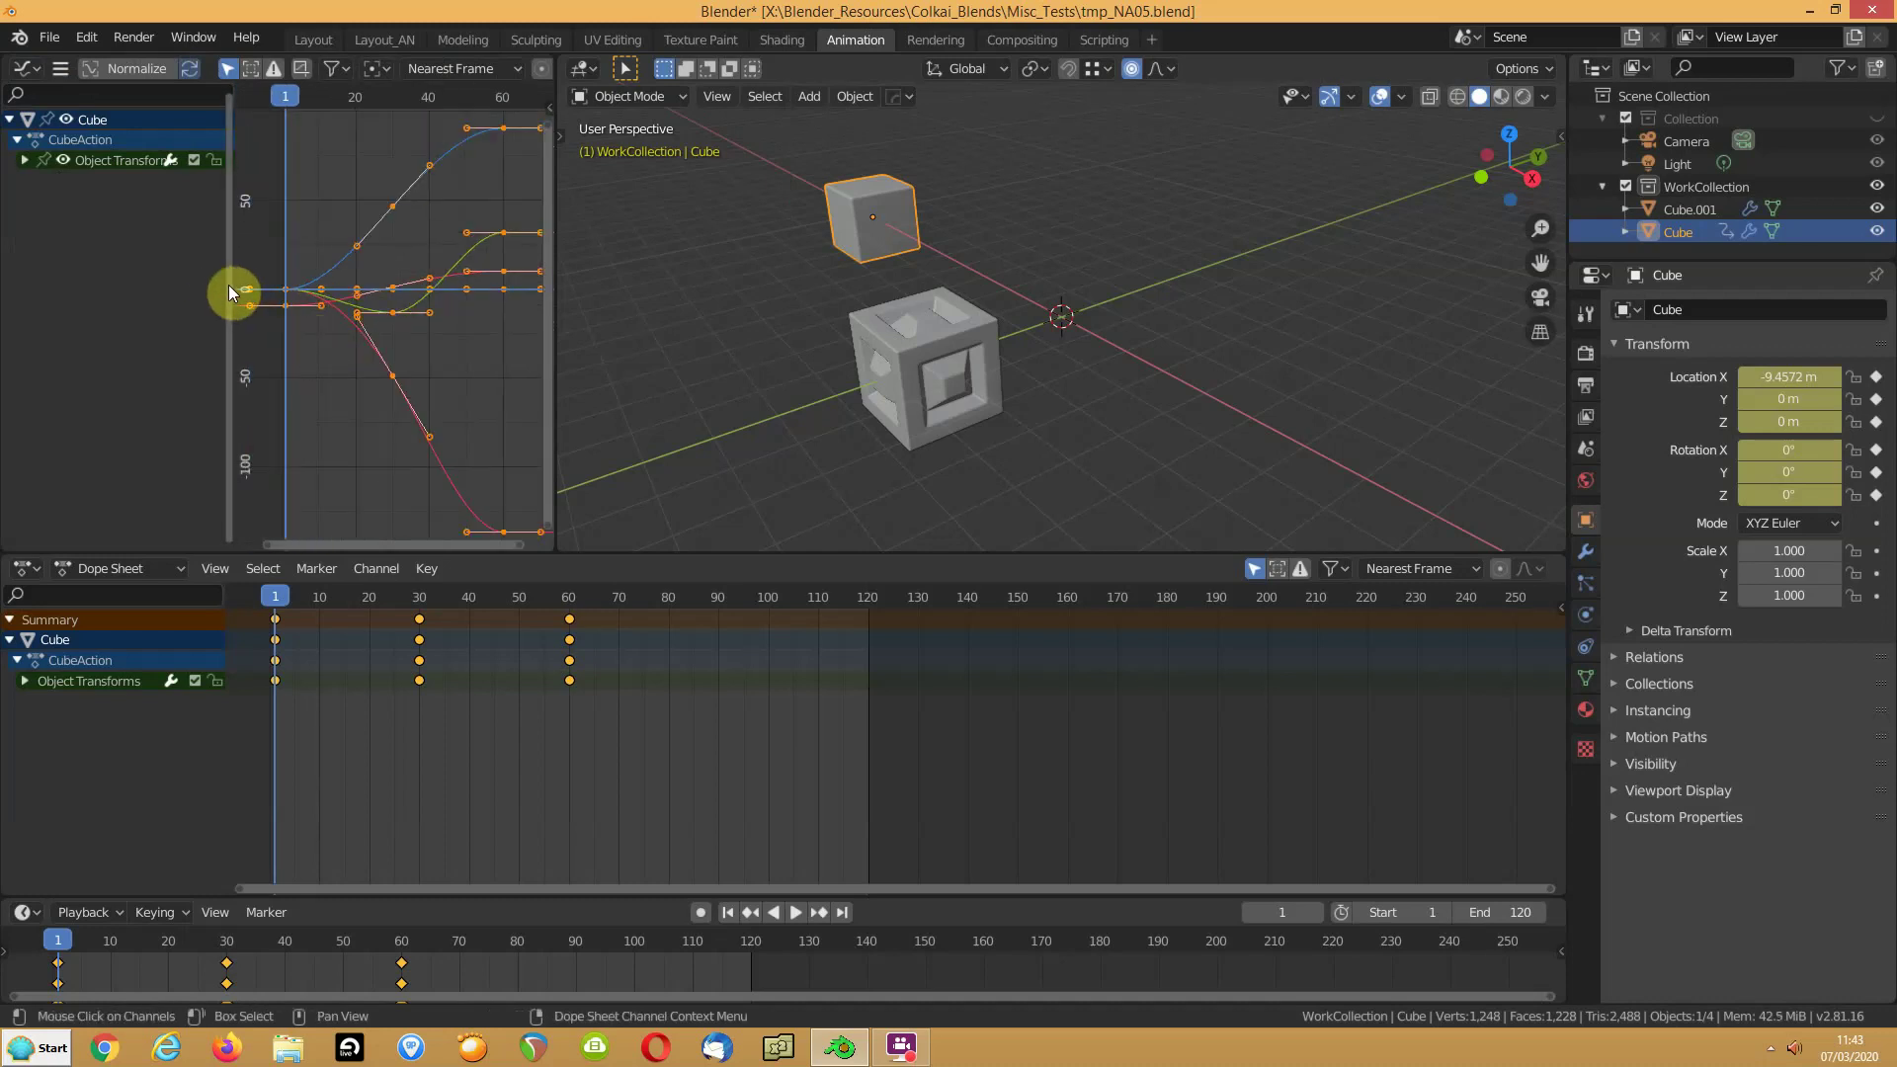
# Step: Expand Object Transforms to list the six location and rotation curves, then select Cube.001
pyautogui.moveTo(228, 287); pyautogui.dragTo(148, 278)
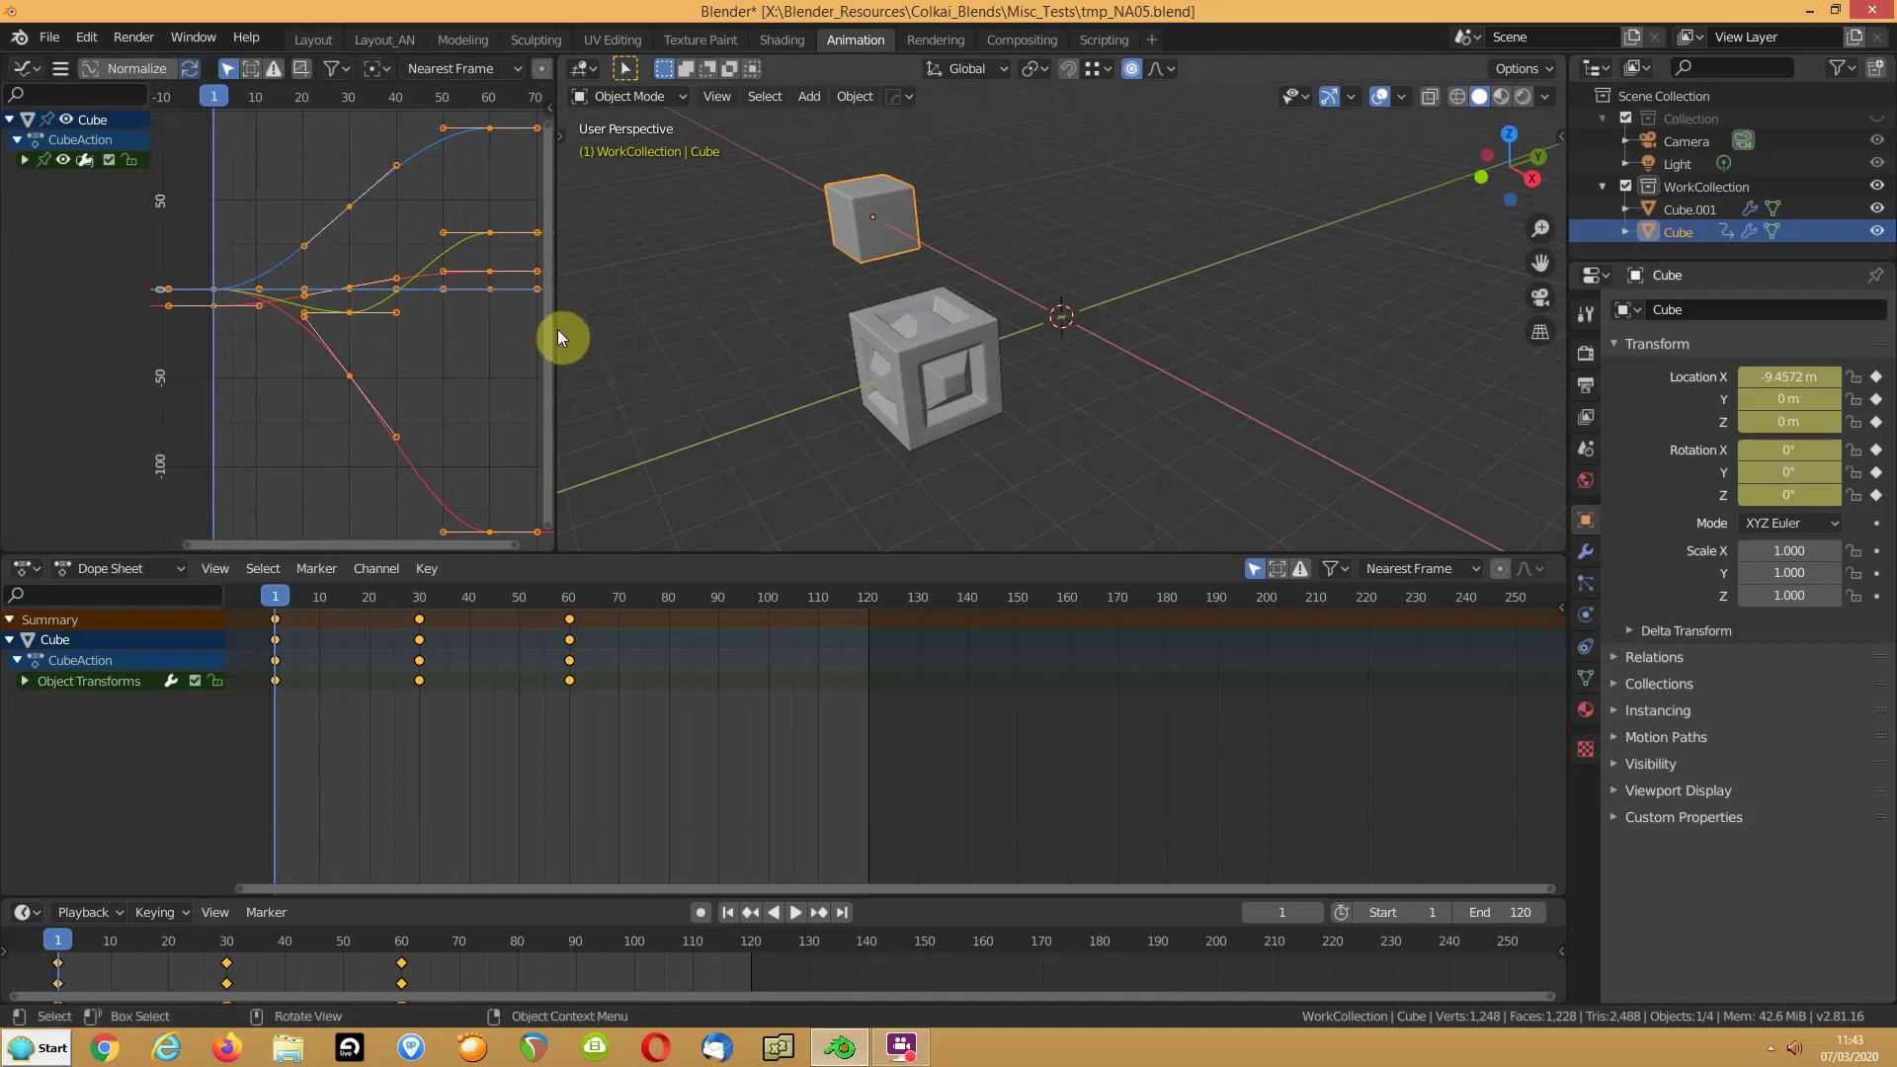
pyautogui.moveTo(557, 331); pyautogui.dragTo(768, 340)
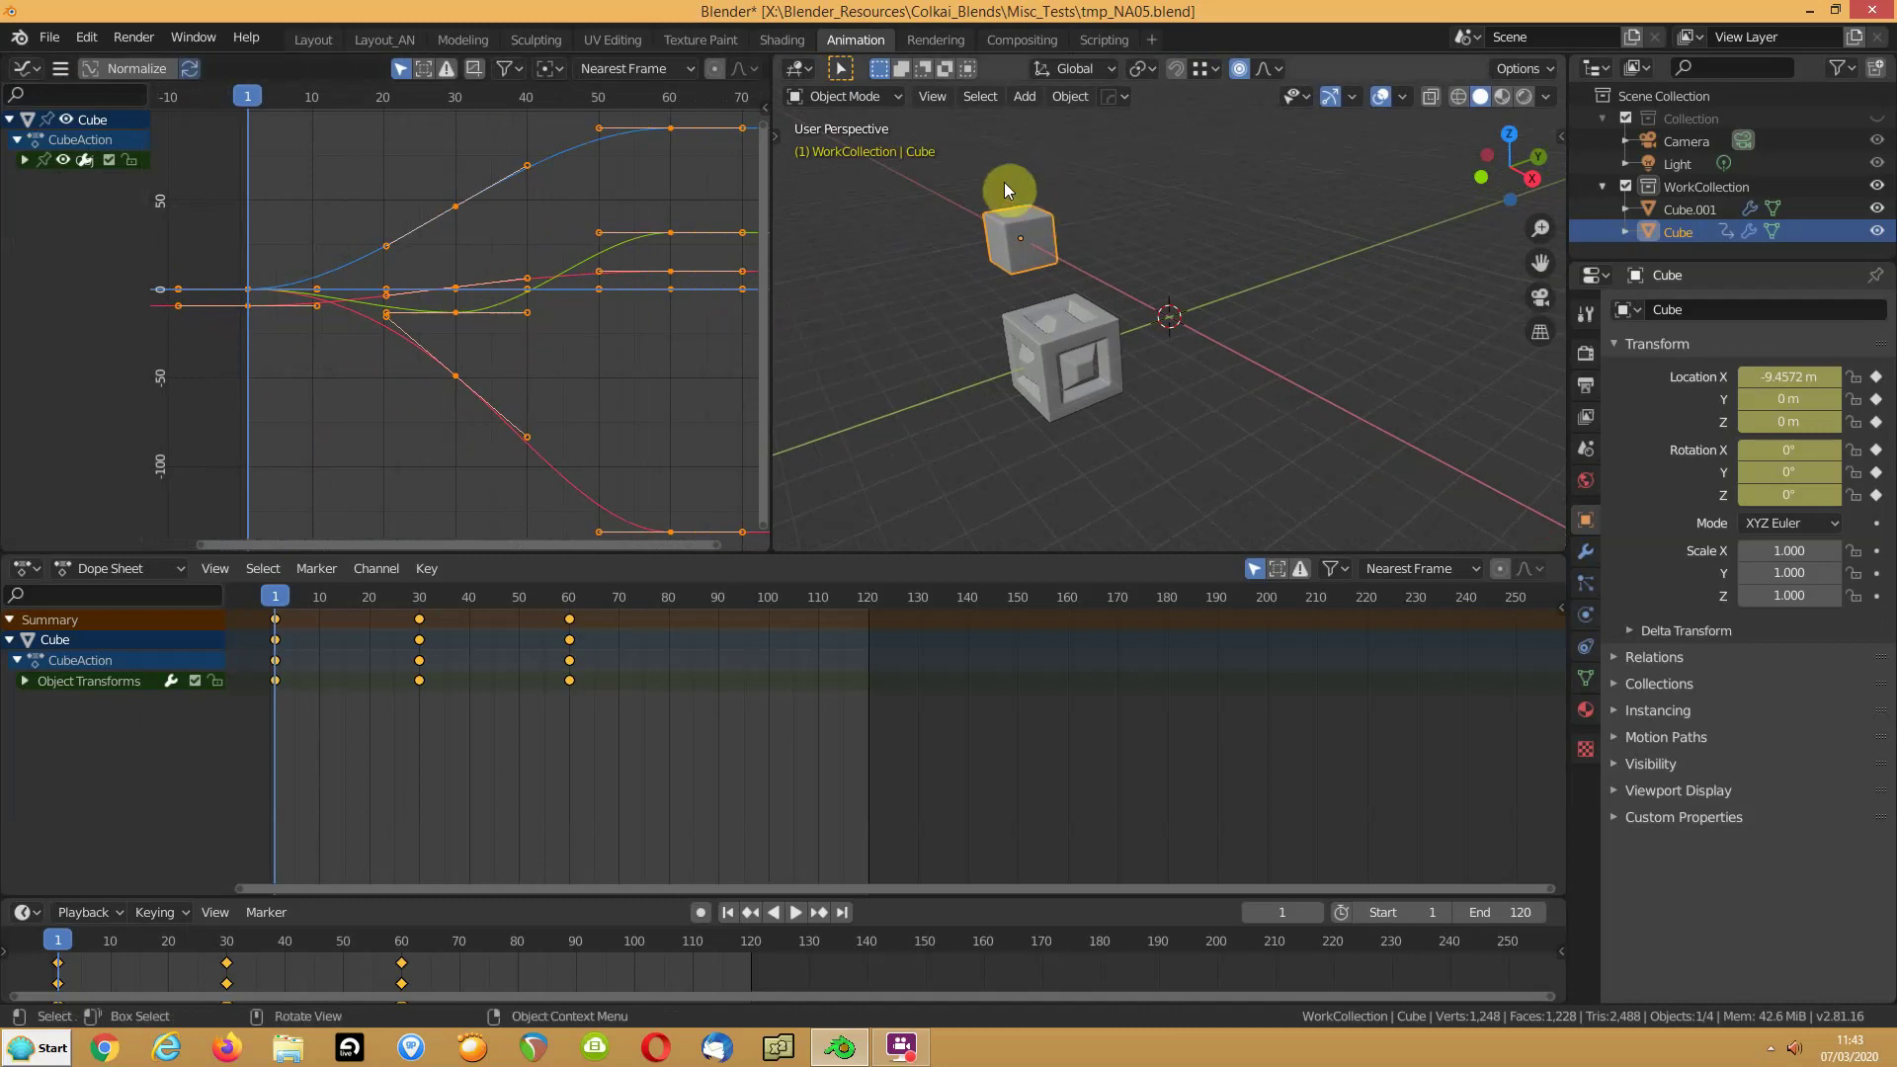
pyautogui.click(25, 159)
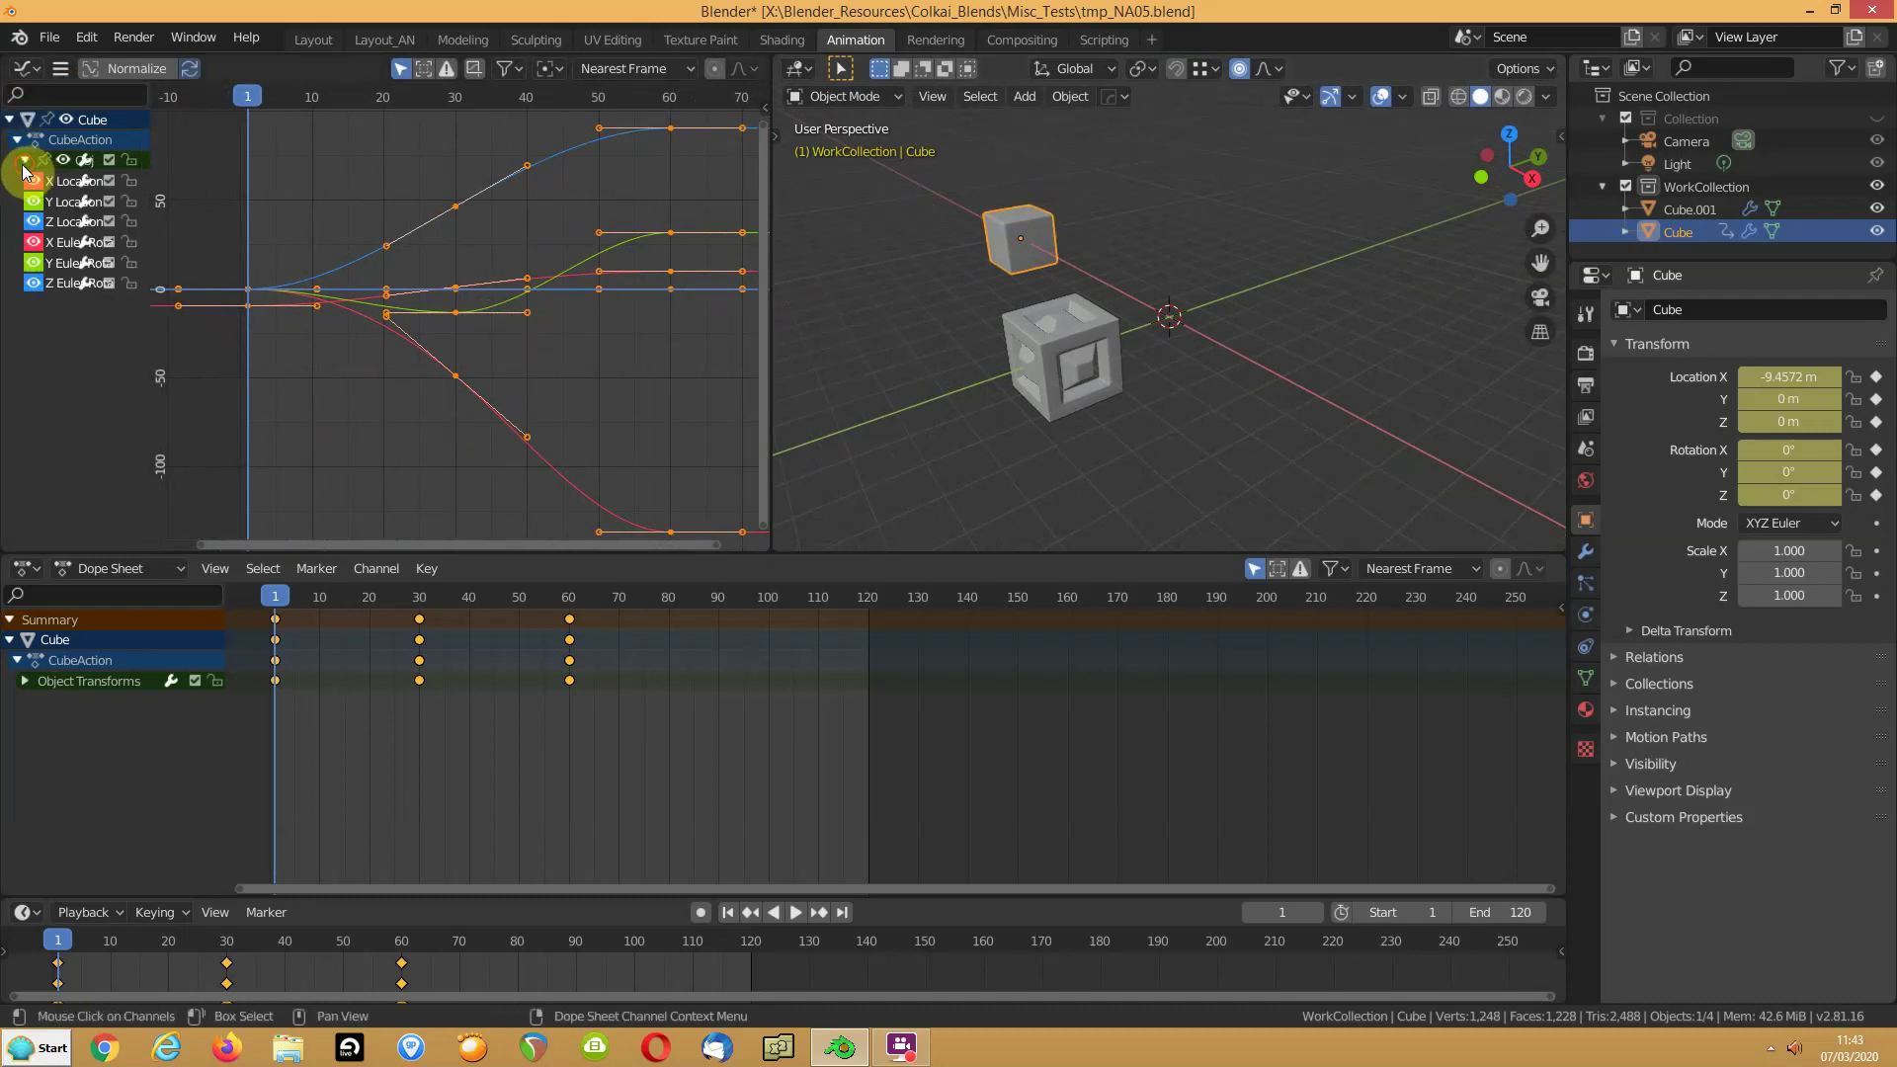
pyautogui.moveTo(152, 242); pyautogui.dragTo(188, 257)
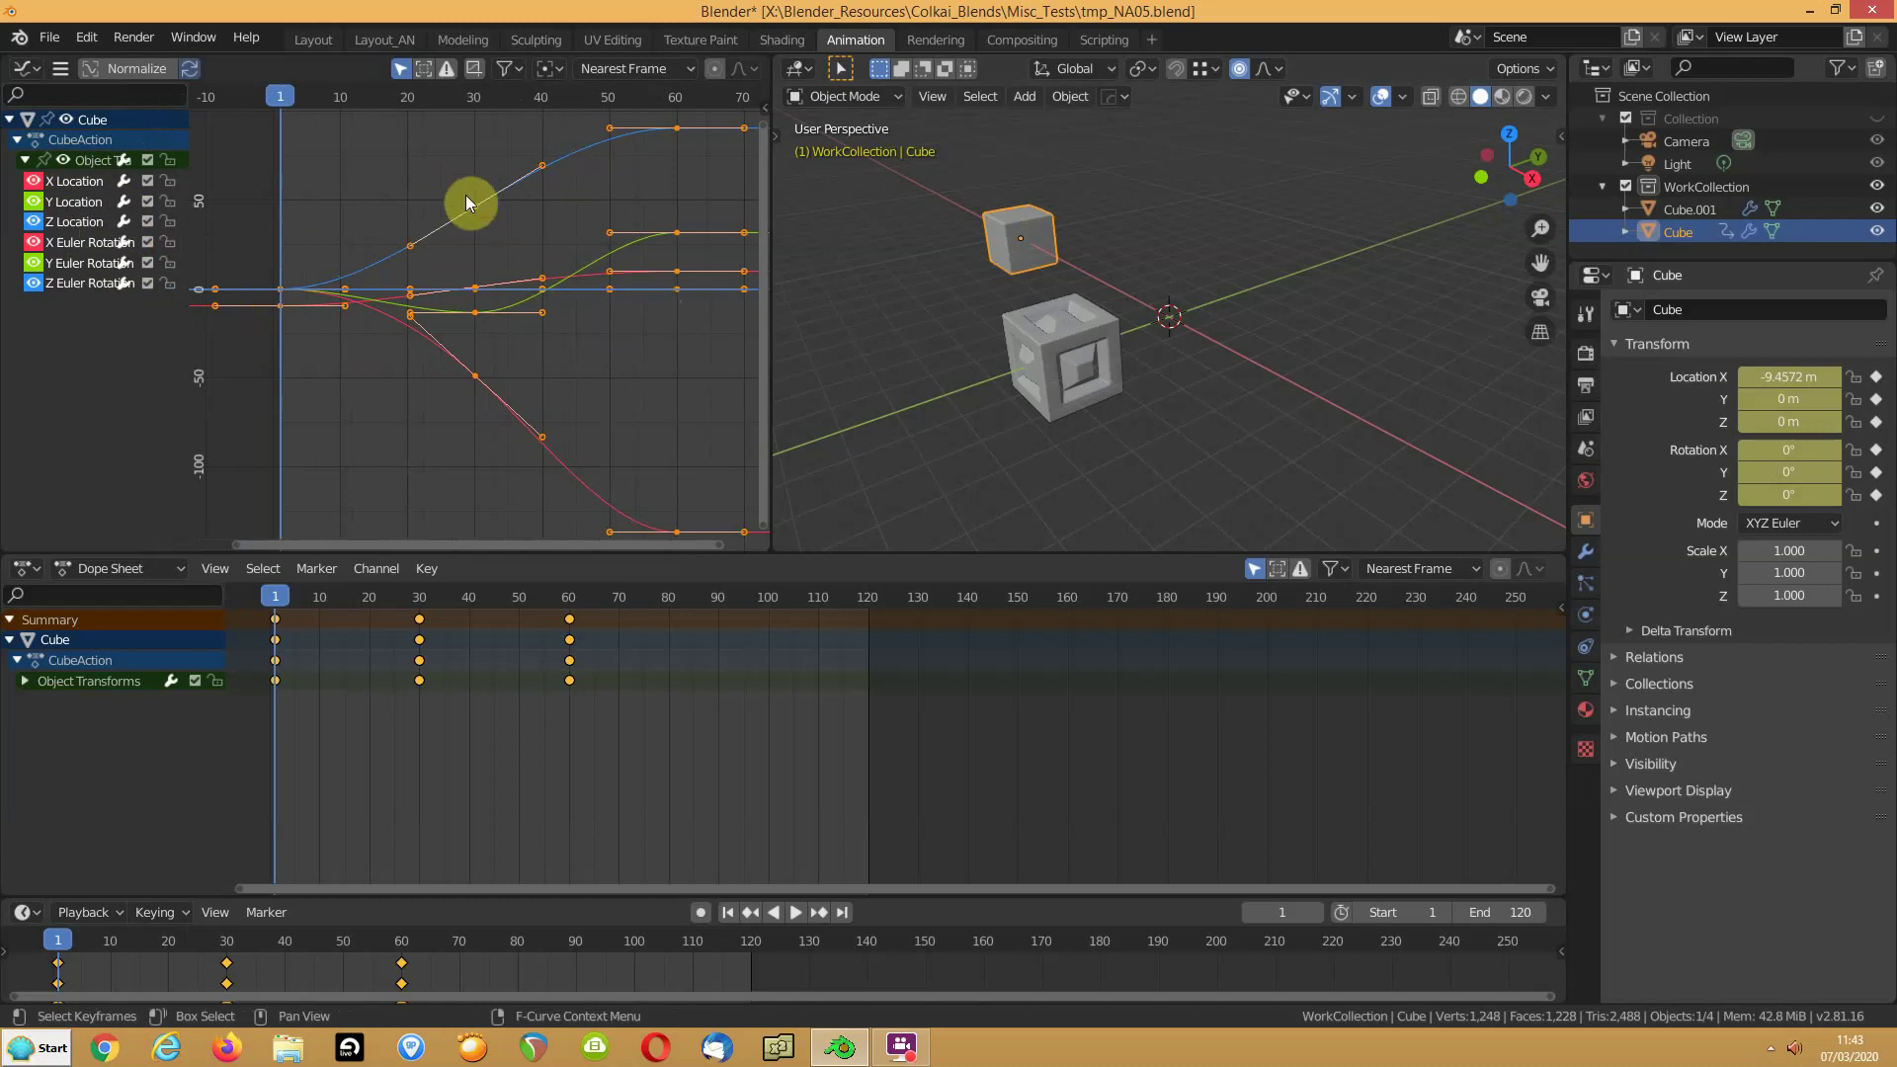
pyautogui.click(1084, 346)
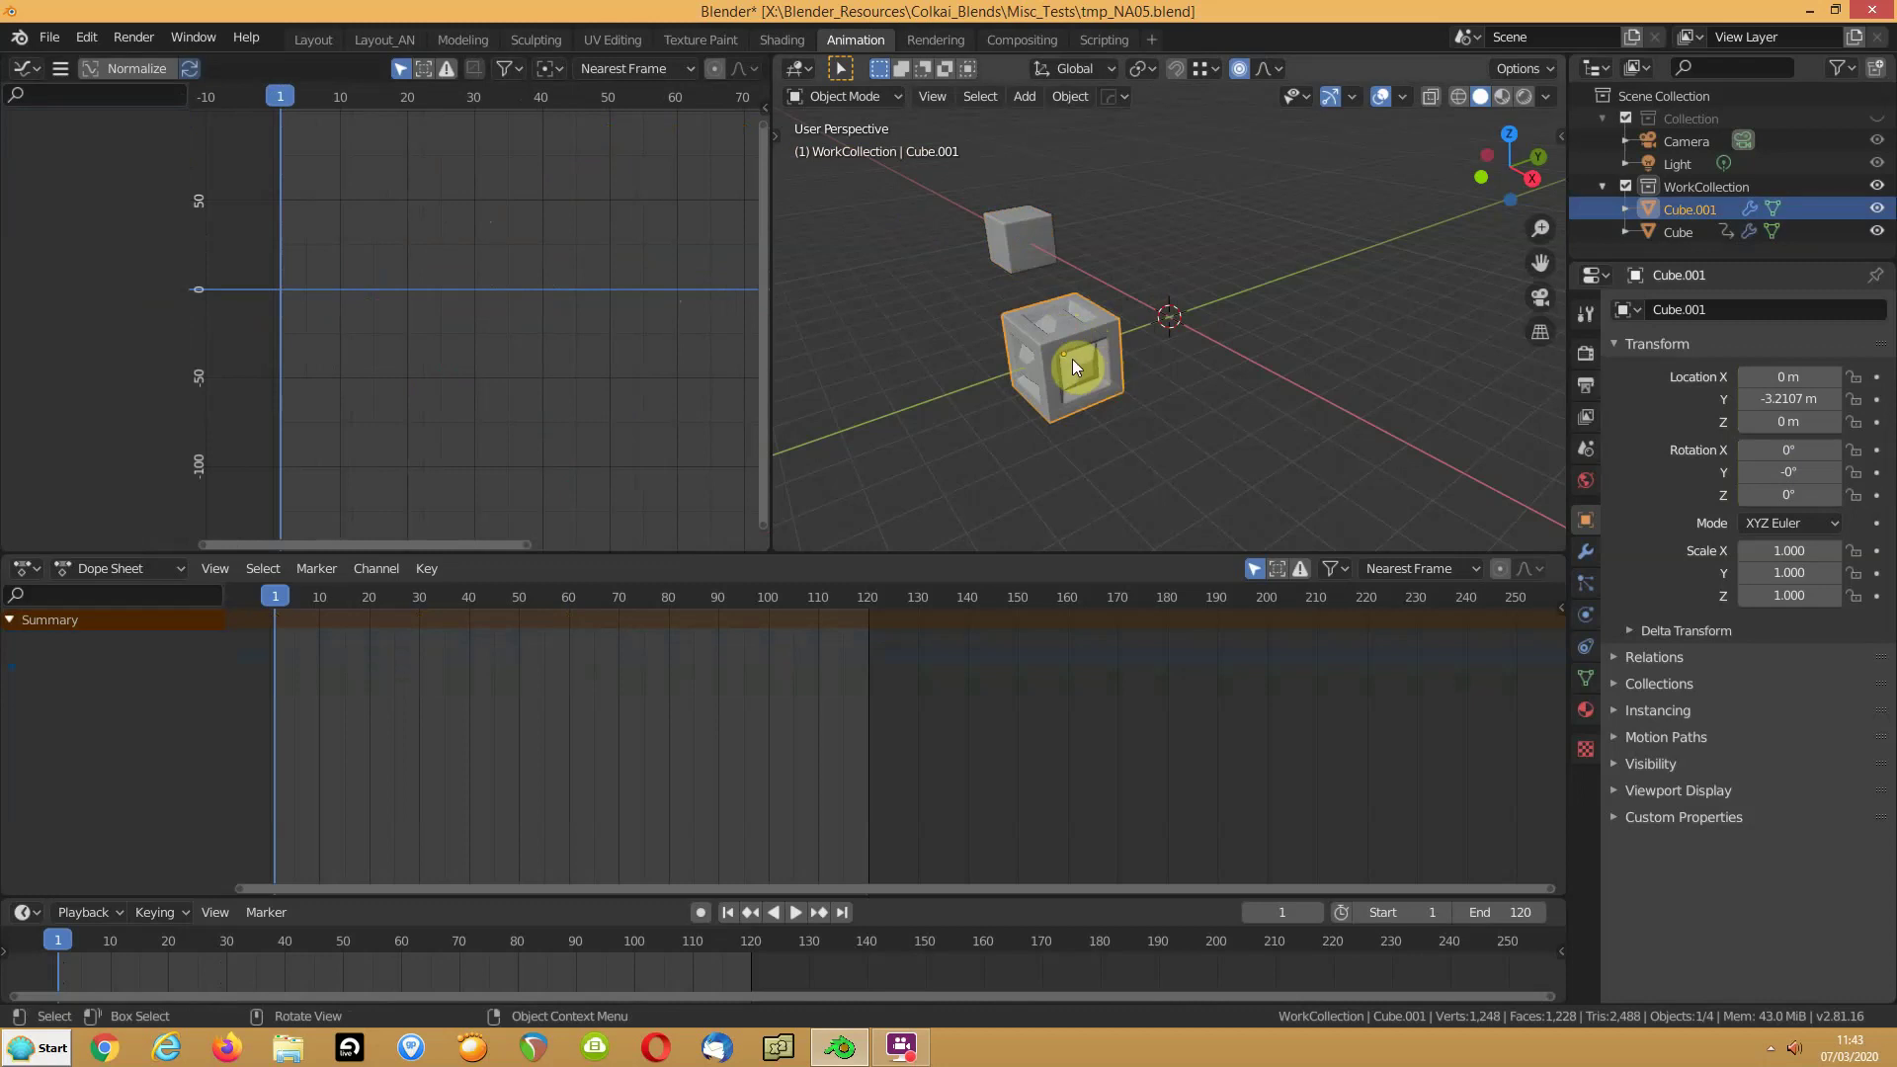
# Step: Insert a Location keyframe on Cube.001 and frame its pasted keys at 1, 30 and 60
pyautogui.press('i')
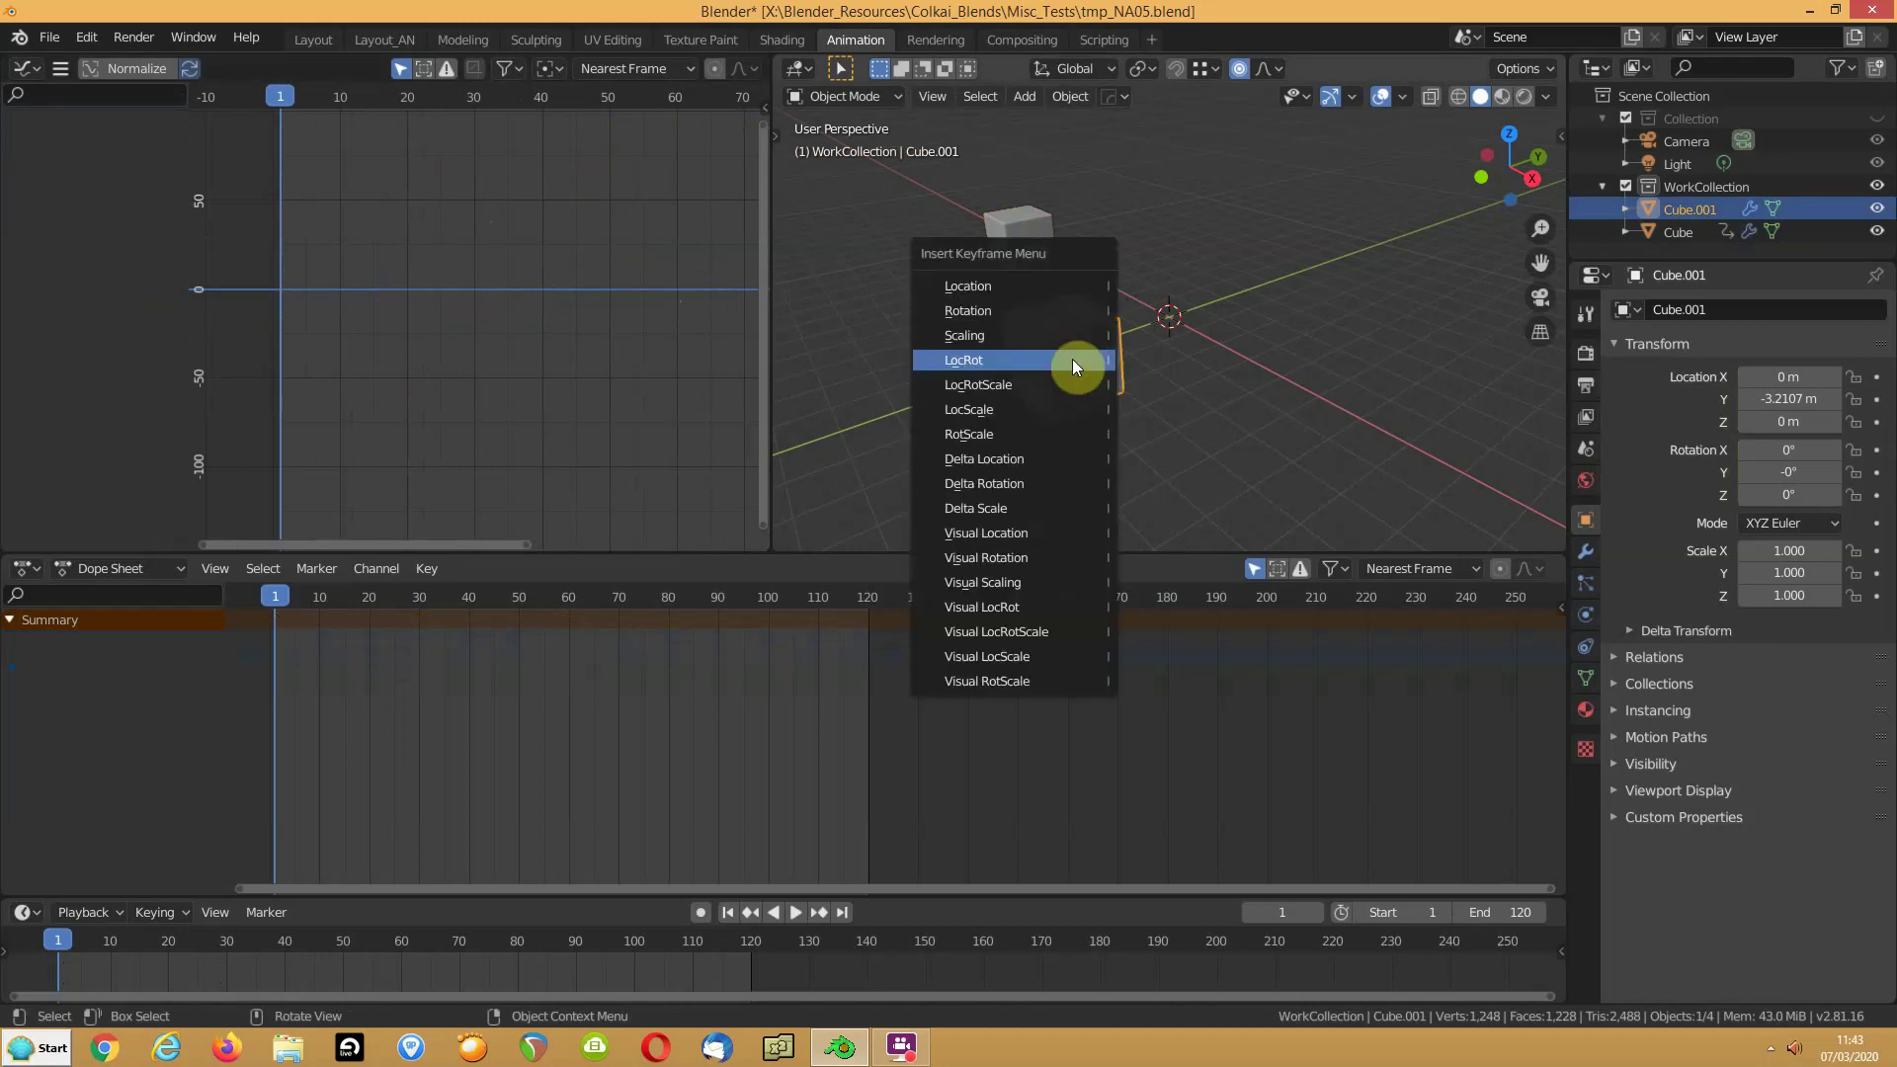
pyautogui.click(1028, 292)
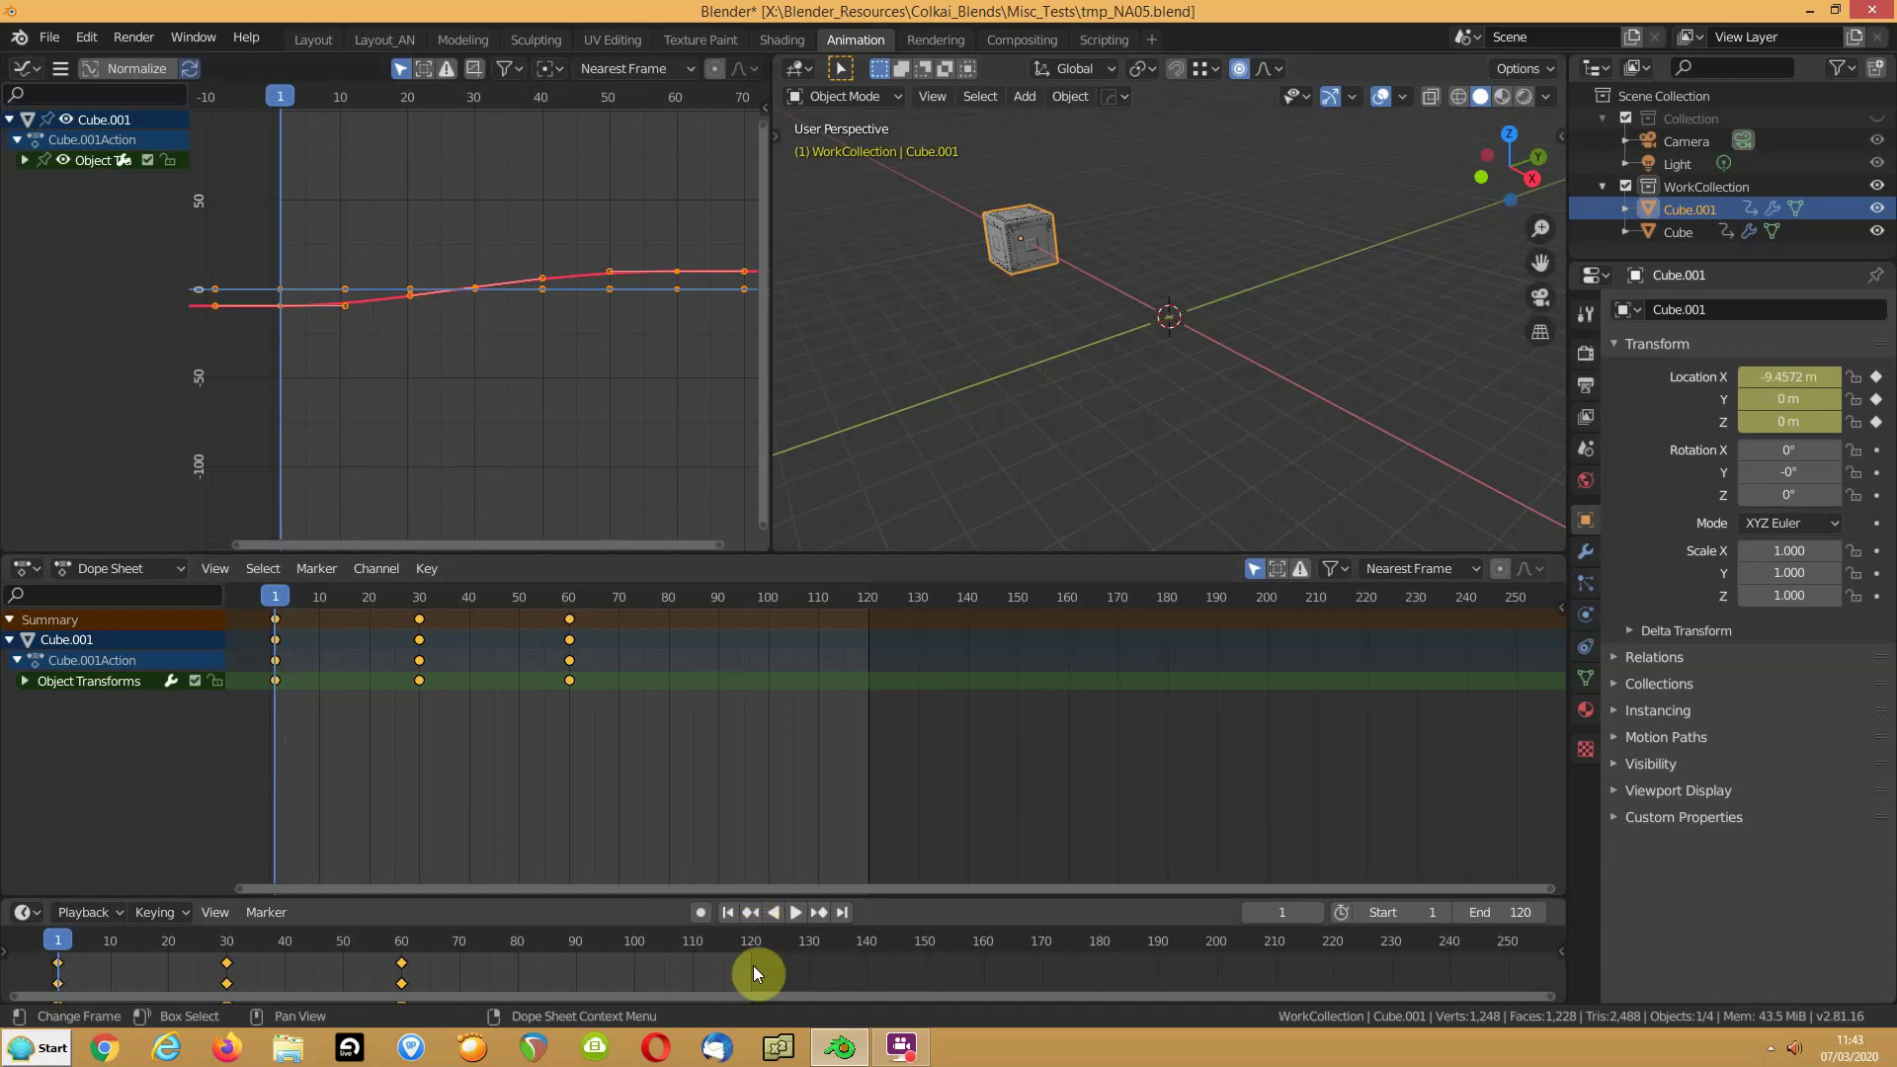
pyautogui.press('Home')
pyautogui.press('Home')
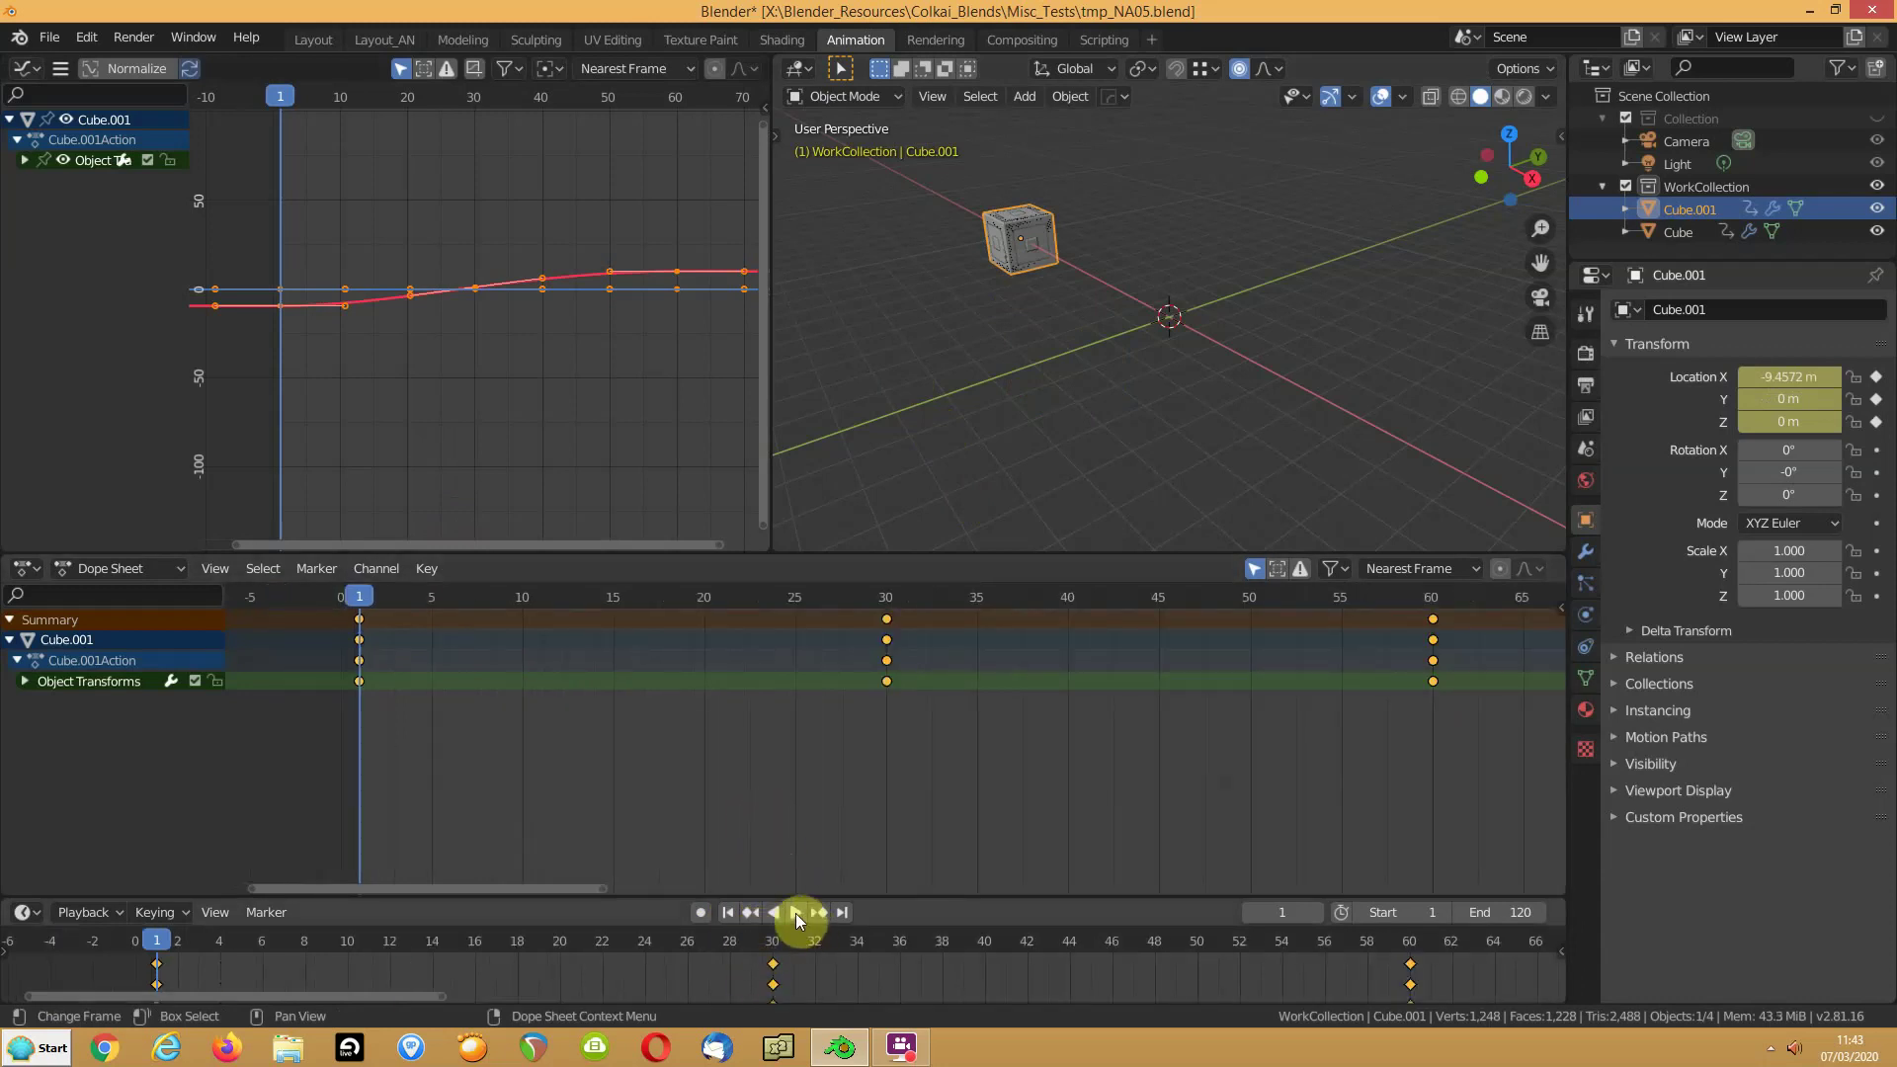
pyautogui.scroll(-2, 798, 958)
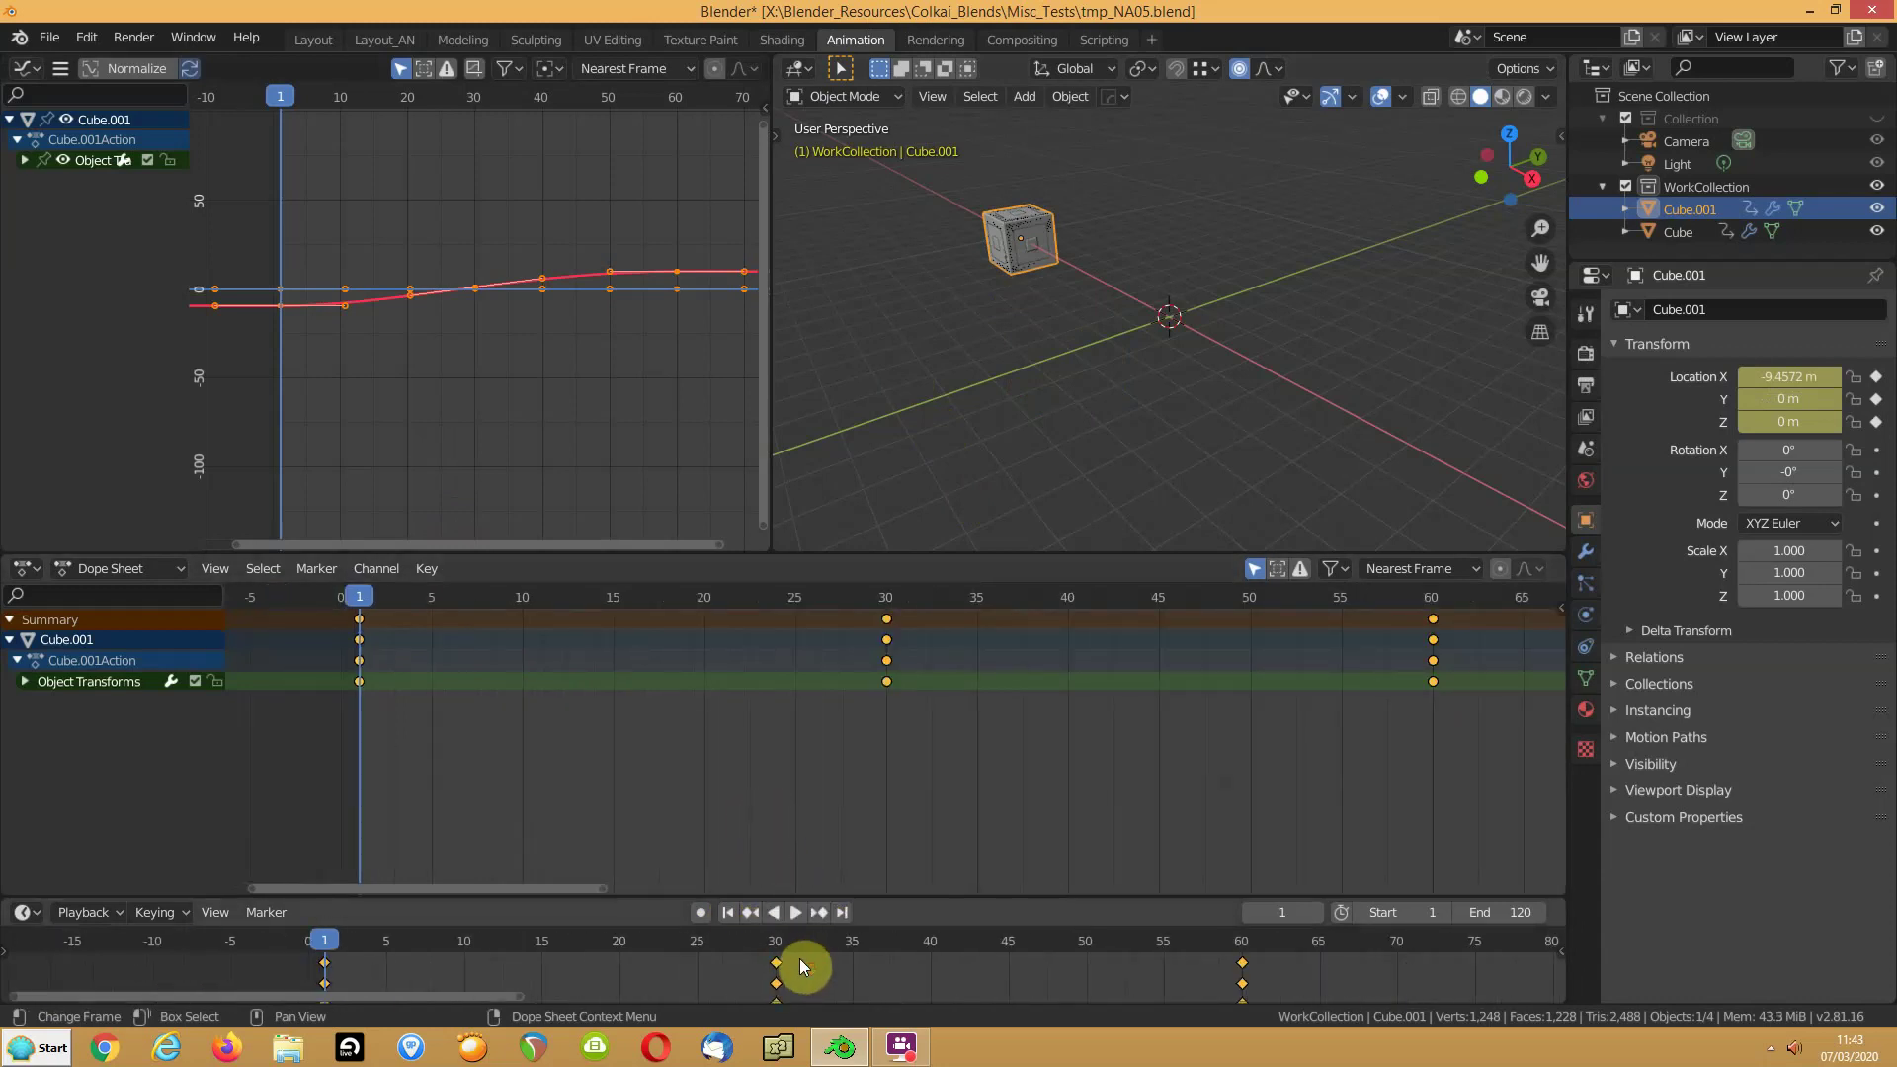
pyautogui.scroll(-1, 798, 959)
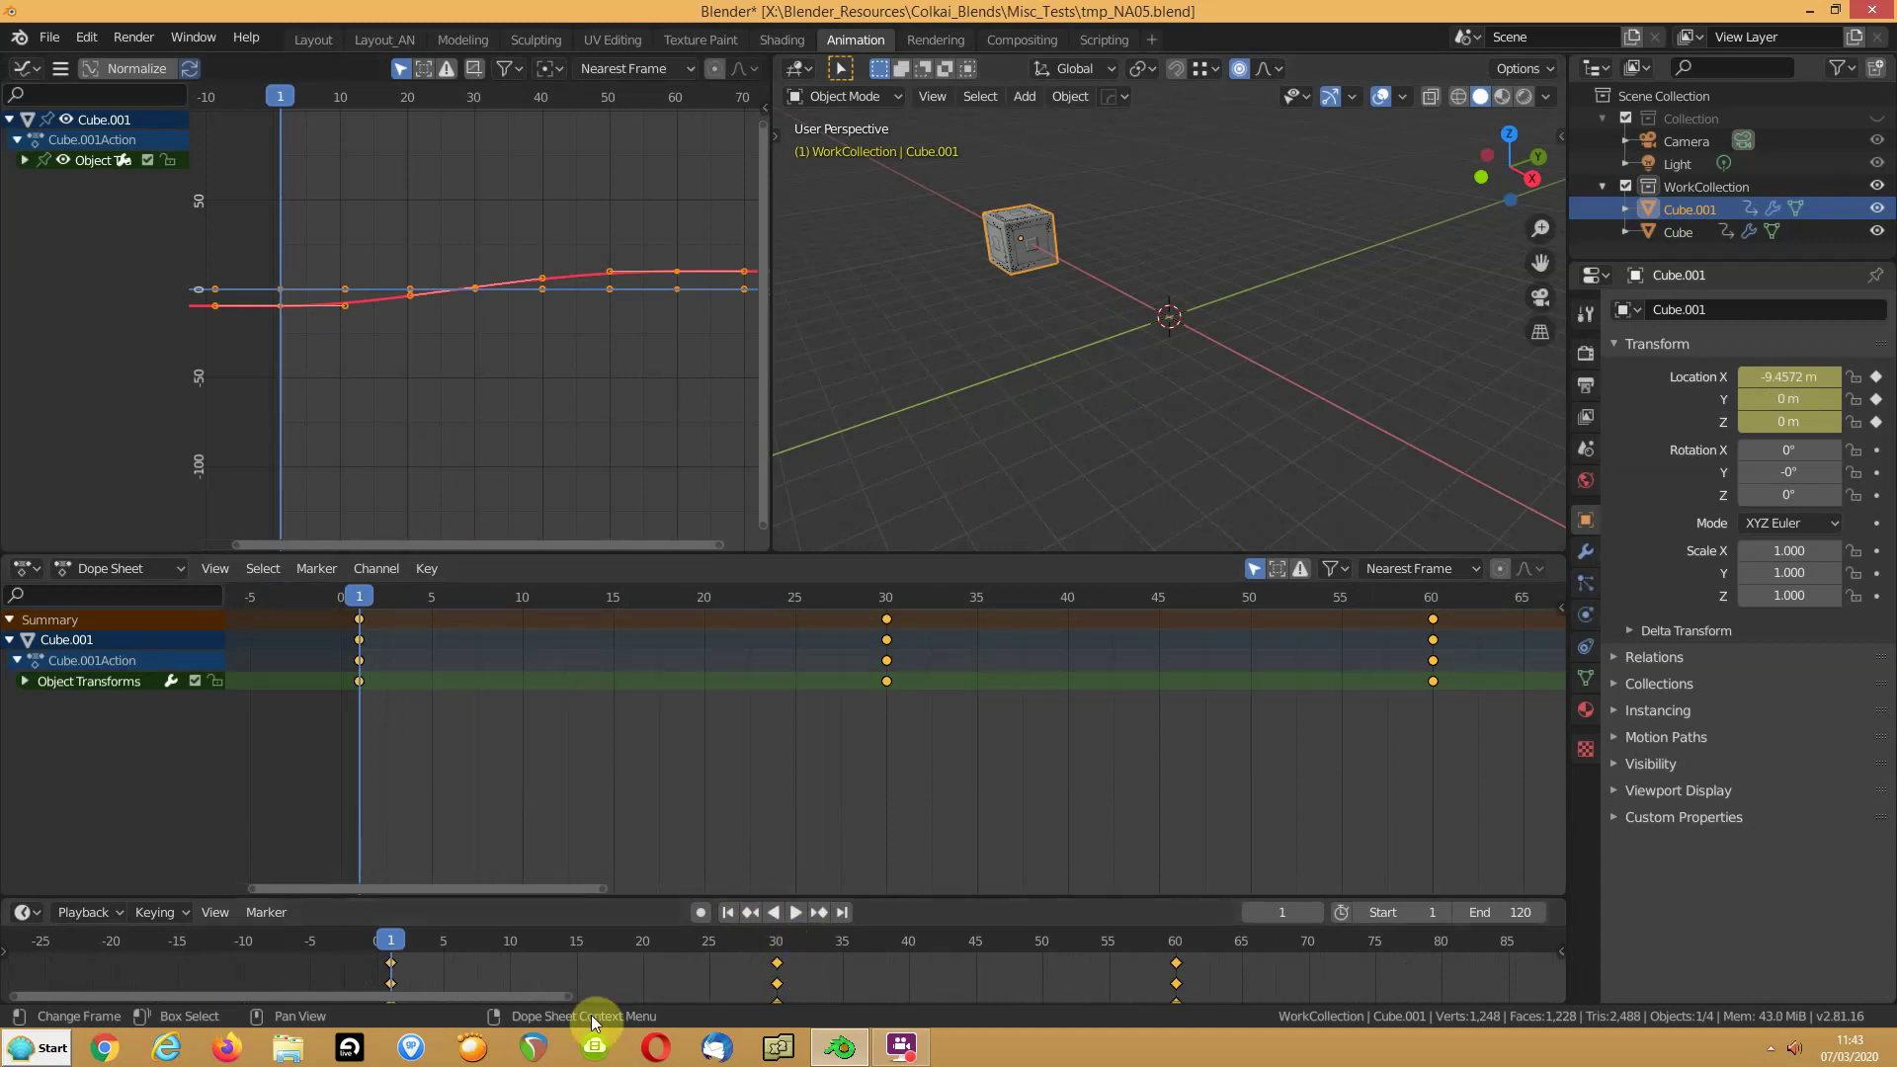
pyautogui.moveTo(534, 996); pyautogui.dragTo(702, 1000)
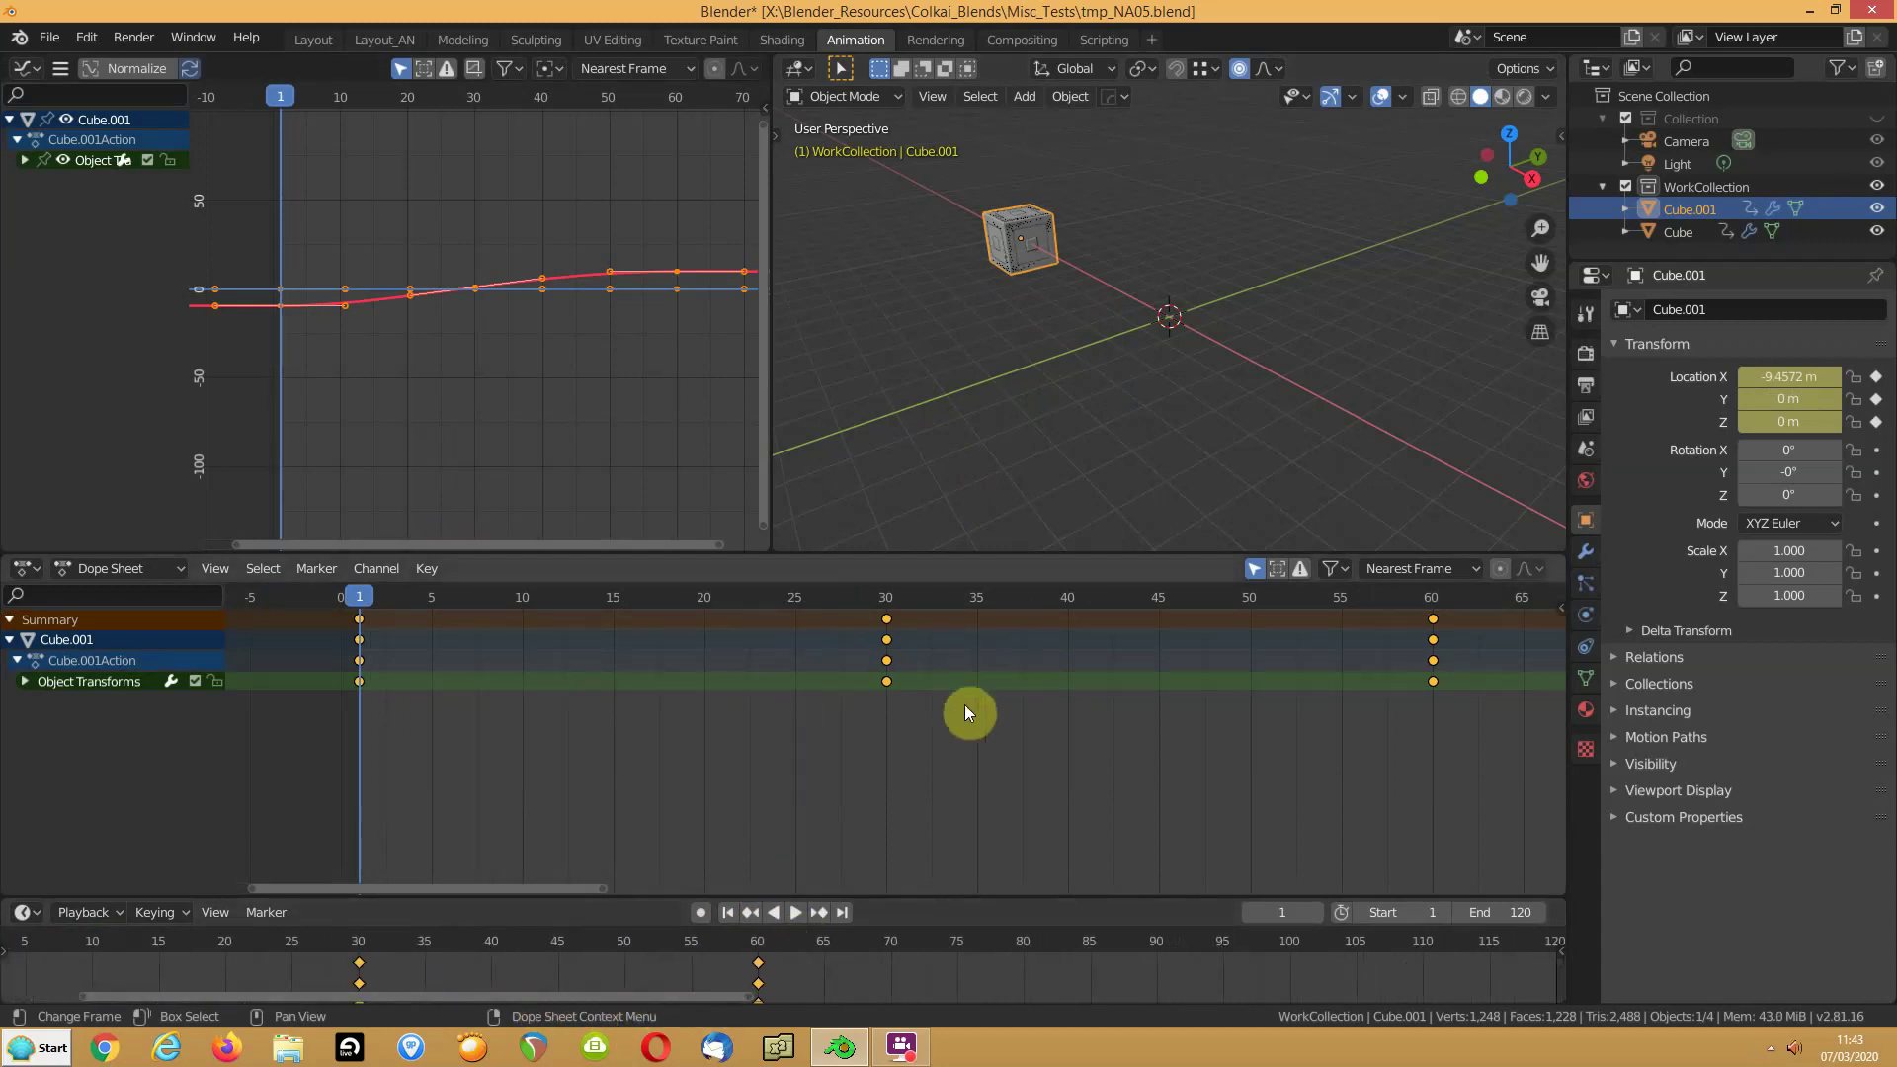
pyautogui.scroll(-3, 966, 703)
pyautogui.moveTo(889, 682); pyautogui.dragTo(737, 702, button='middle')
pyautogui.click(796, 912)
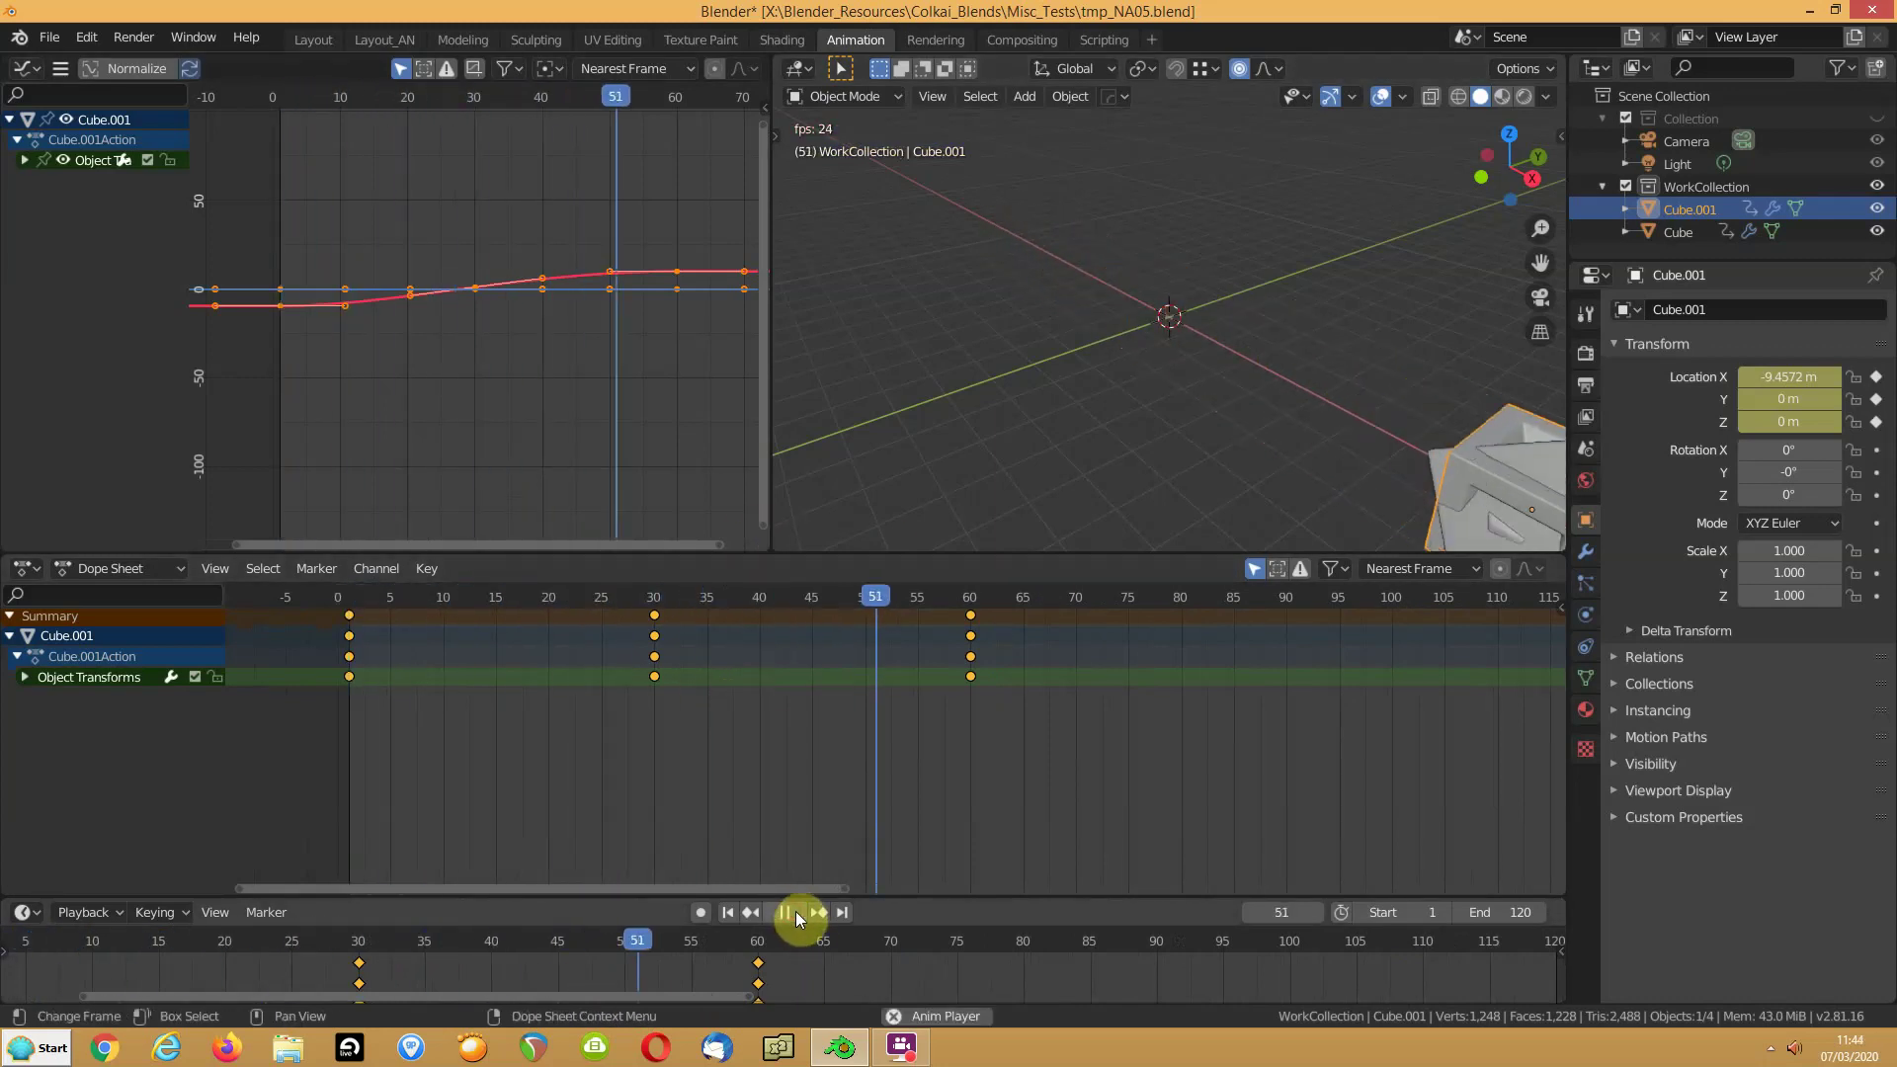
pyautogui.click(785, 912)
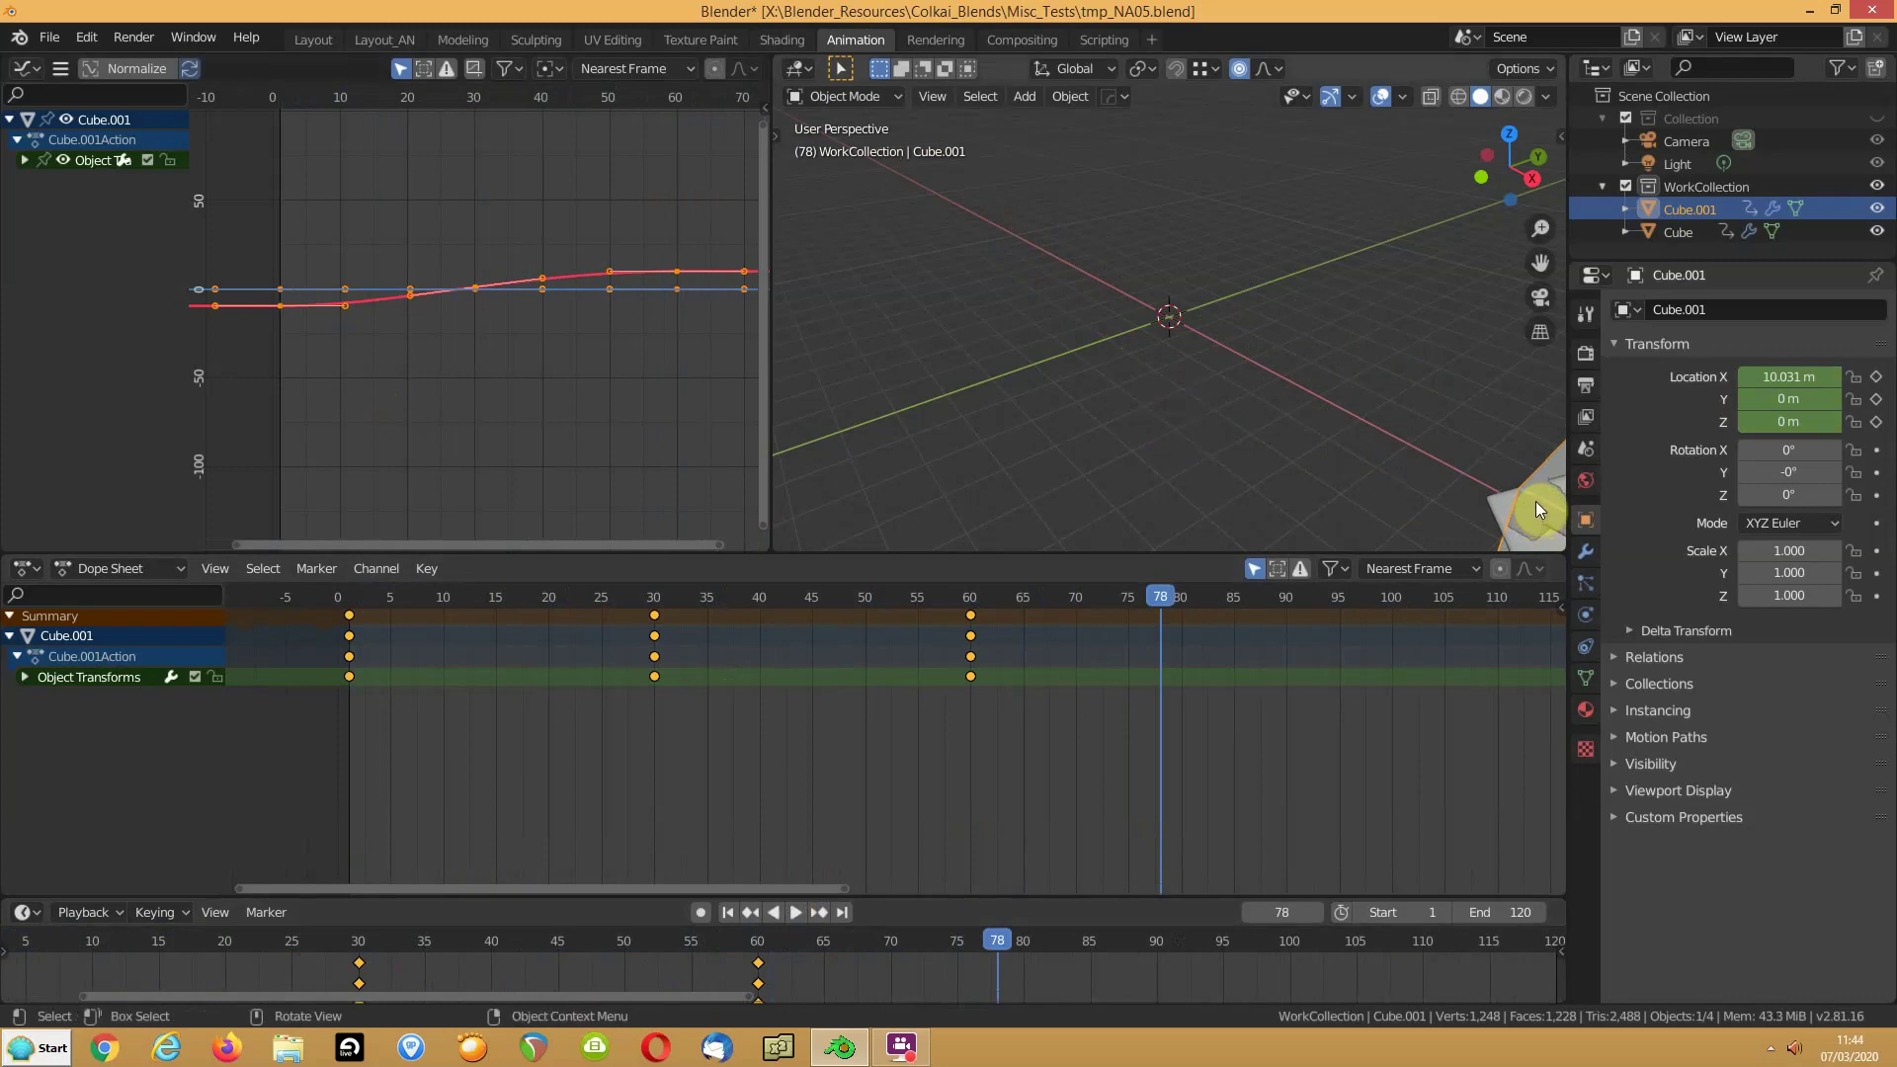
pyautogui.click(727, 911)
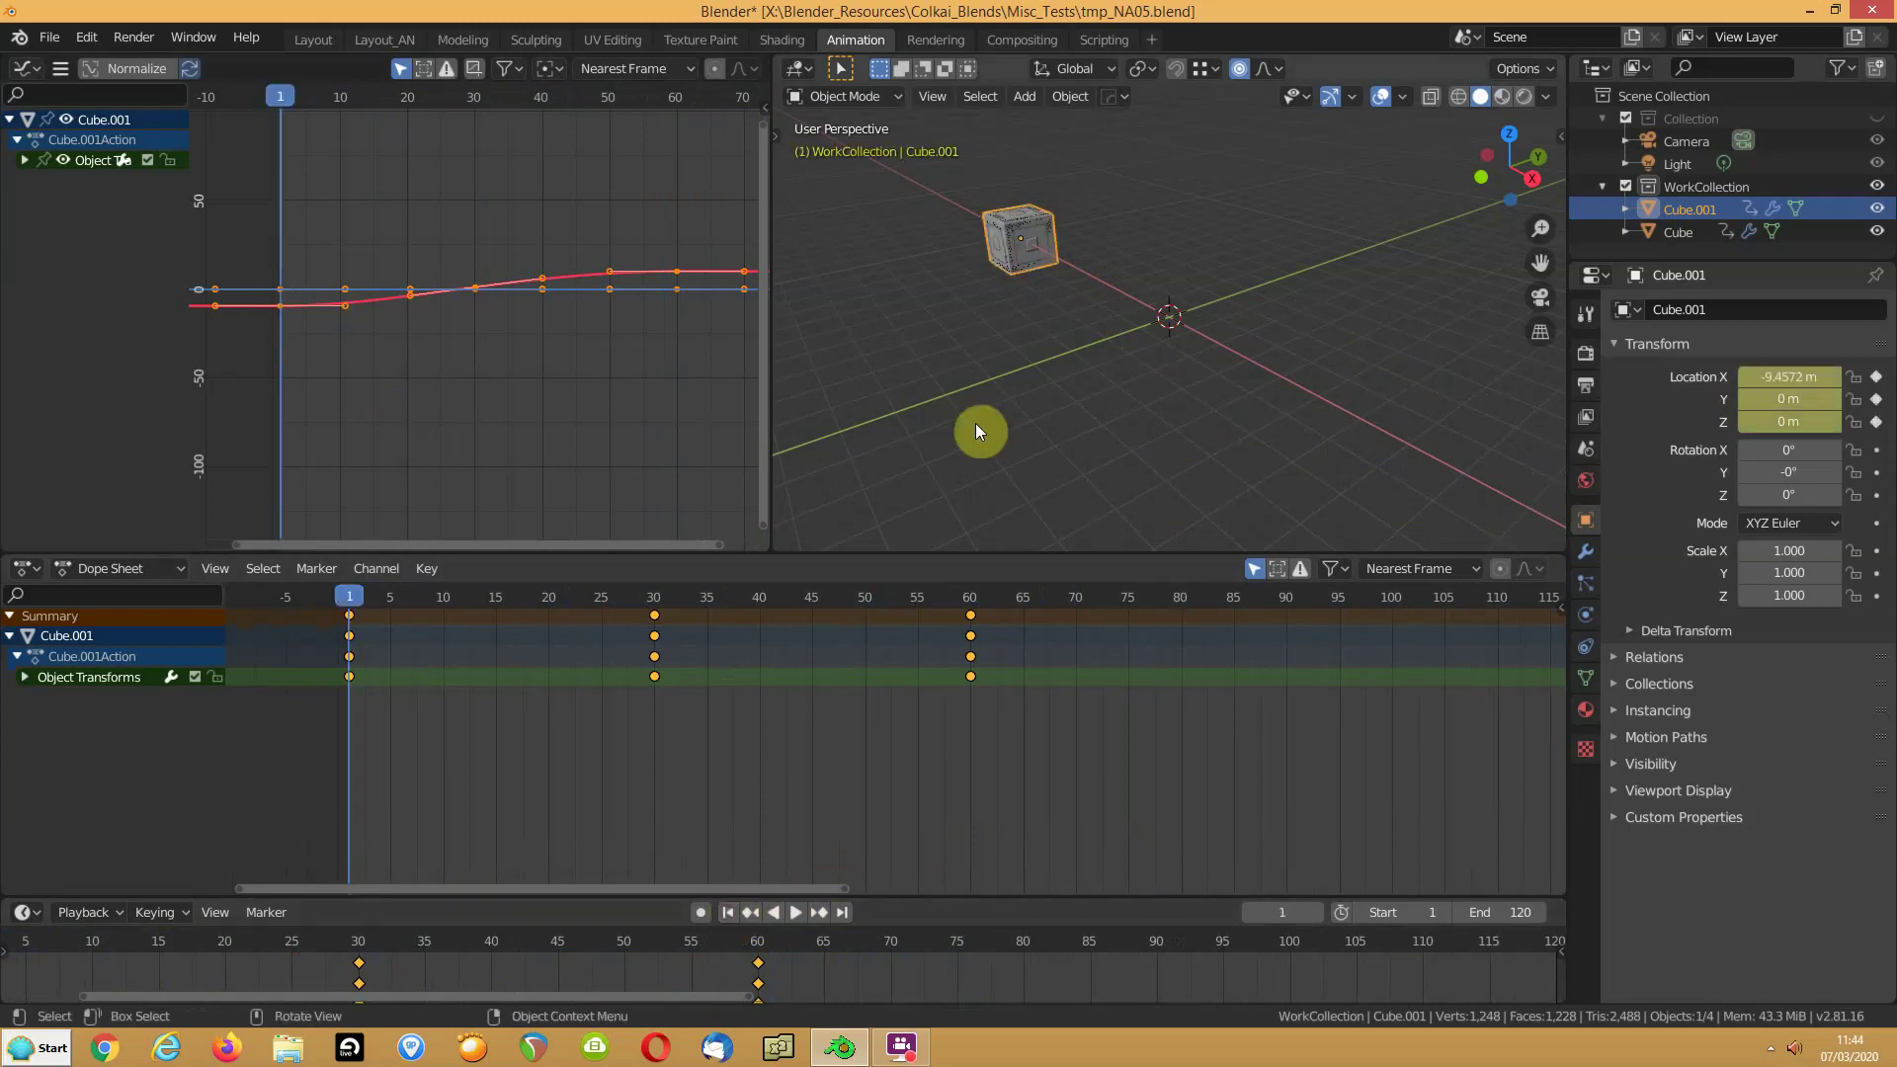
# Step: Reselect Cube.001 and insert a LocRot keyframe on it
pyautogui.click(1652, 229)
pyautogui.click(1652, 216)
pyautogui.press('i')
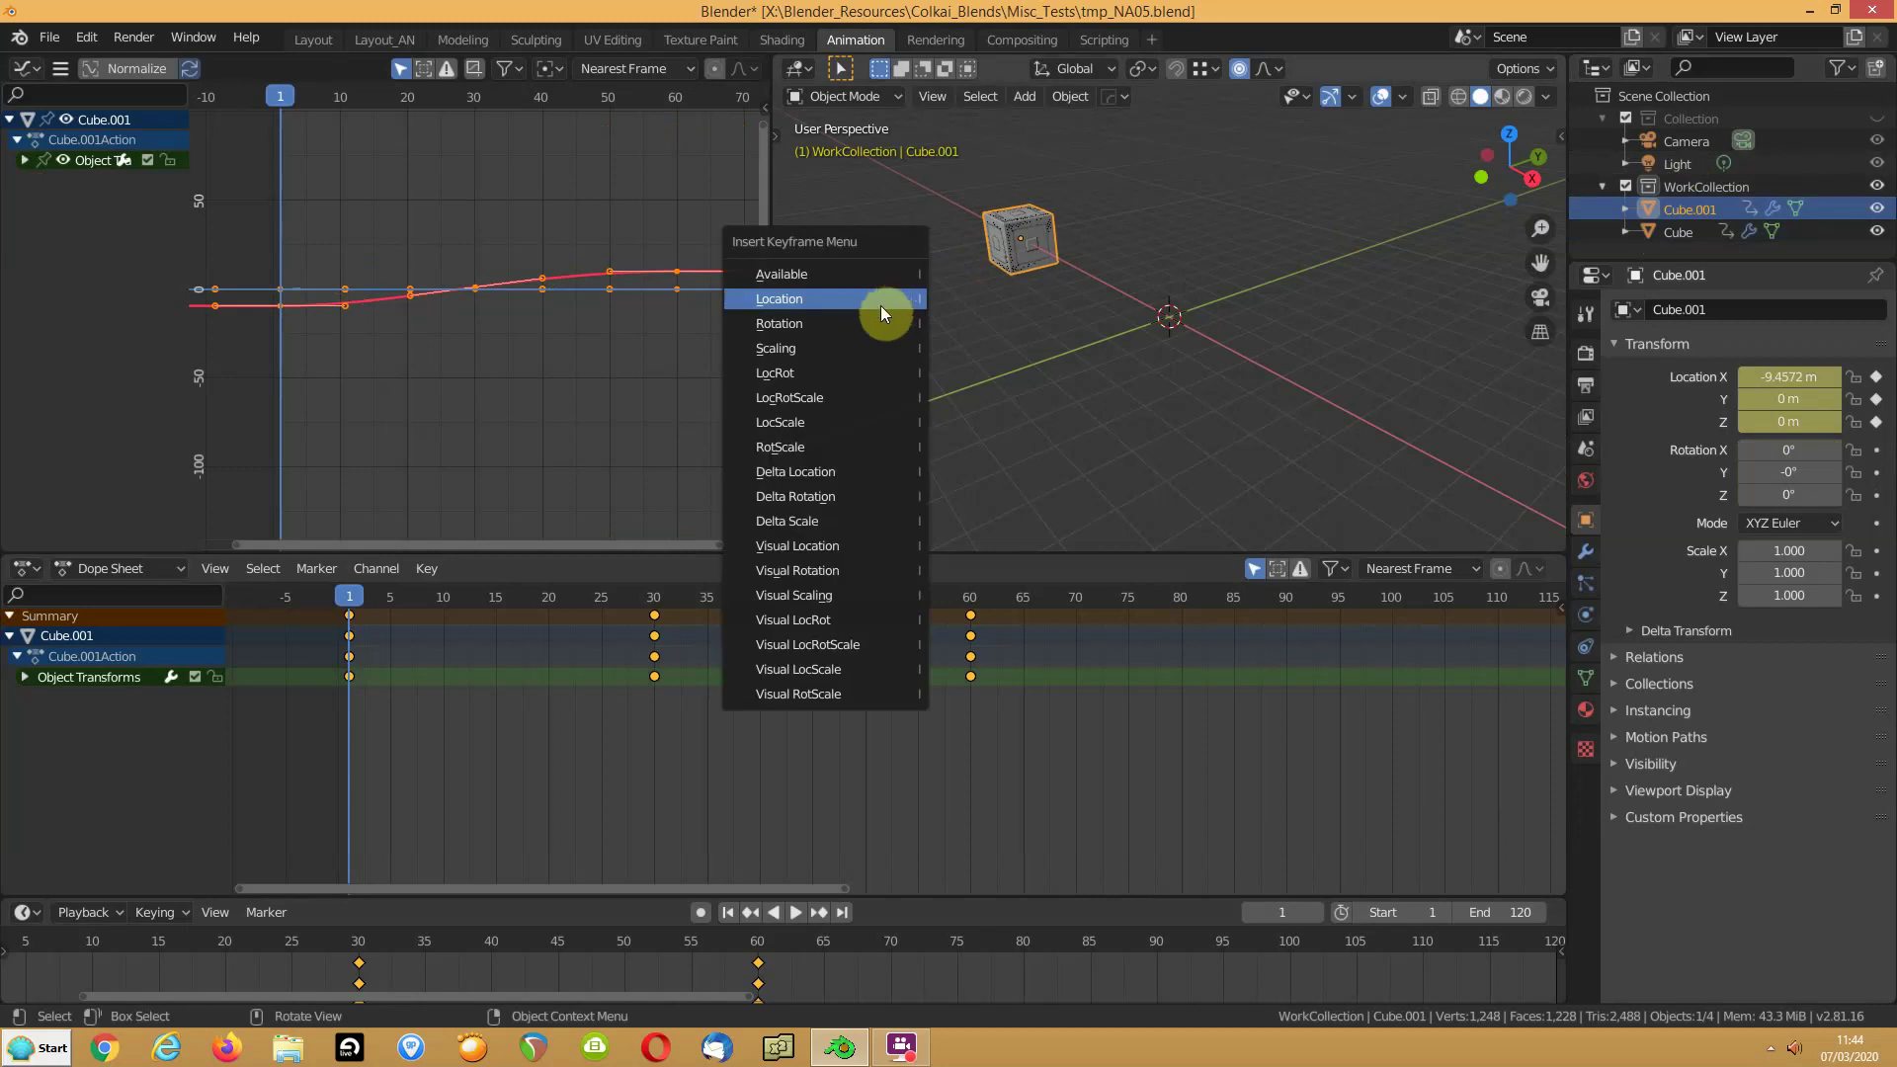
pyautogui.click(860, 373)
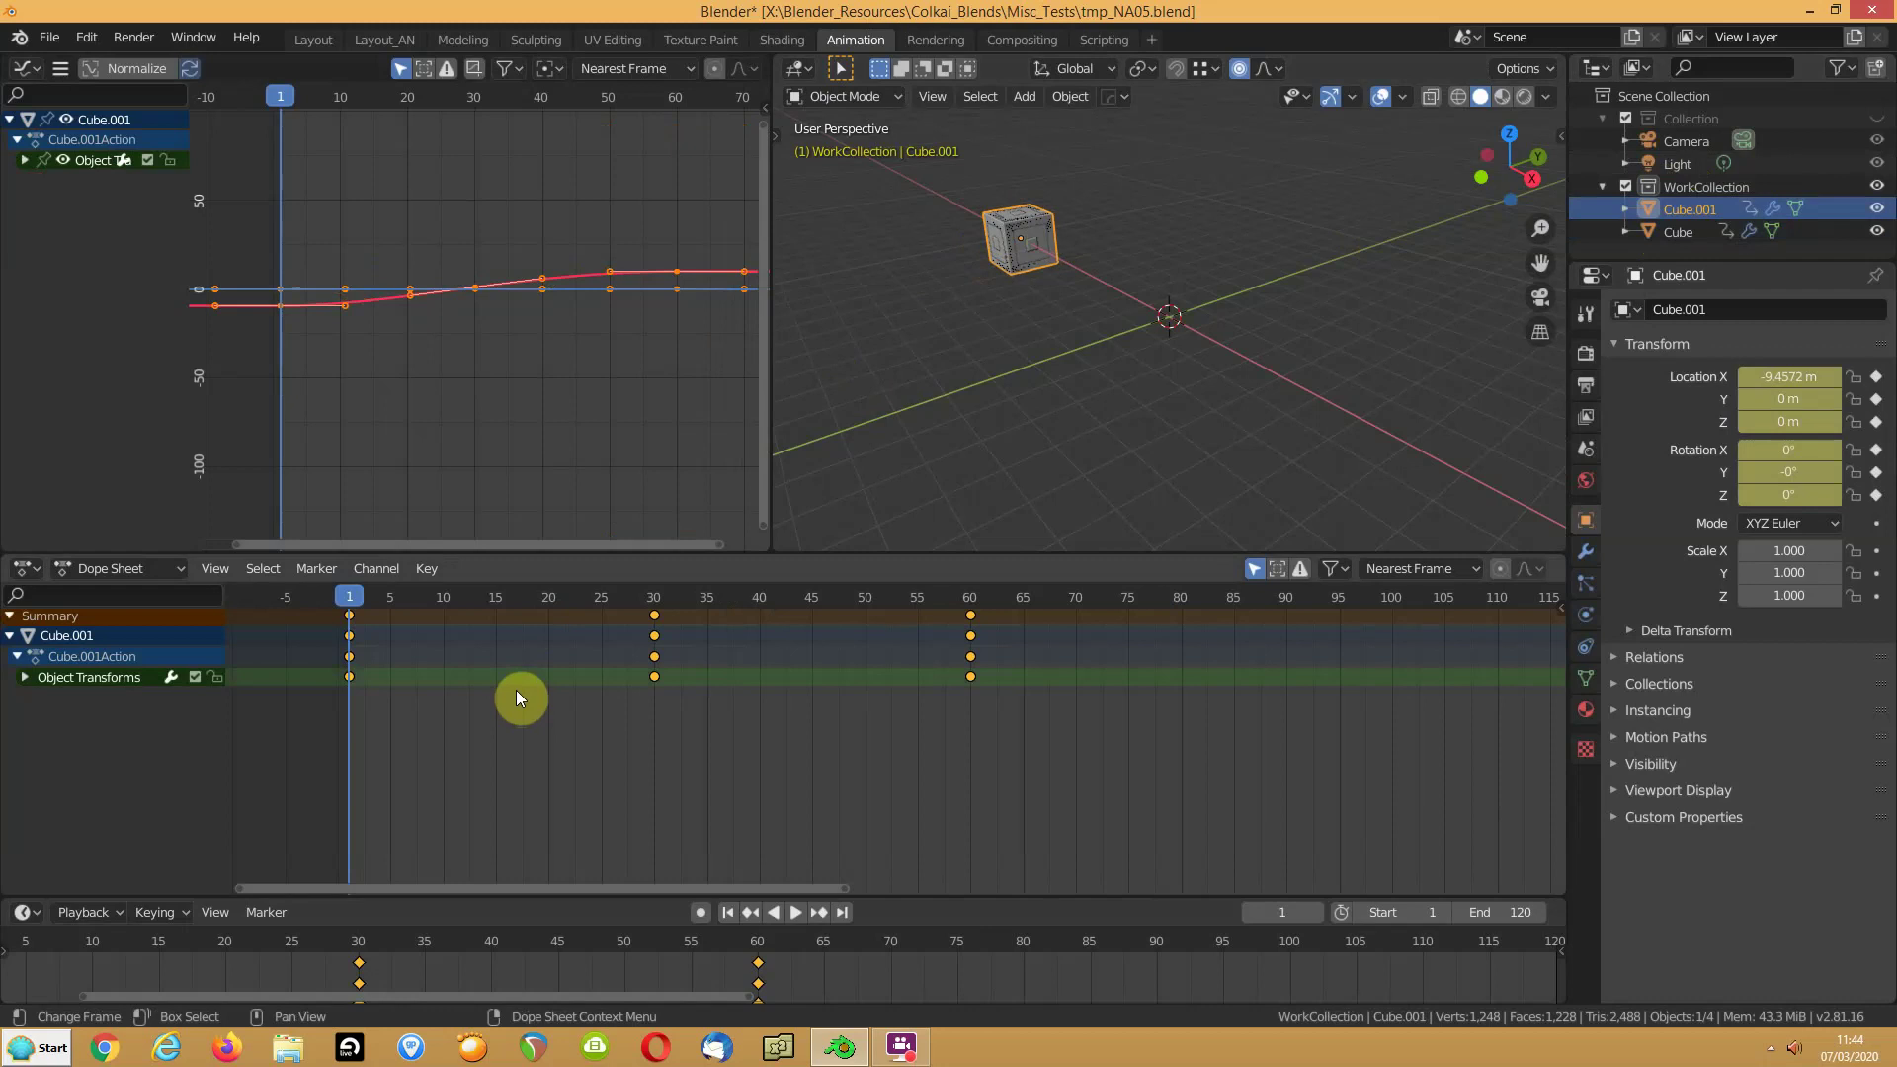
# Step: Box-select and delete Cube.001's frame 30 and 60 keys, restore them, and play
pyautogui.click(596, 735)
pyautogui.press('b')
pyautogui.moveTo(906, 648); pyautogui.dragTo(621, 575)
pyautogui.press('x')
pyautogui.click(595, 660)
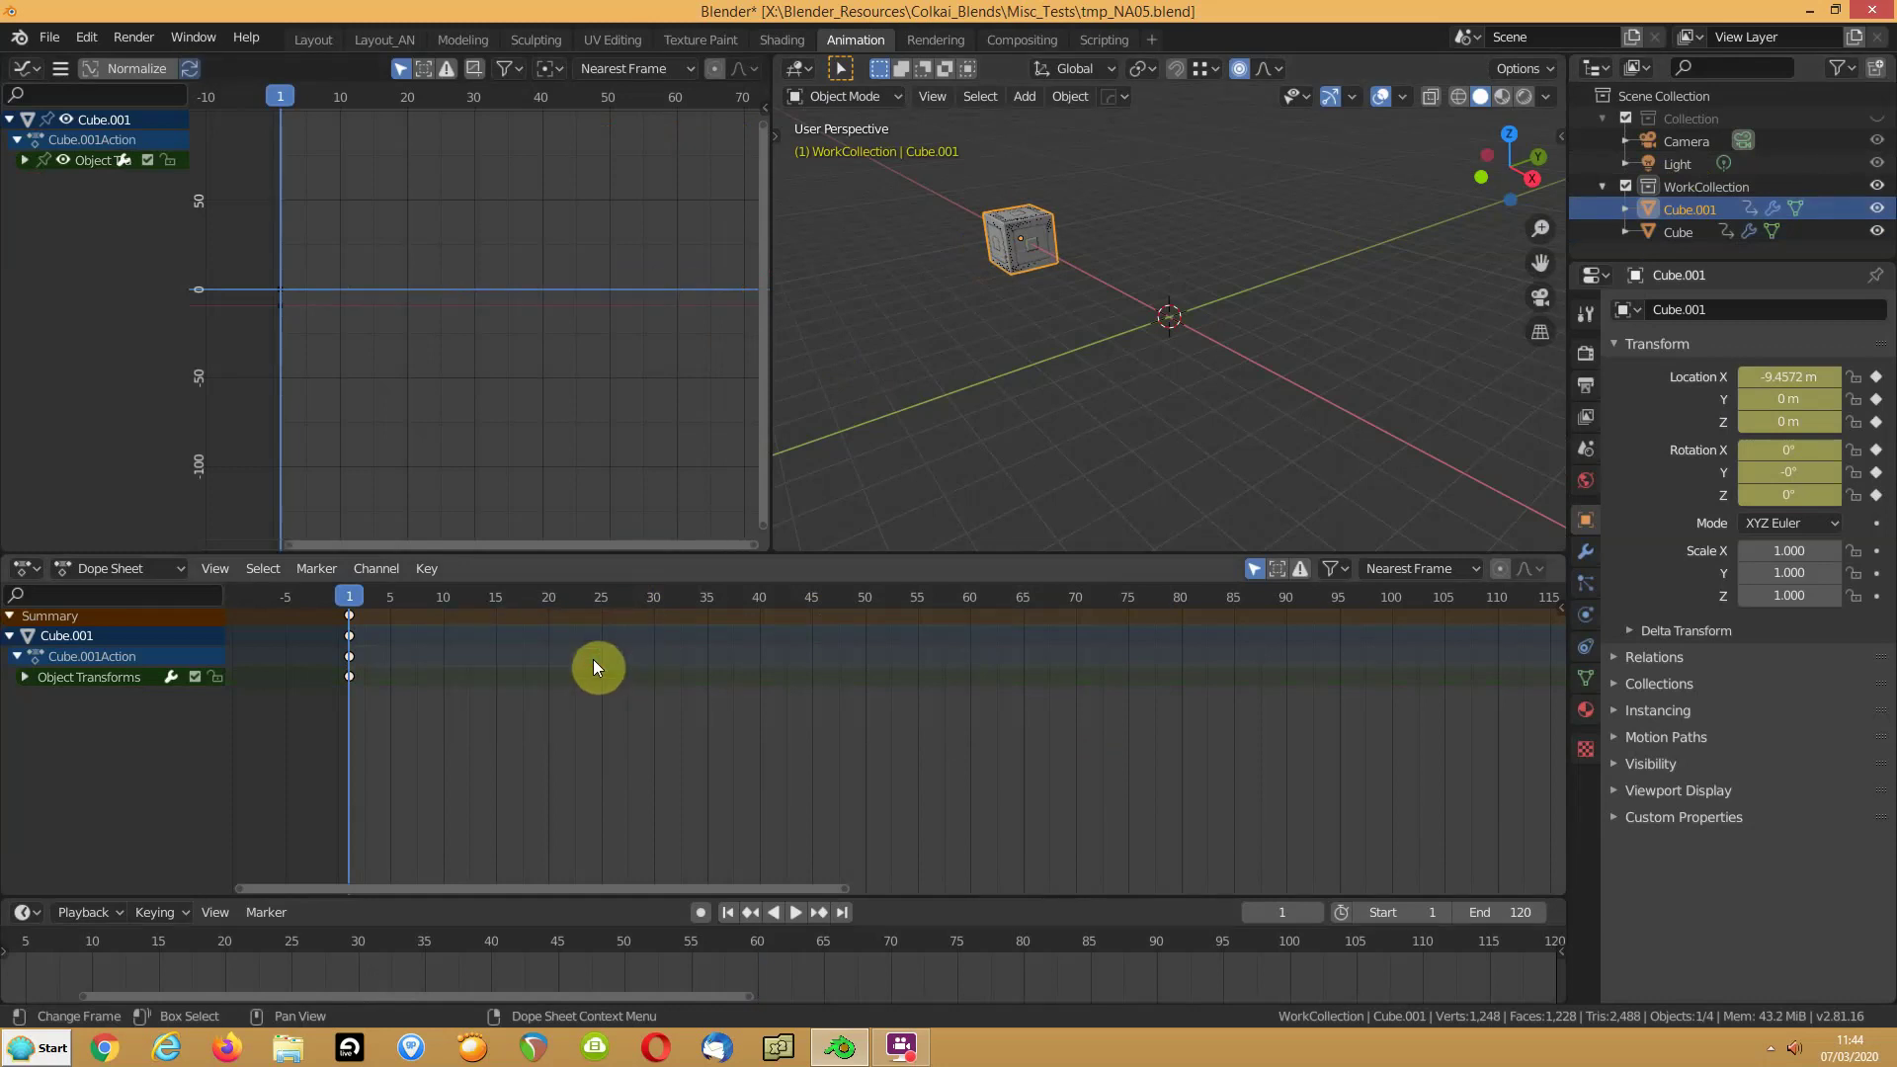
pyautogui.hotkey('ctrl', 'z')
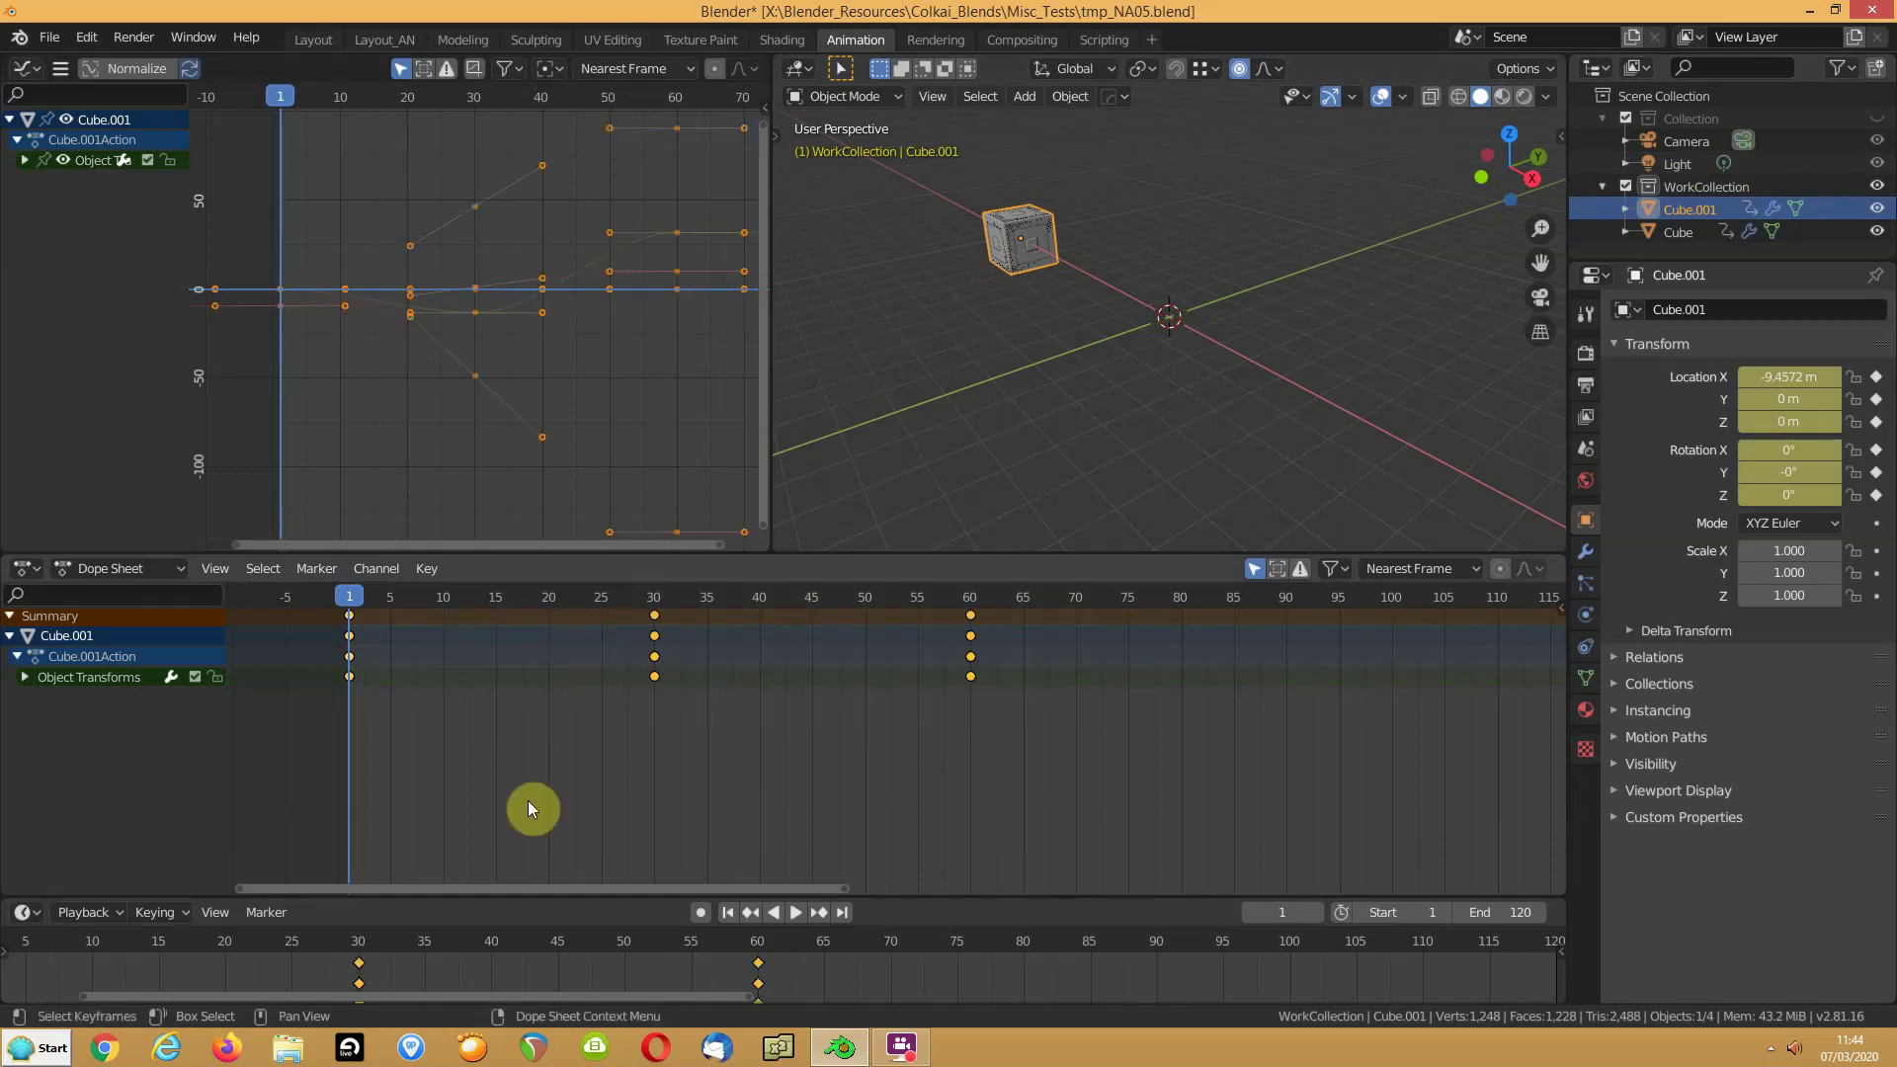
pyautogui.click(797, 914)
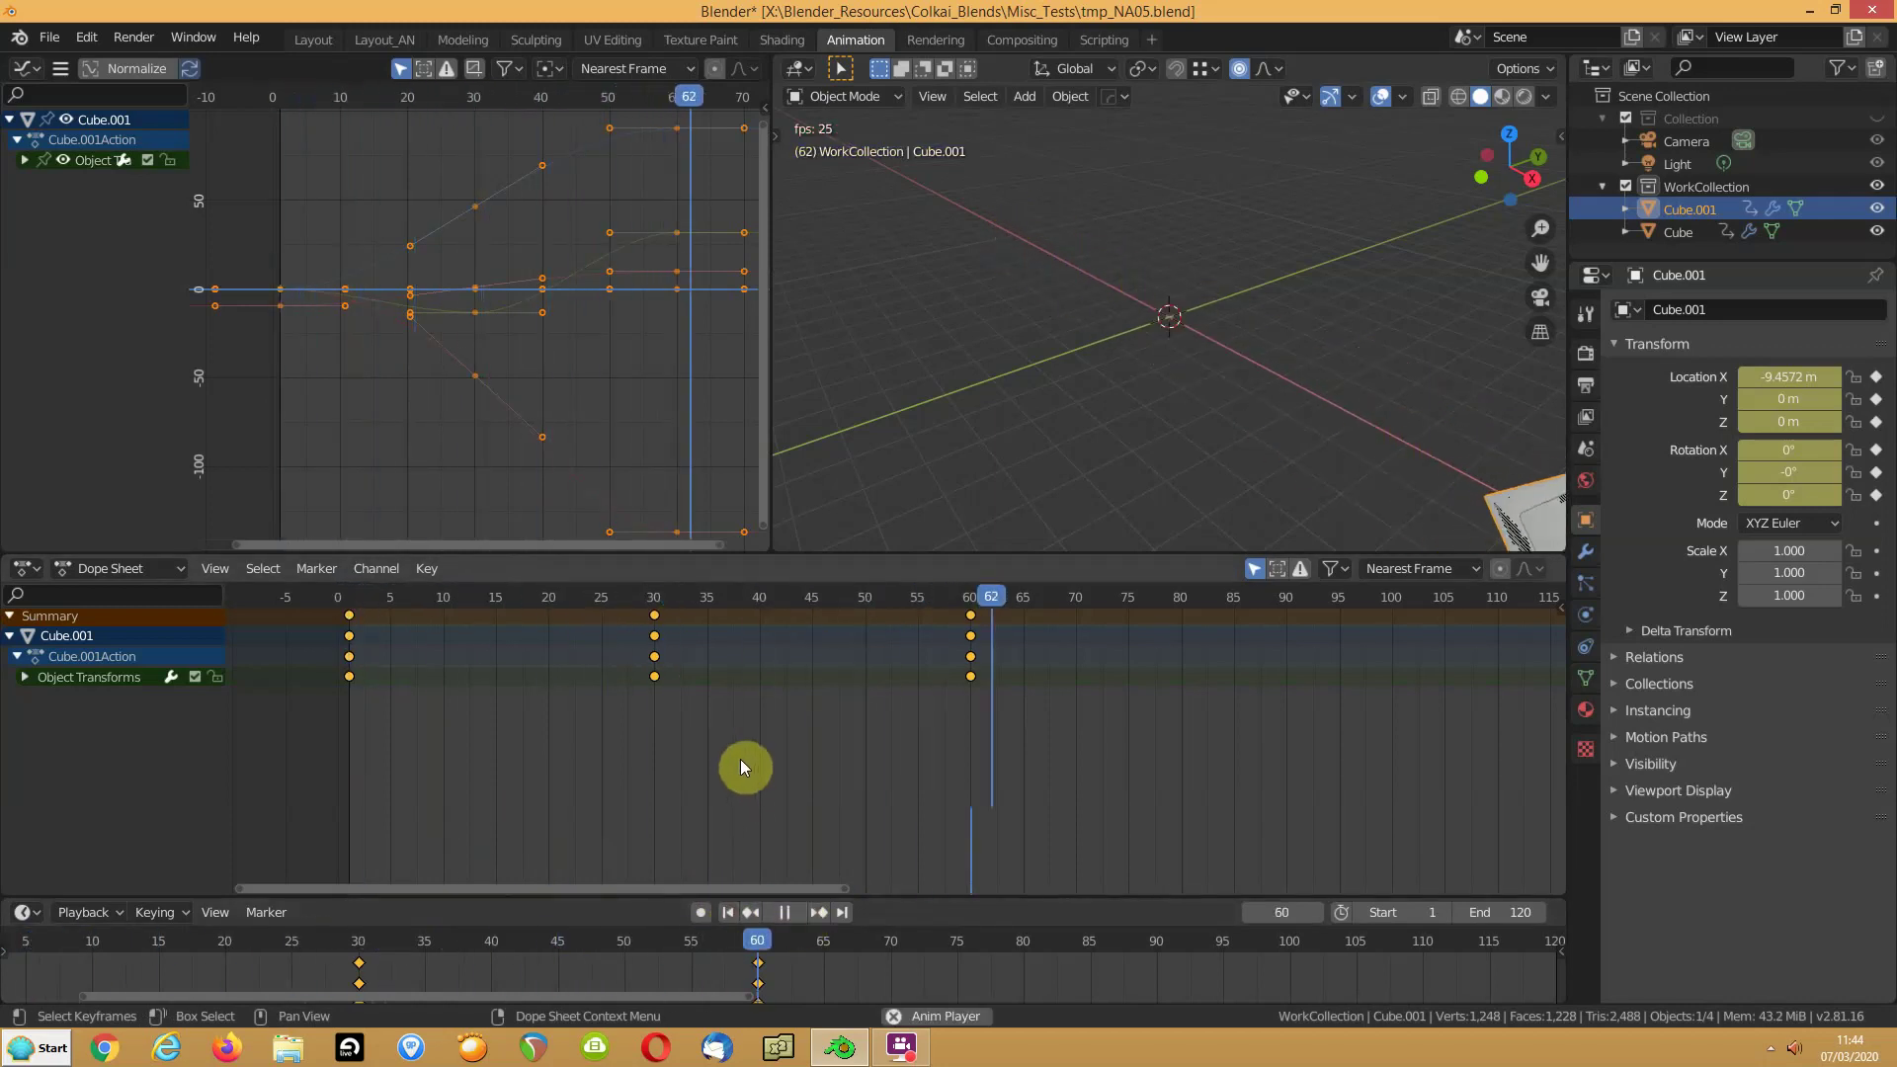
# Step: Shift Cube.001's keyframes 30 frames later to 31, 60 and 90, then replay from frame 1
pyautogui.click(785, 913)
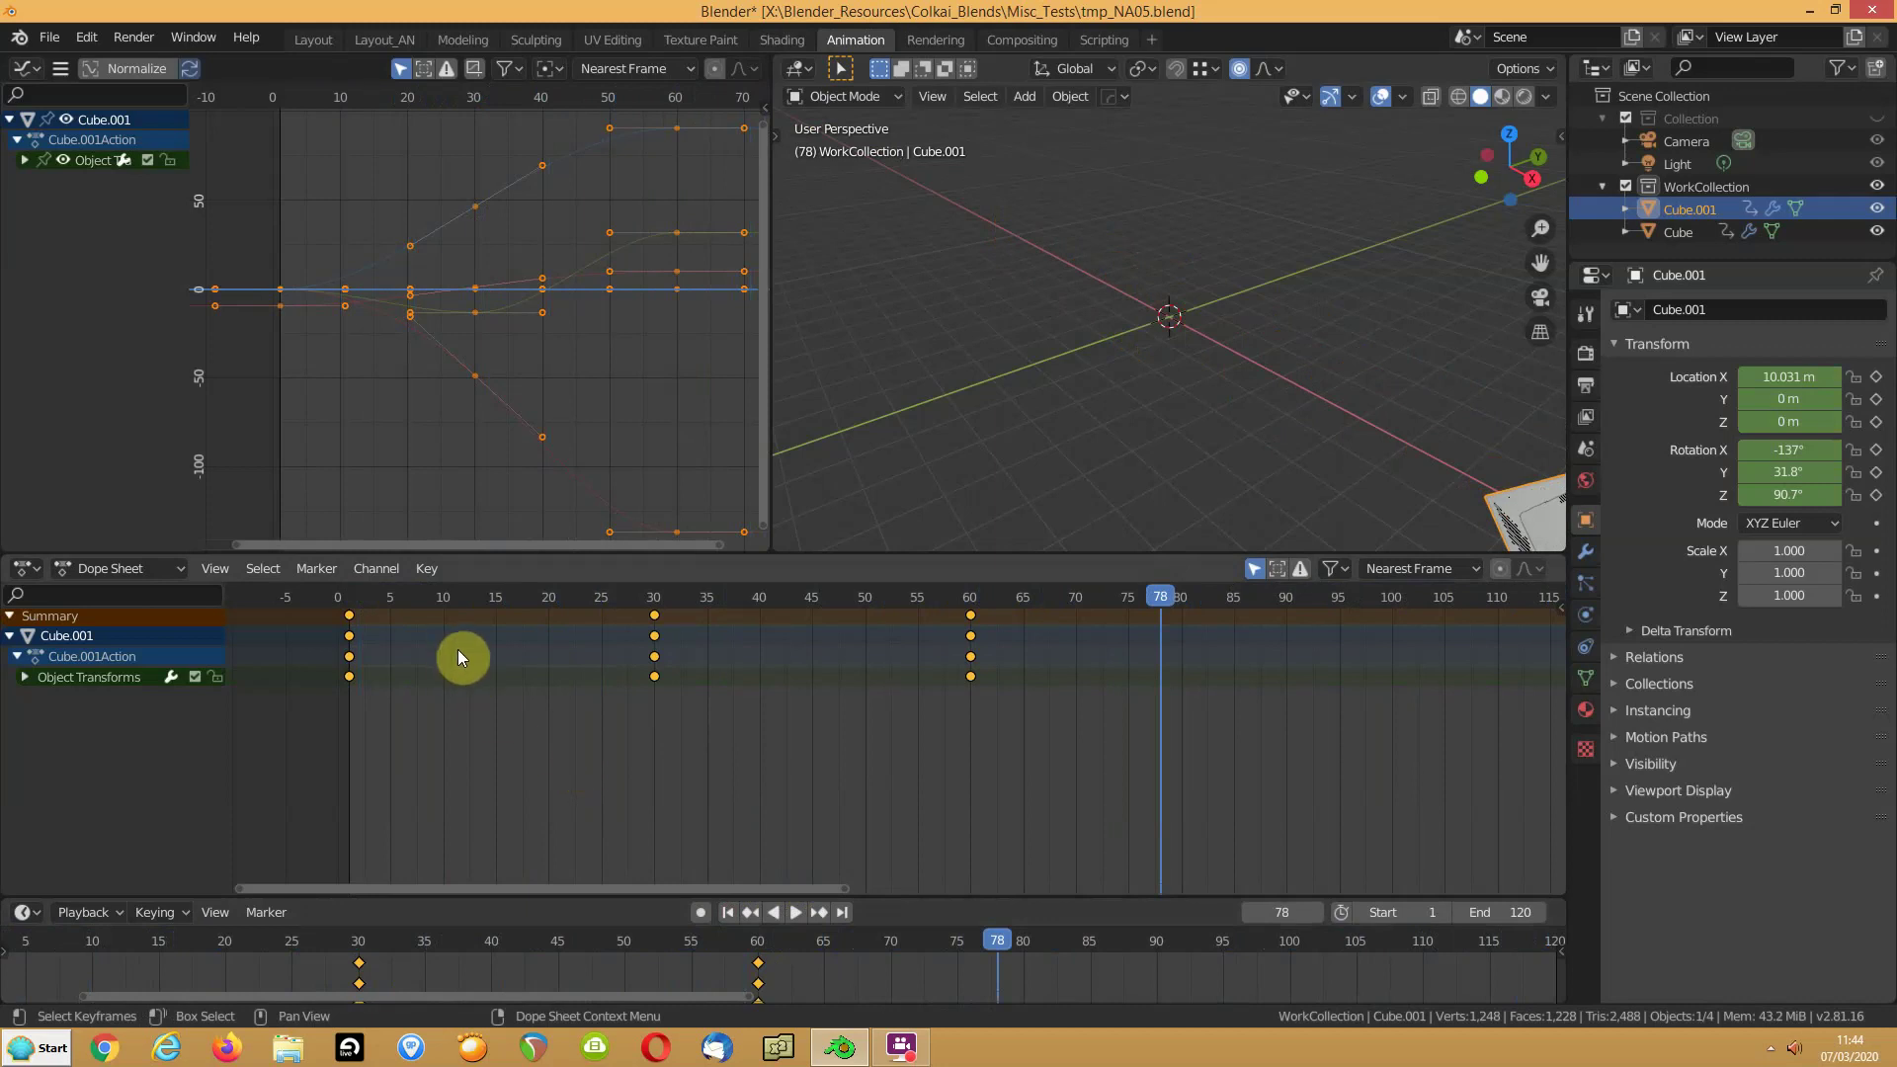
pyautogui.press('g')
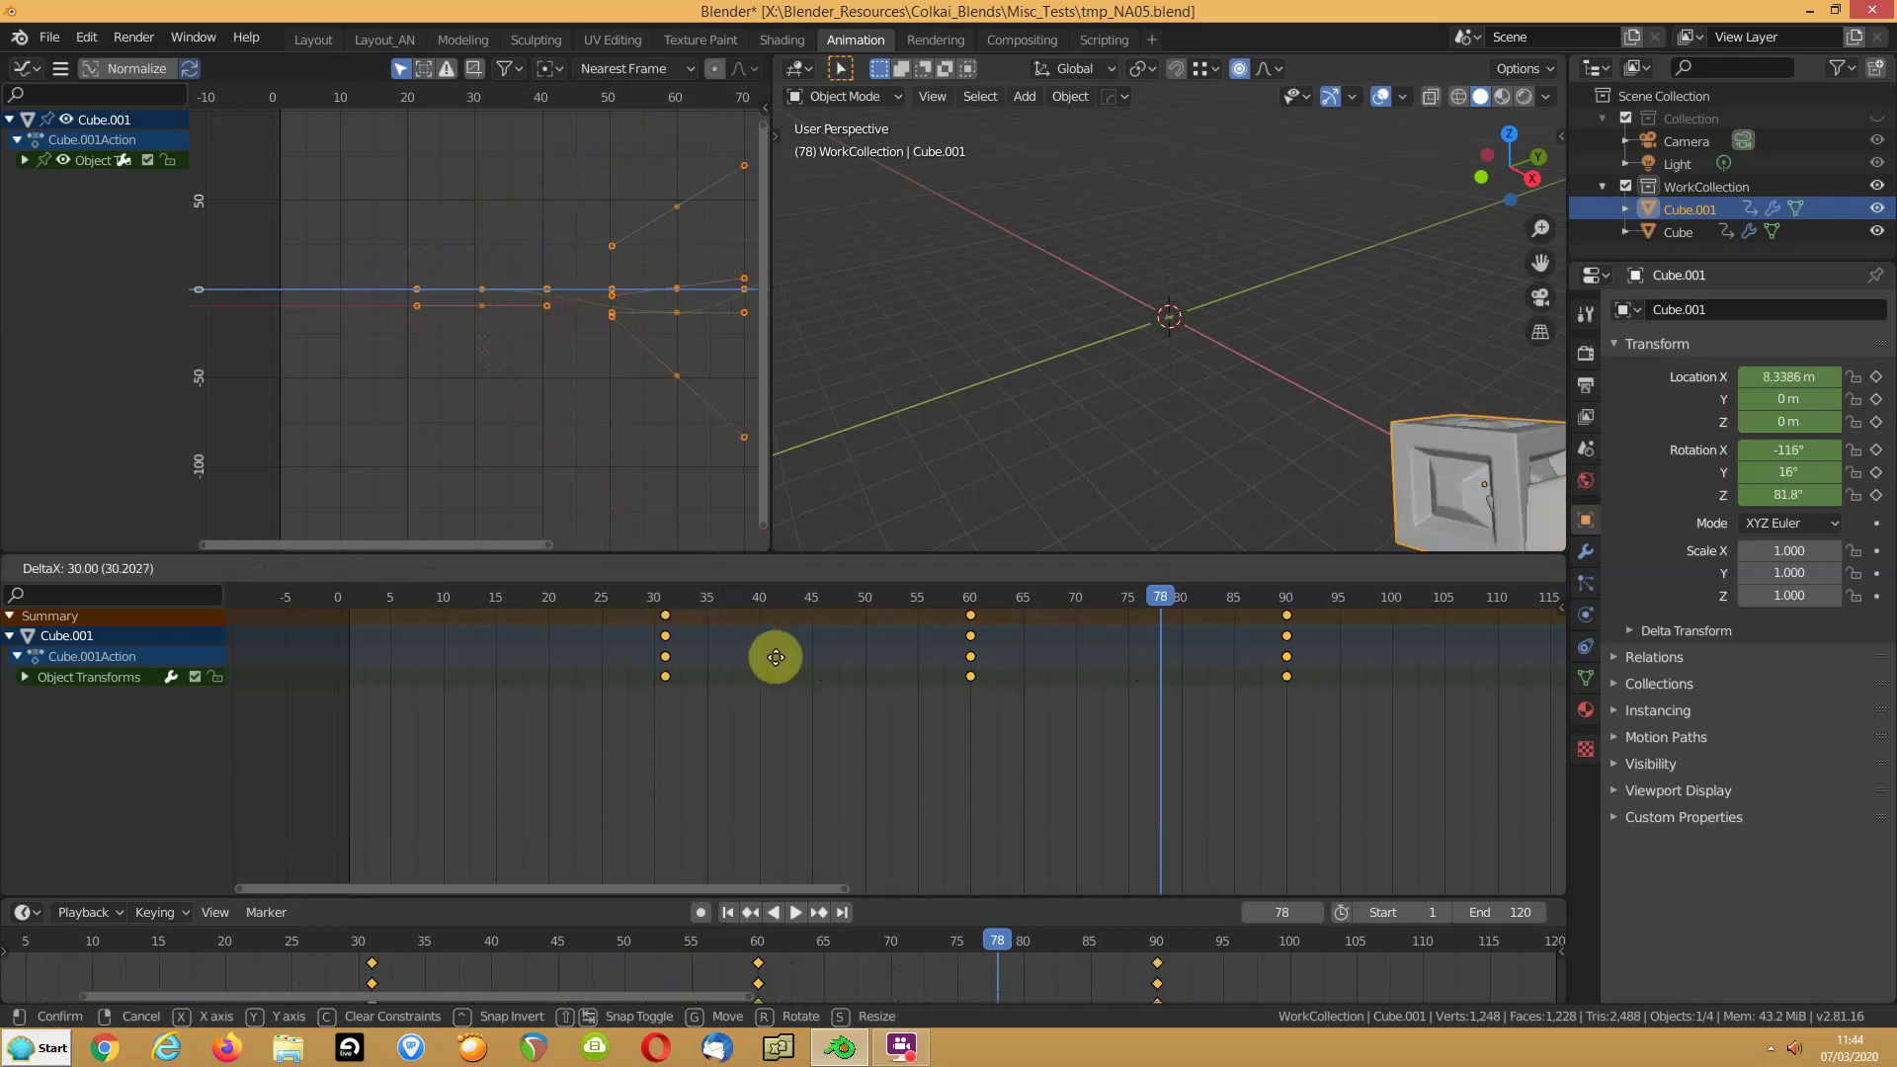
pyautogui.click(774, 658)
pyautogui.click(728, 912)
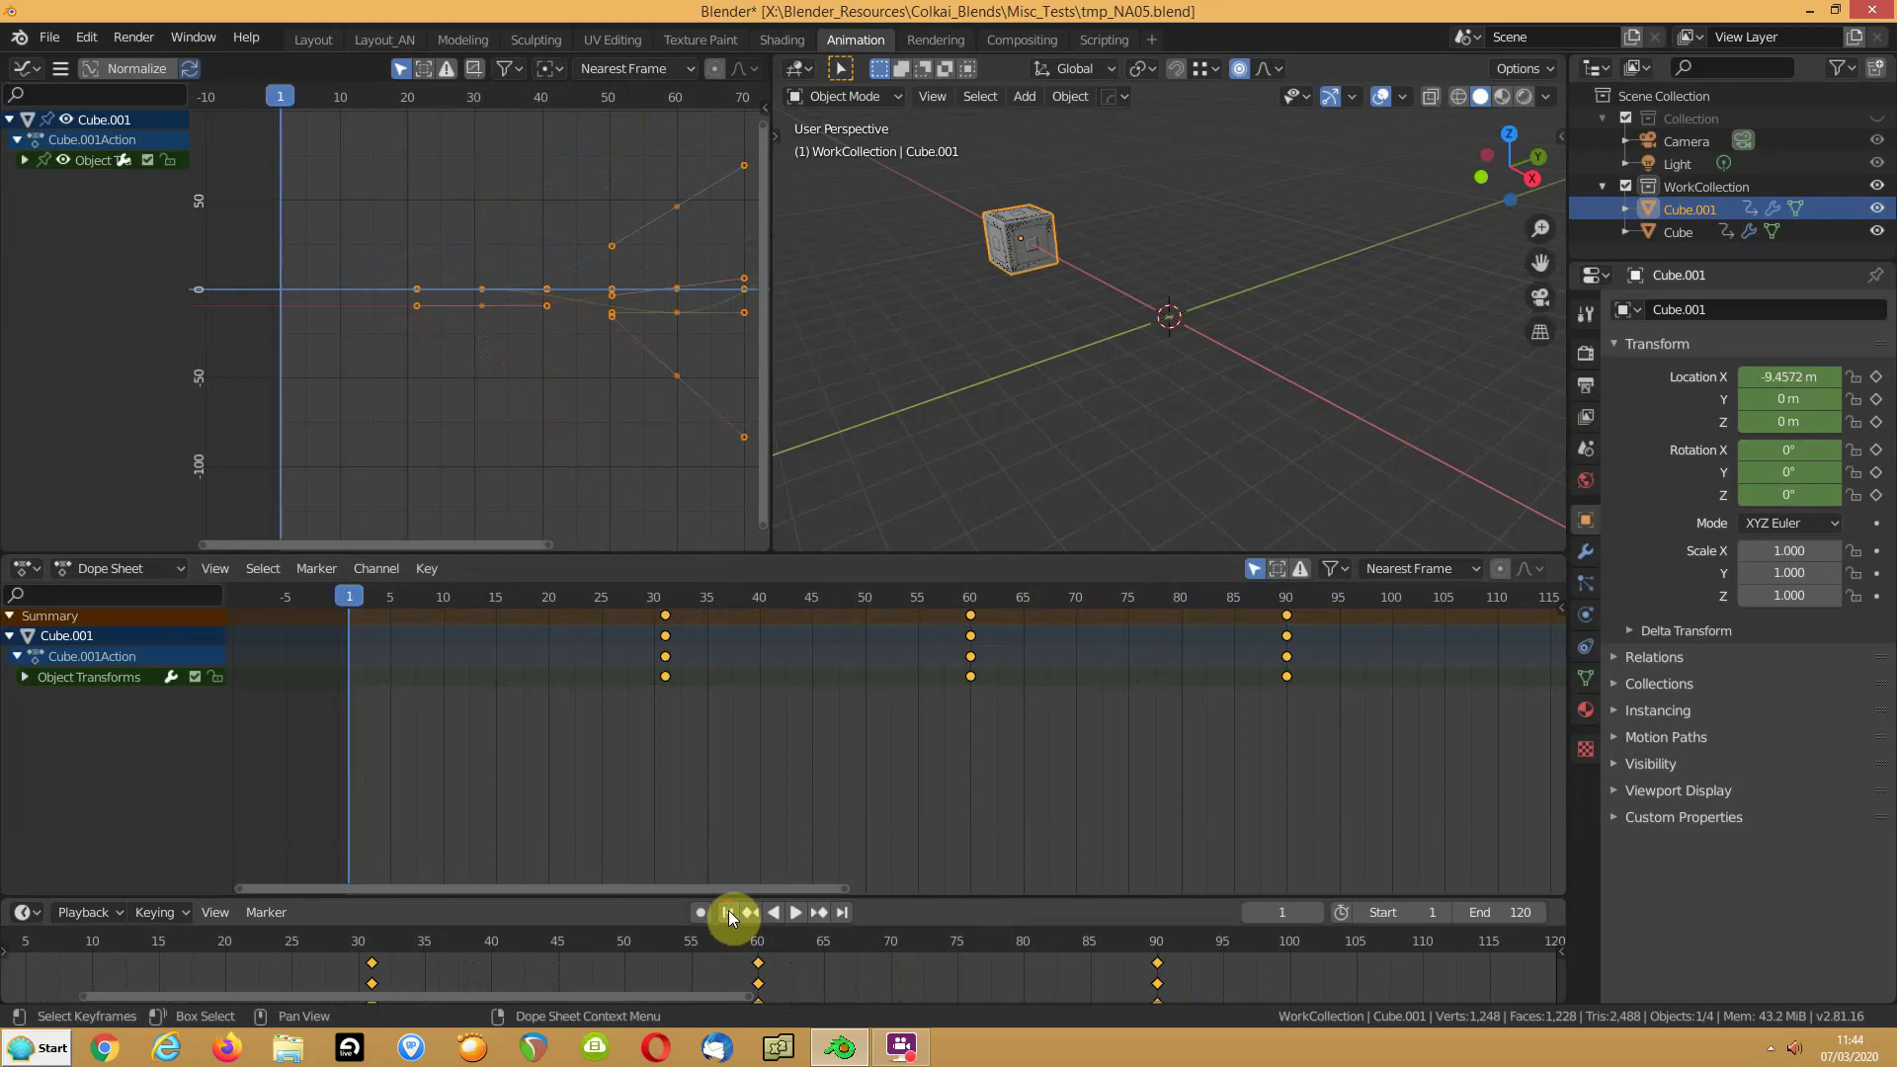
pyautogui.click(794, 912)
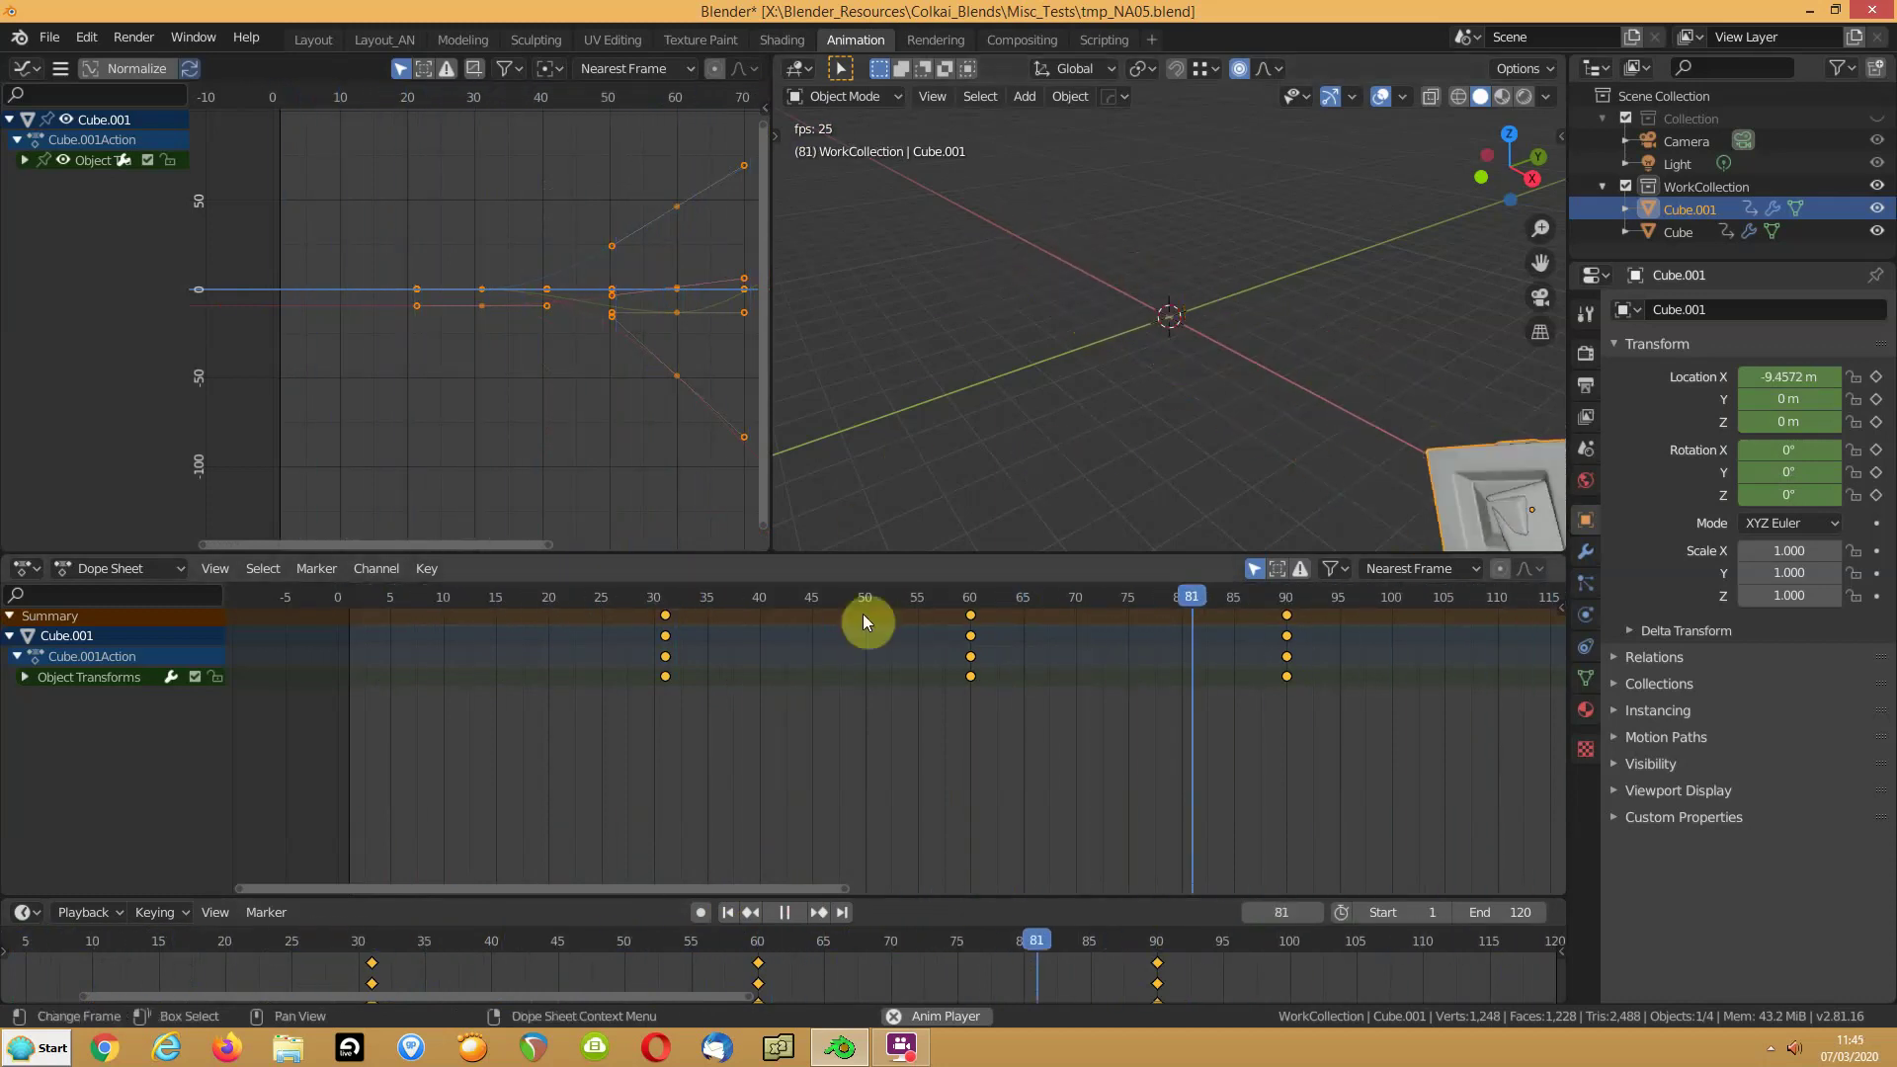
# Step: Stop playback, move Cube.001's keys 5 frames earlier with G -5, deselect, and return to frame 1
pyautogui.rightClick(816, 650)
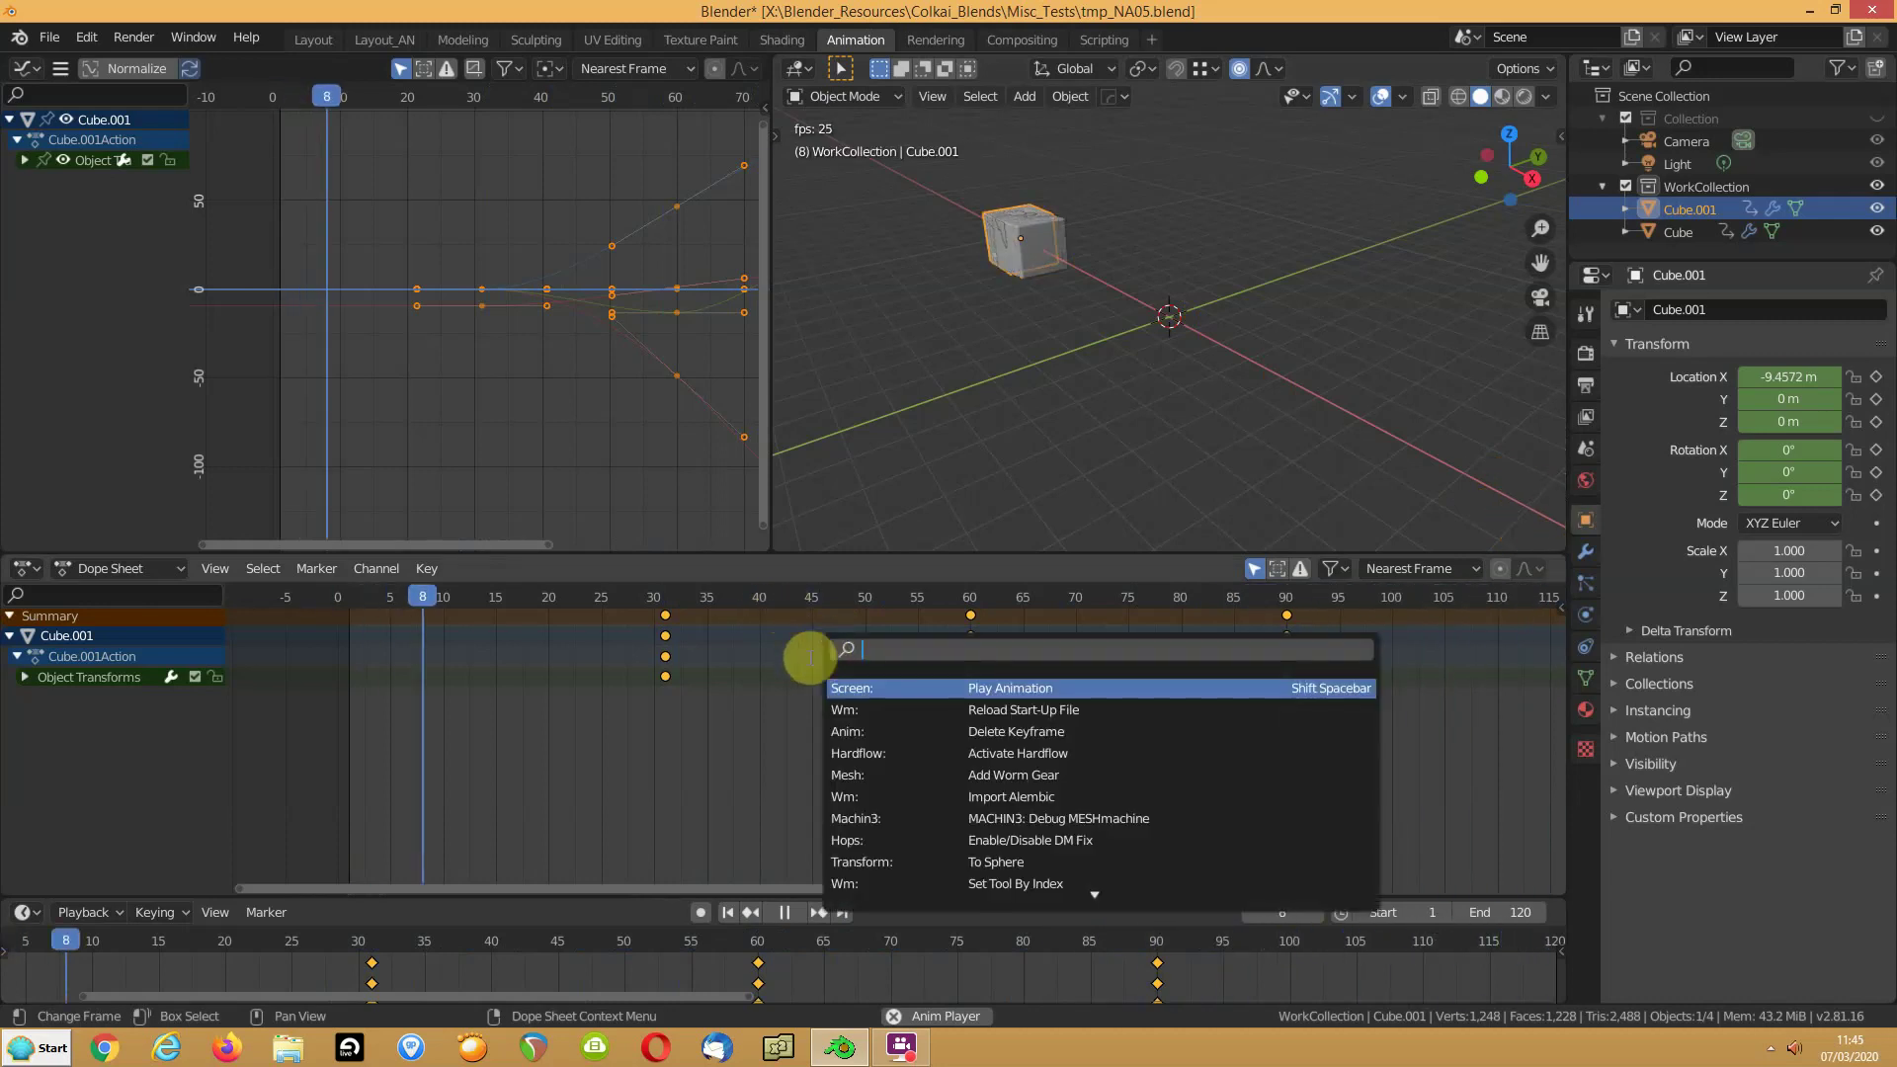
pyautogui.click(776, 912)
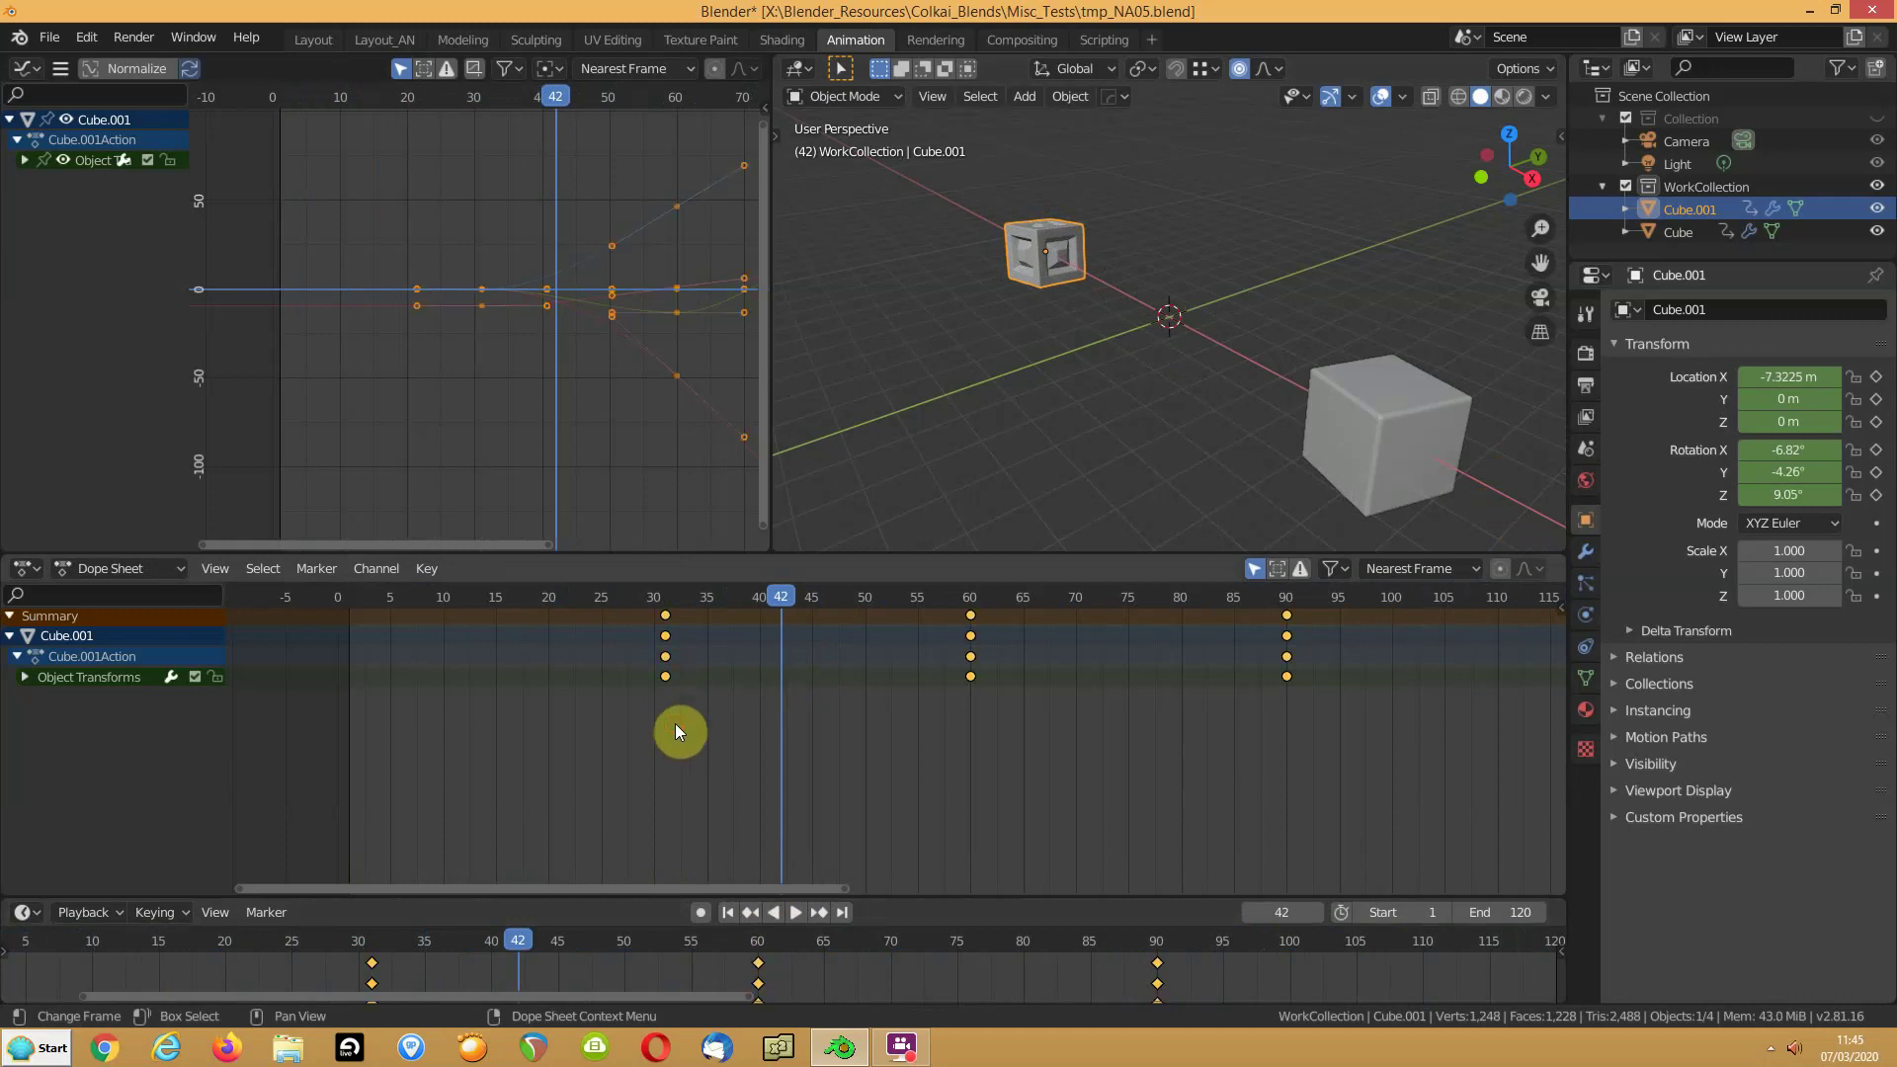
pyautogui.write('g')
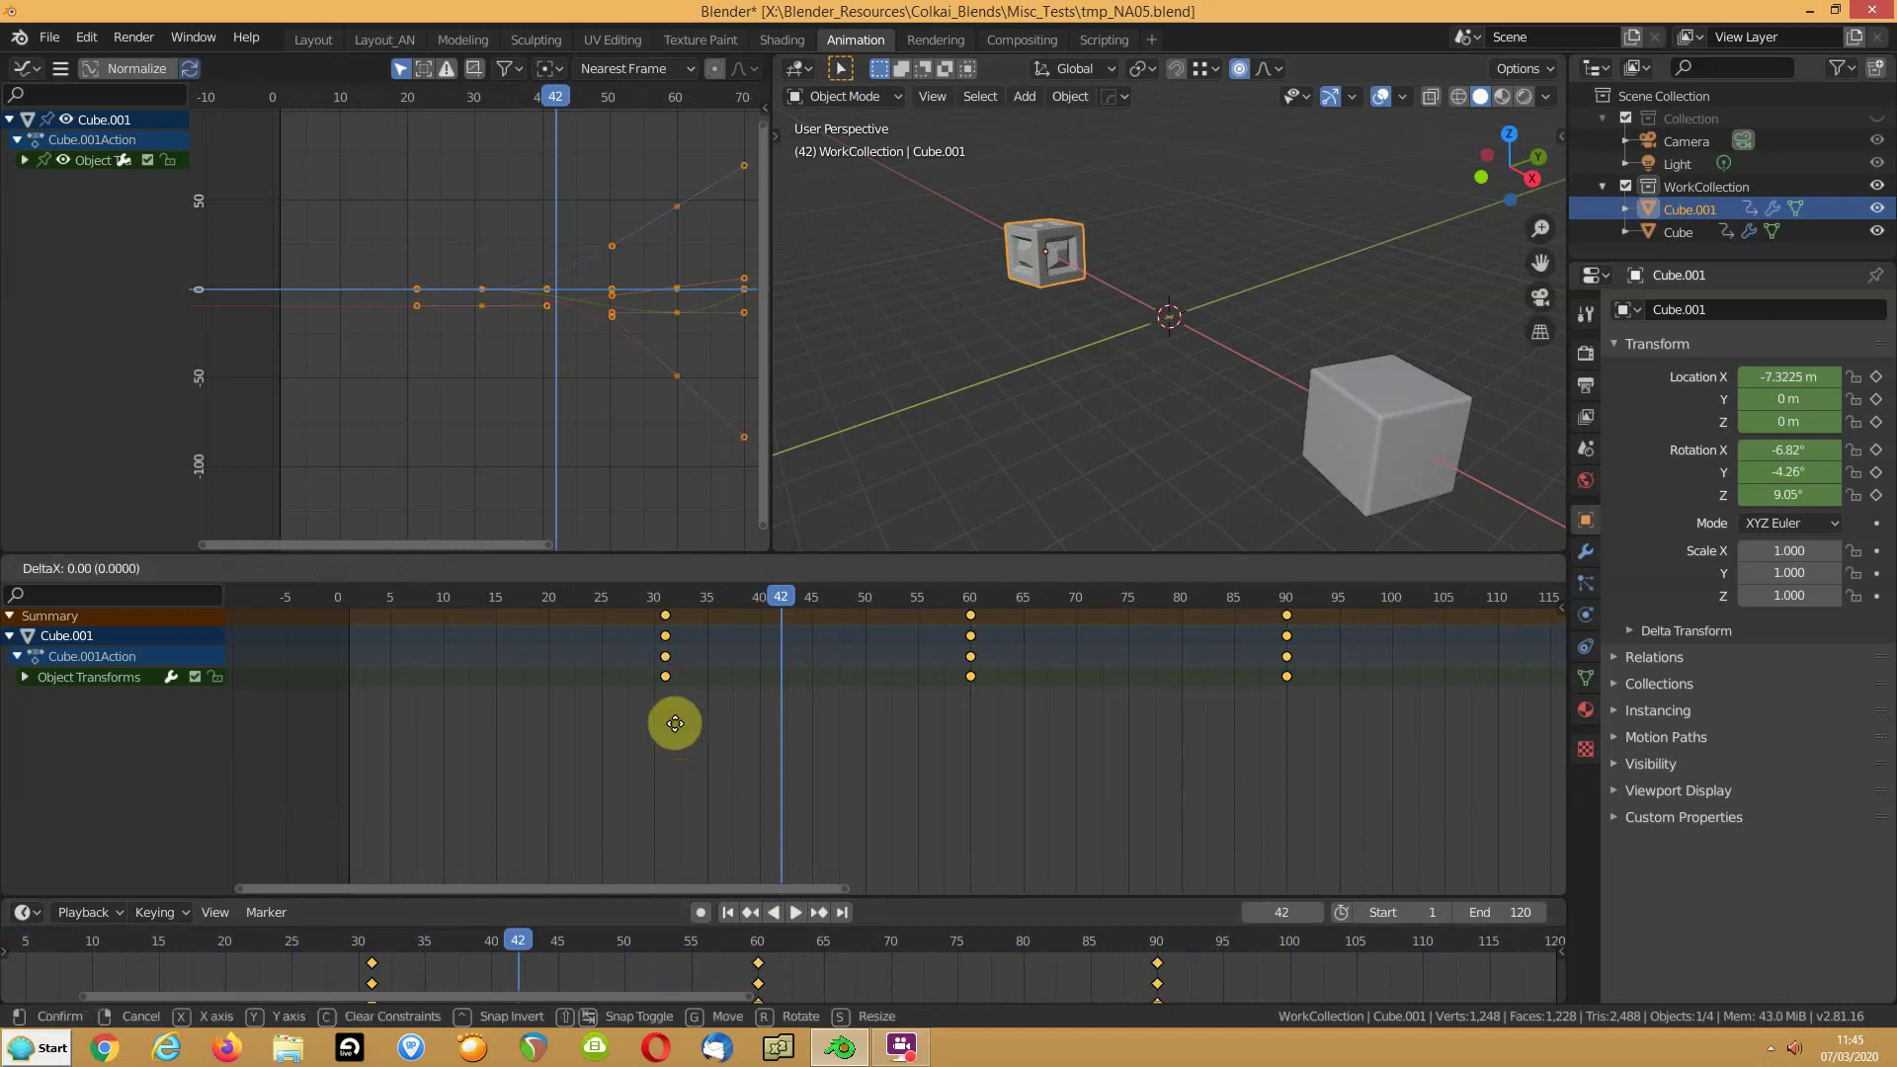
pyautogui.write('-5')
pyautogui.press('Return')
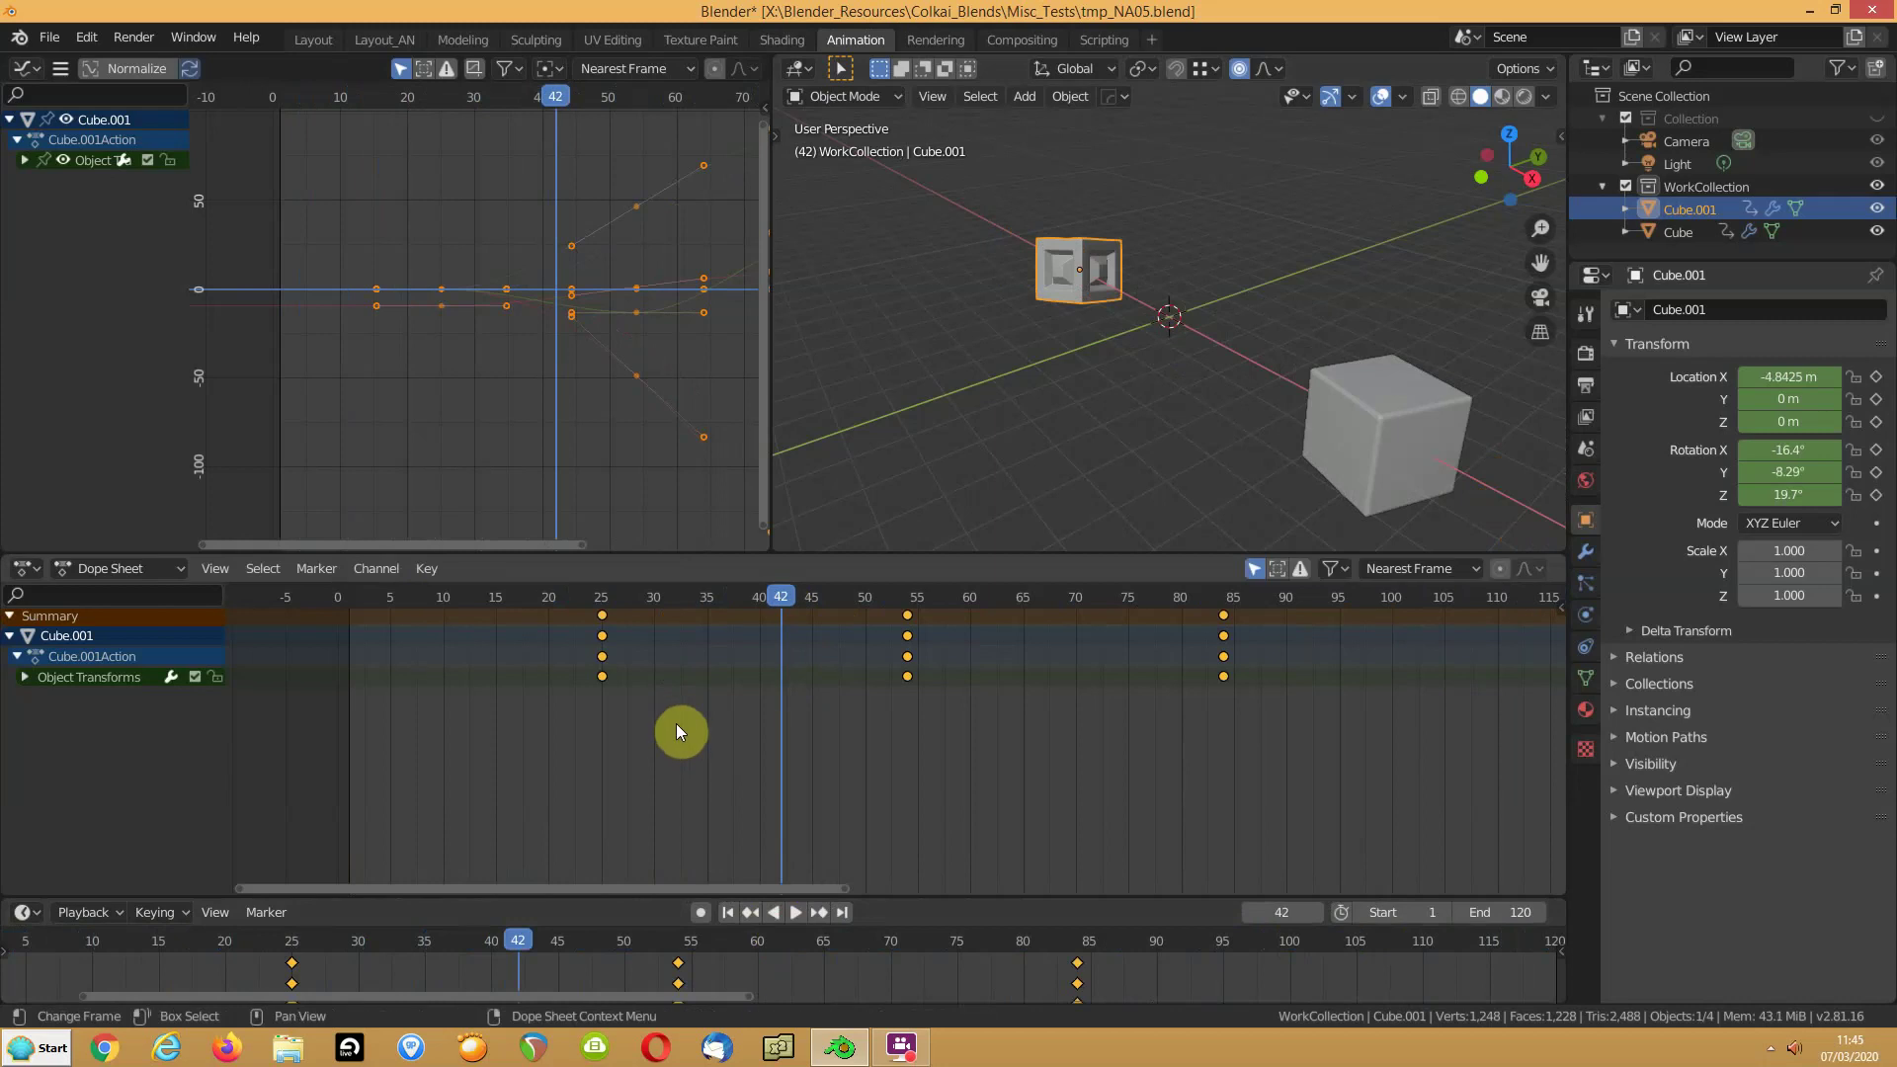
pyautogui.click(804, 694)
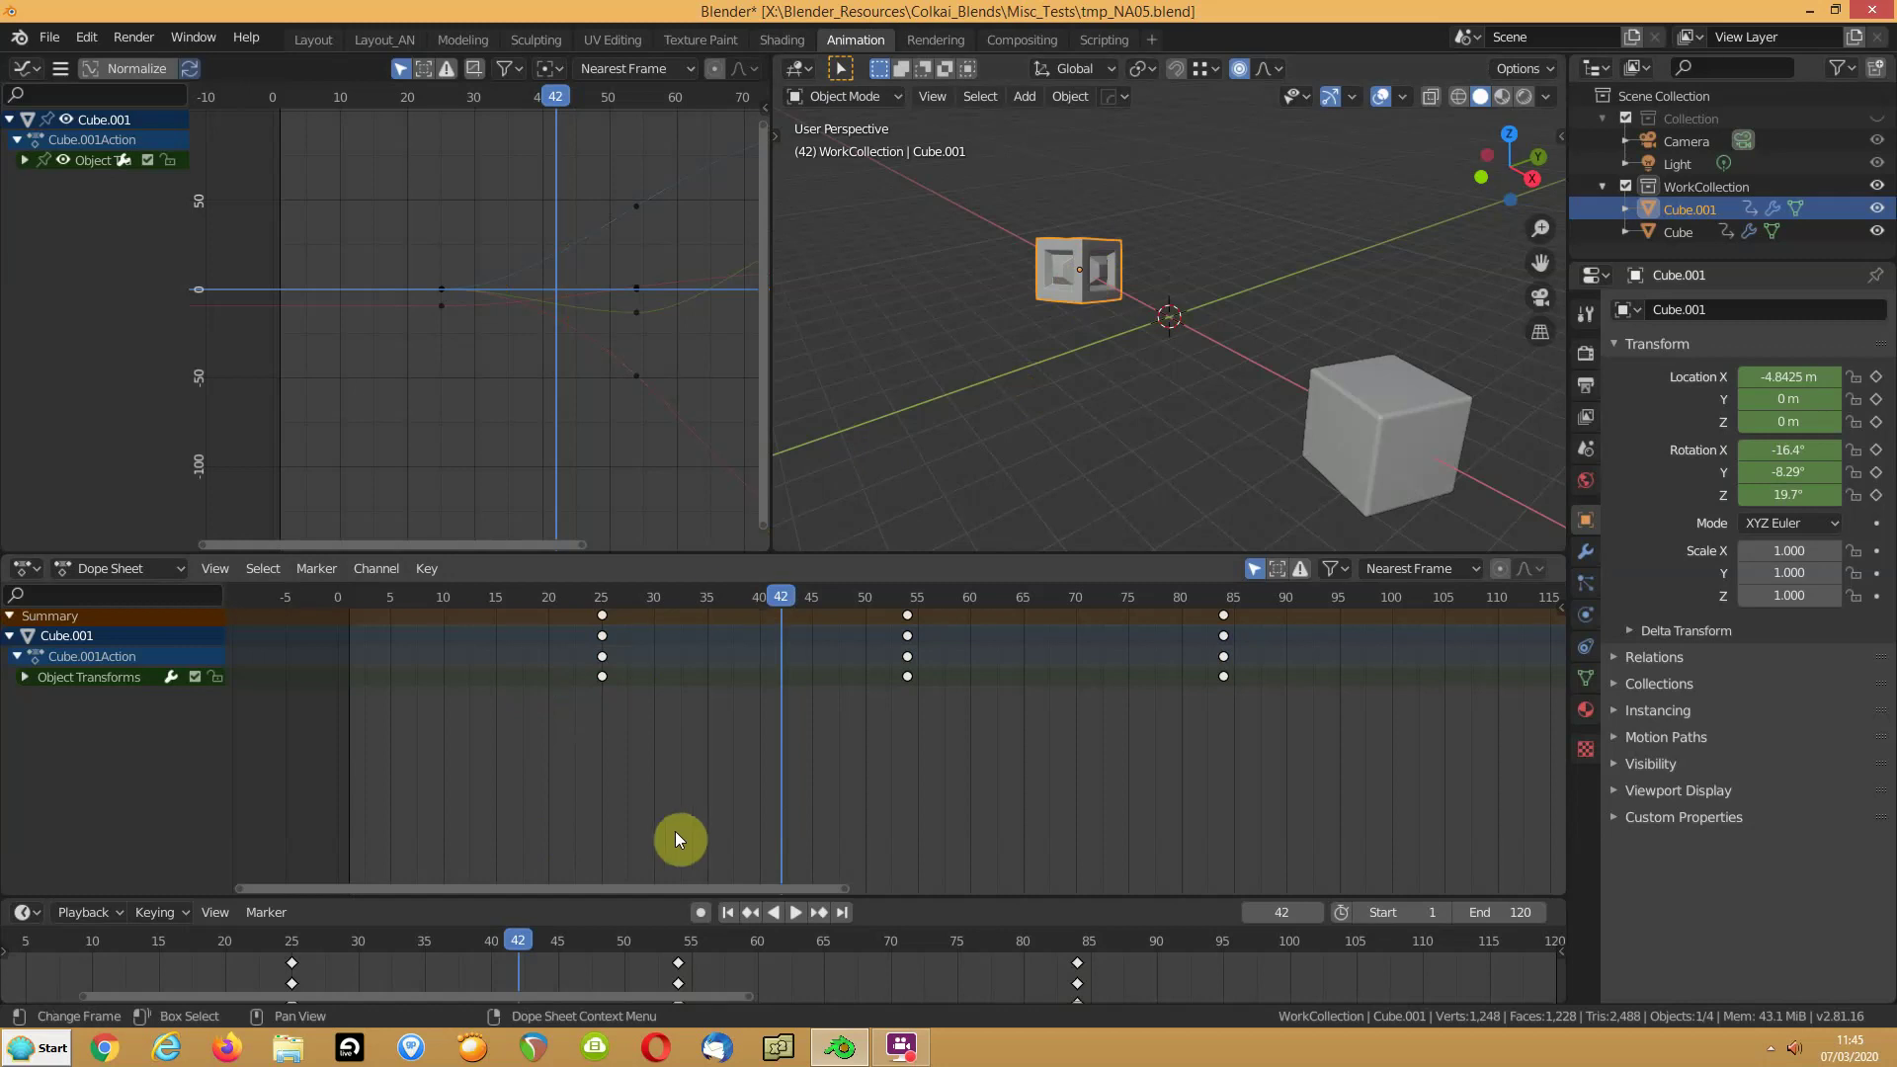
pyautogui.click(727, 911)
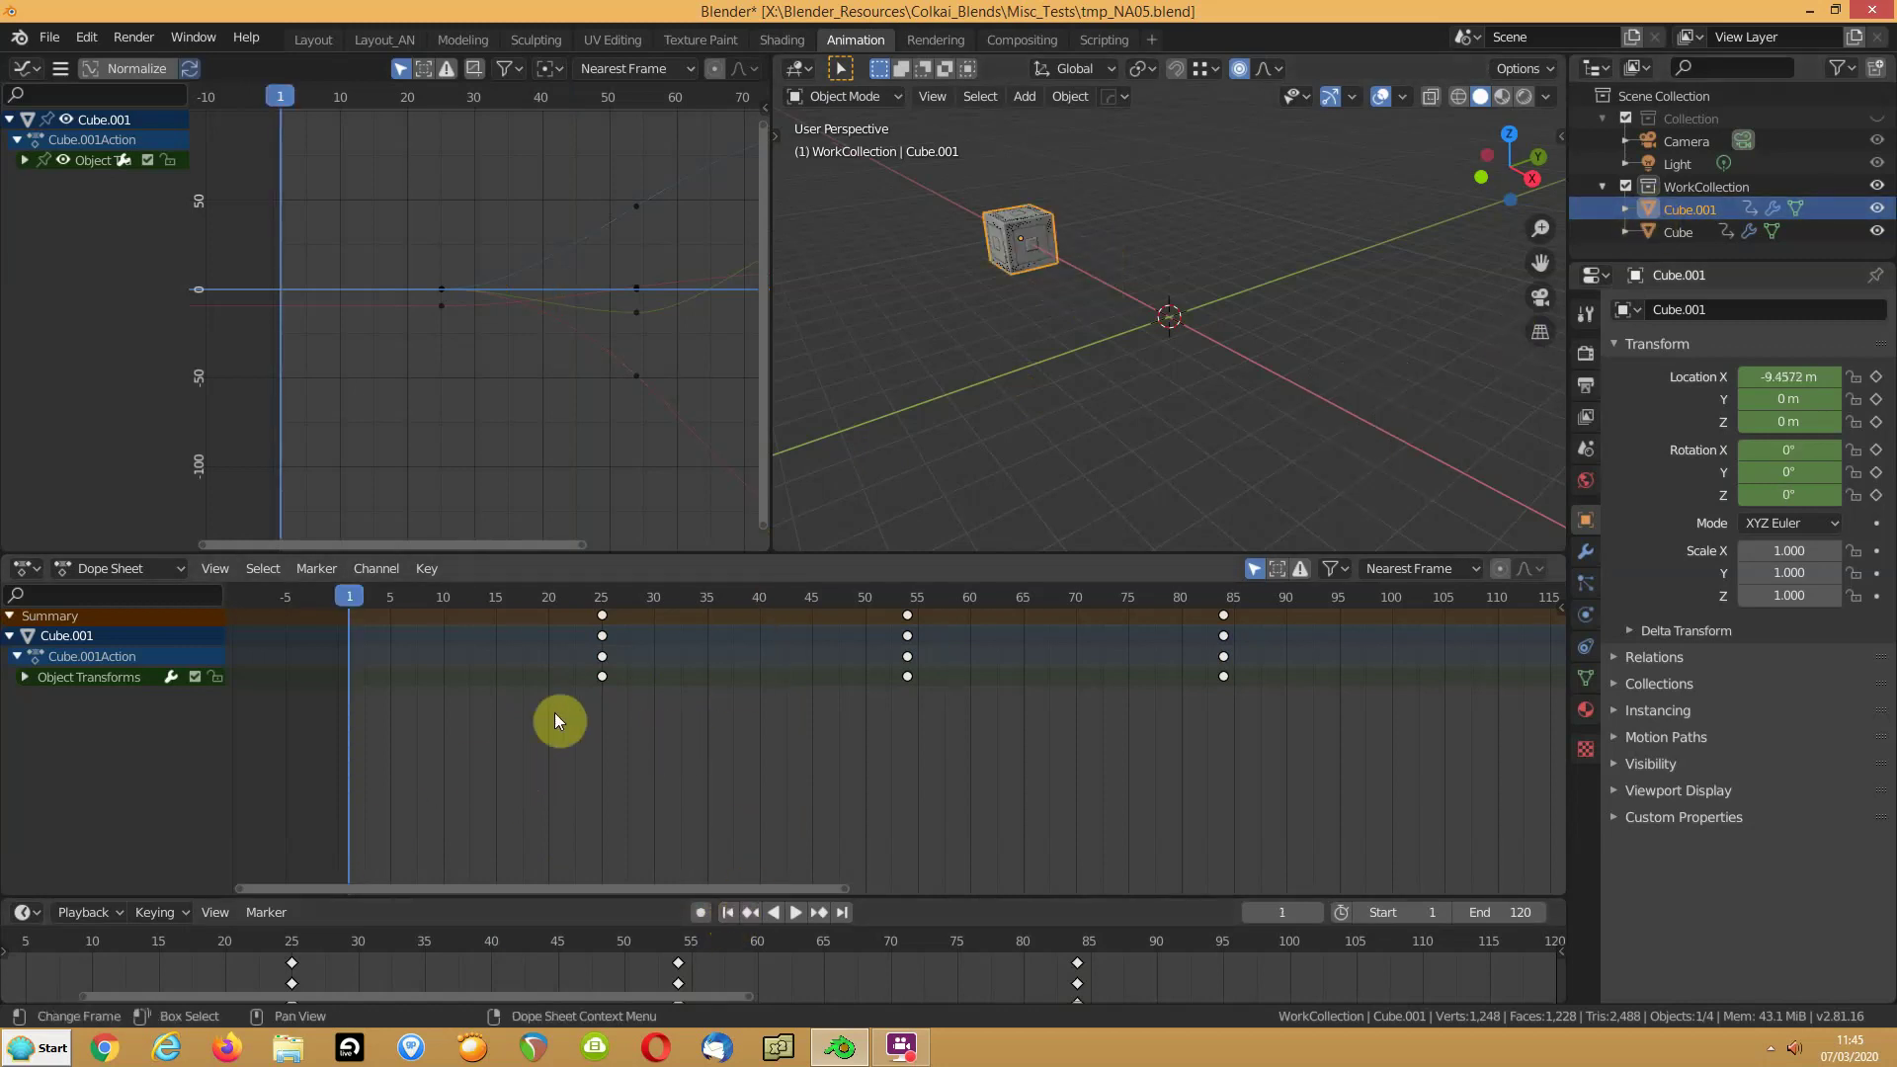
# Step: Move Cube.001 along X to -12.525 m and key its location and rotation at frame 1
pyautogui.press('g')
pyautogui.press('x')
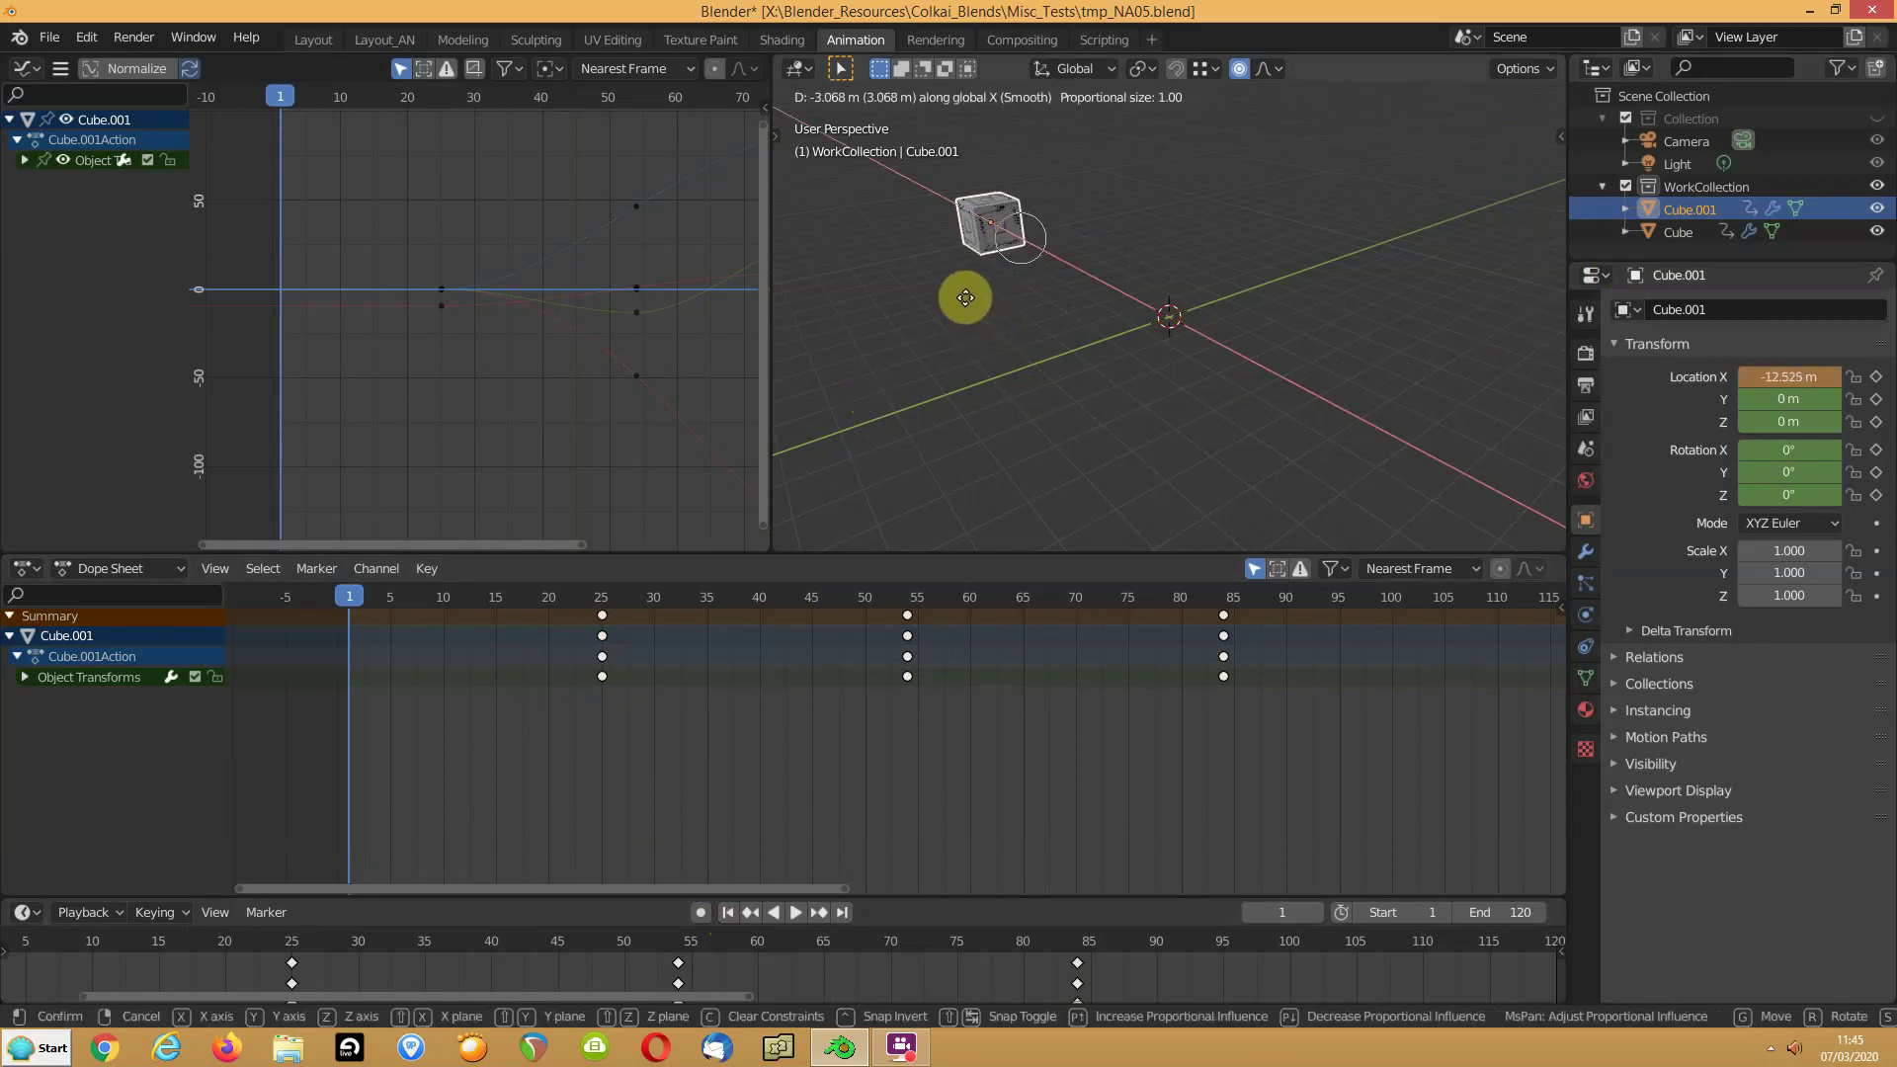
pyautogui.click(966, 298)
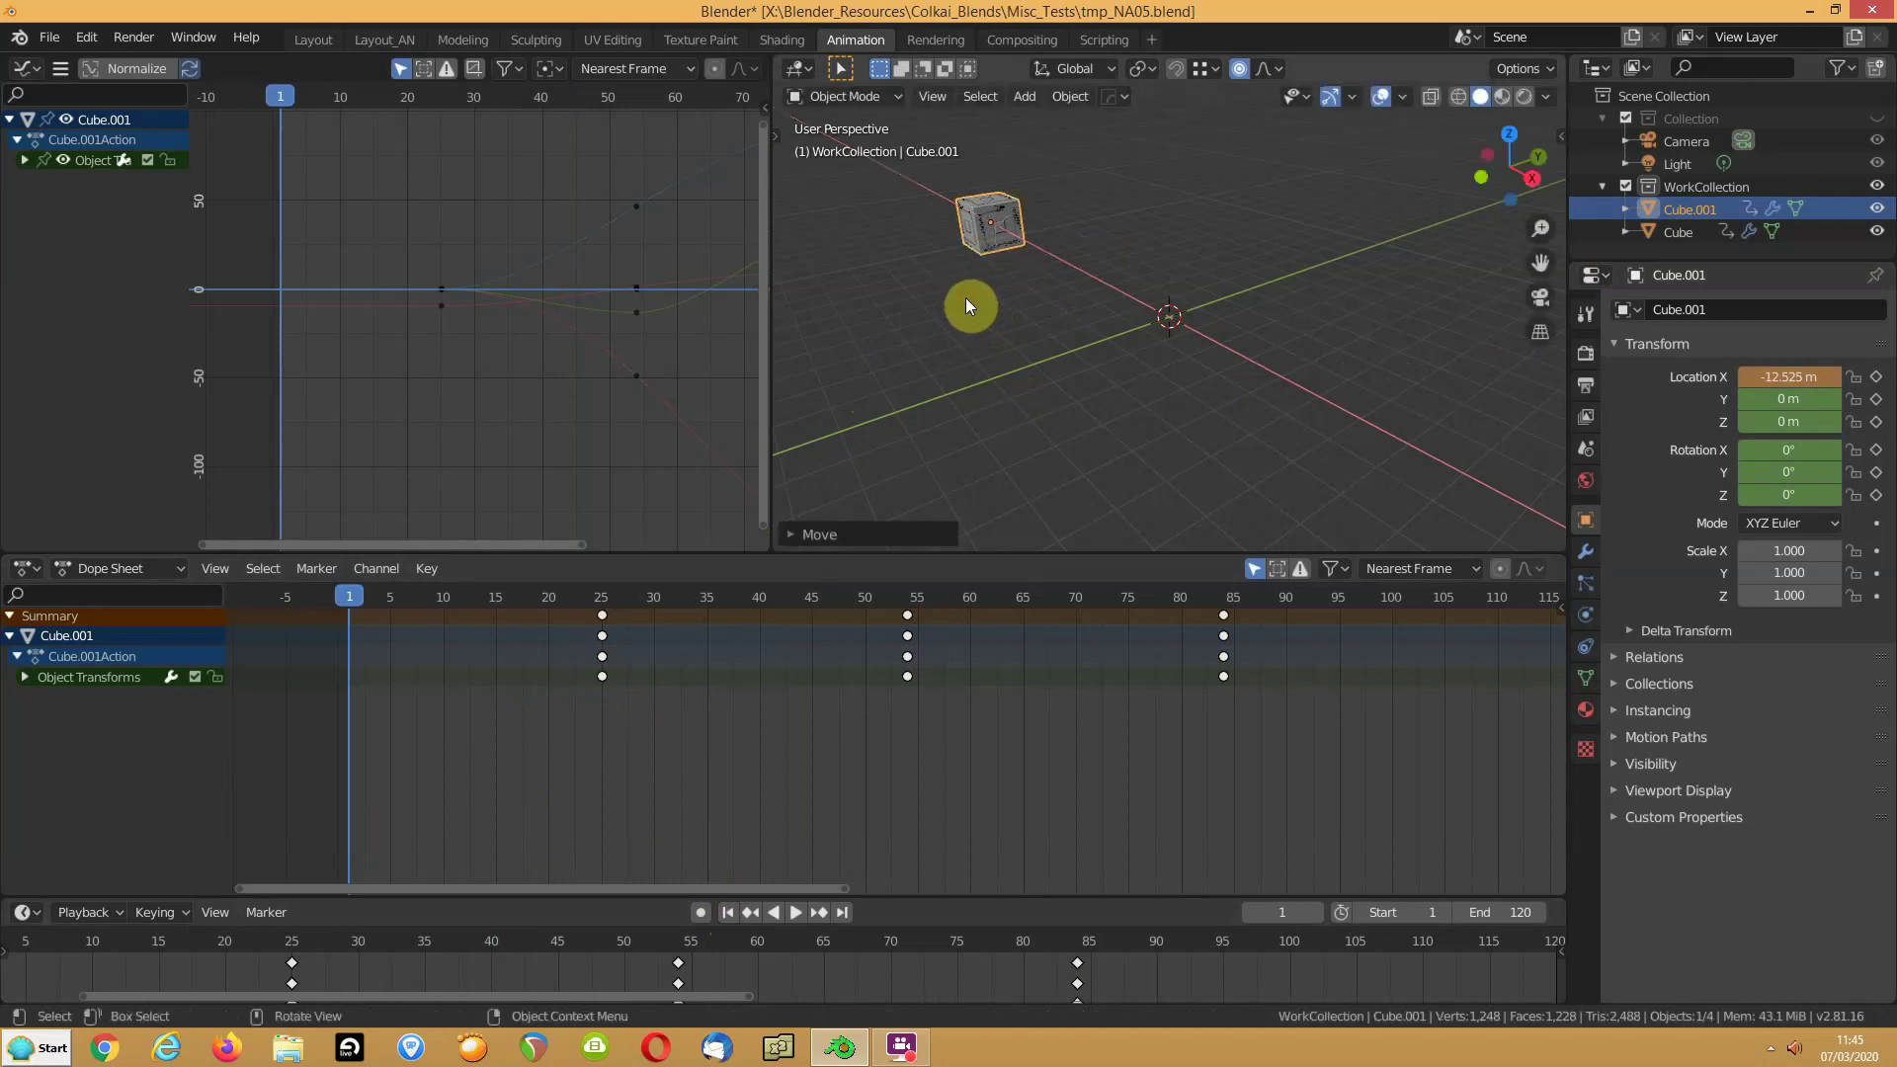
pyautogui.press('i')
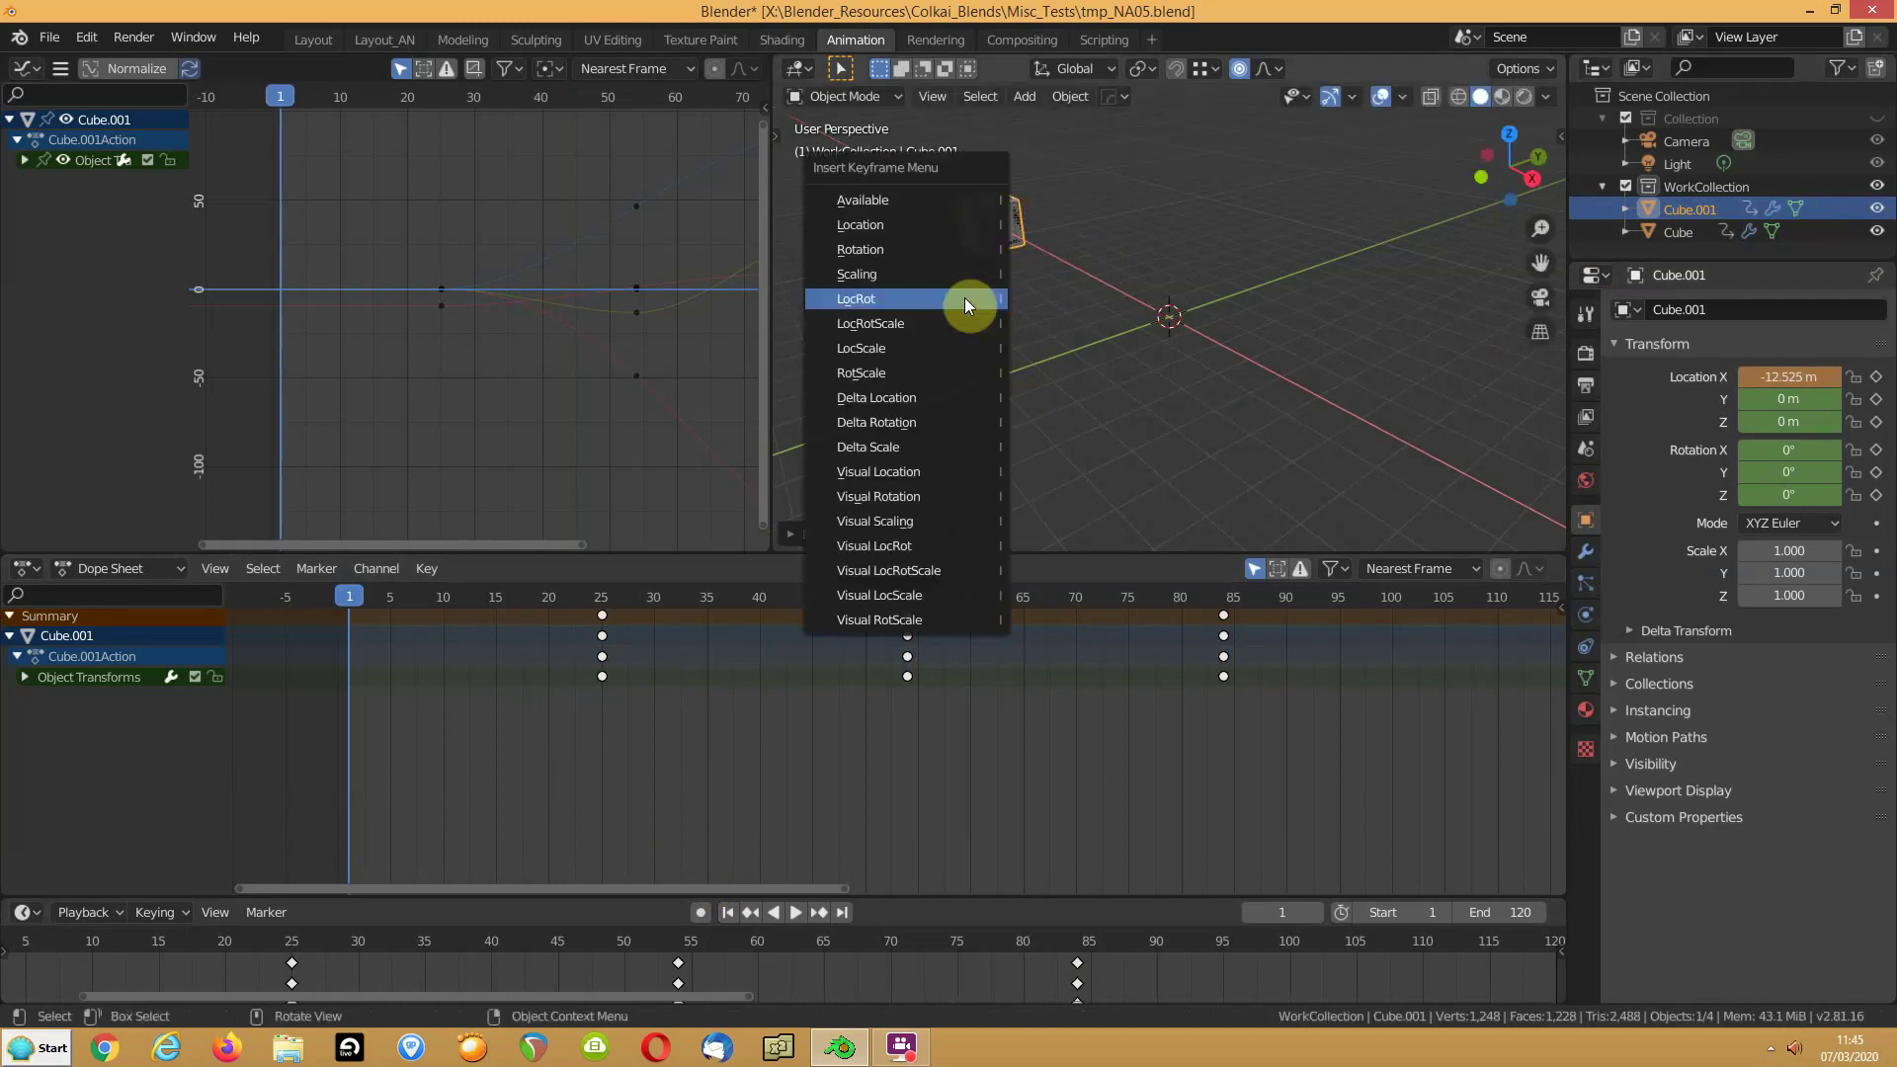
pyautogui.click(964, 298)
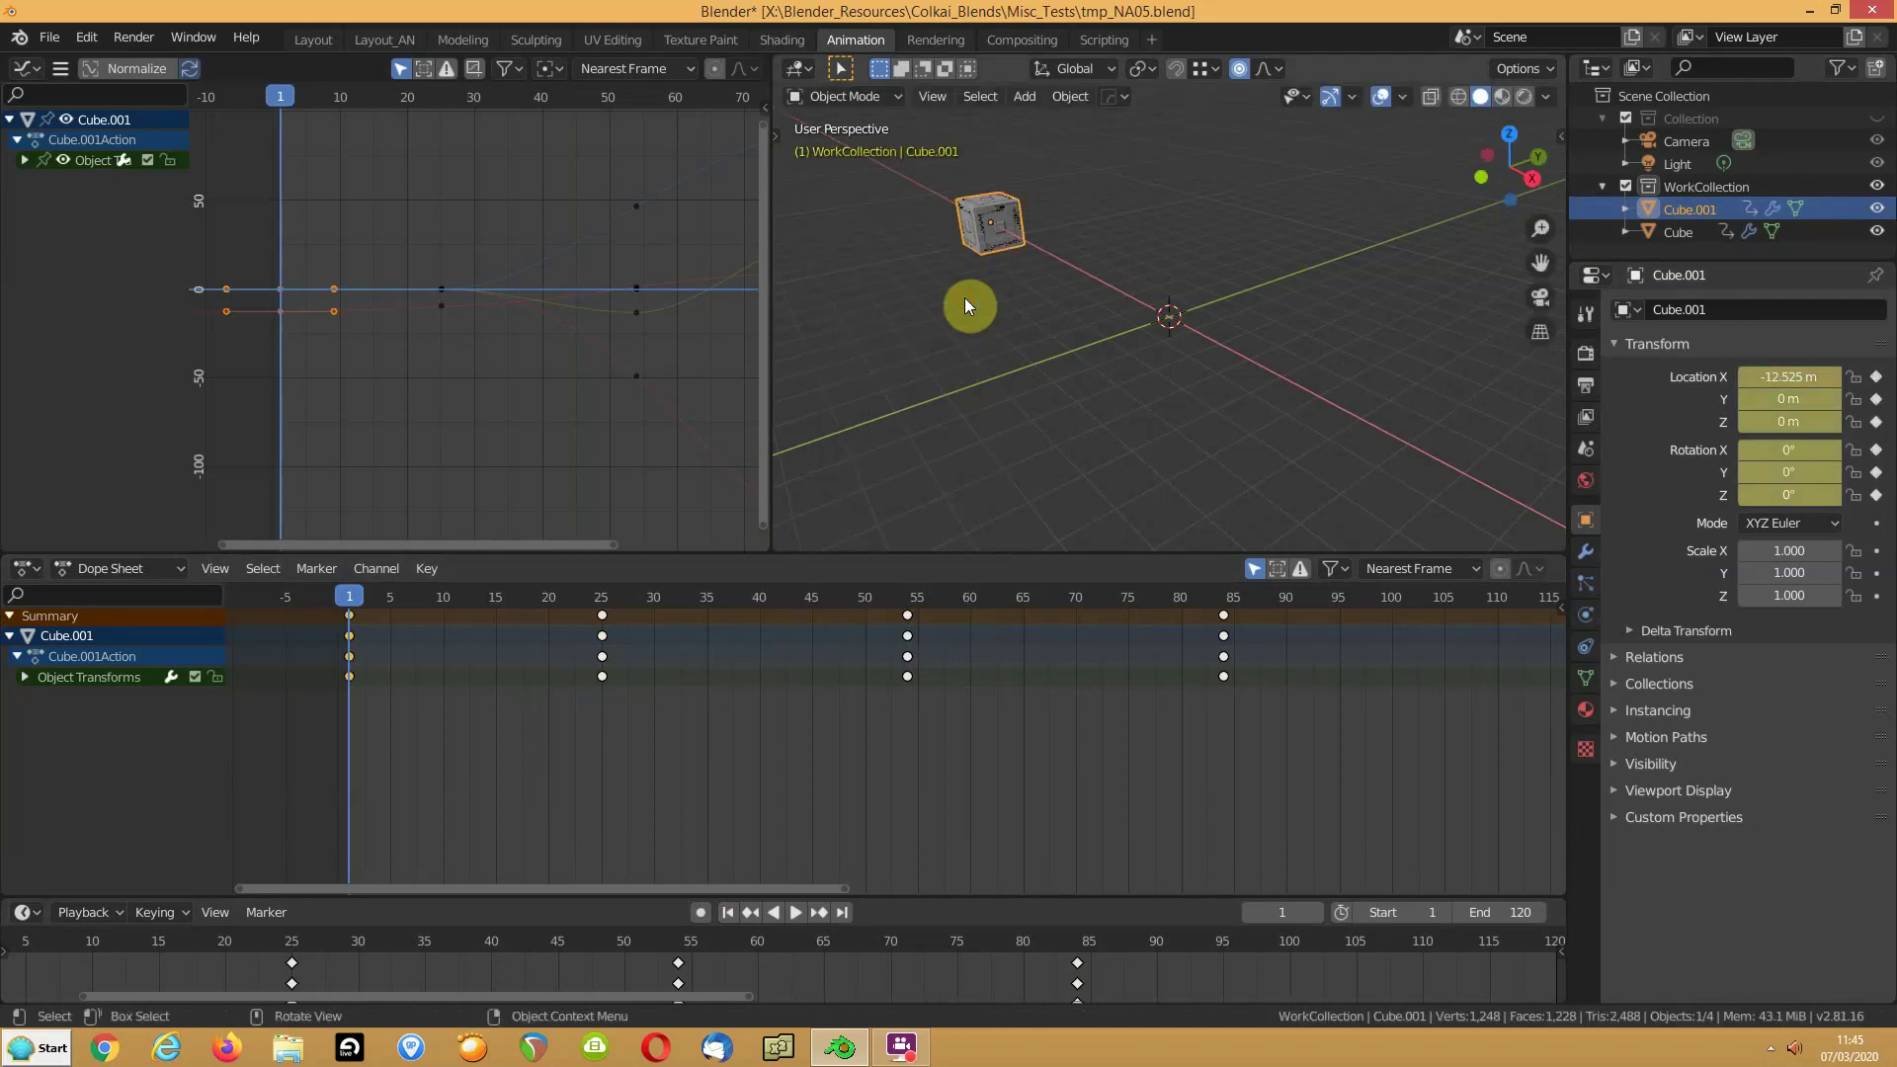
pyautogui.click(727, 909)
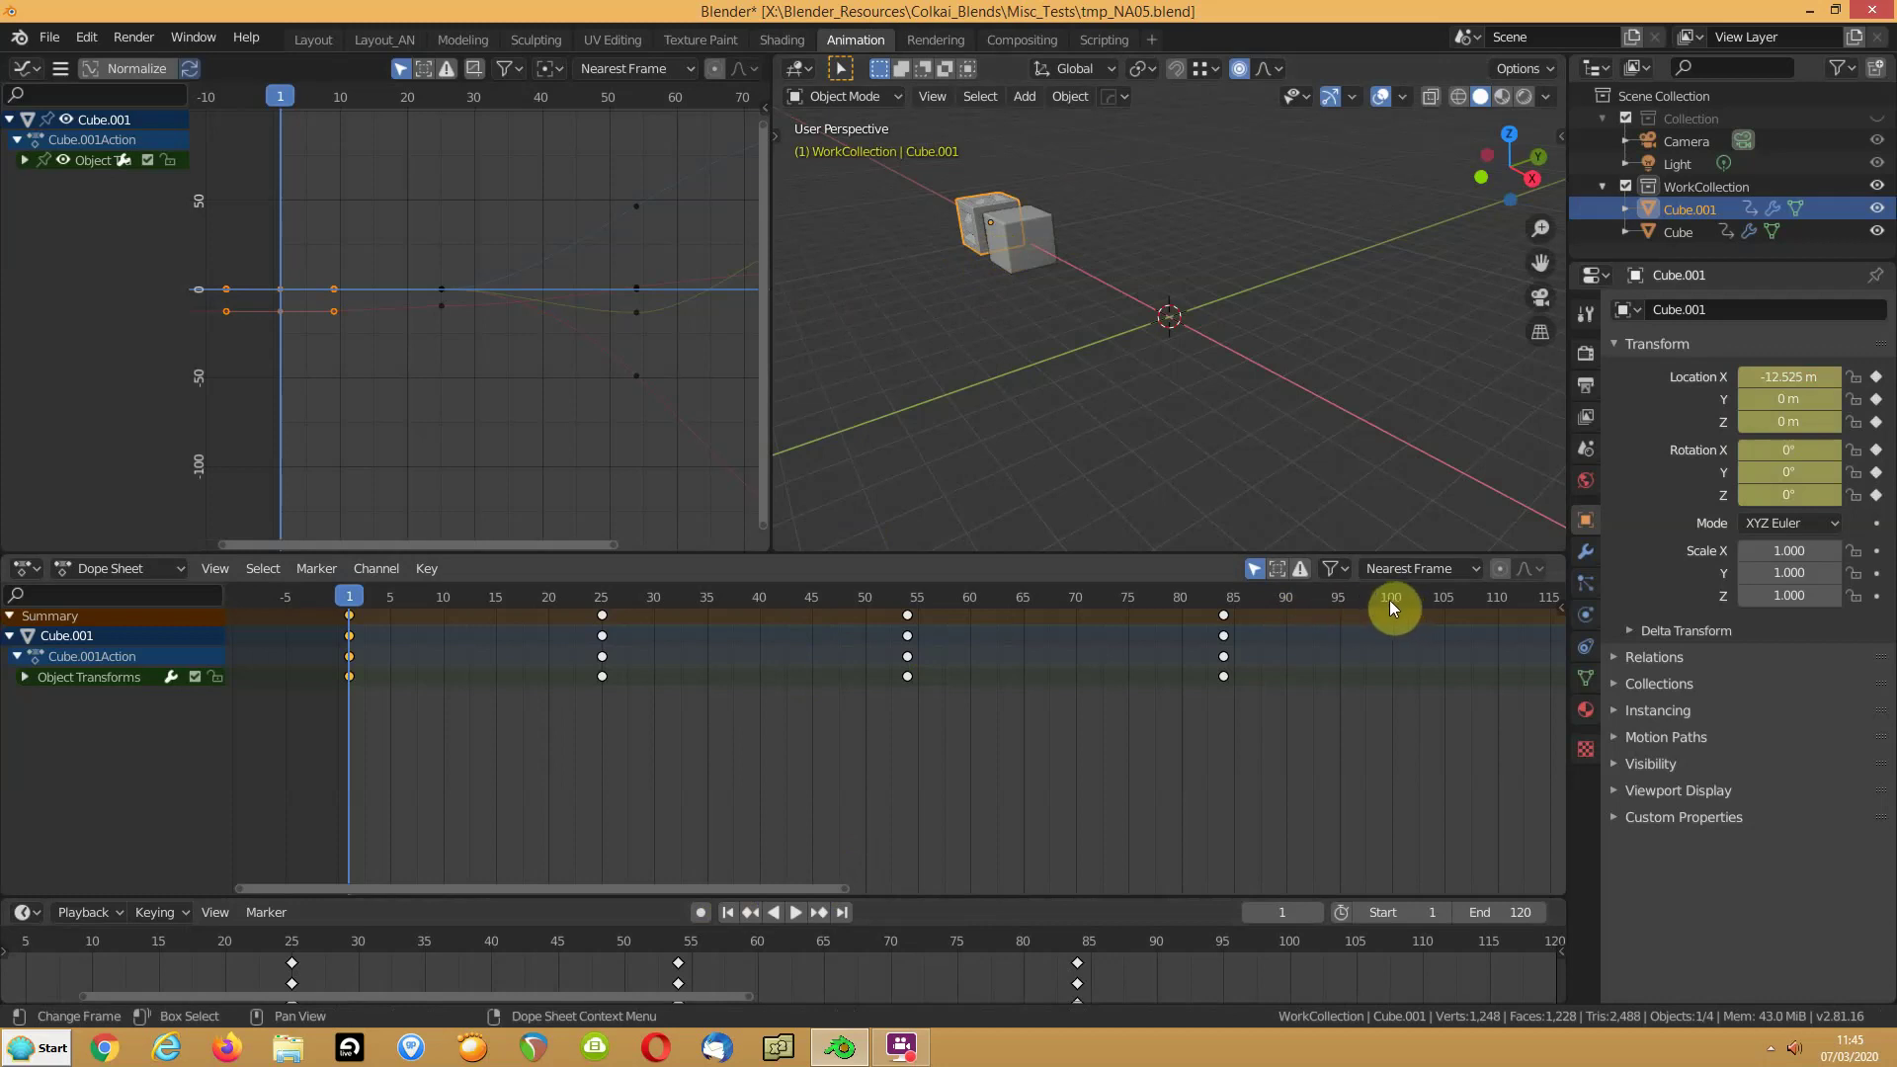
# Step: At frame 90, move the Cube along X to 11.013 m and key its location and rotation
pyautogui.click(1289, 601)
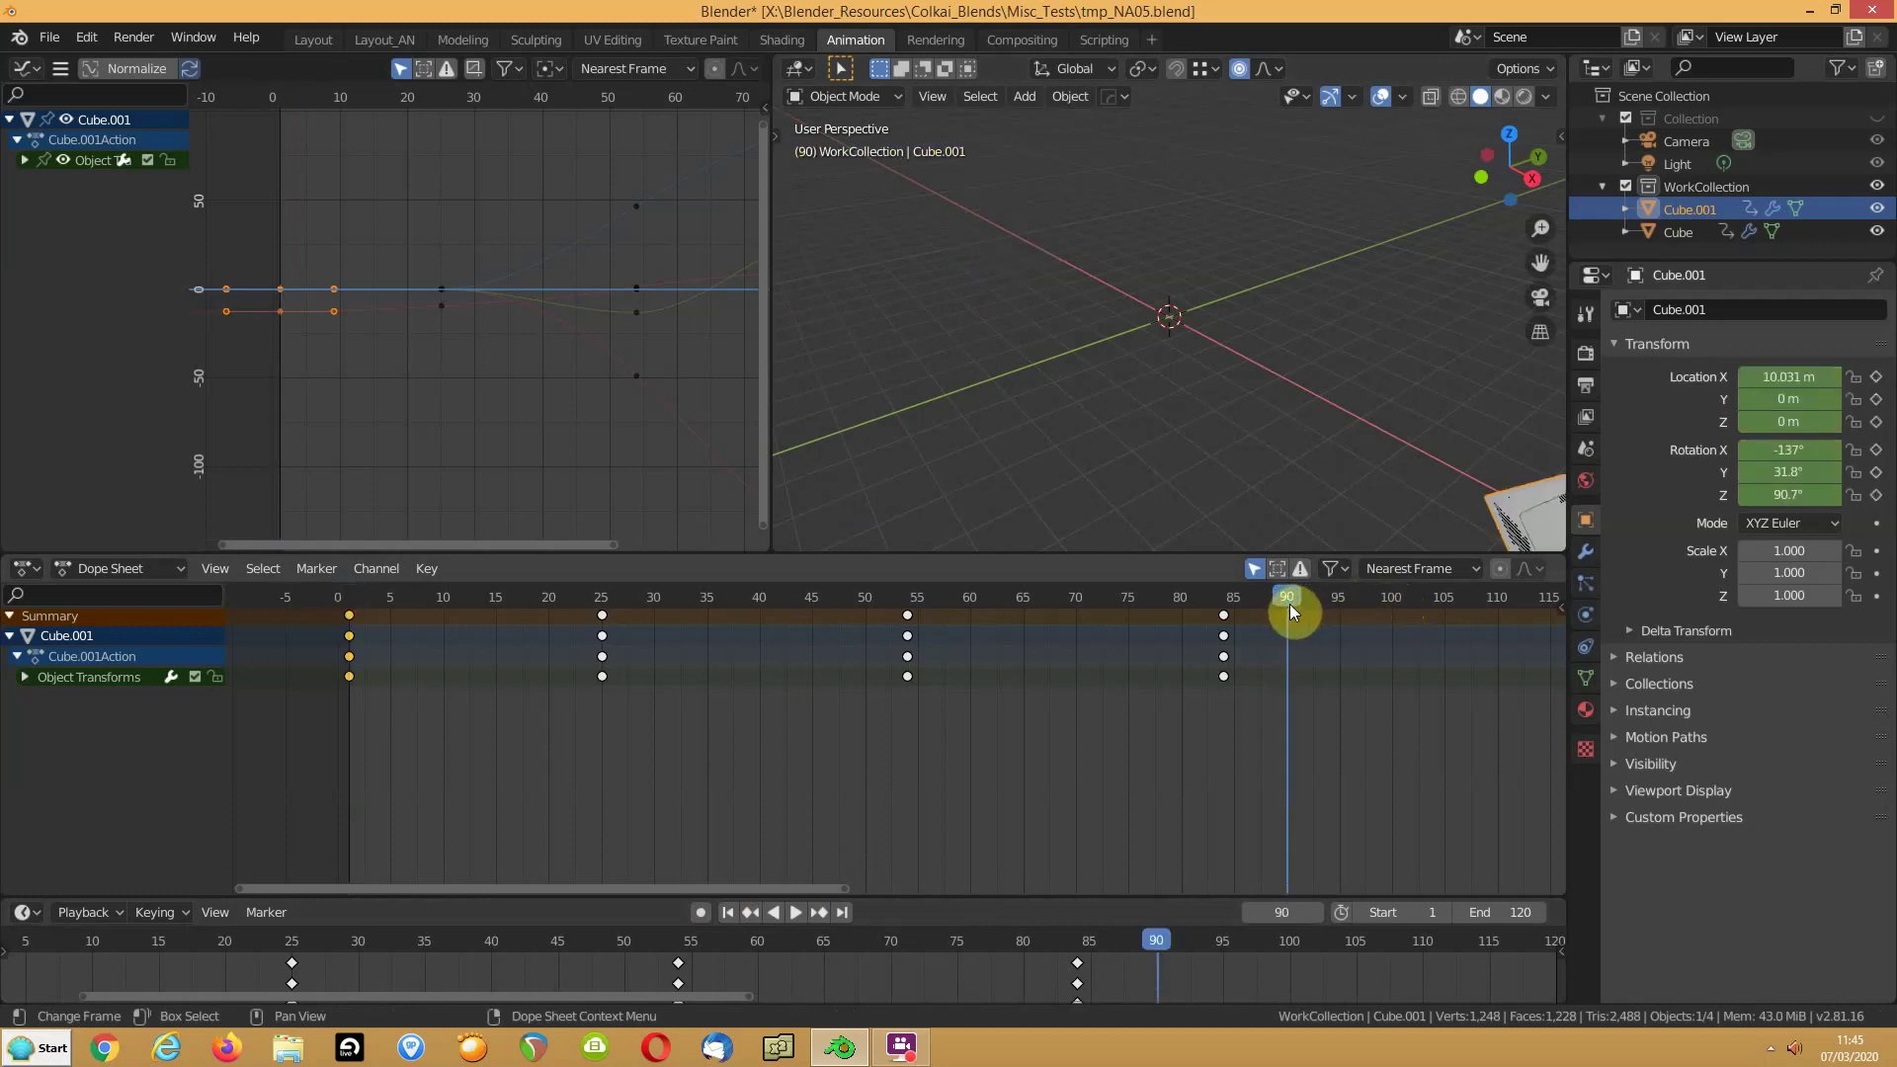
pyautogui.click(1652, 231)
pyautogui.press('g')
pyautogui.press('x')
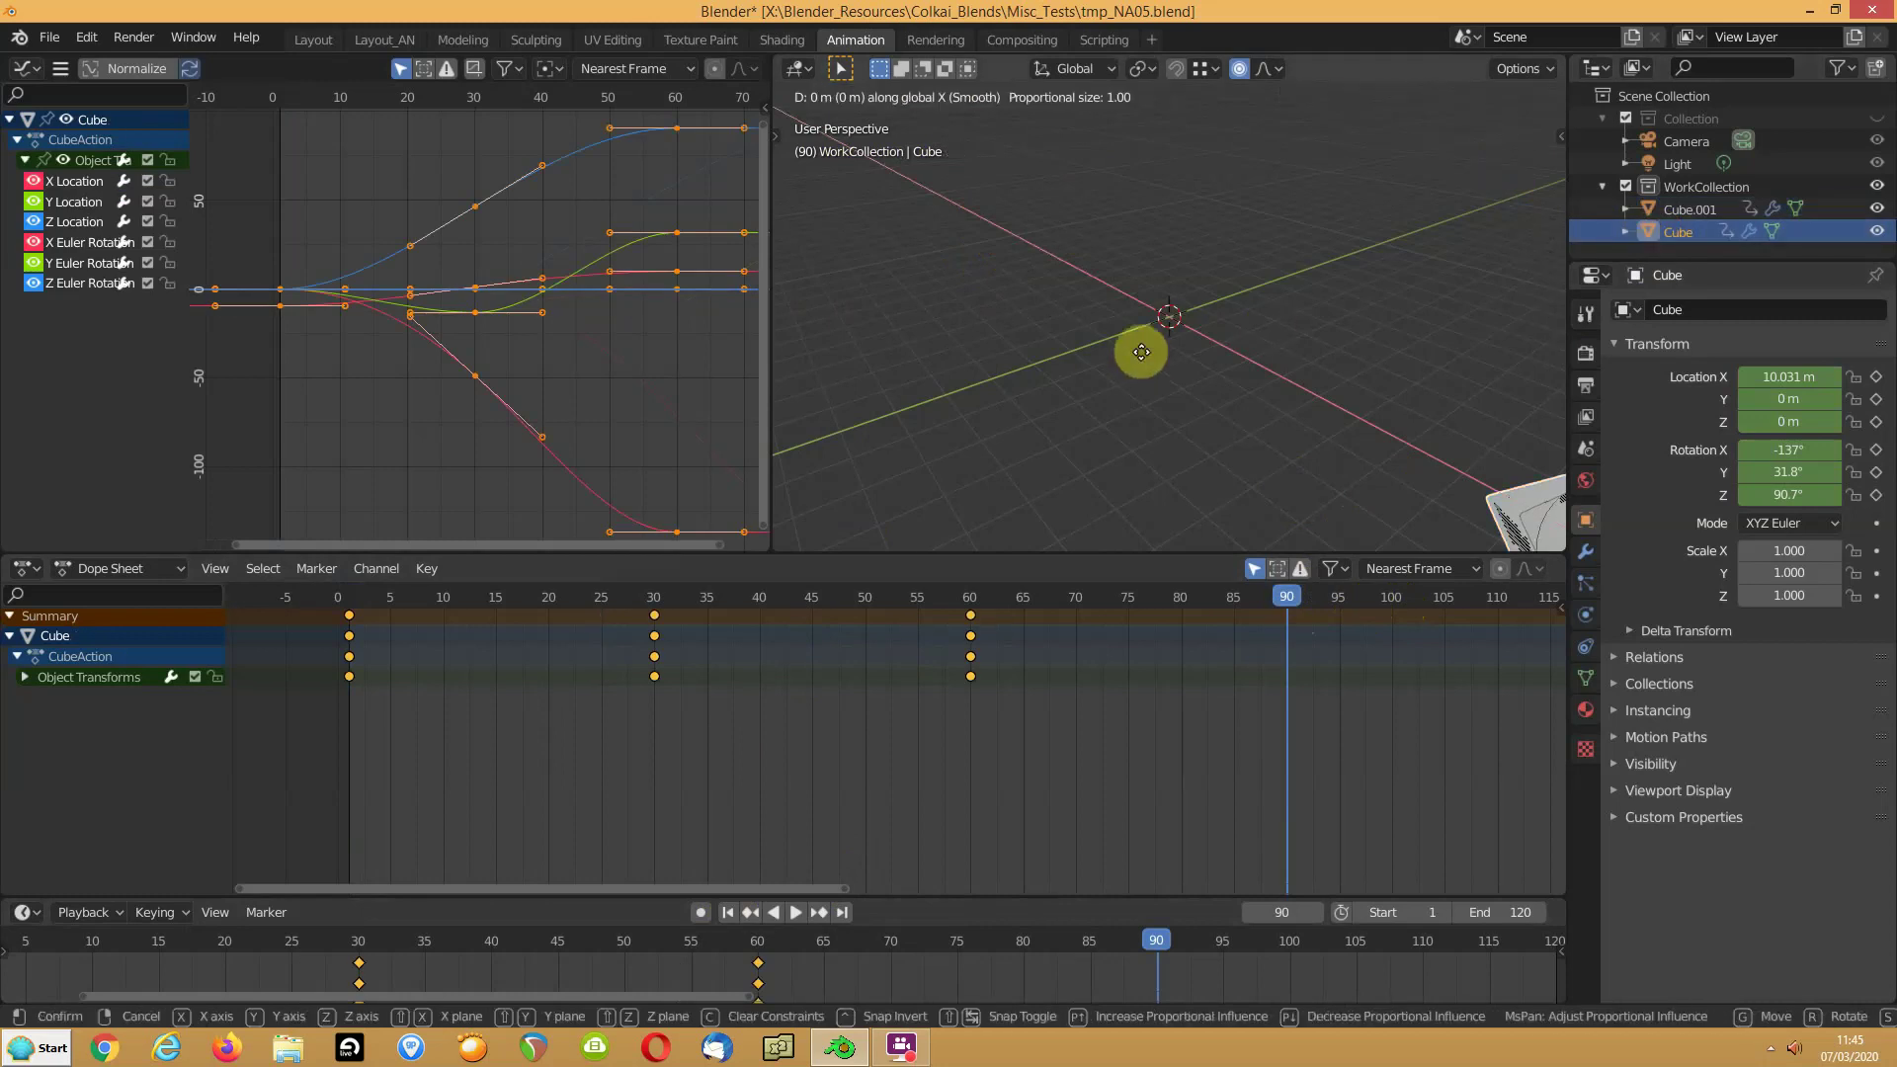
pyautogui.click(1240, 383)
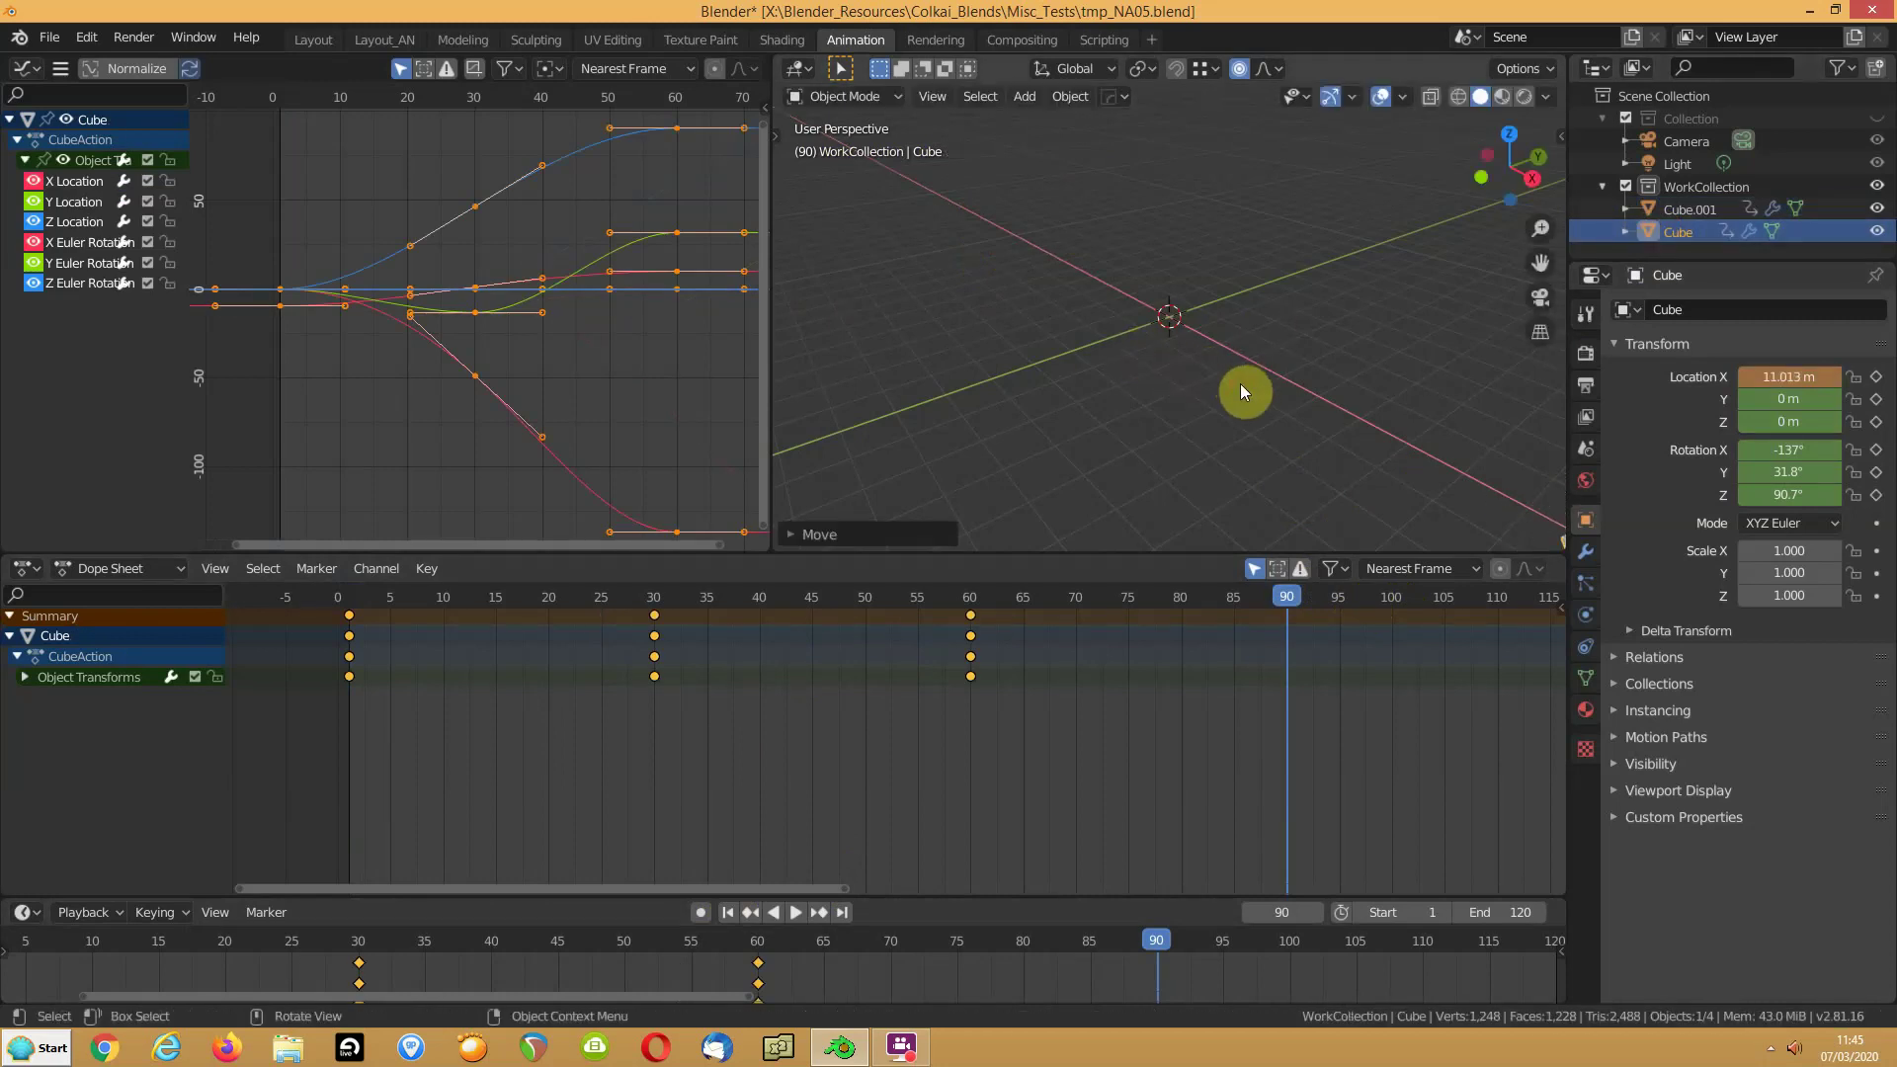
pyautogui.press('i')
pyautogui.click(1241, 383)
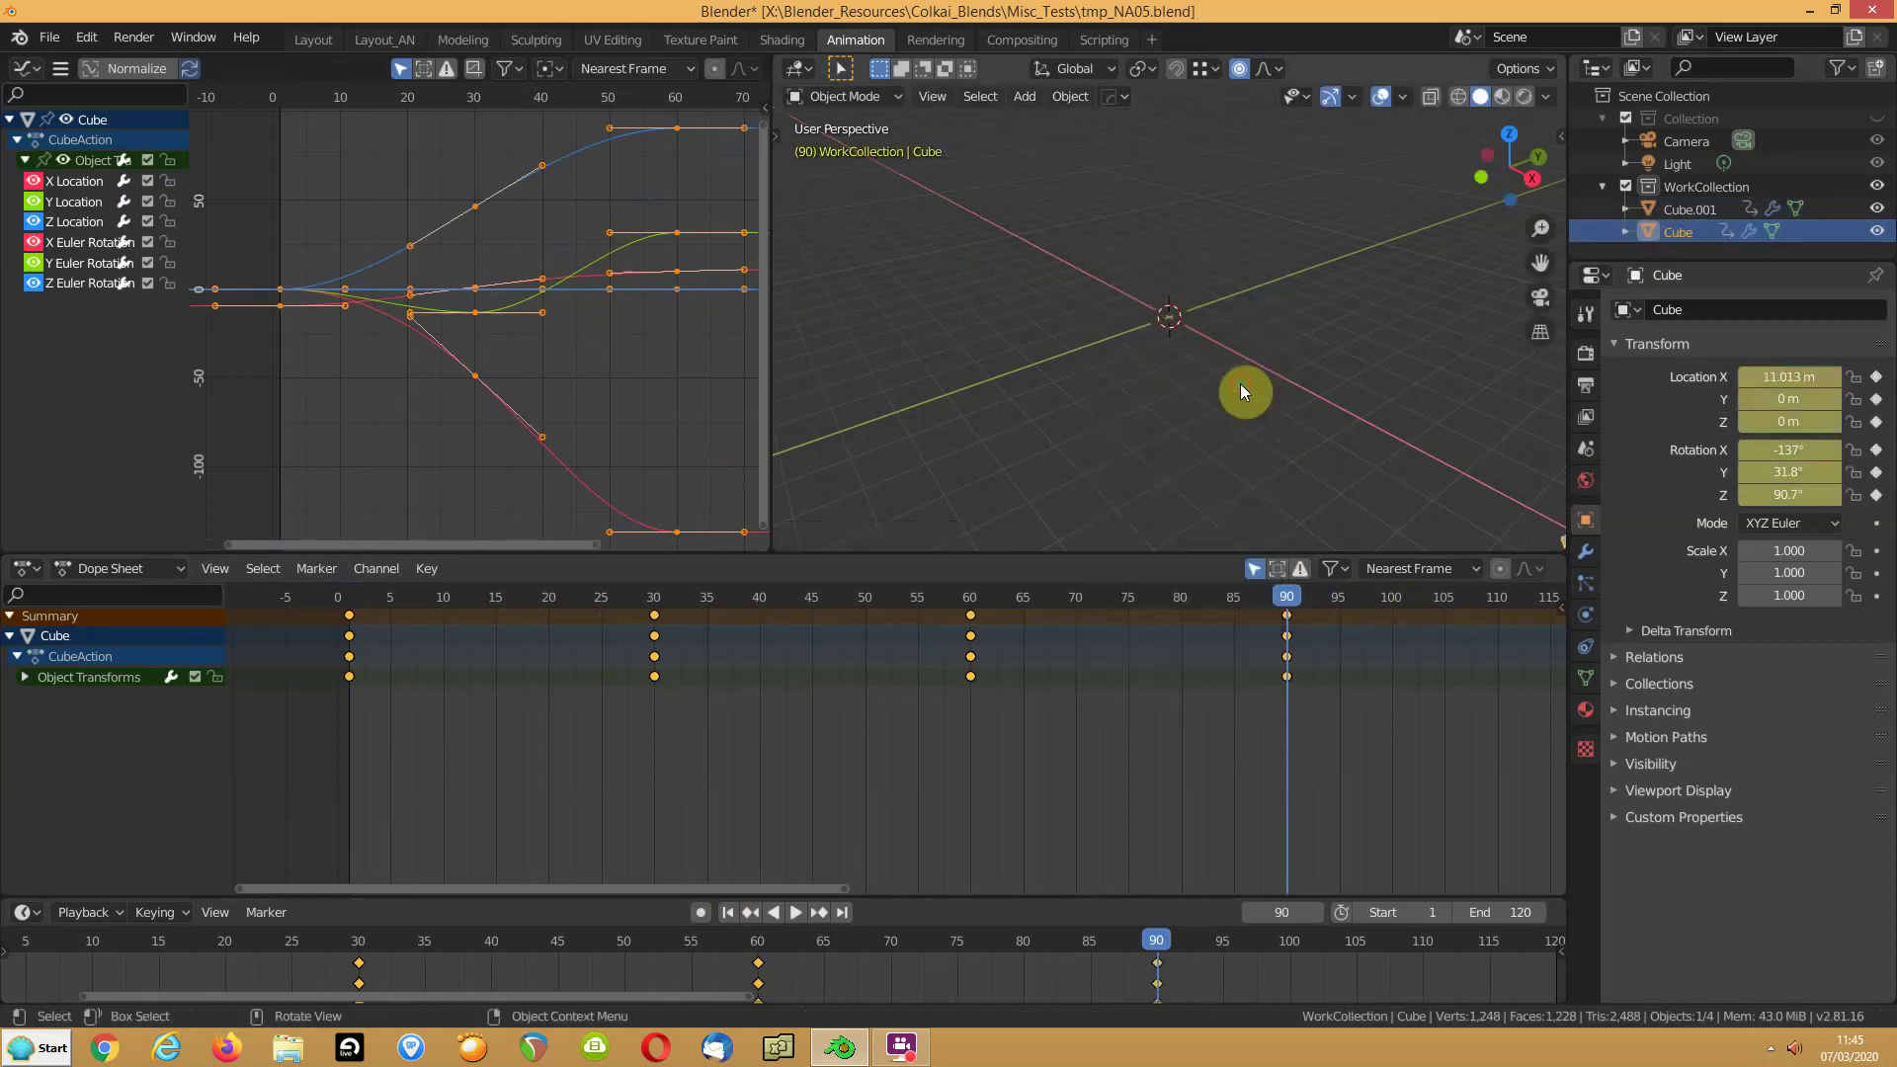
# Step: Play the animation from frame 1 to check the new motion, then stop it
pyautogui.click(725, 919)
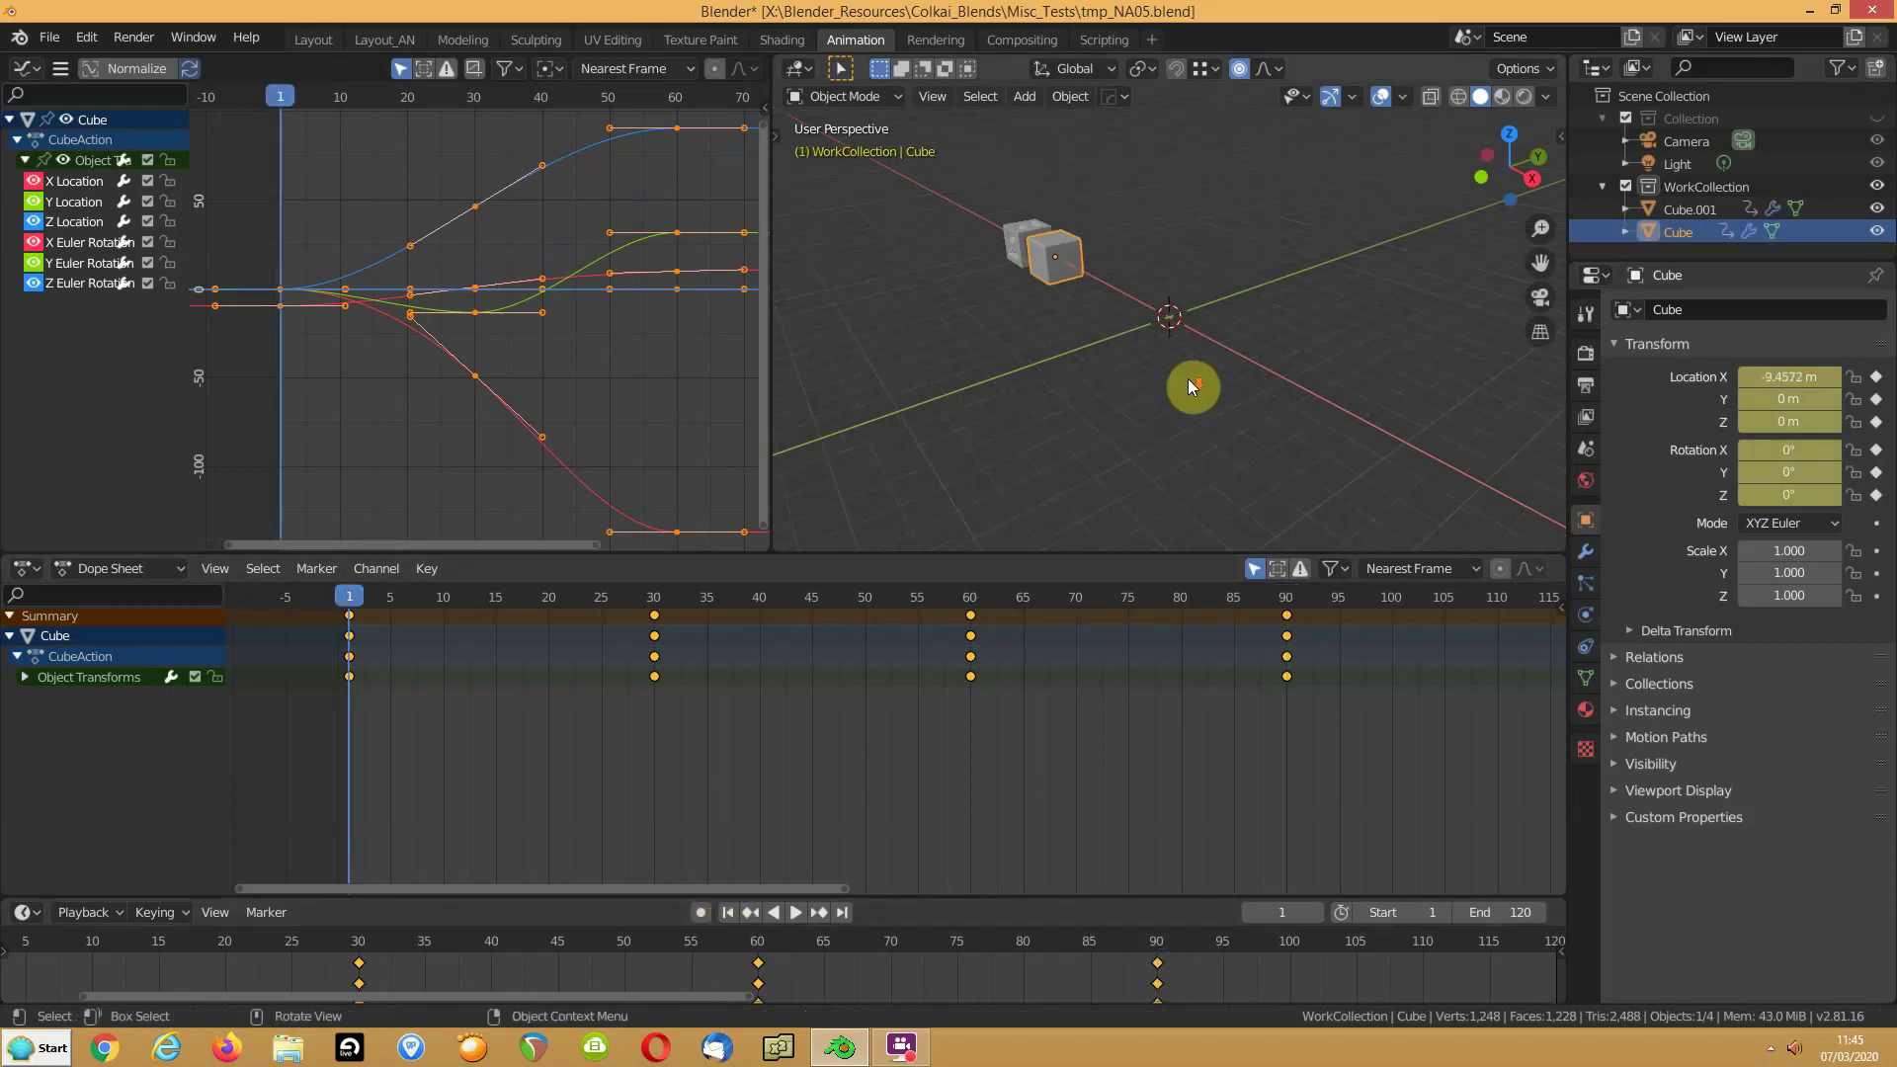
pyautogui.click(795, 912)
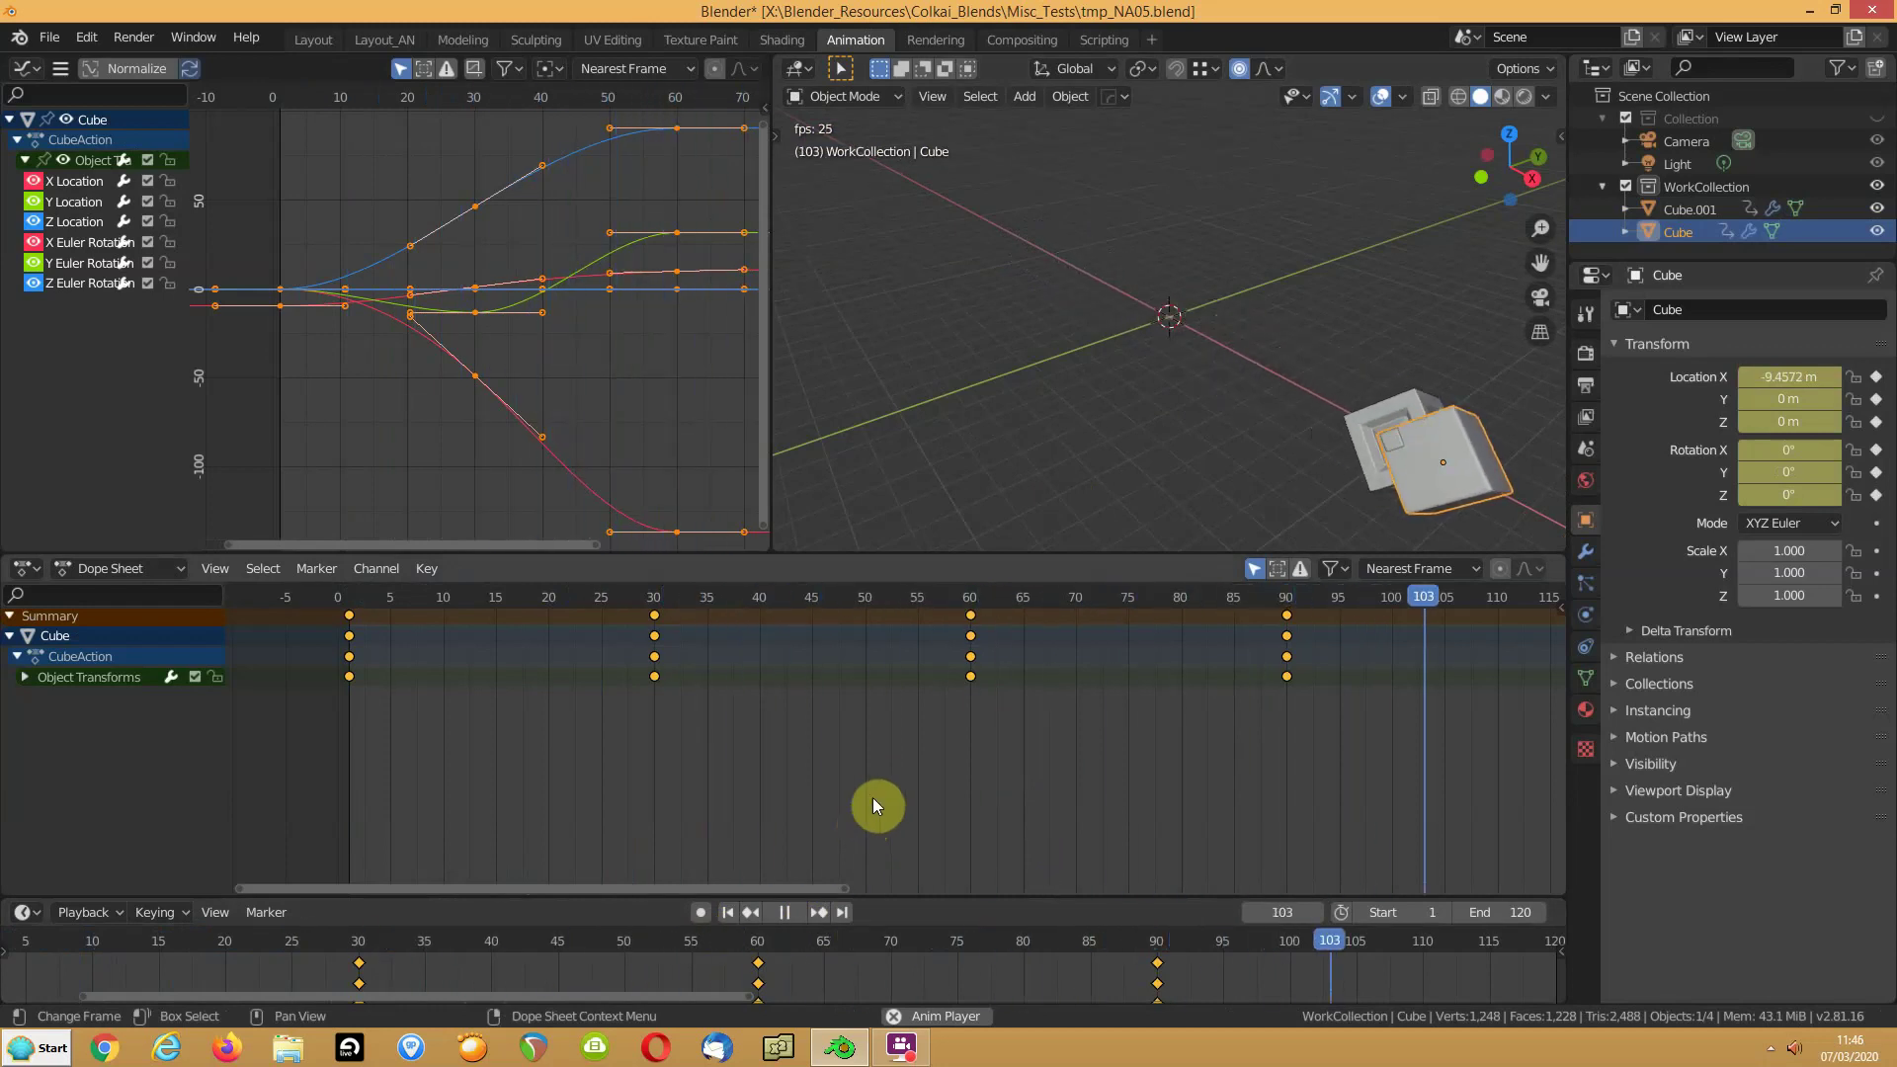
pyautogui.press('F3')
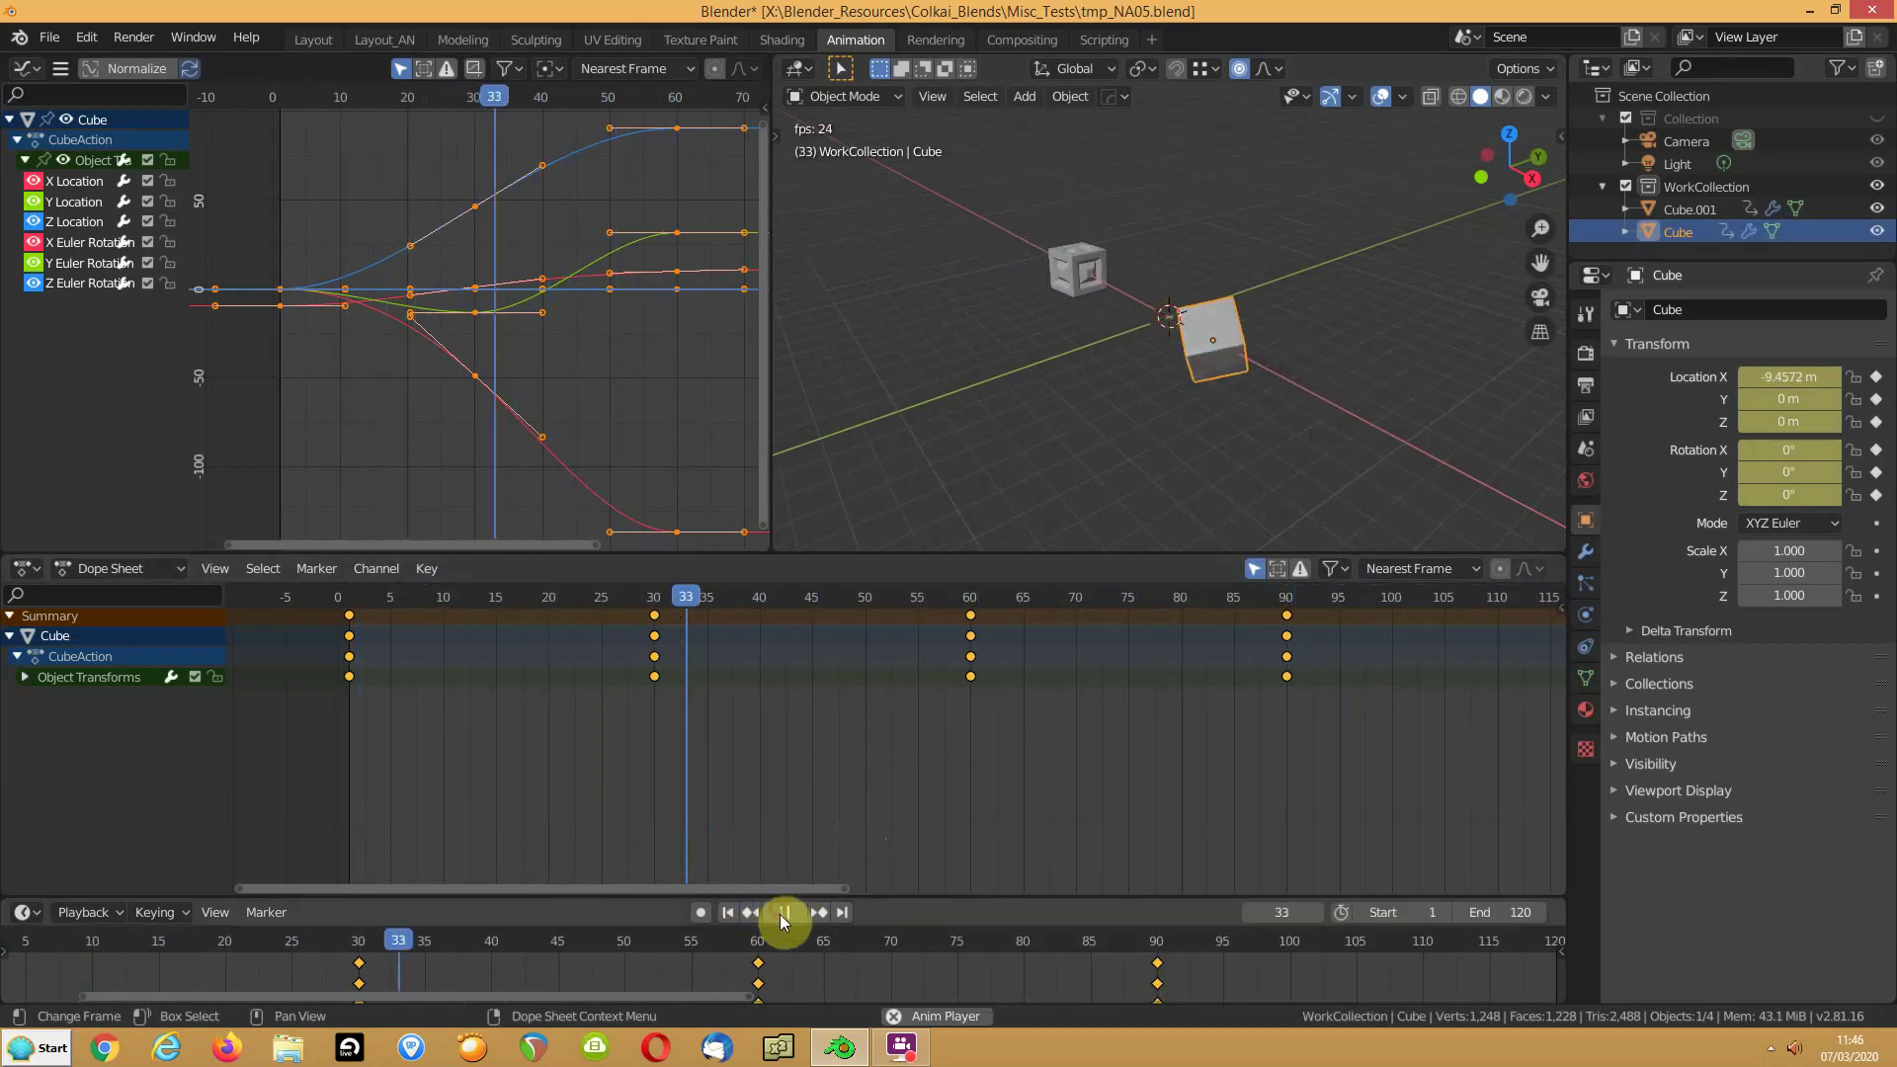
pyautogui.click(785, 912)
# Step: Push the Cube's frame-90 pose further along X to 12.798 m and re-key LocRot
pyautogui.click(1288, 596)
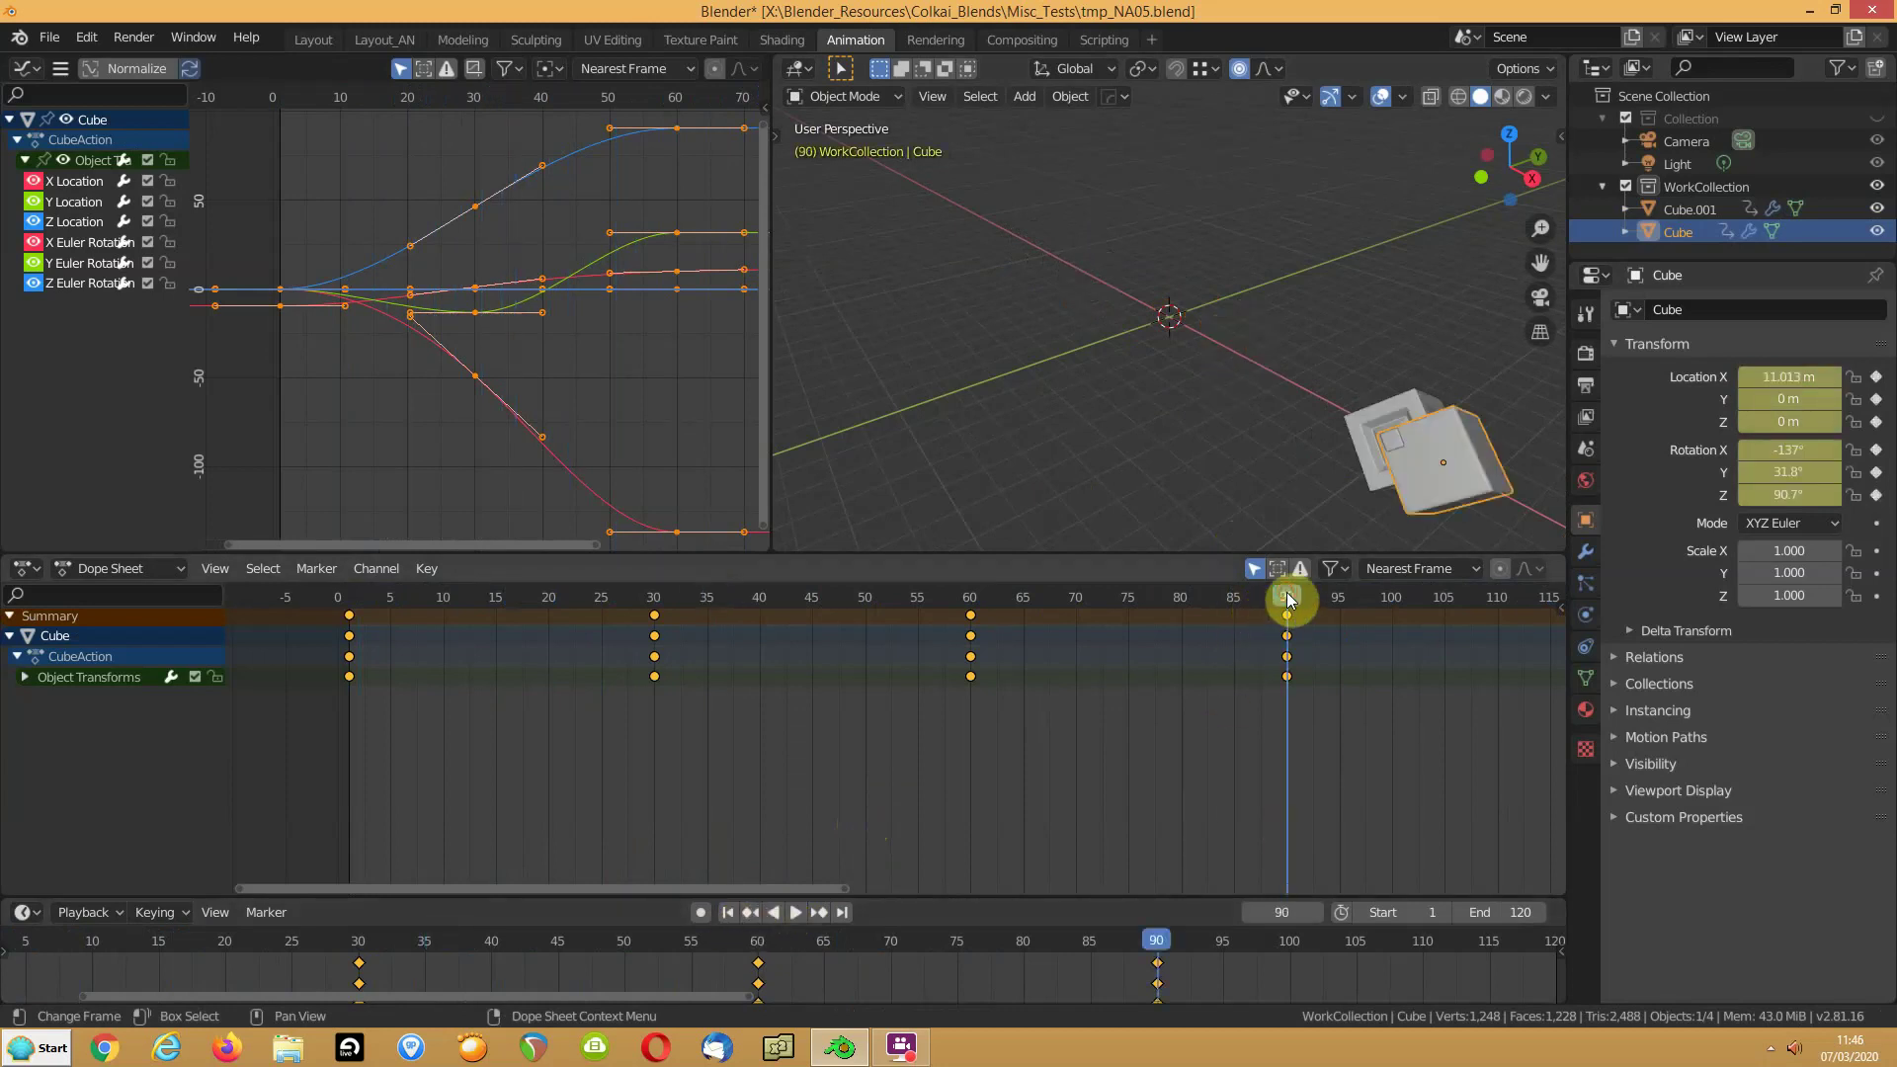
pyautogui.press('g')
pyautogui.press('x')
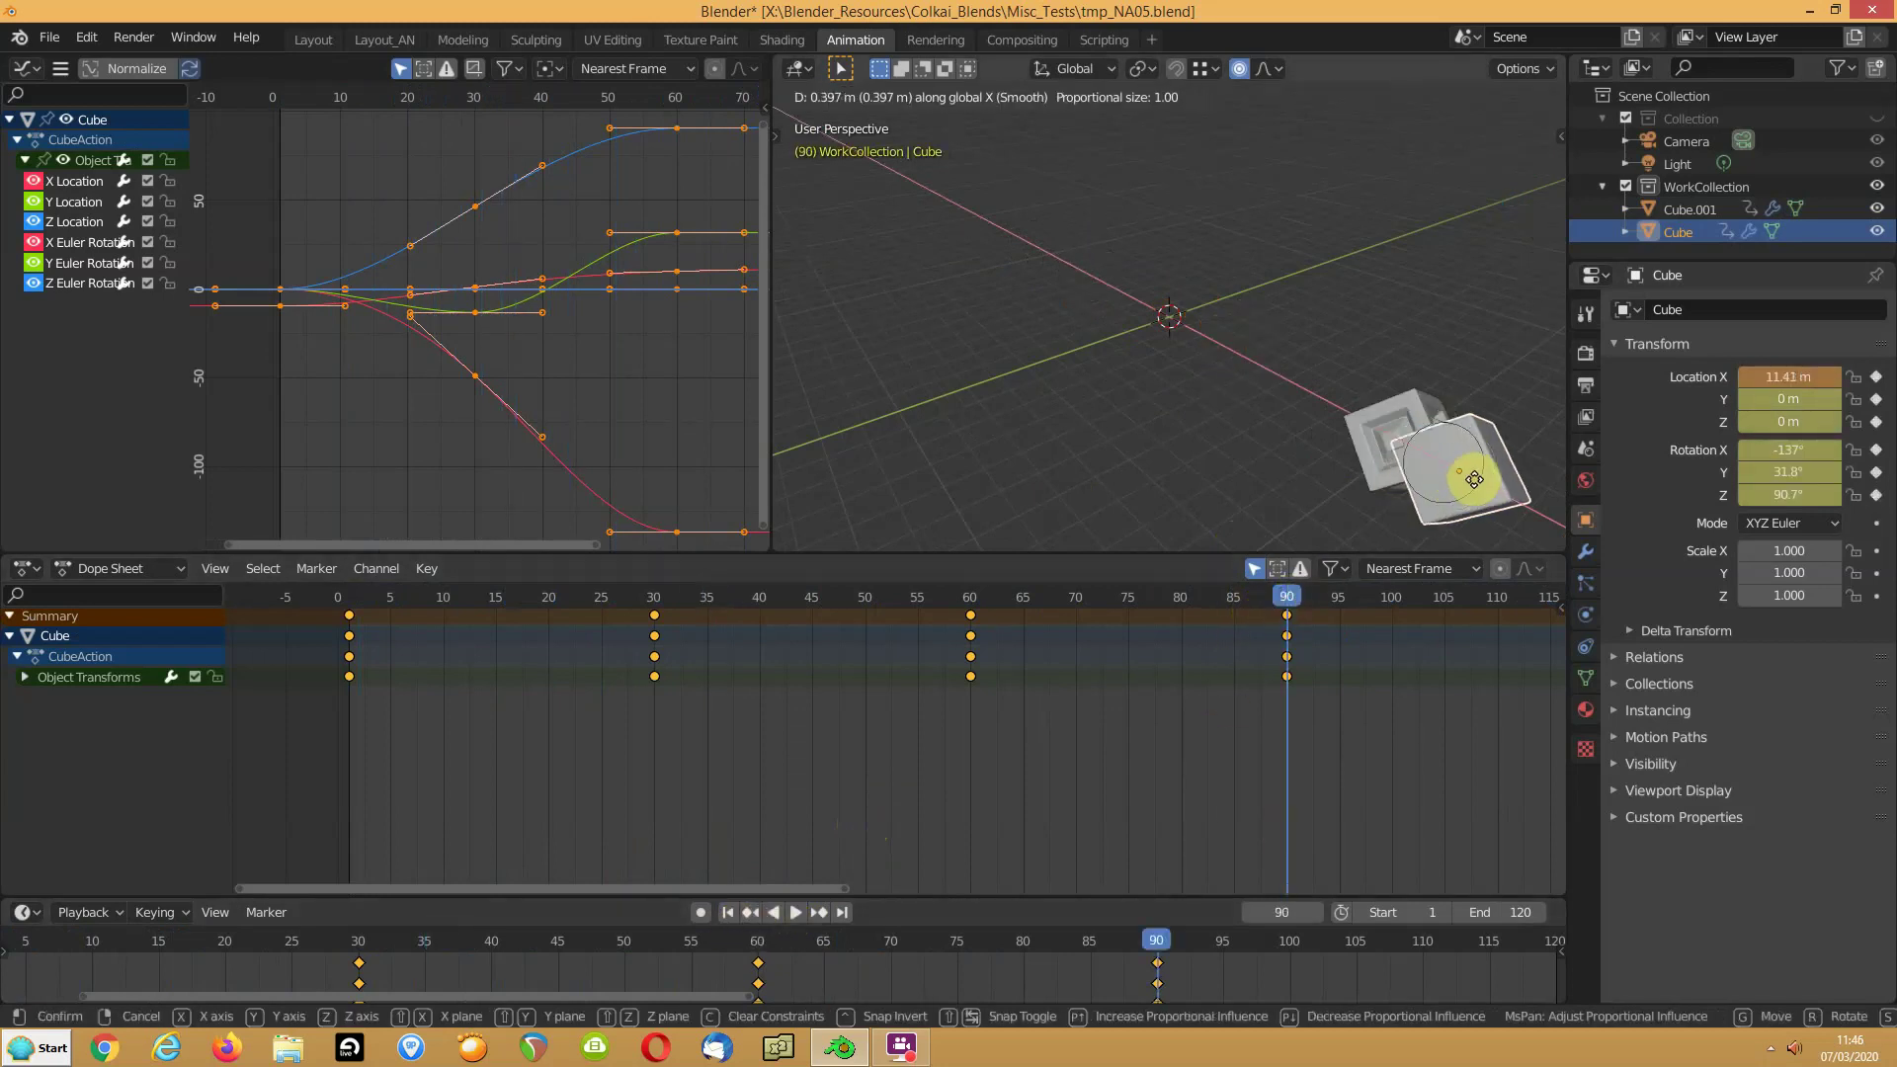
pyautogui.click(1533, 509)
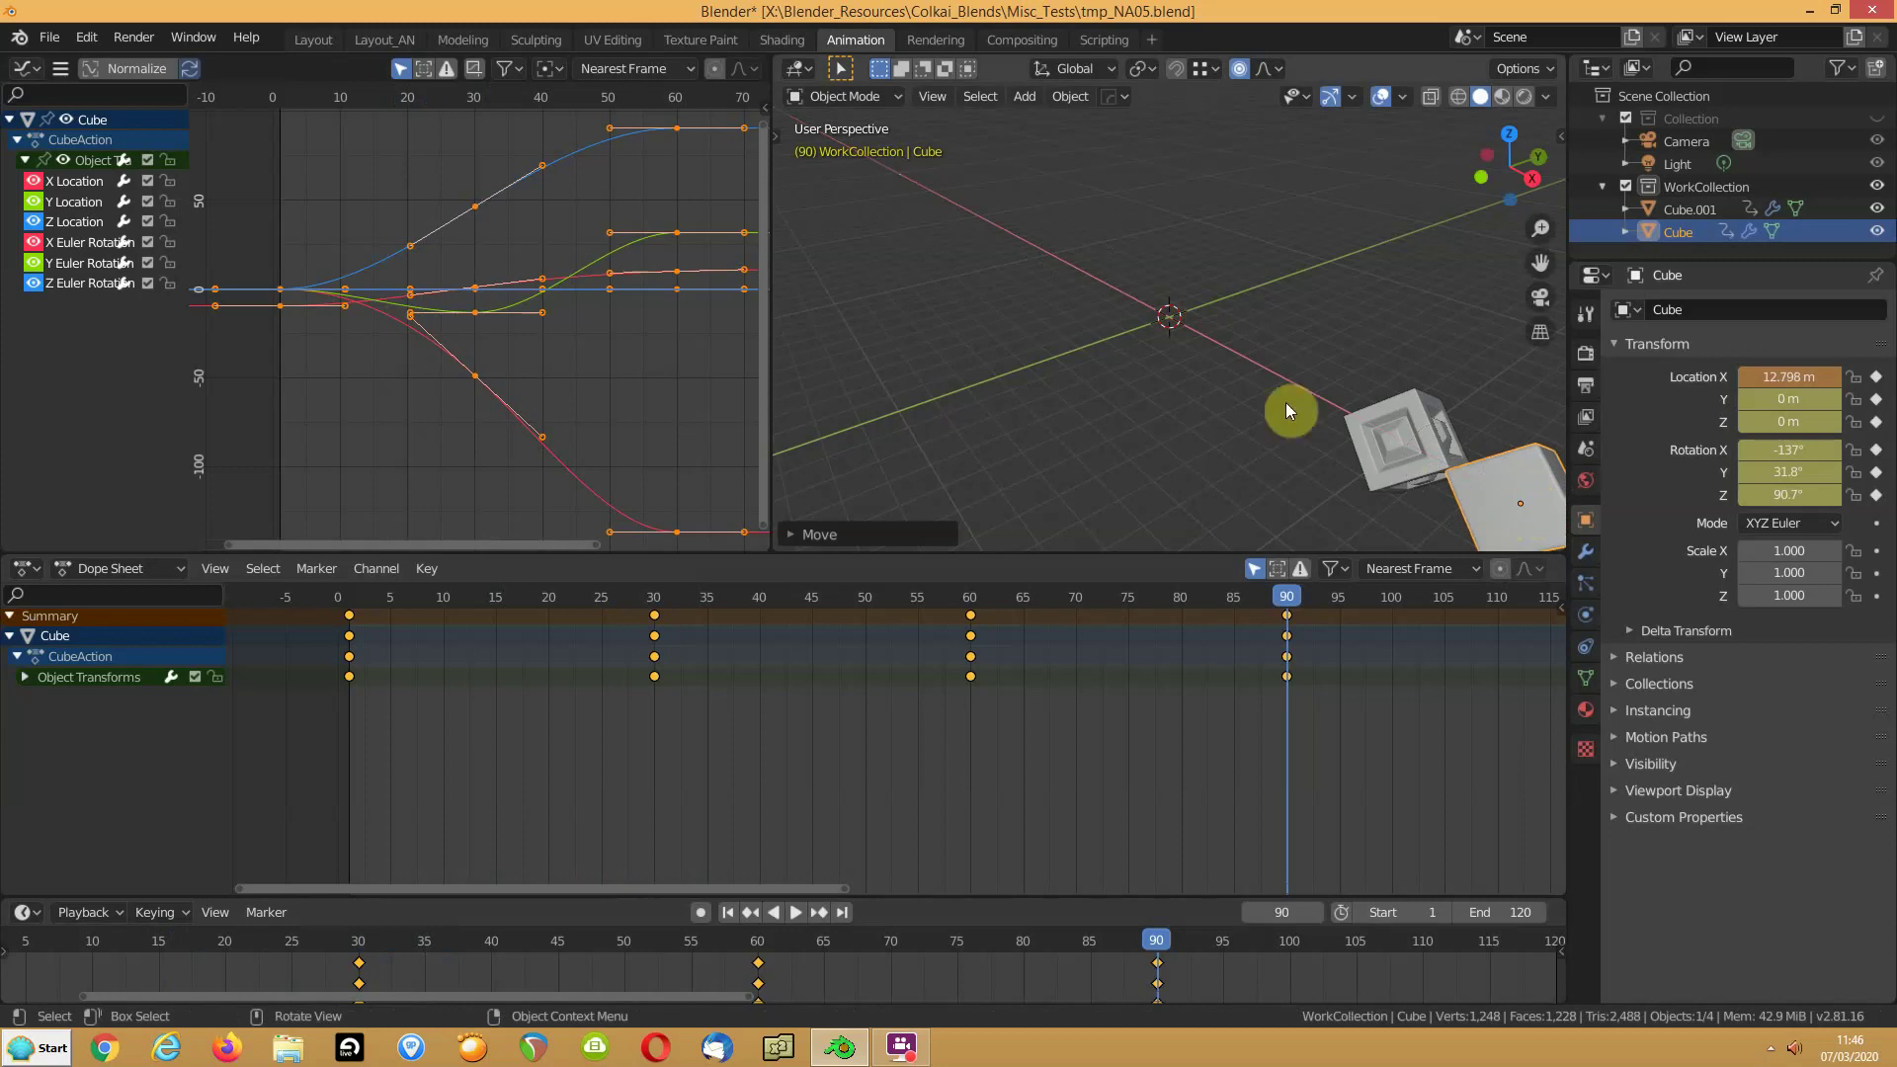
pyautogui.press('i')
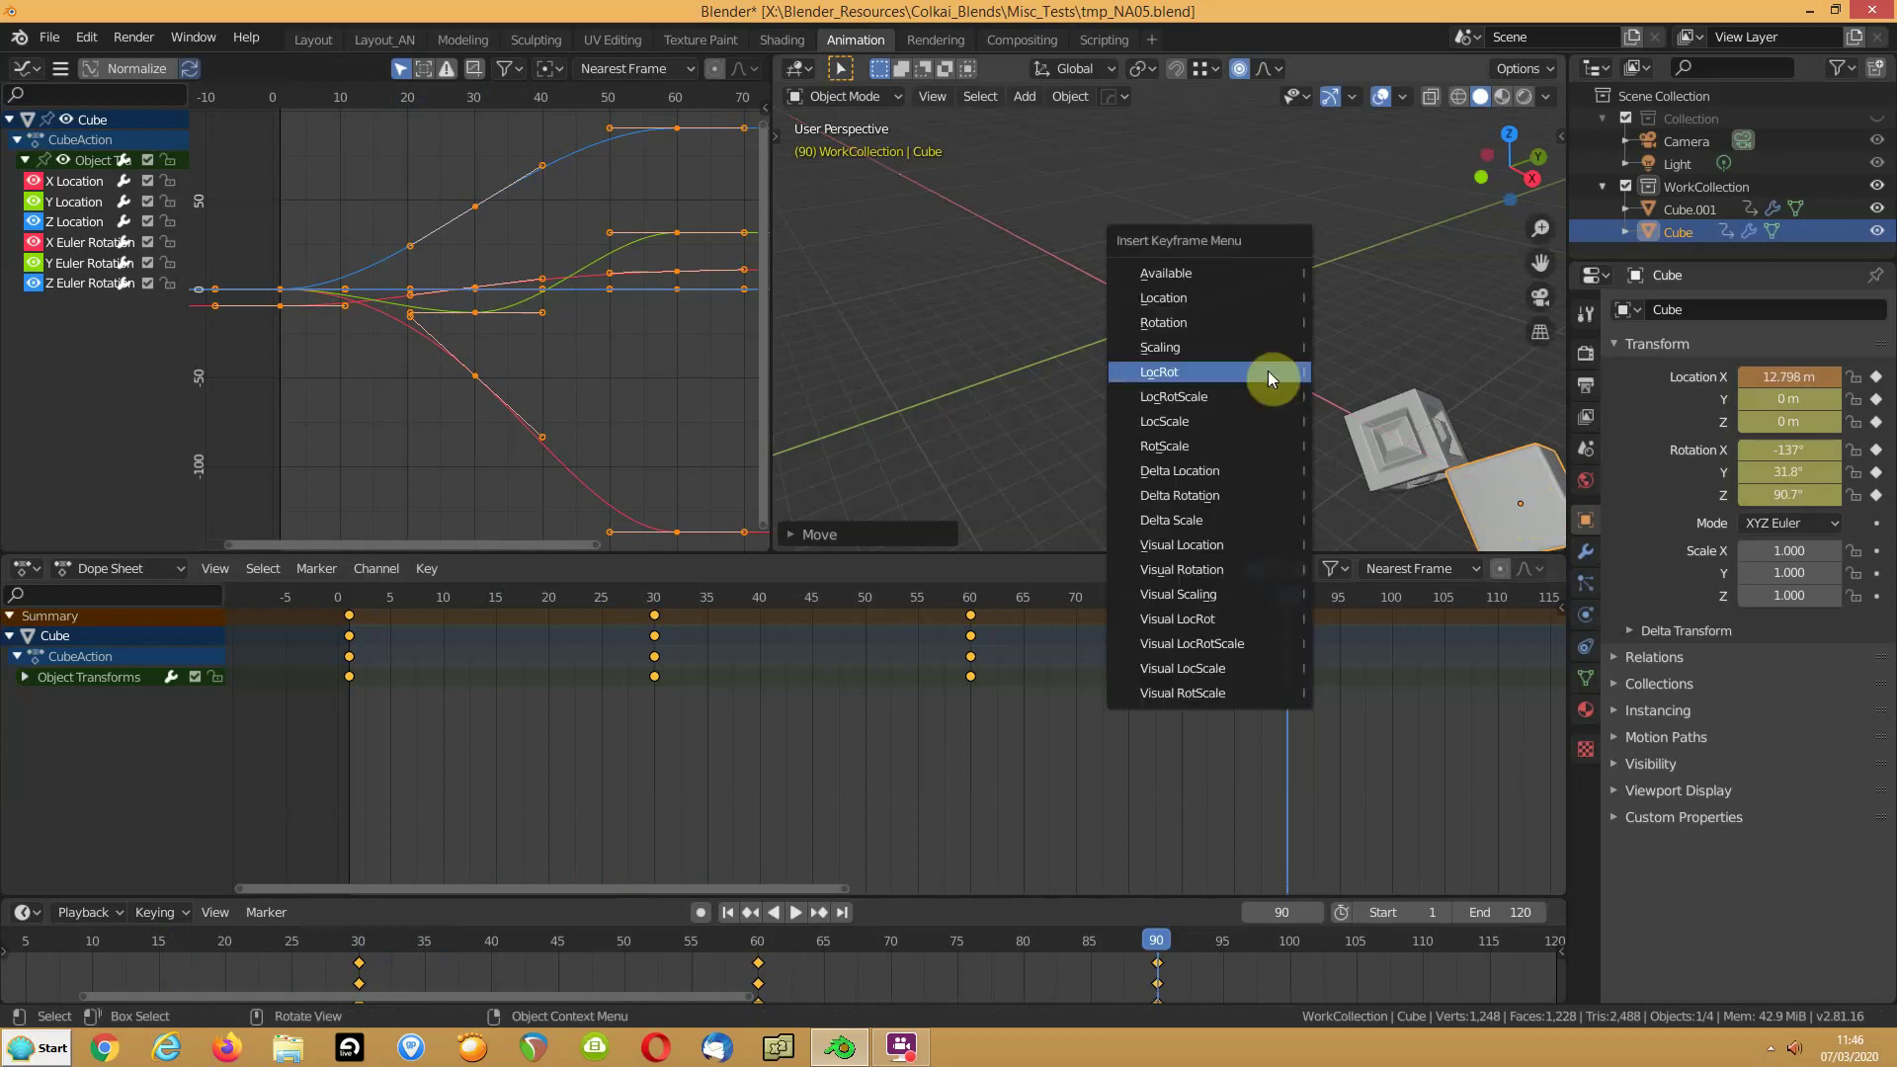
pyautogui.click(1266, 371)
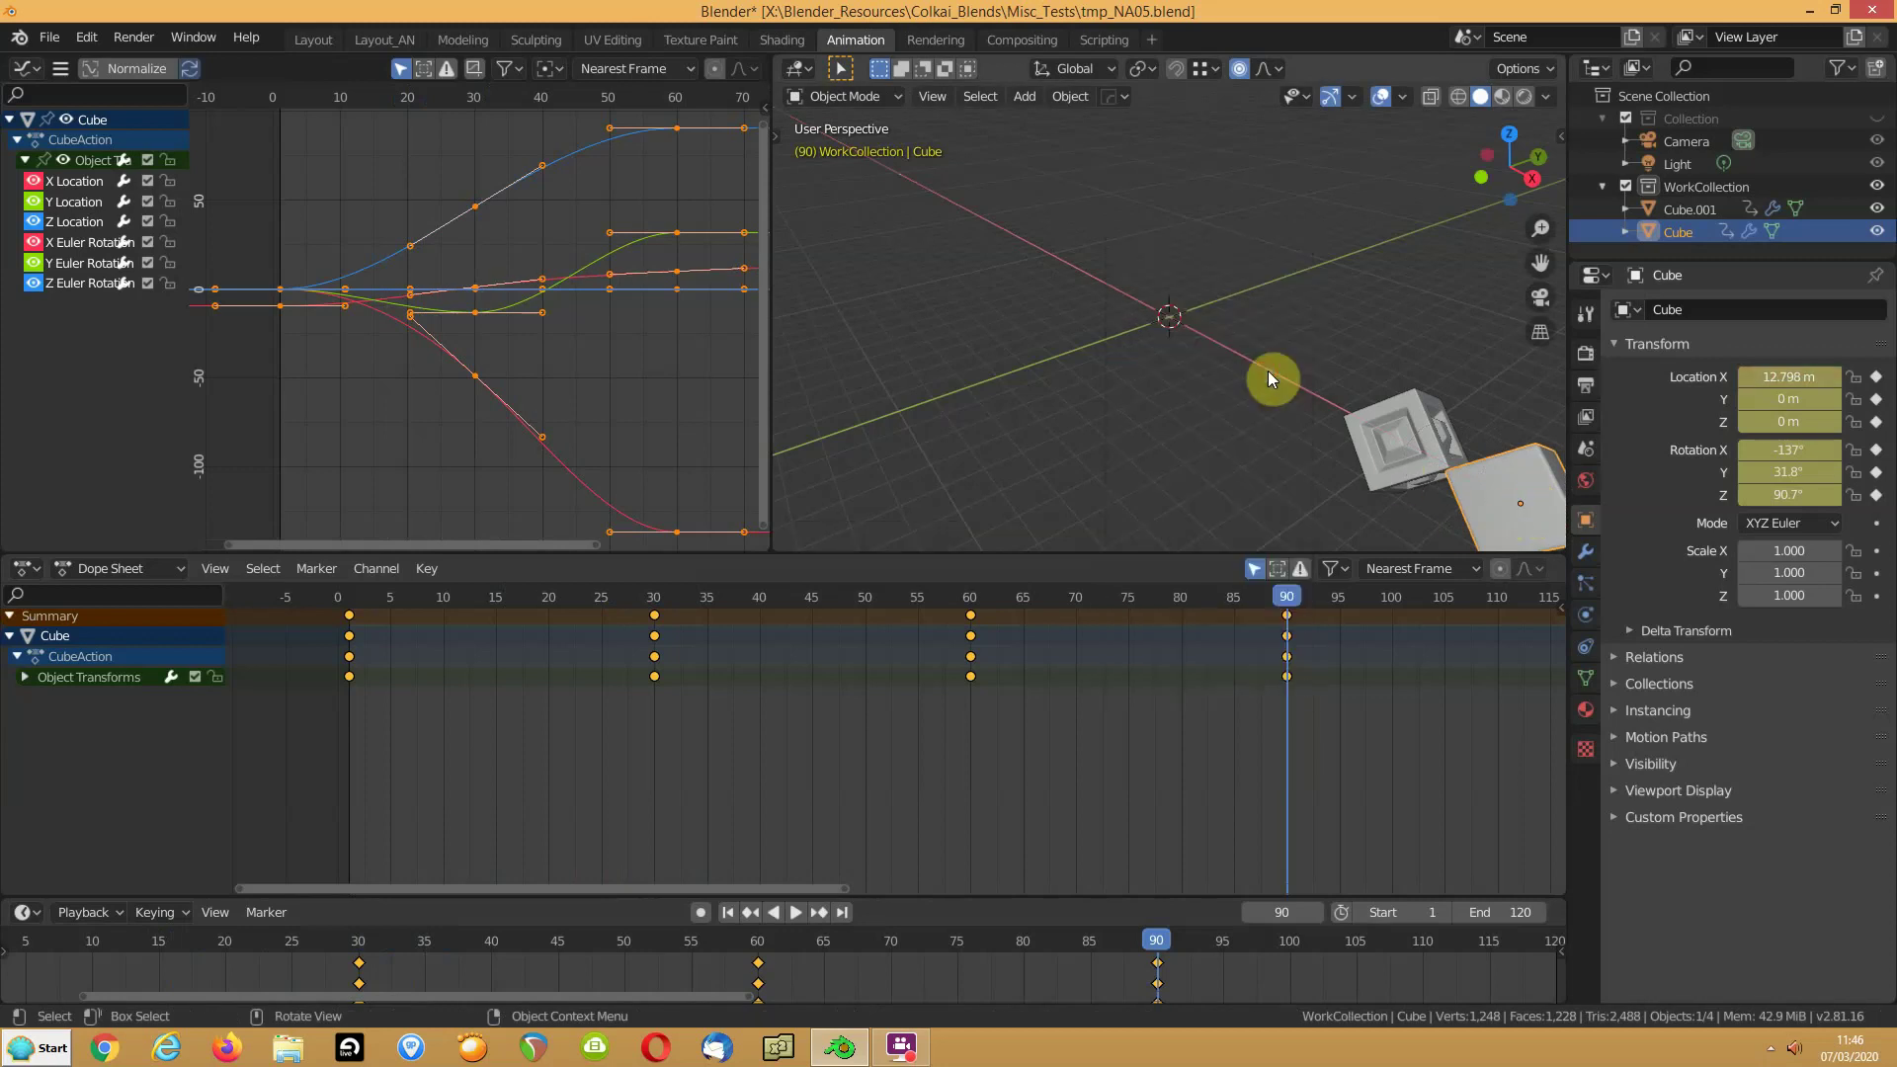
# Step: Replay the animation from the start, stop it, and select Cube.001
pyautogui.click(729, 912)
pyautogui.click(797, 912)
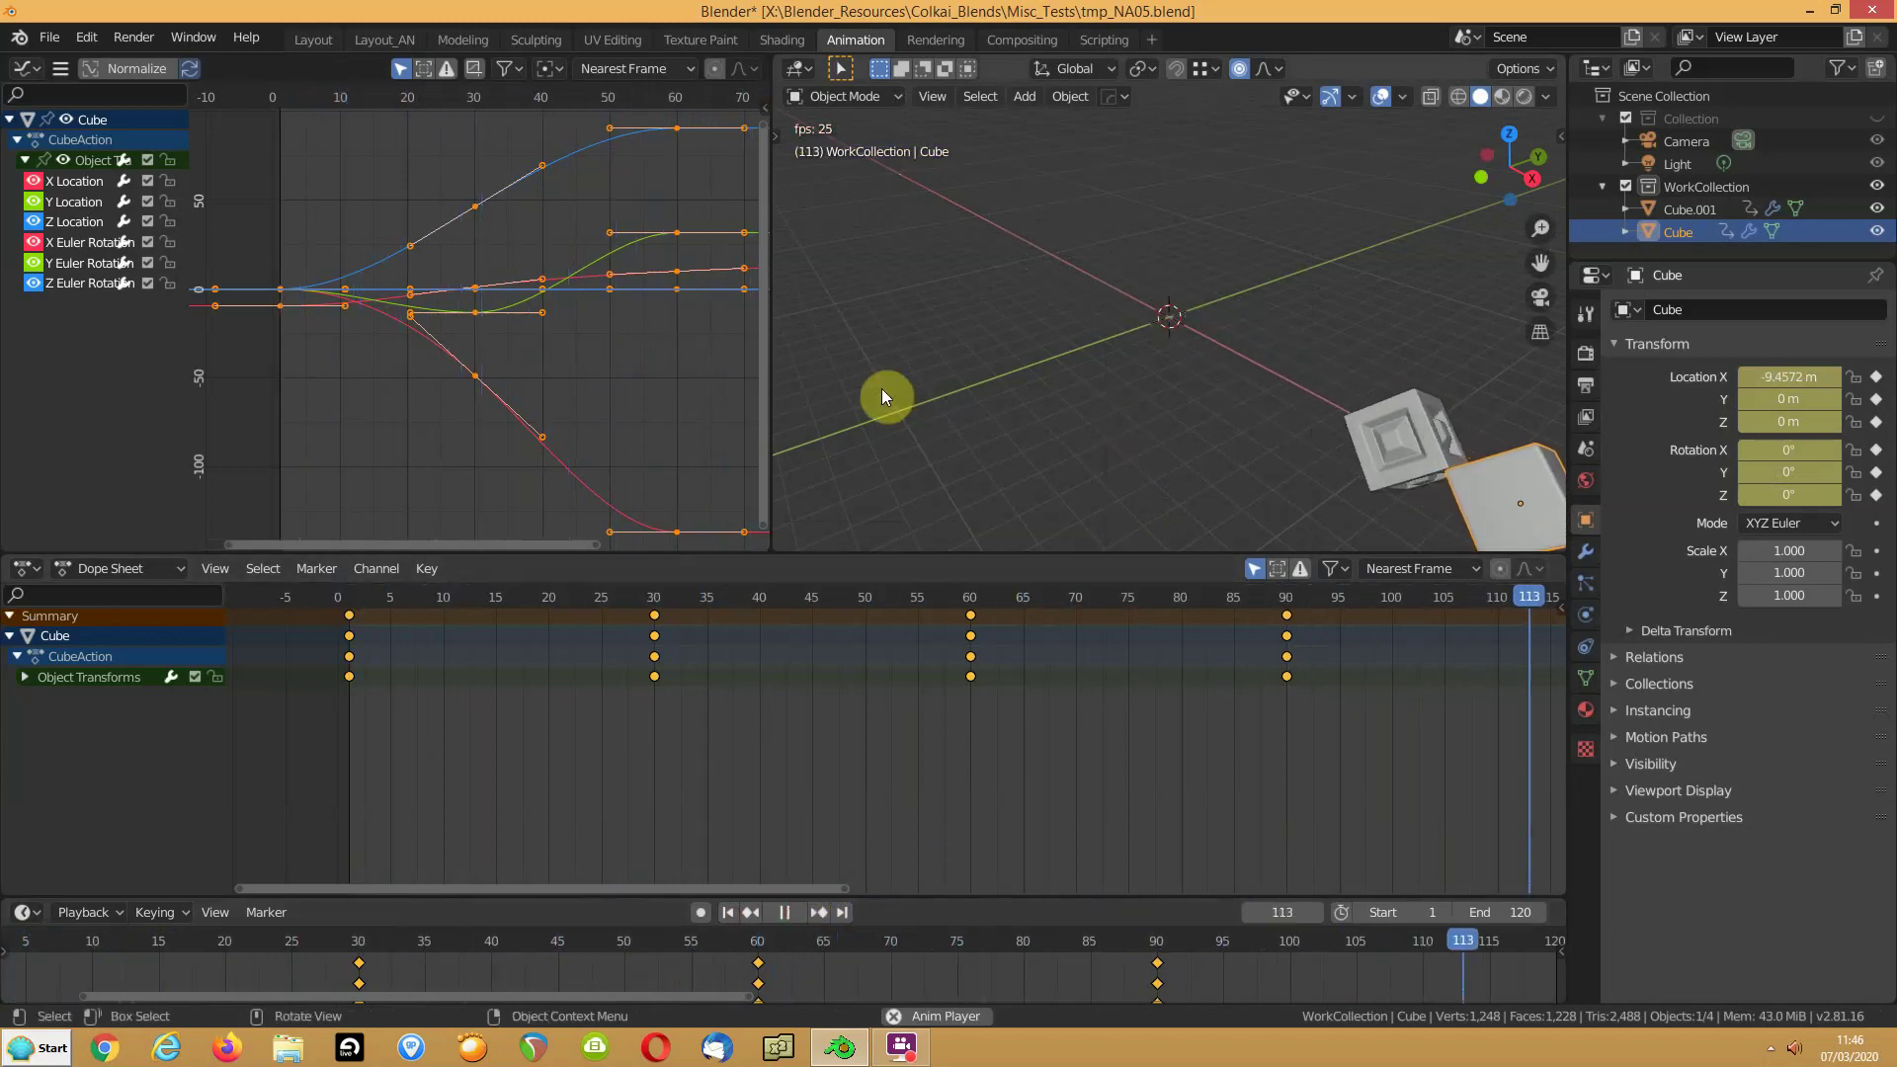
pyautogui.press('F3')
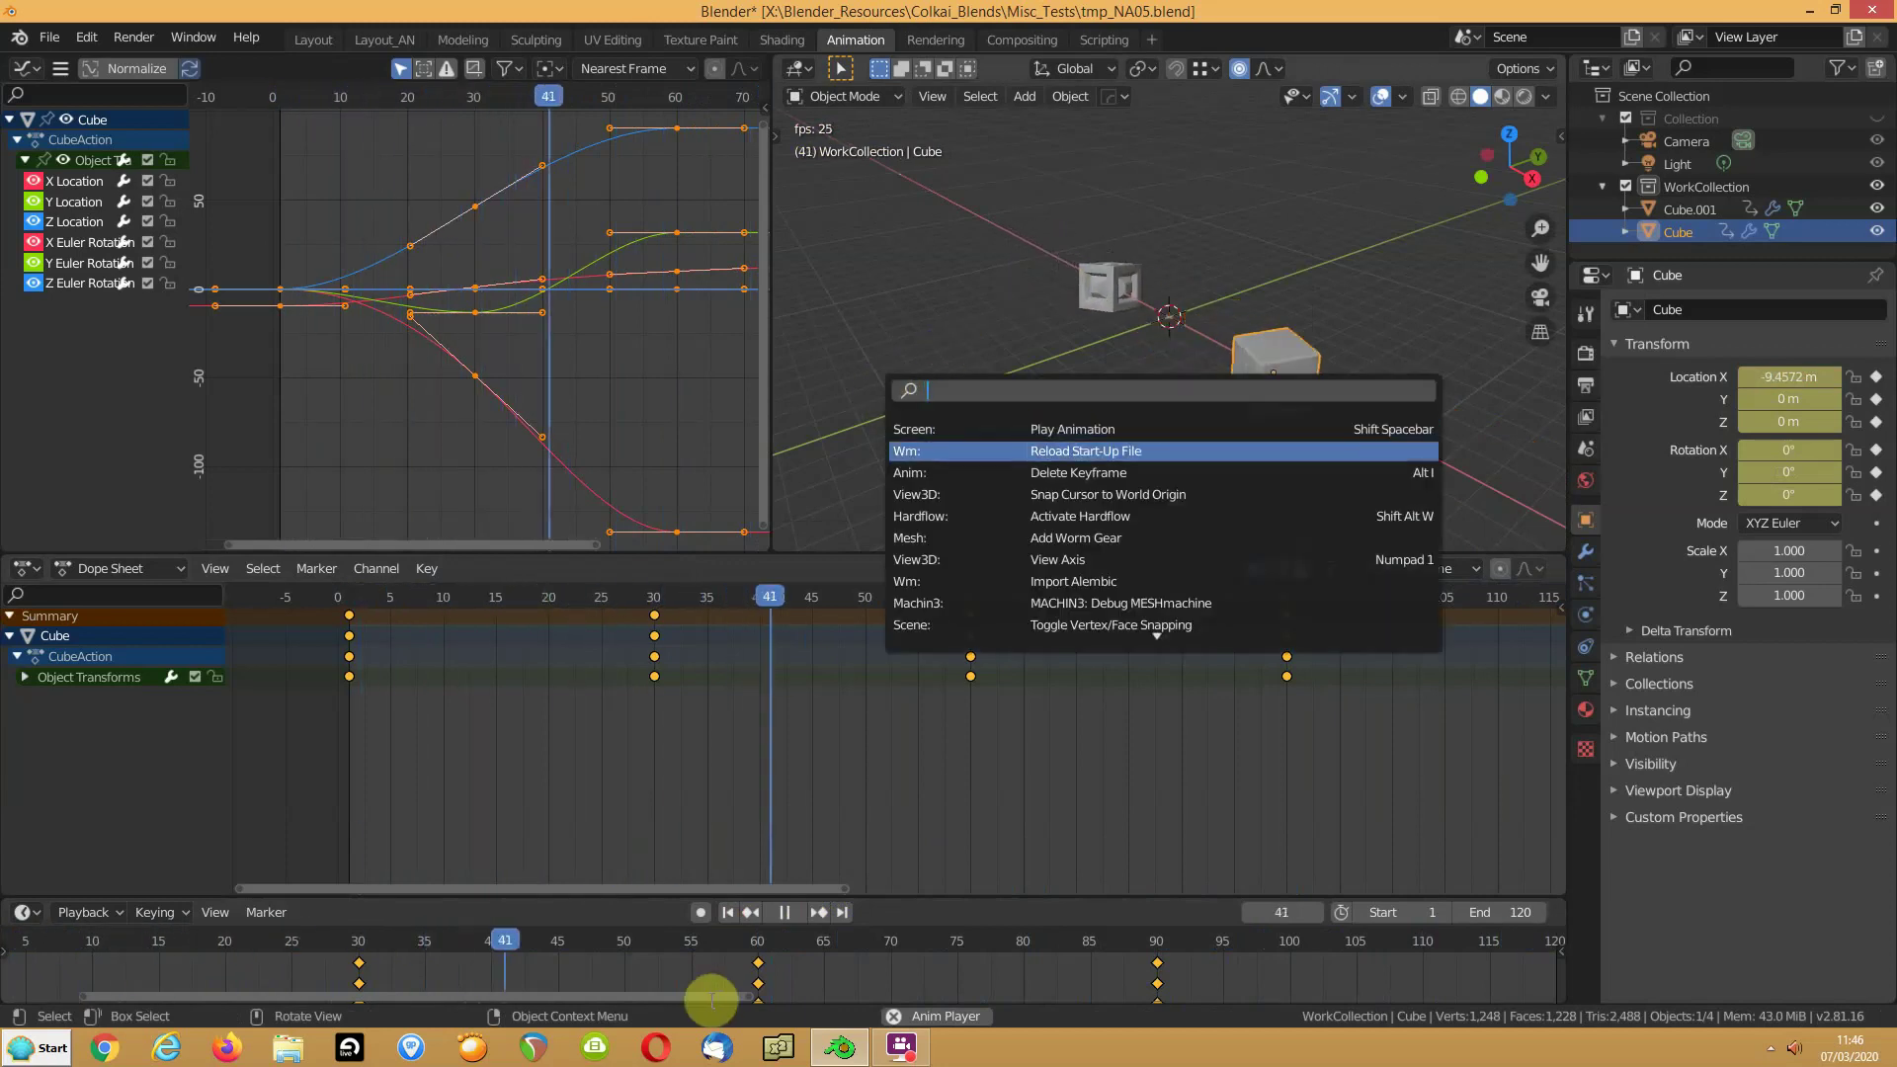
pyautogui.click(787, 912)
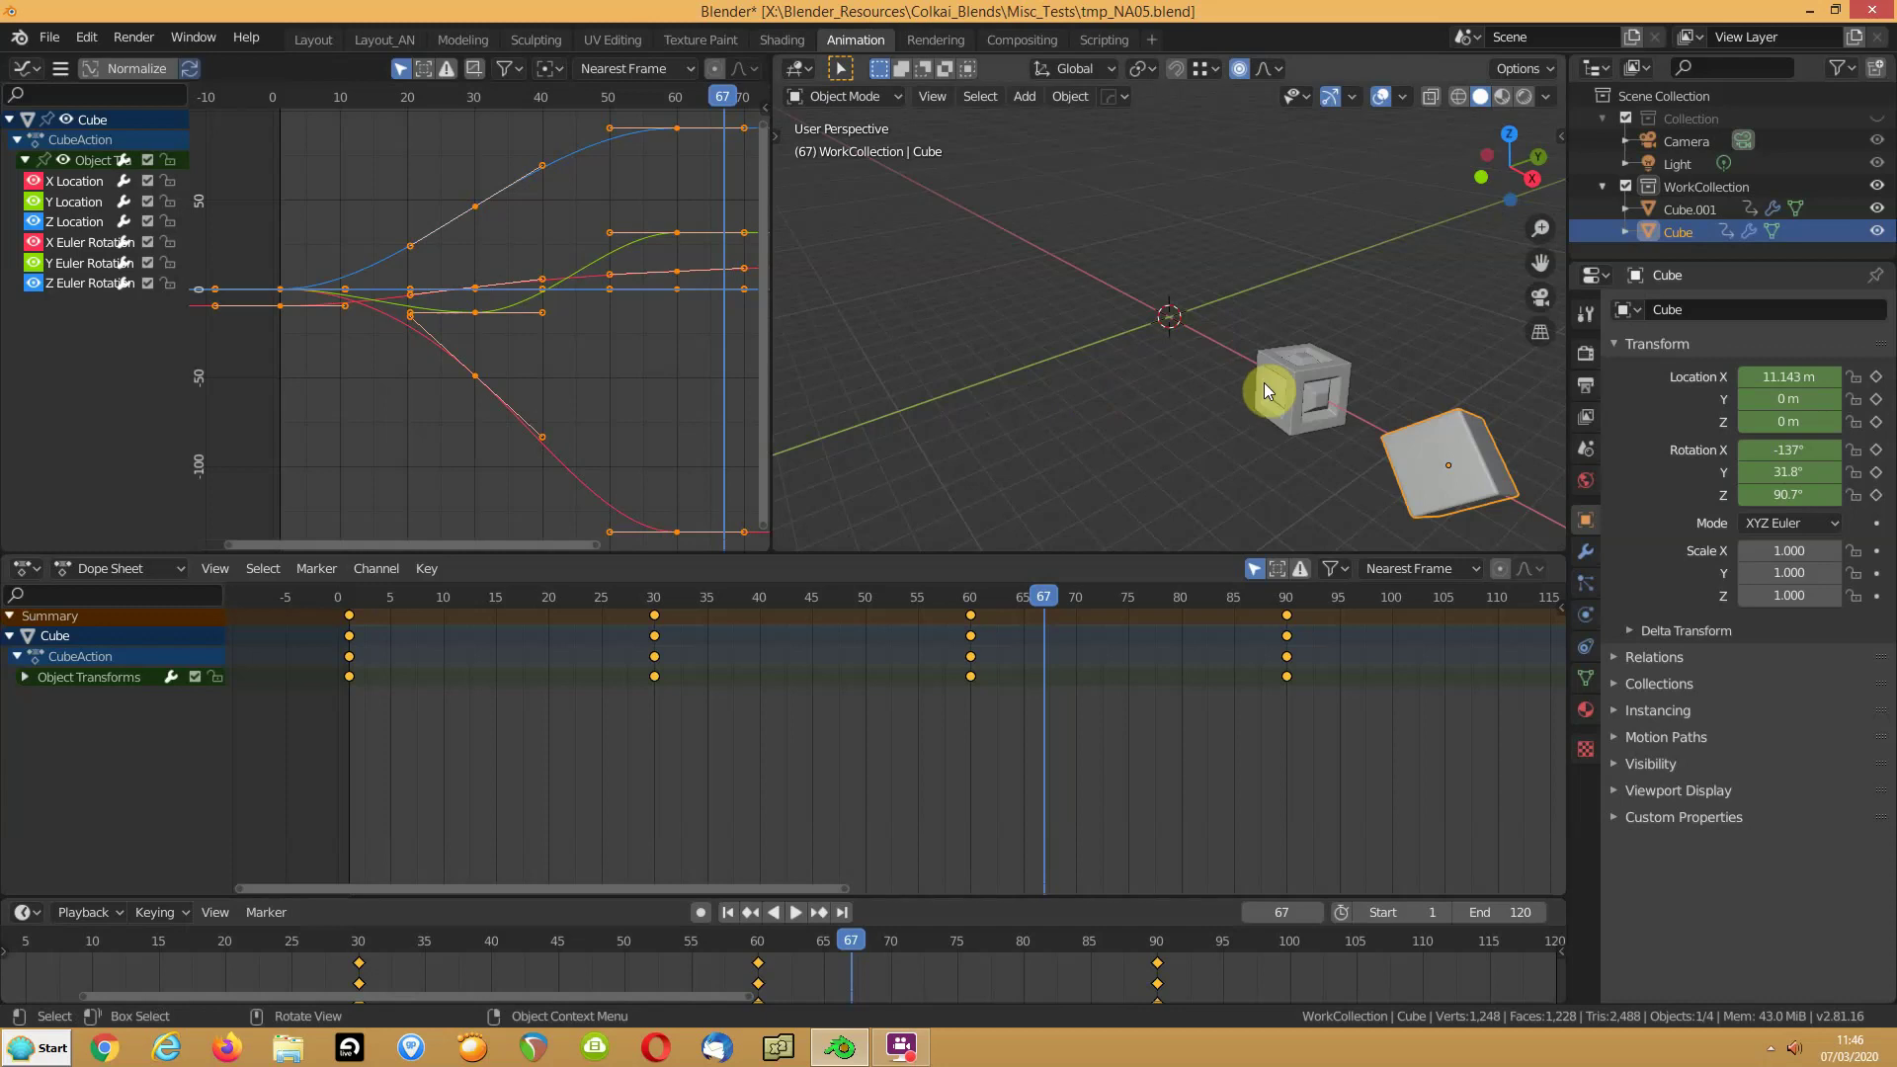
pyautogui.click(1296, 369)
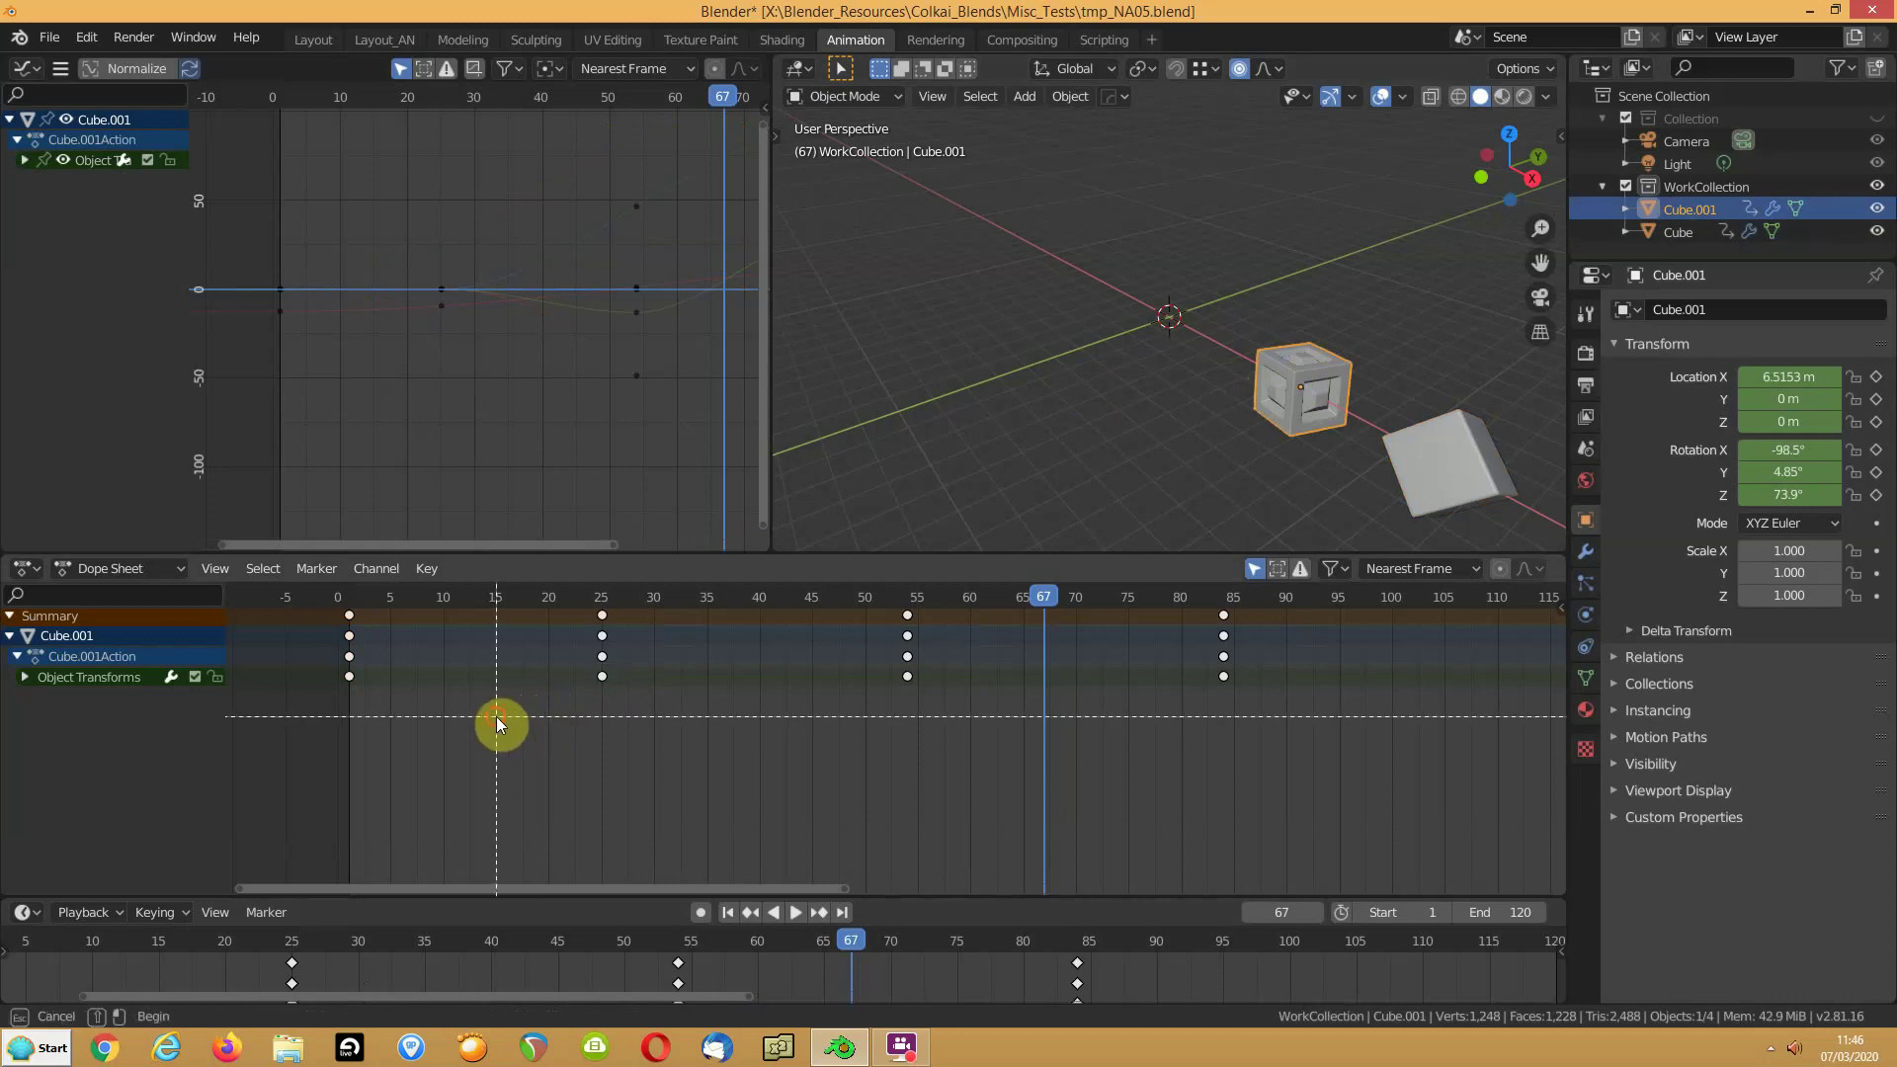
# Step: Shift Cube.001's keyframes at frames 25, 55 and 85 ten frames earlier to 15, 44 and 74
pyautogui.moveTo(504, 724); pyautogui.dragTo(1285, 581)
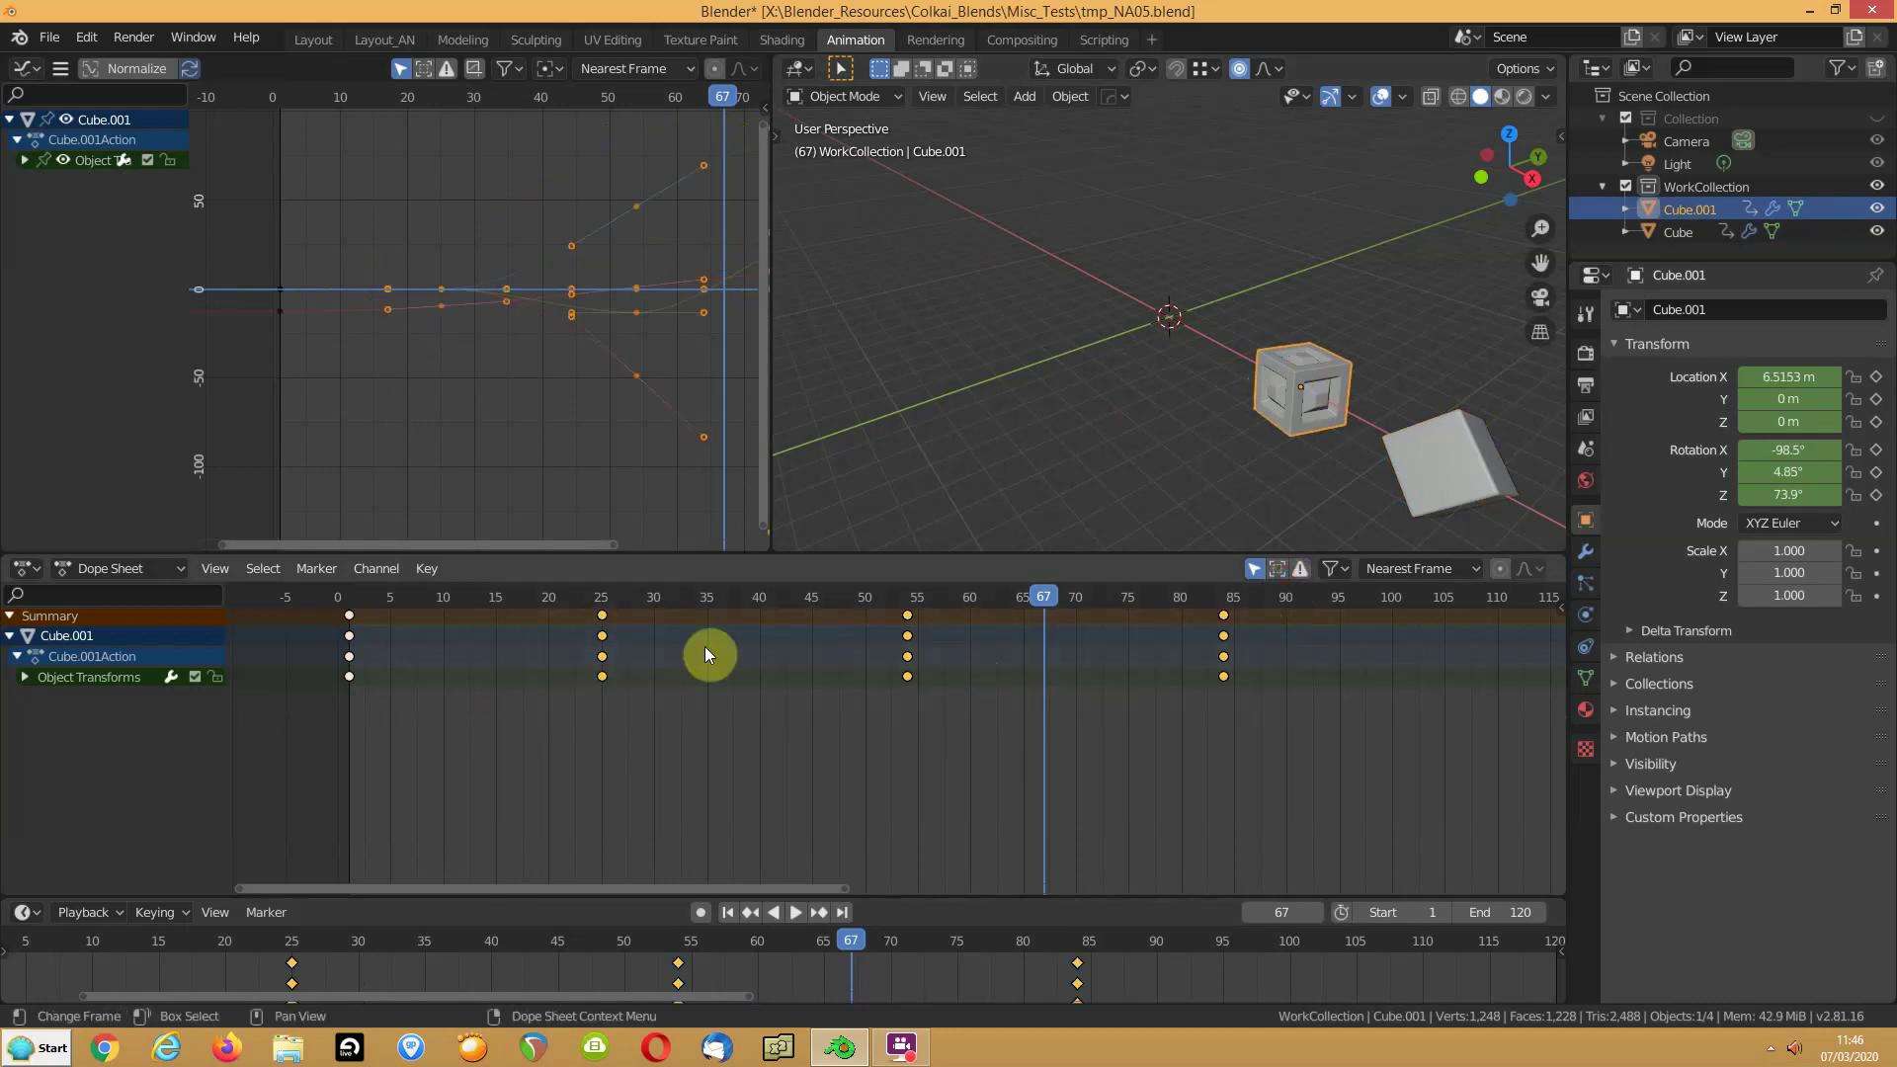
pyautogui.press('g')
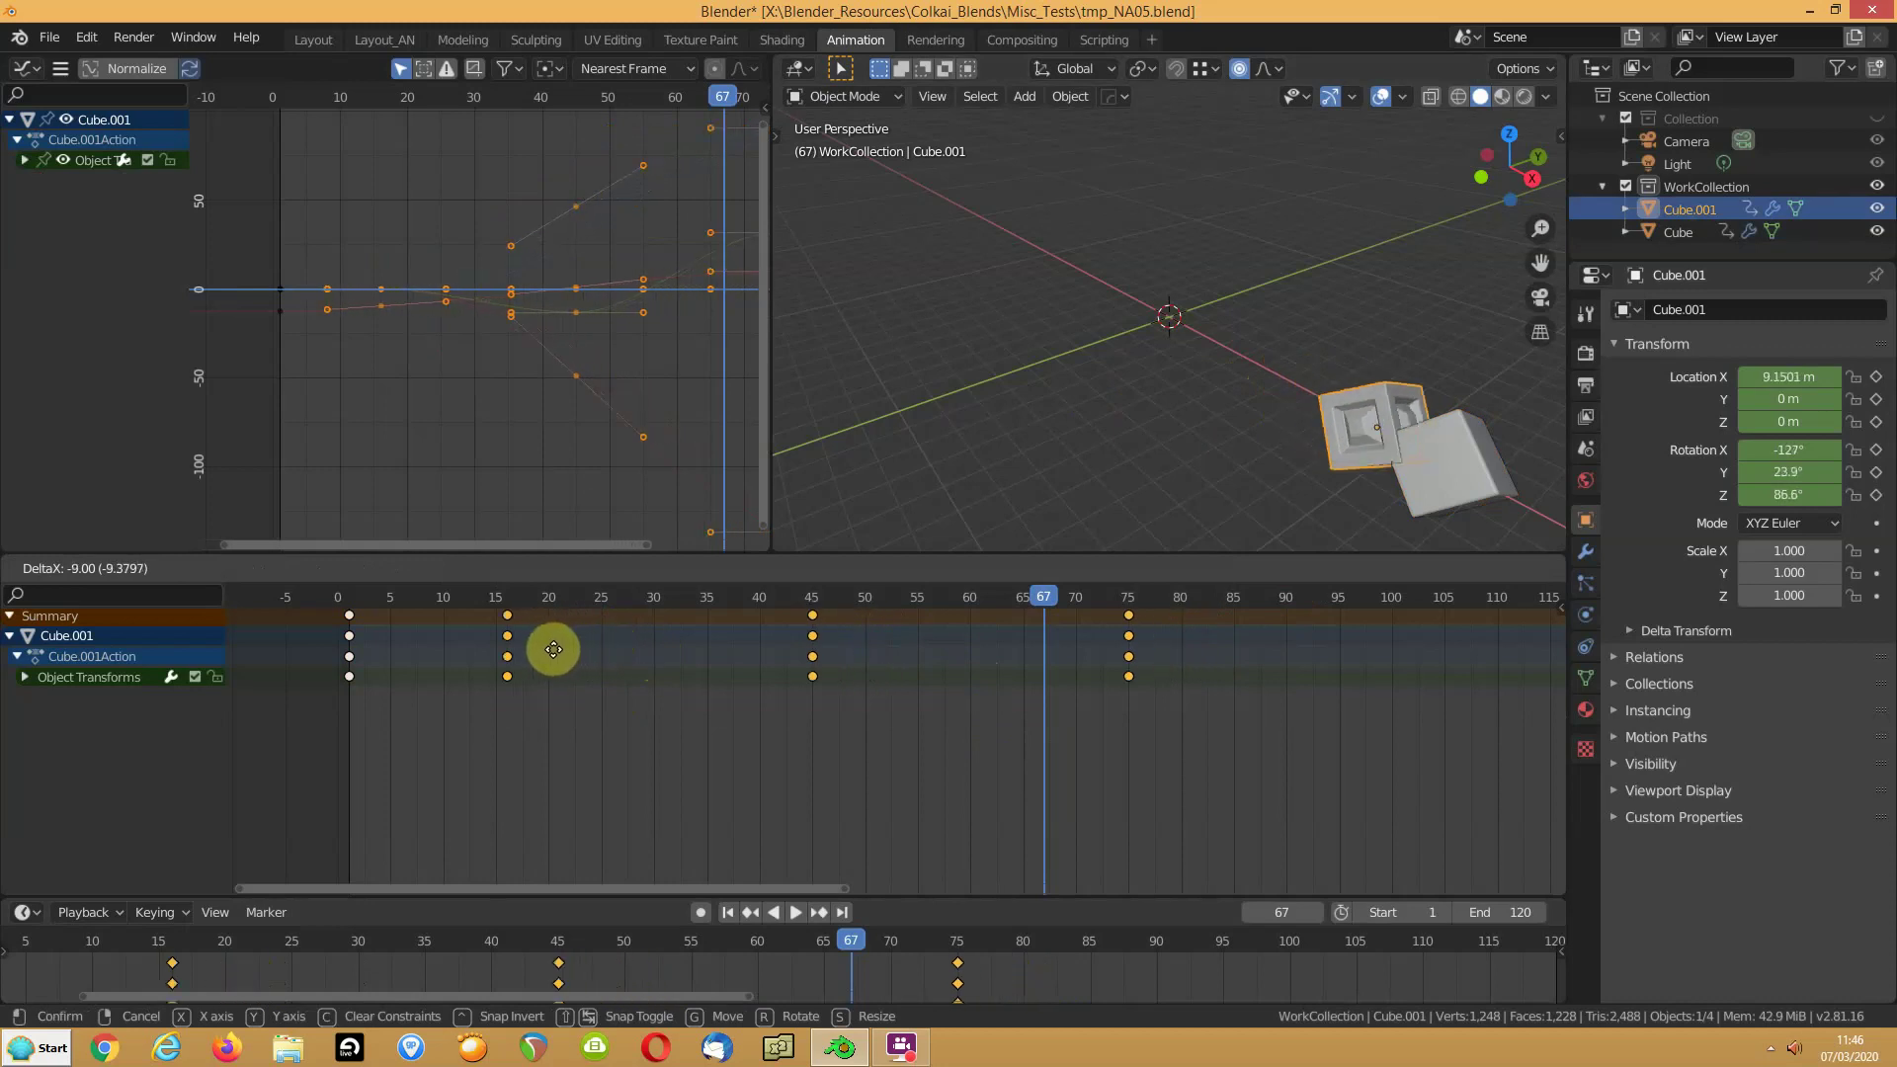
pyautogui.click(566, 654)
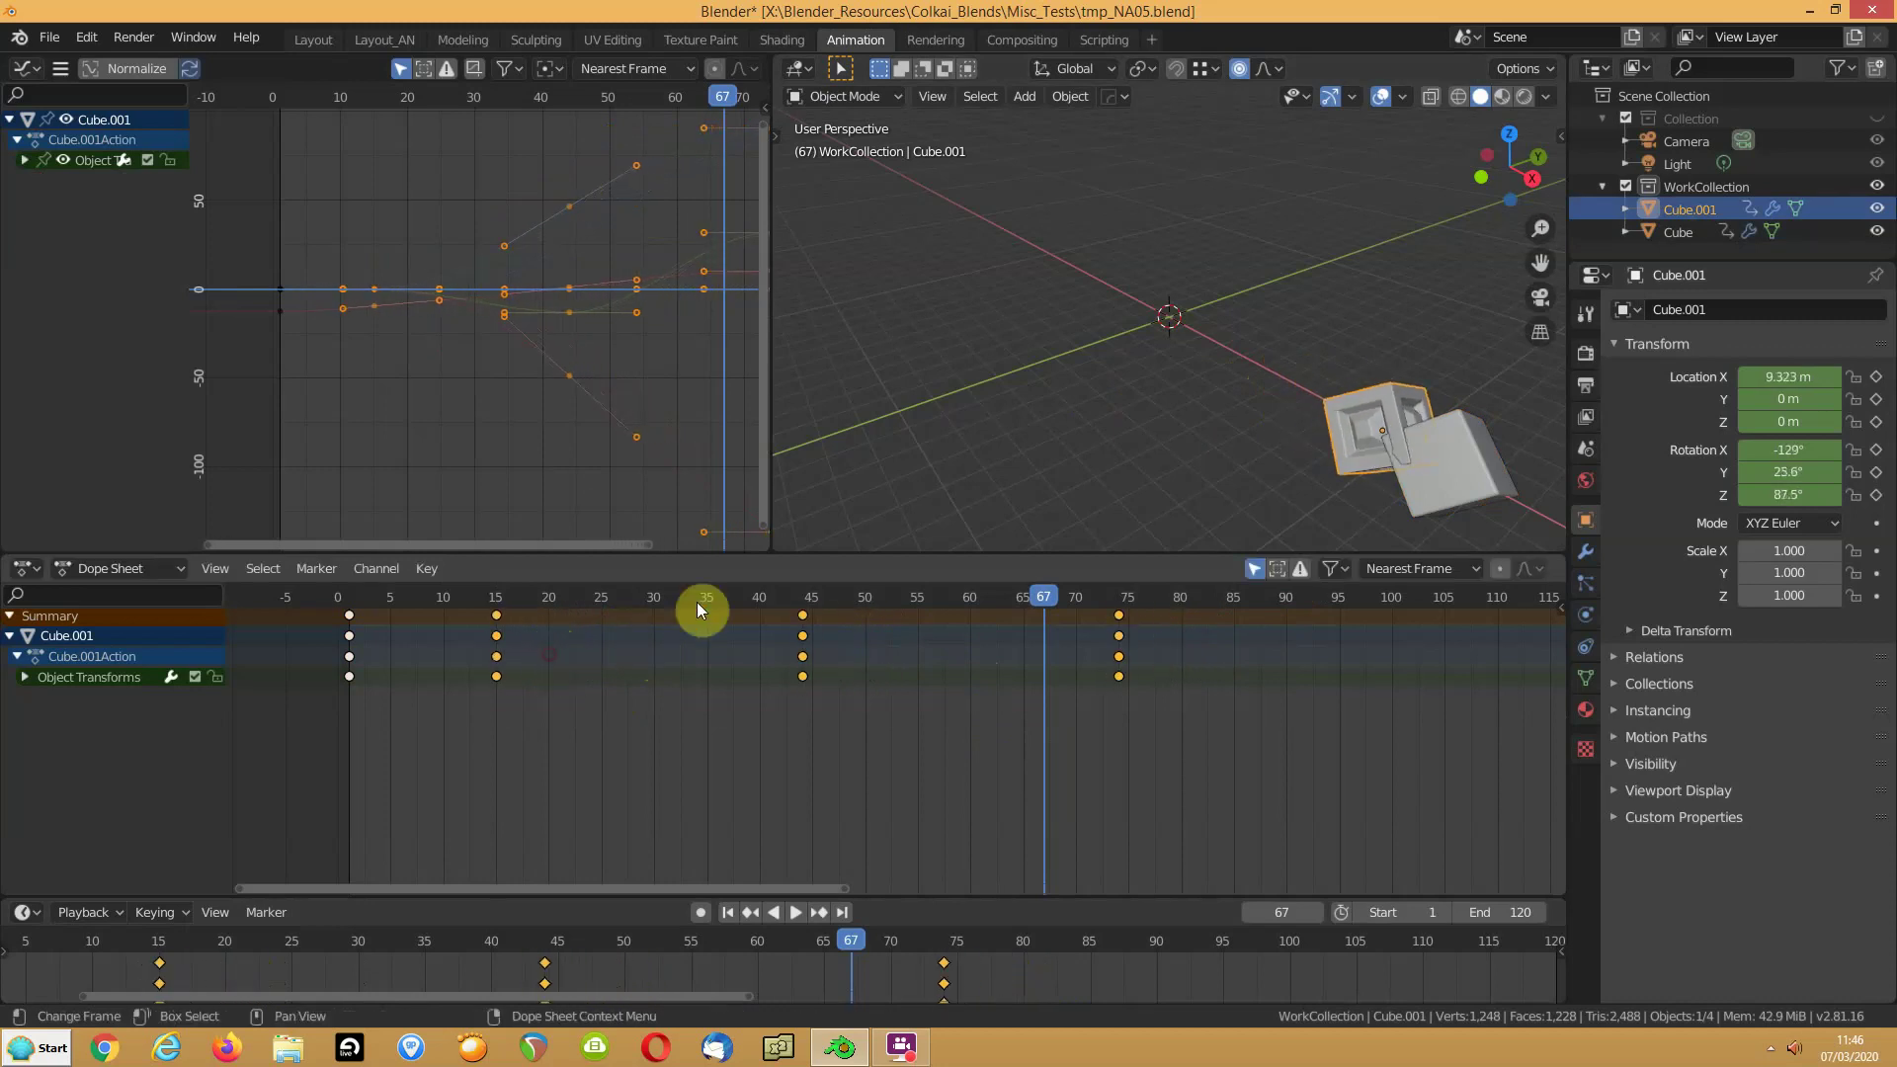
# Step: Replay the animation from frame 1 to compare both cubes, then stop it
pyautogui.click(732, 911)
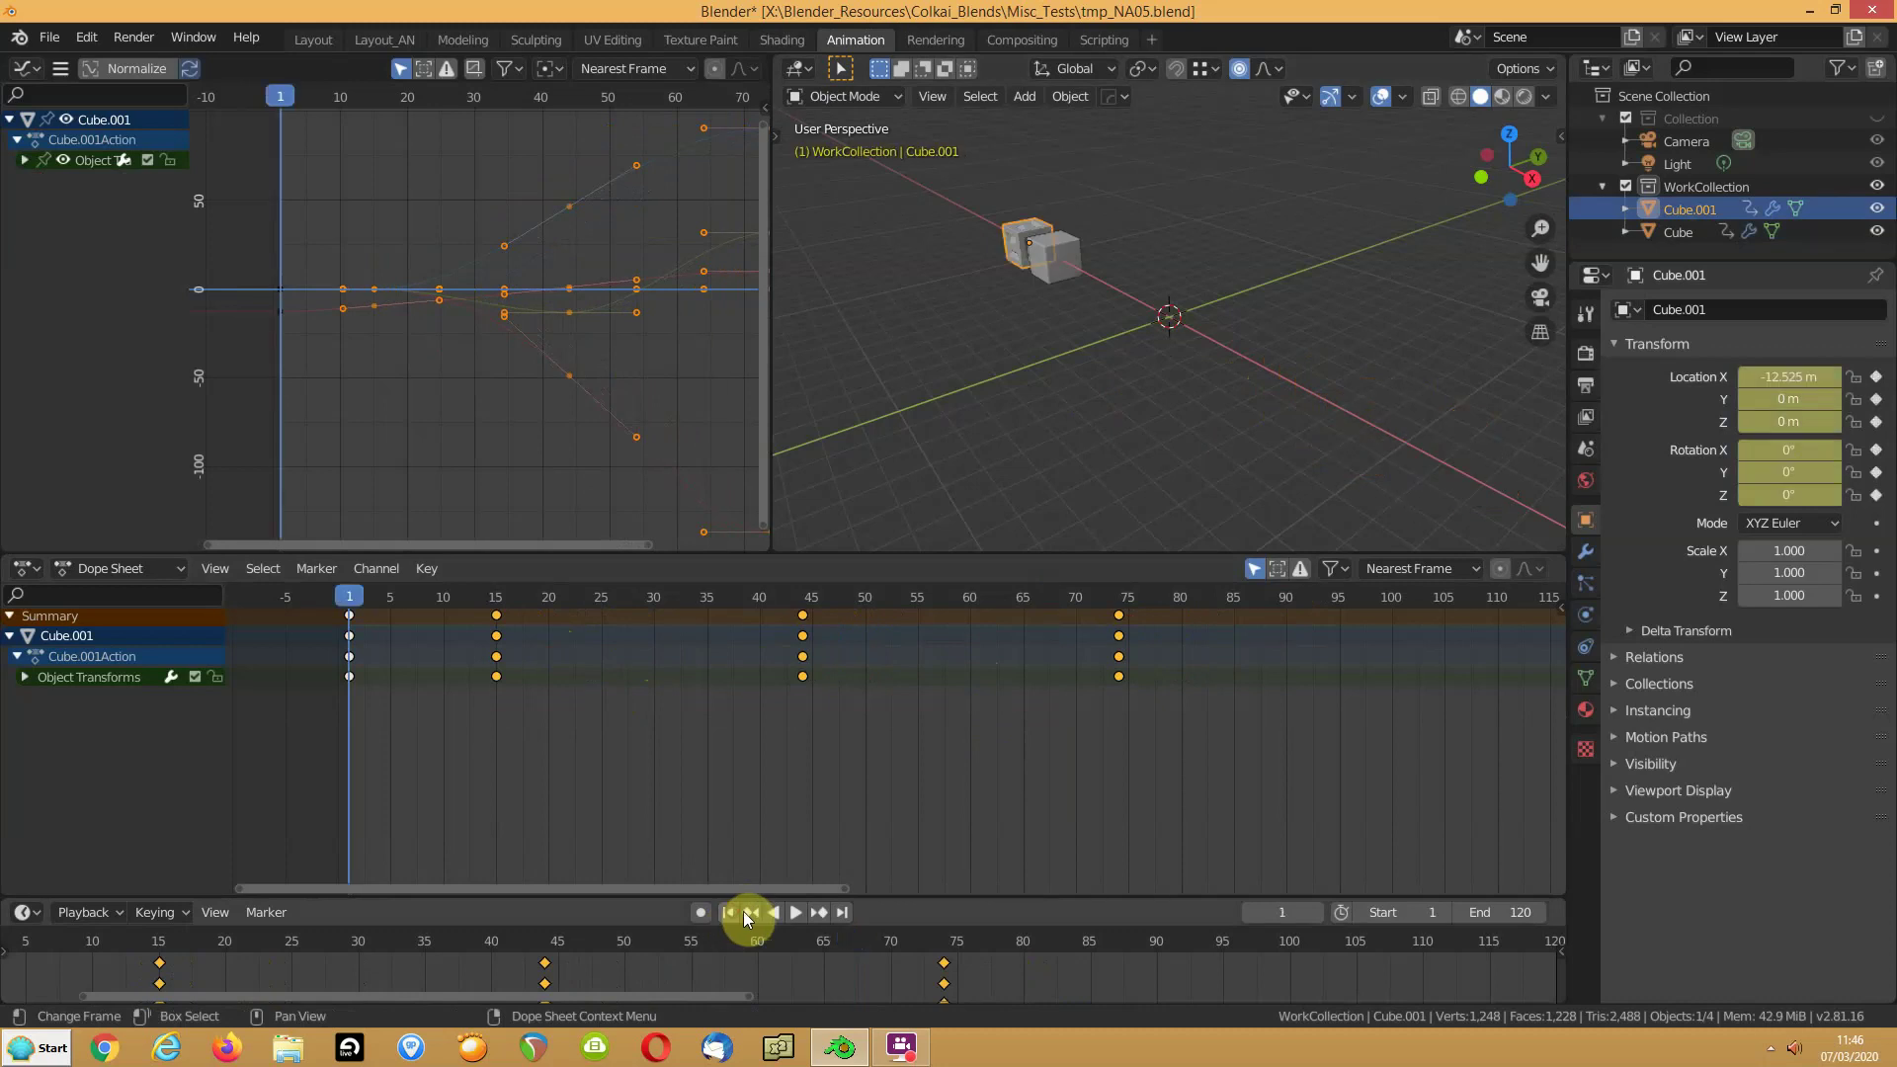
pyautogui.click(798, 911)
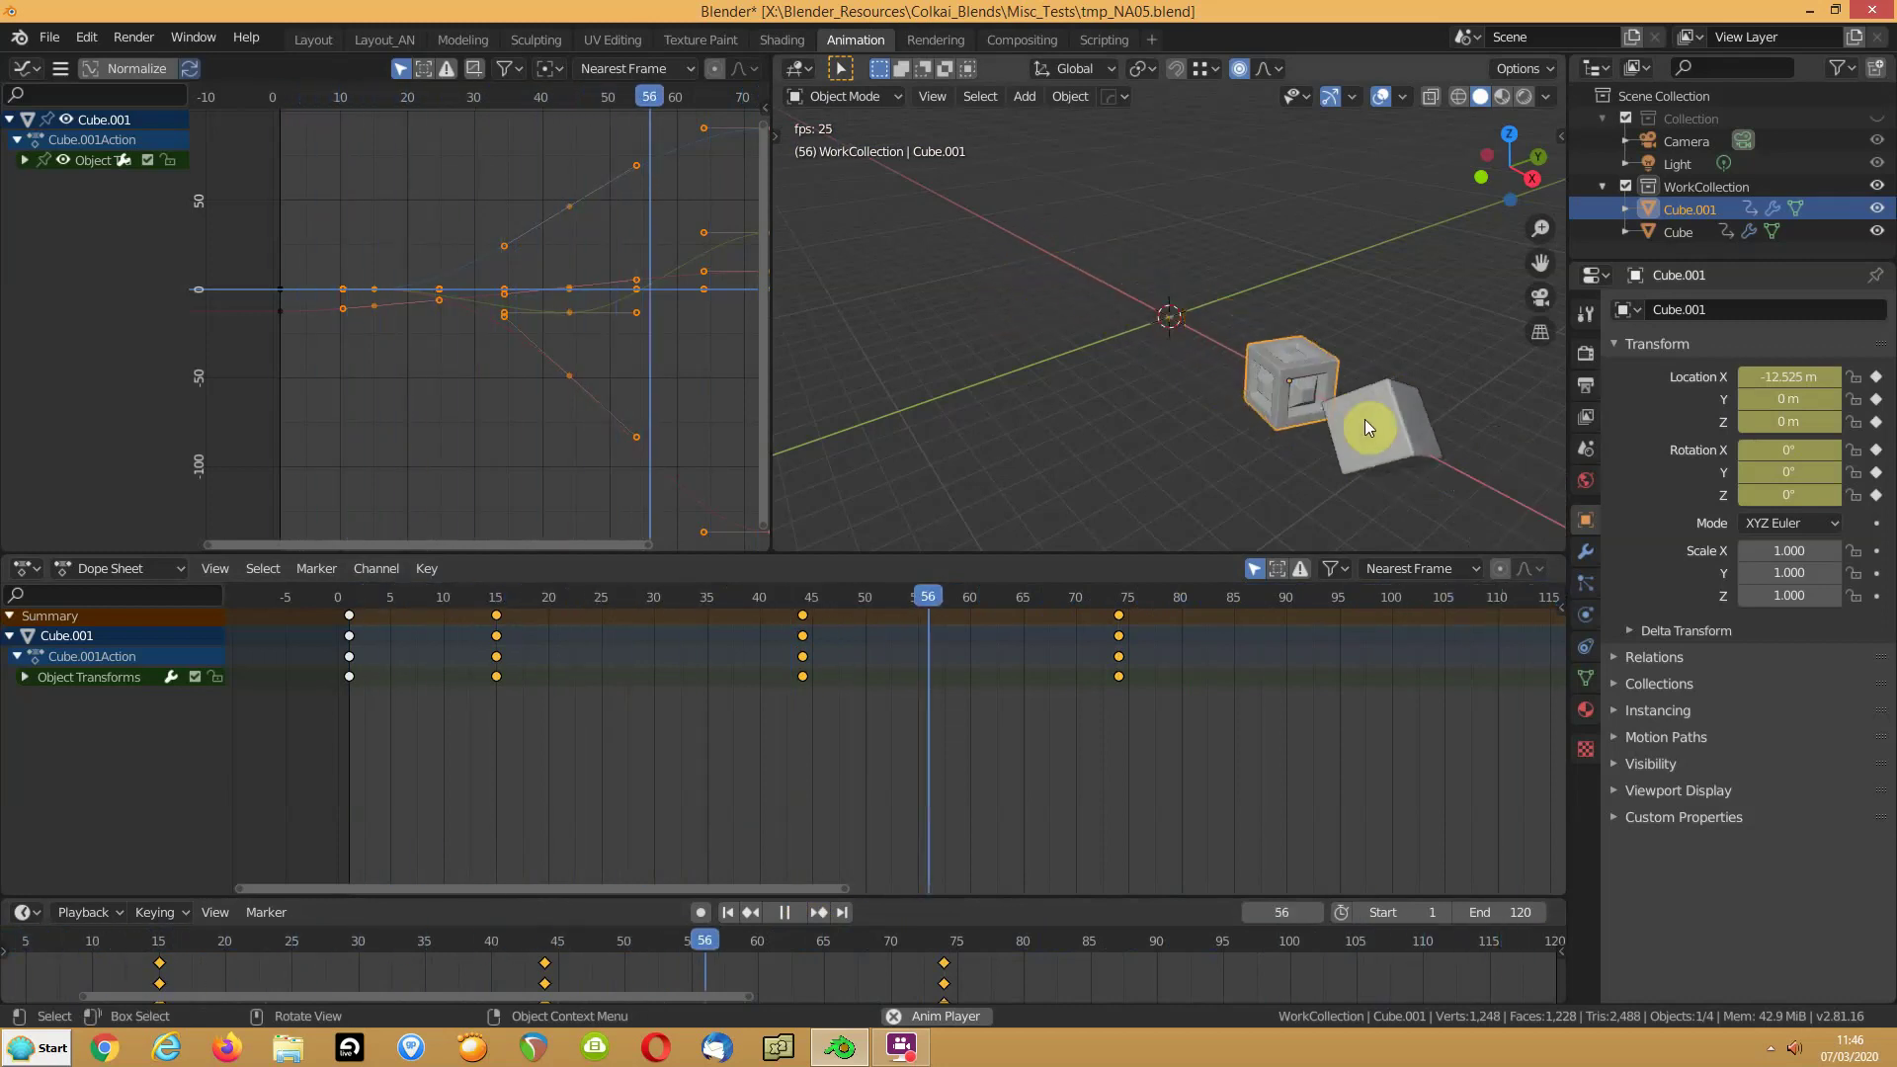
pyautogui.rightClick(1450, 473)
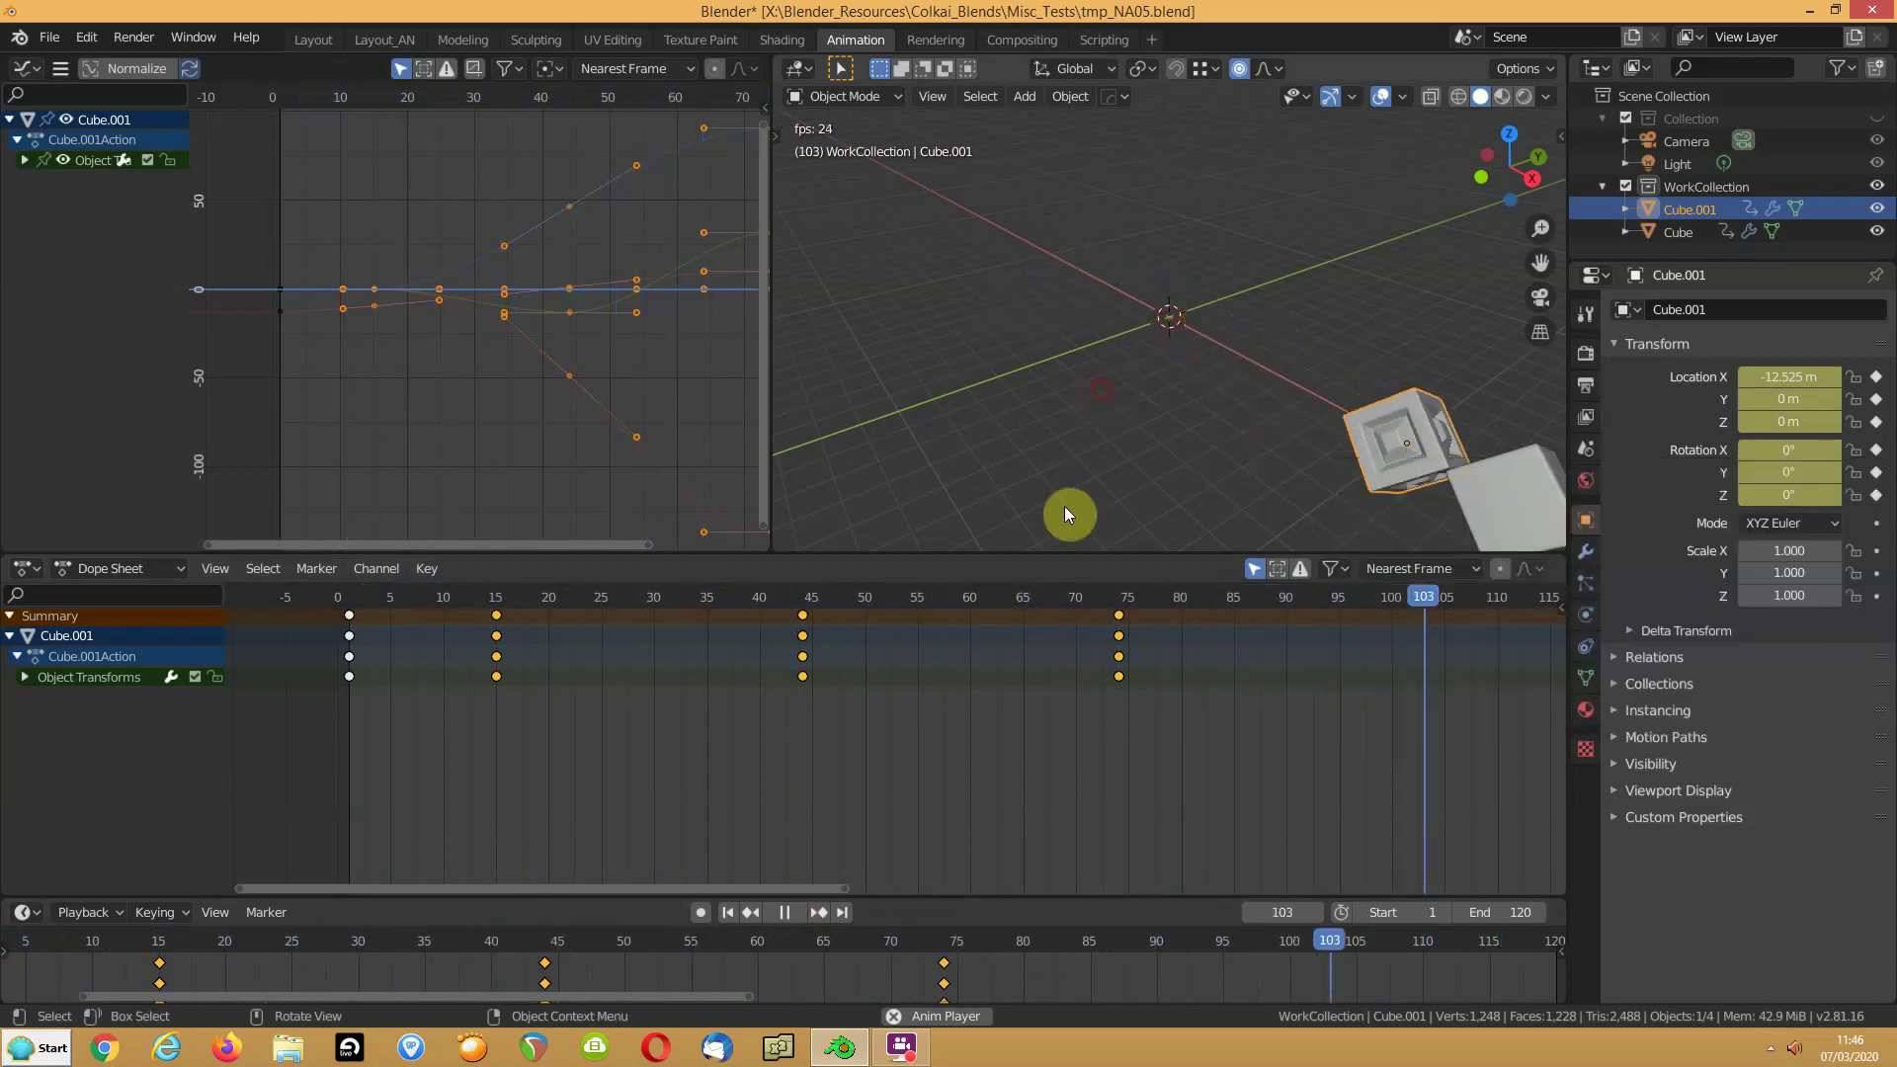
pyautogui.click(782, 912)
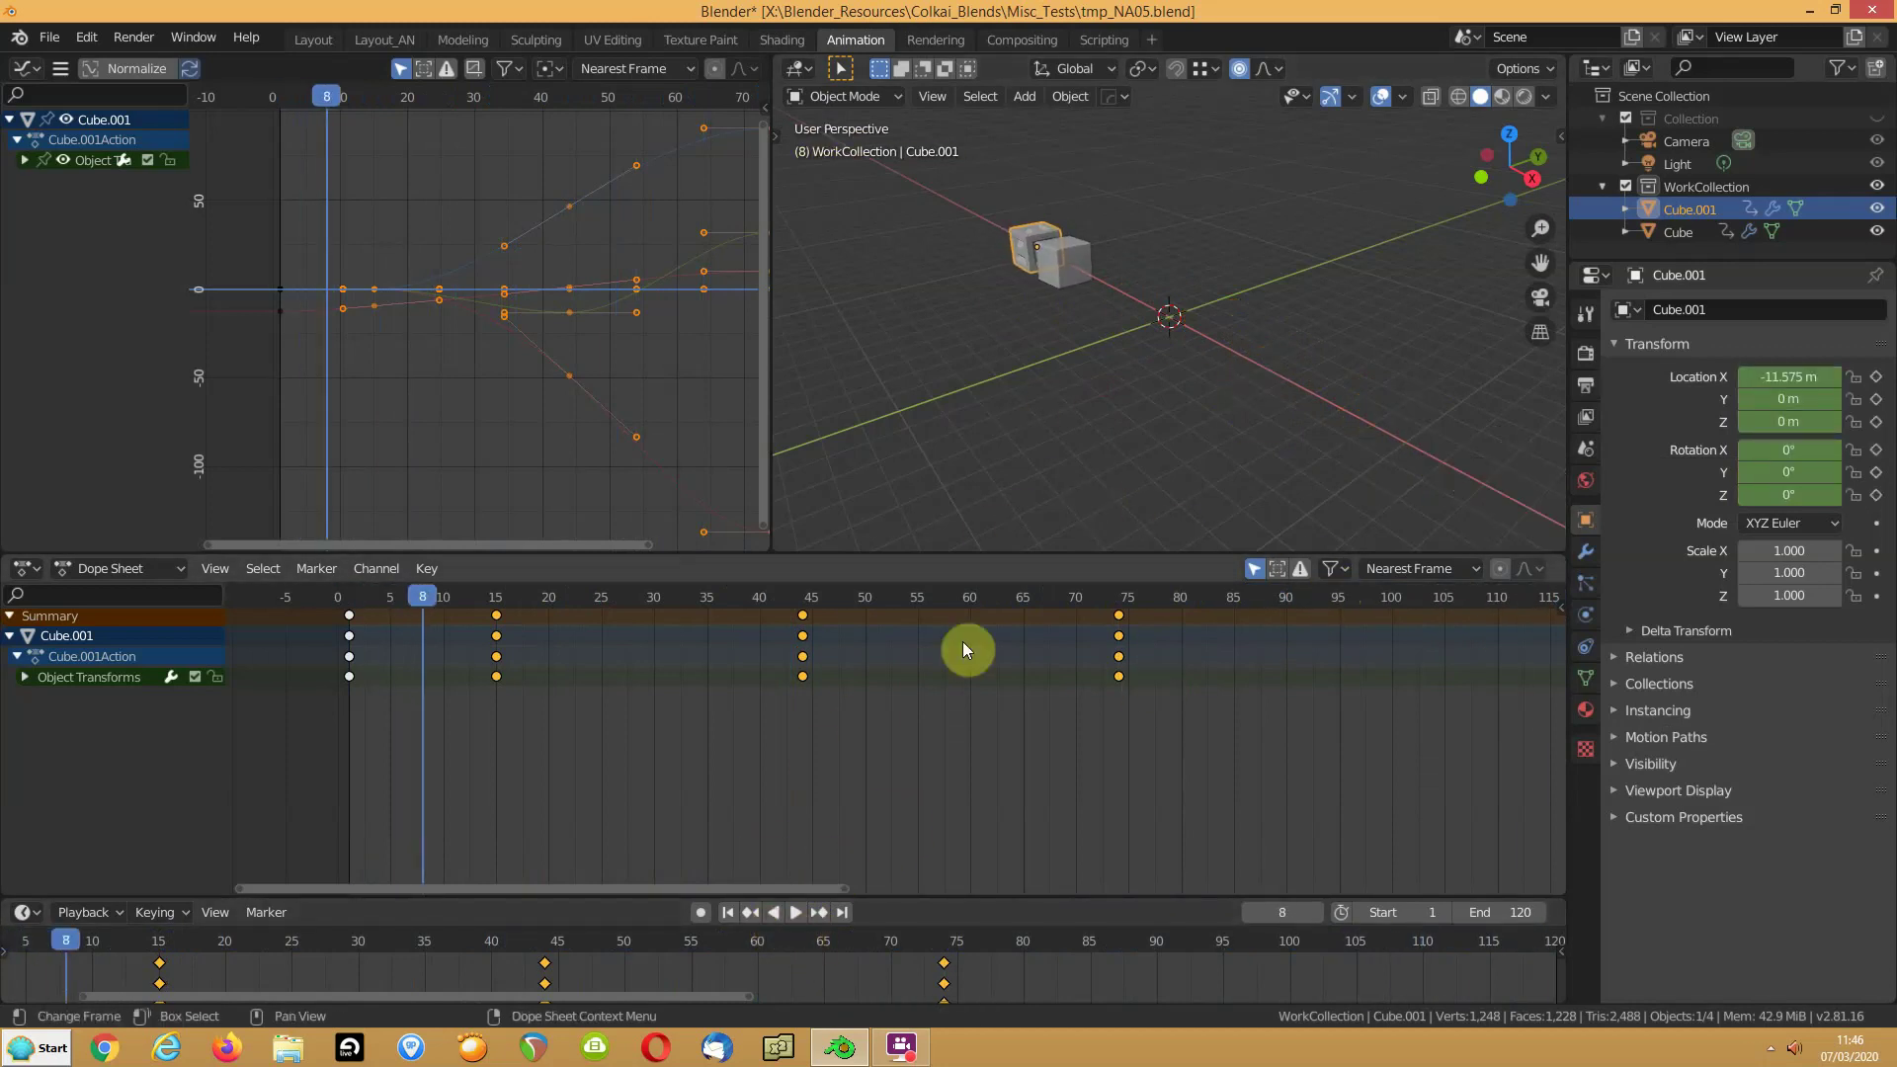
# Step: Move the Cube's frame-90 keyframes back to frame 85
pyautogui.moveTo(1120, 604); pyautogui.dragTo(1264, 619)
pyautogui.click(1506, 482)
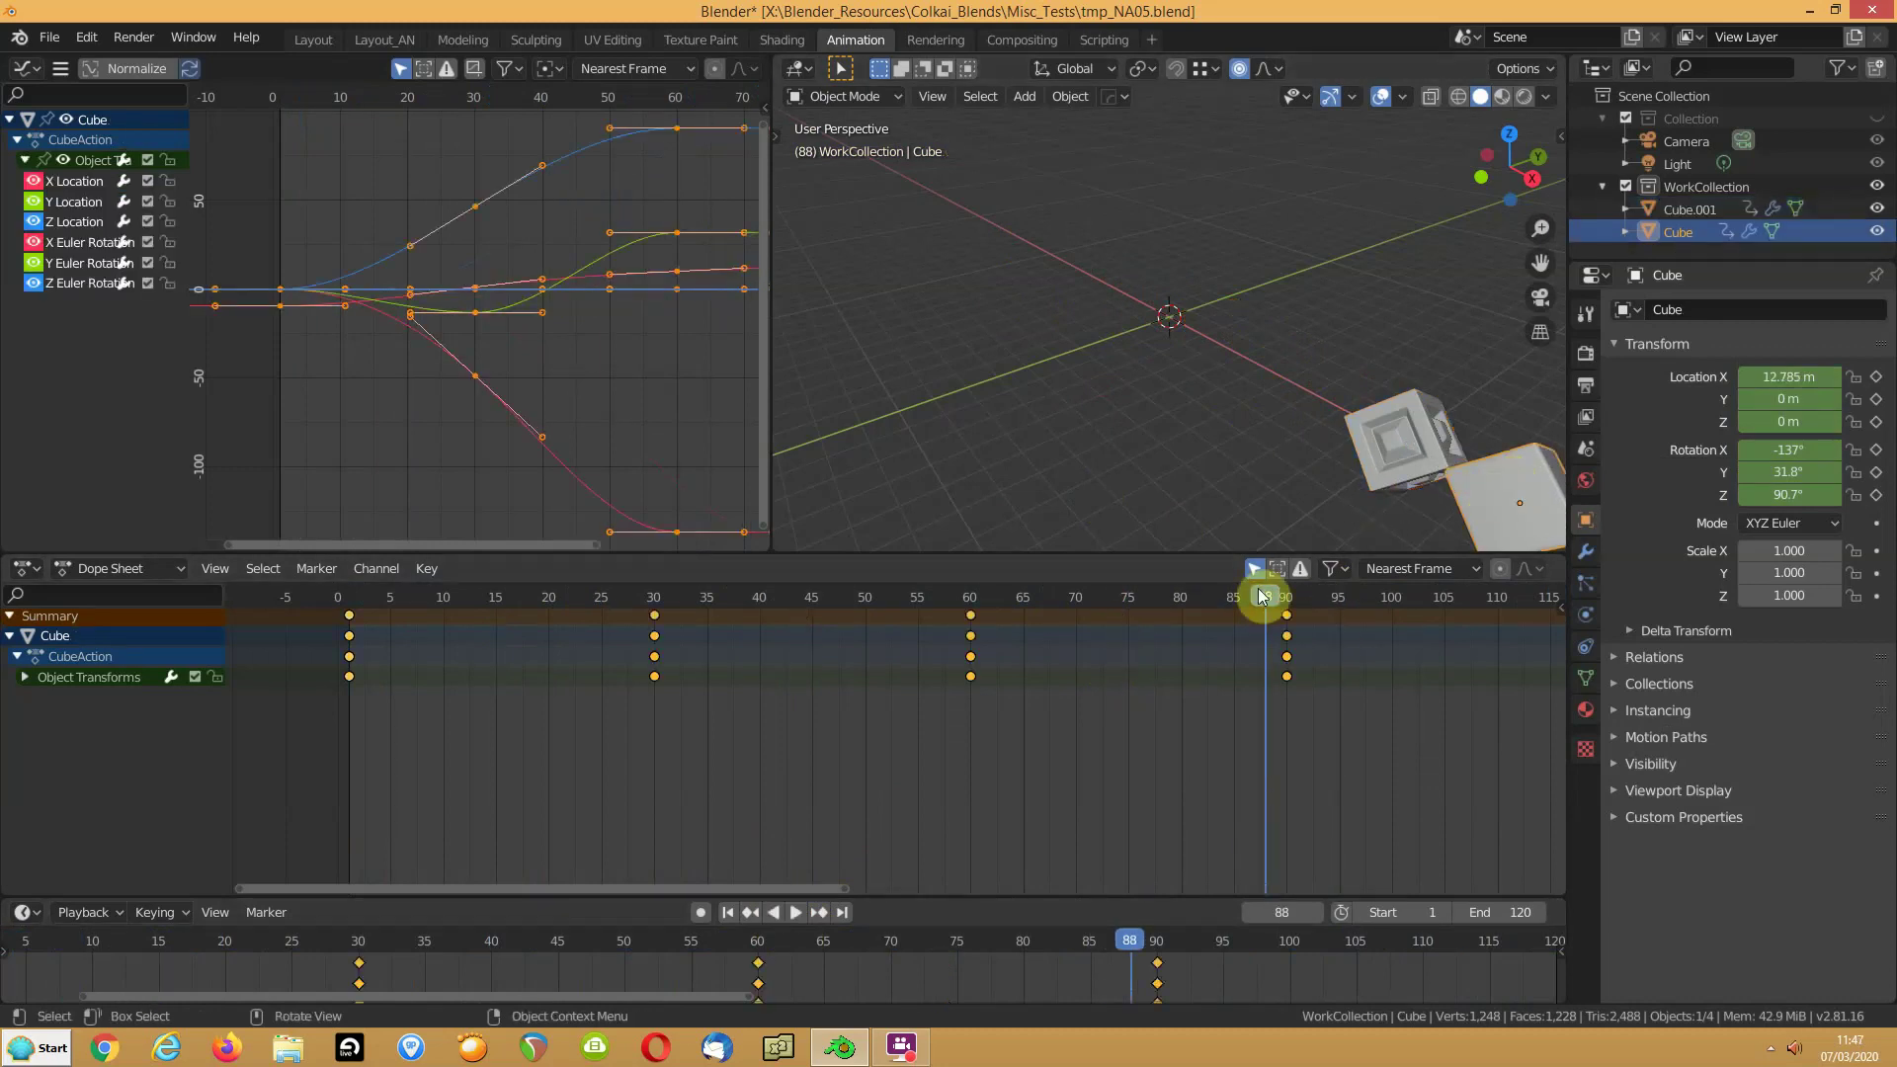
pyautogui.click(1259, 682)
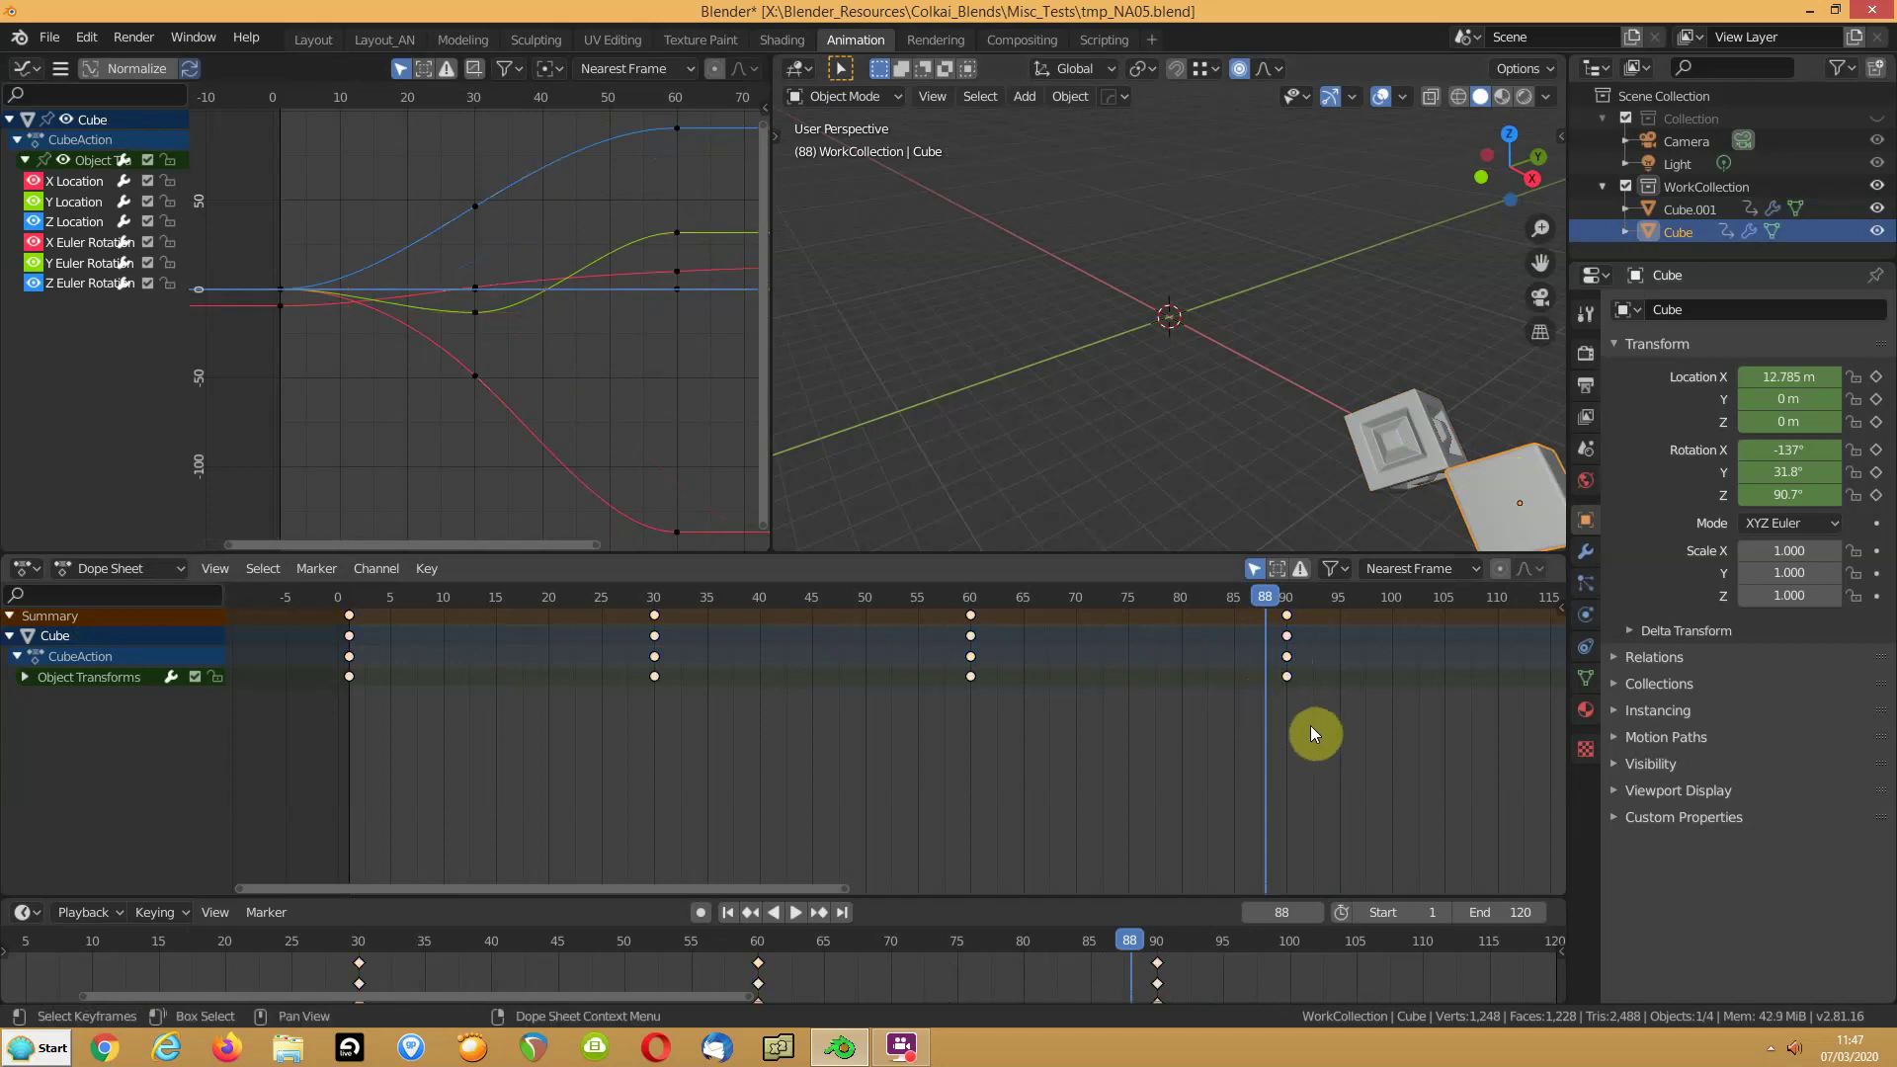
pyautogui.click(1286, 677)
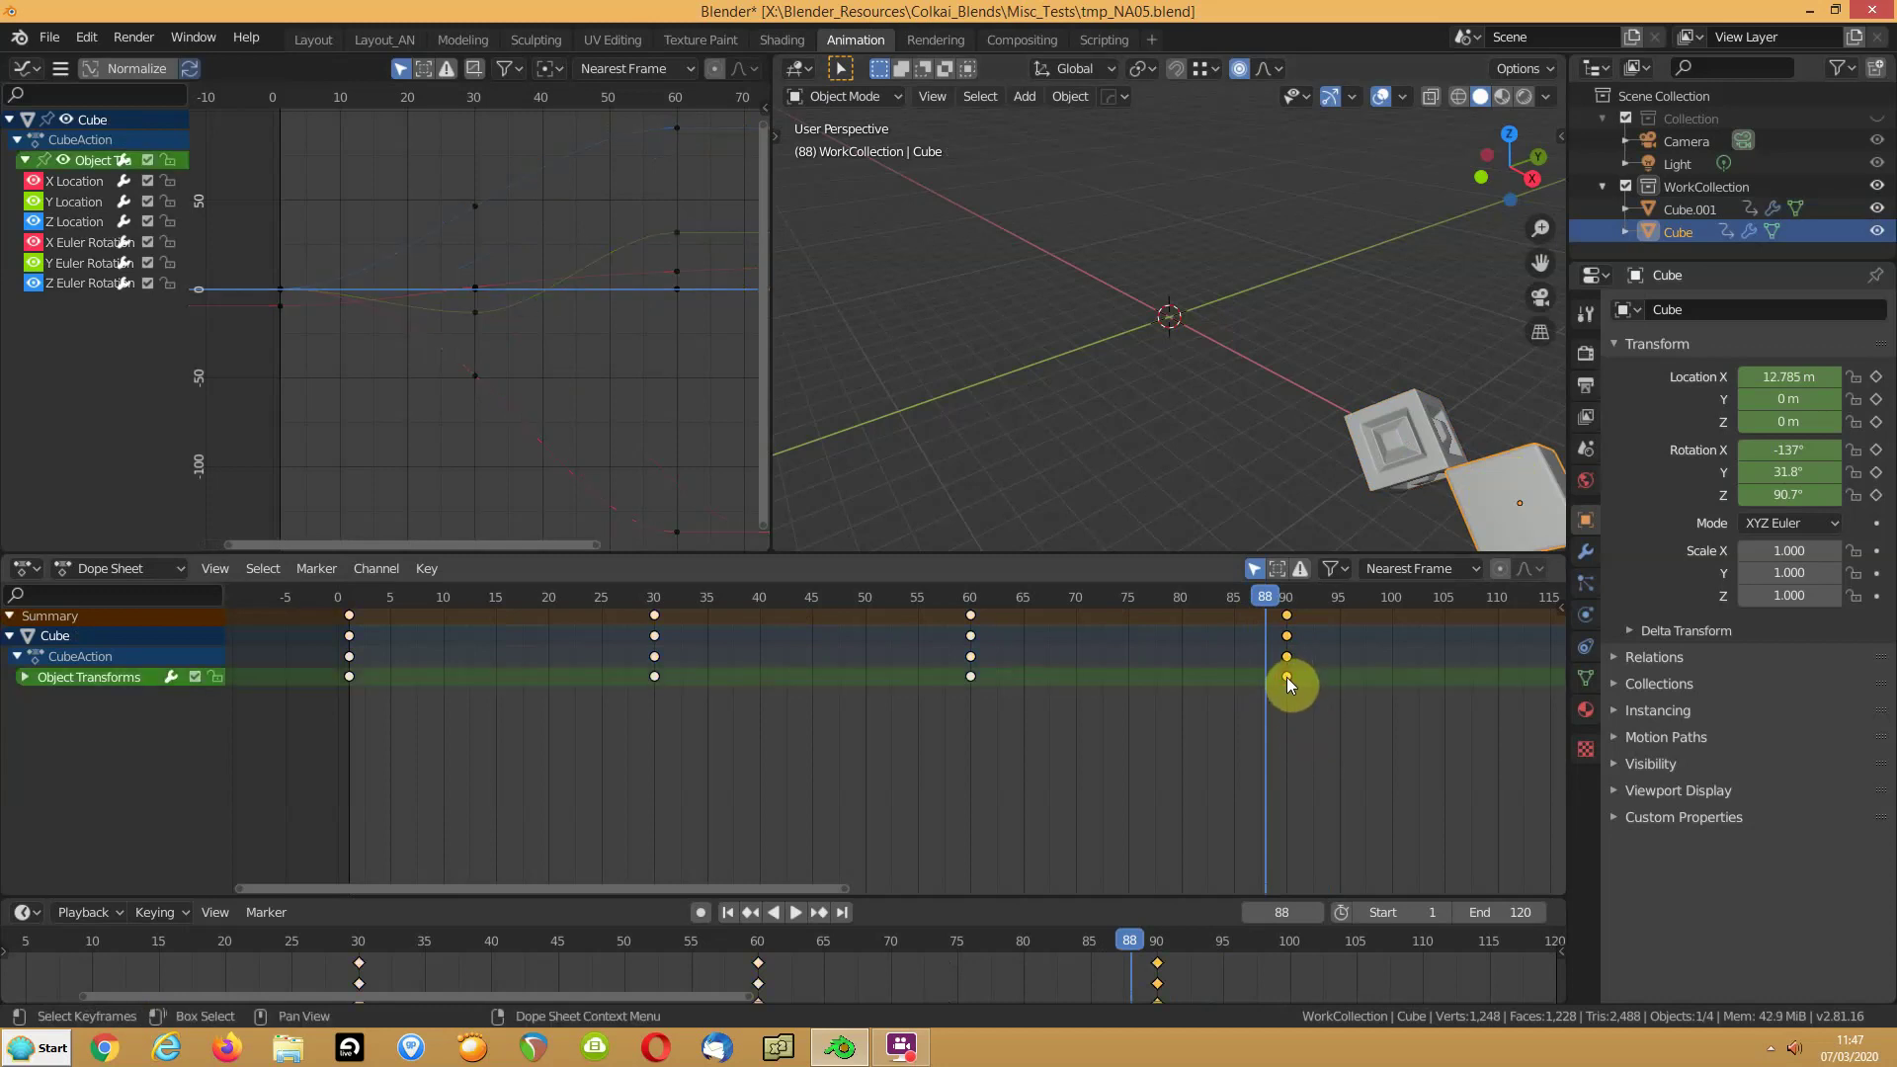
pyautogui.press('g')
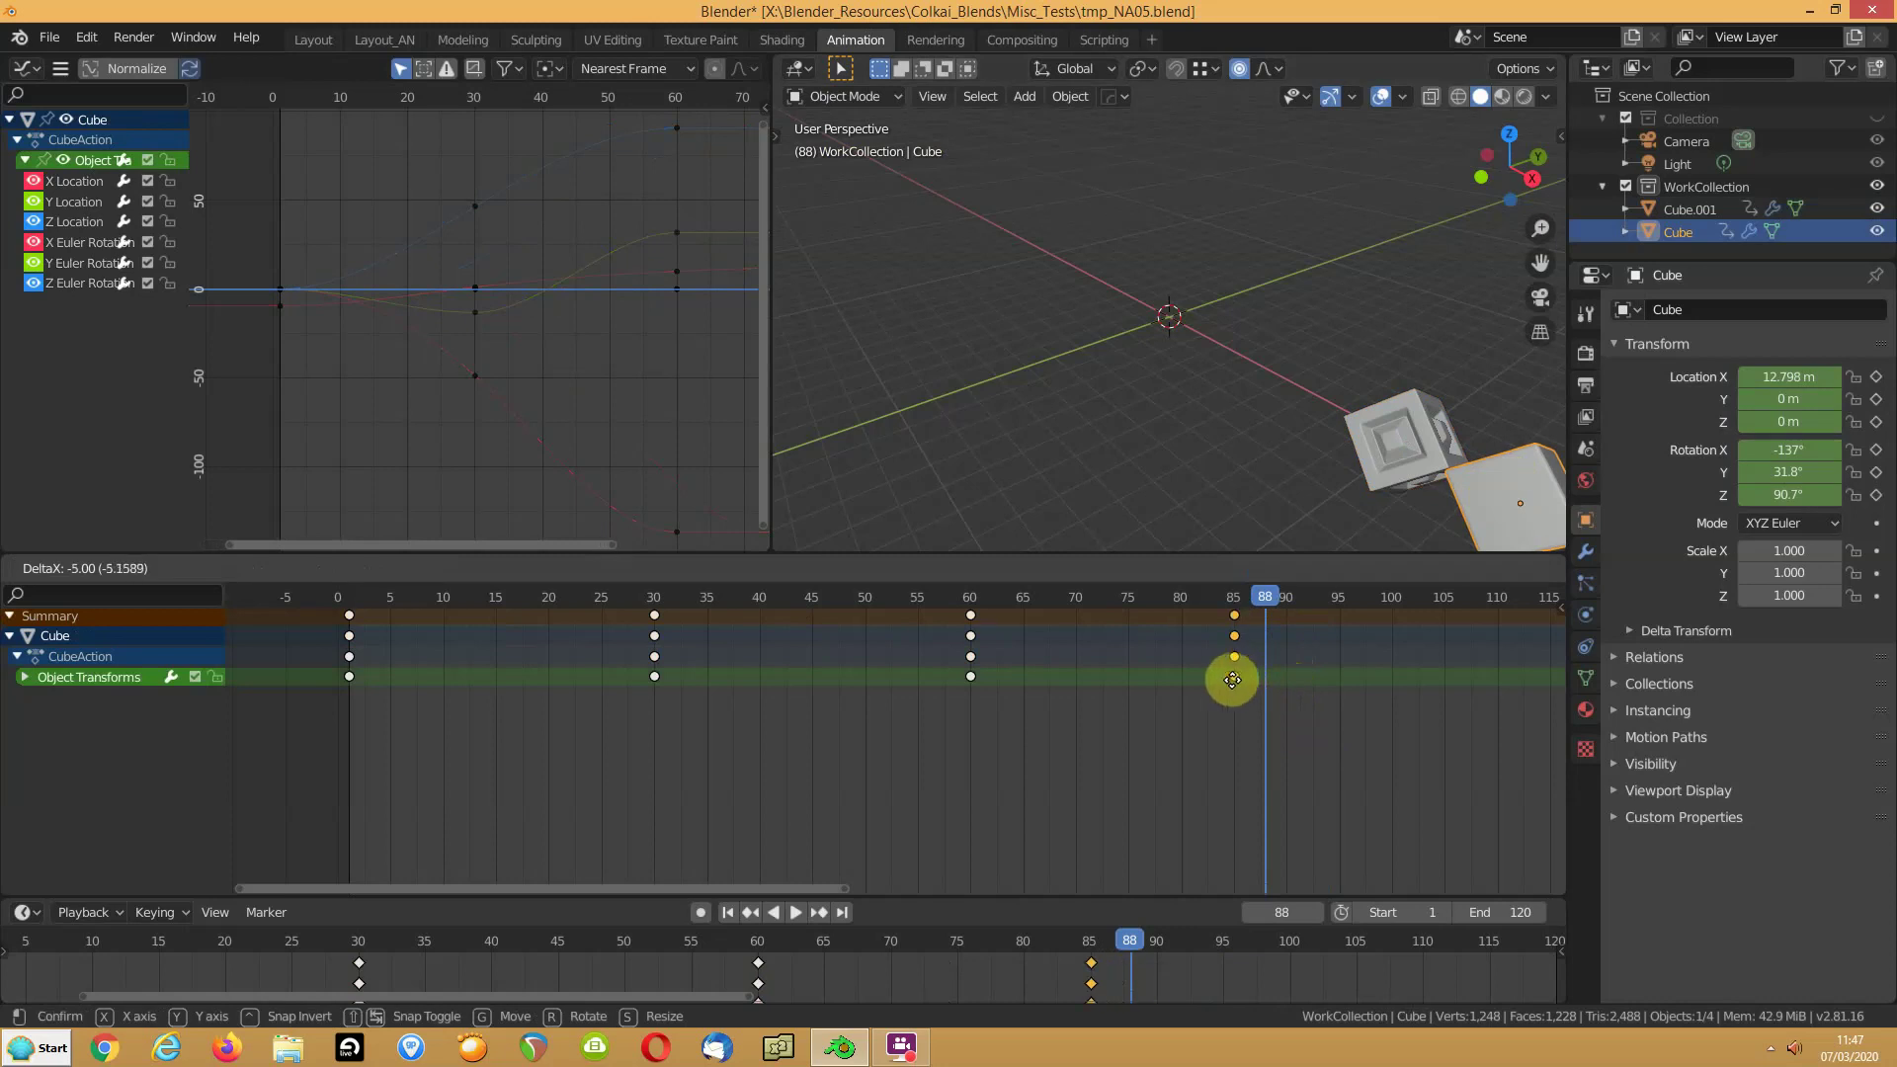
pyautogui.click(1233, 679)
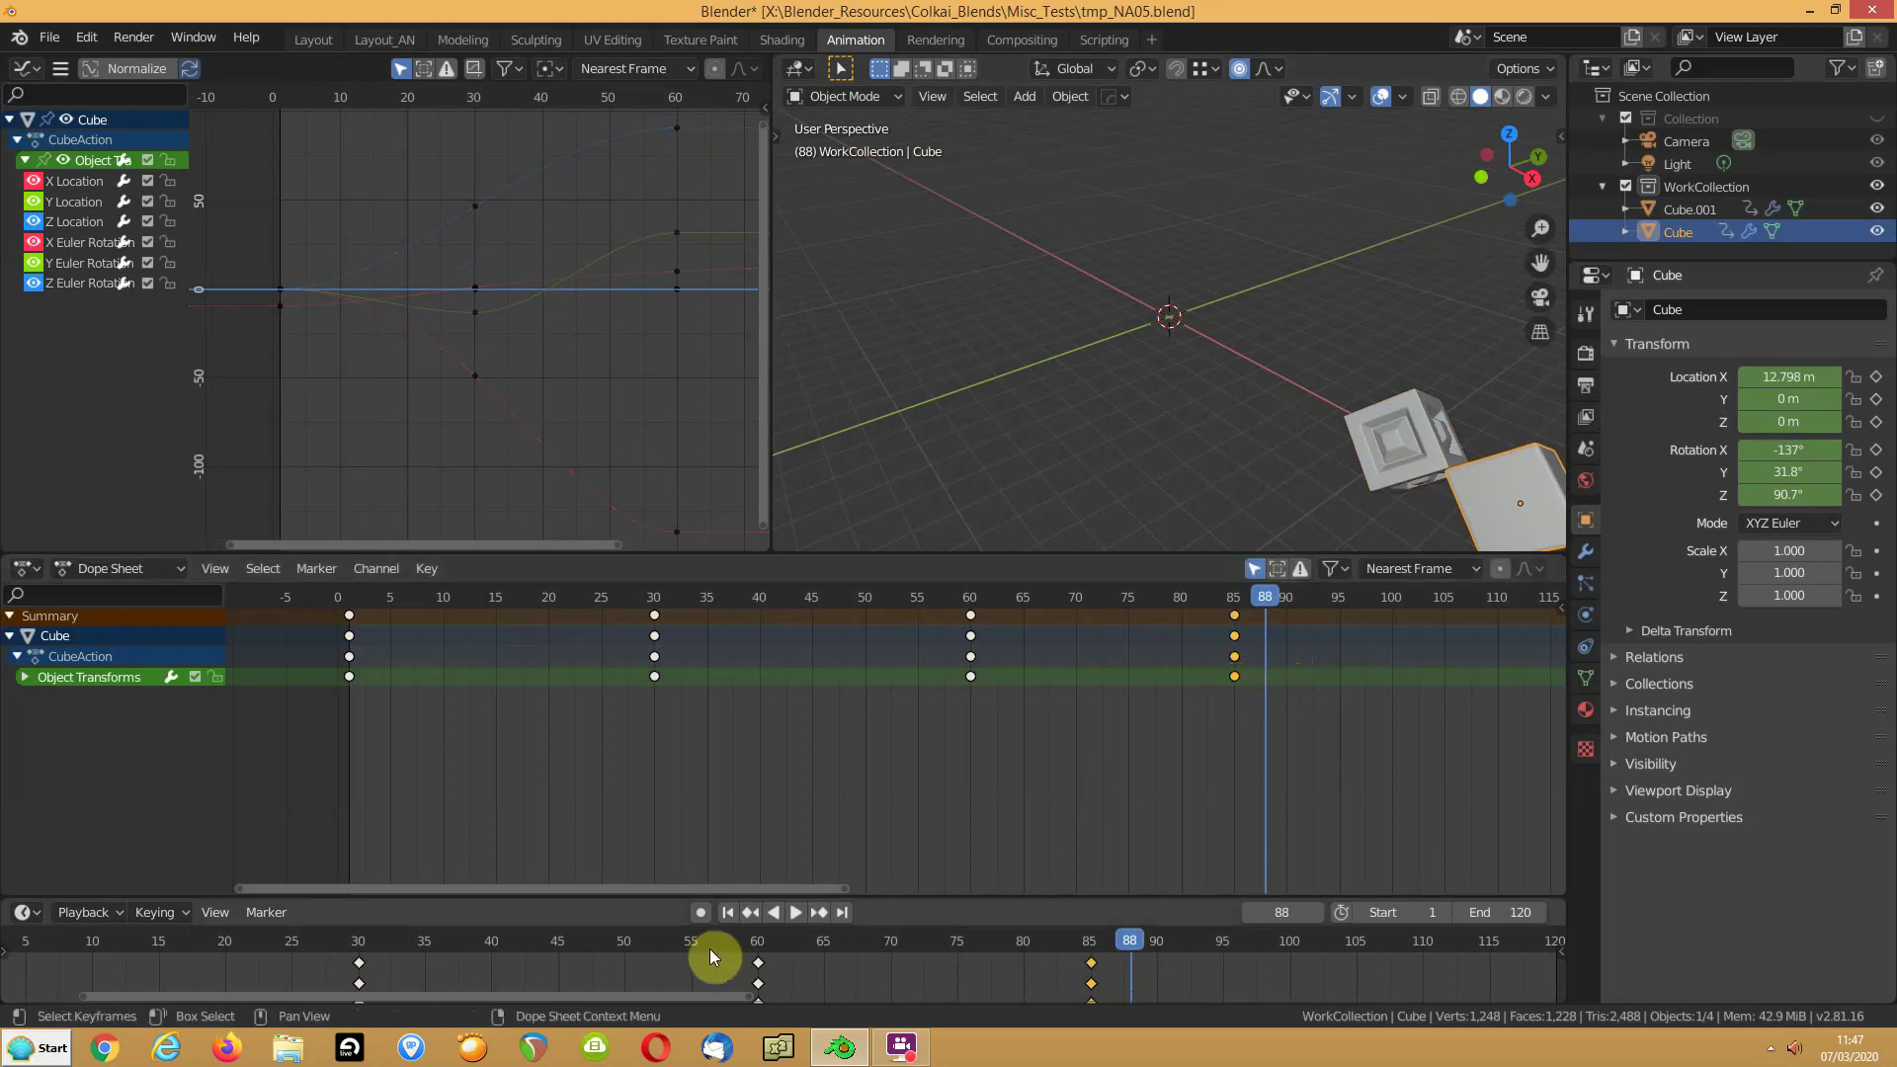
# Step: Preview the playback, then move the frame-85 keys to frame 75 and play again
pyautogui.click(729, 911)
pyautogui.click(796, 912)
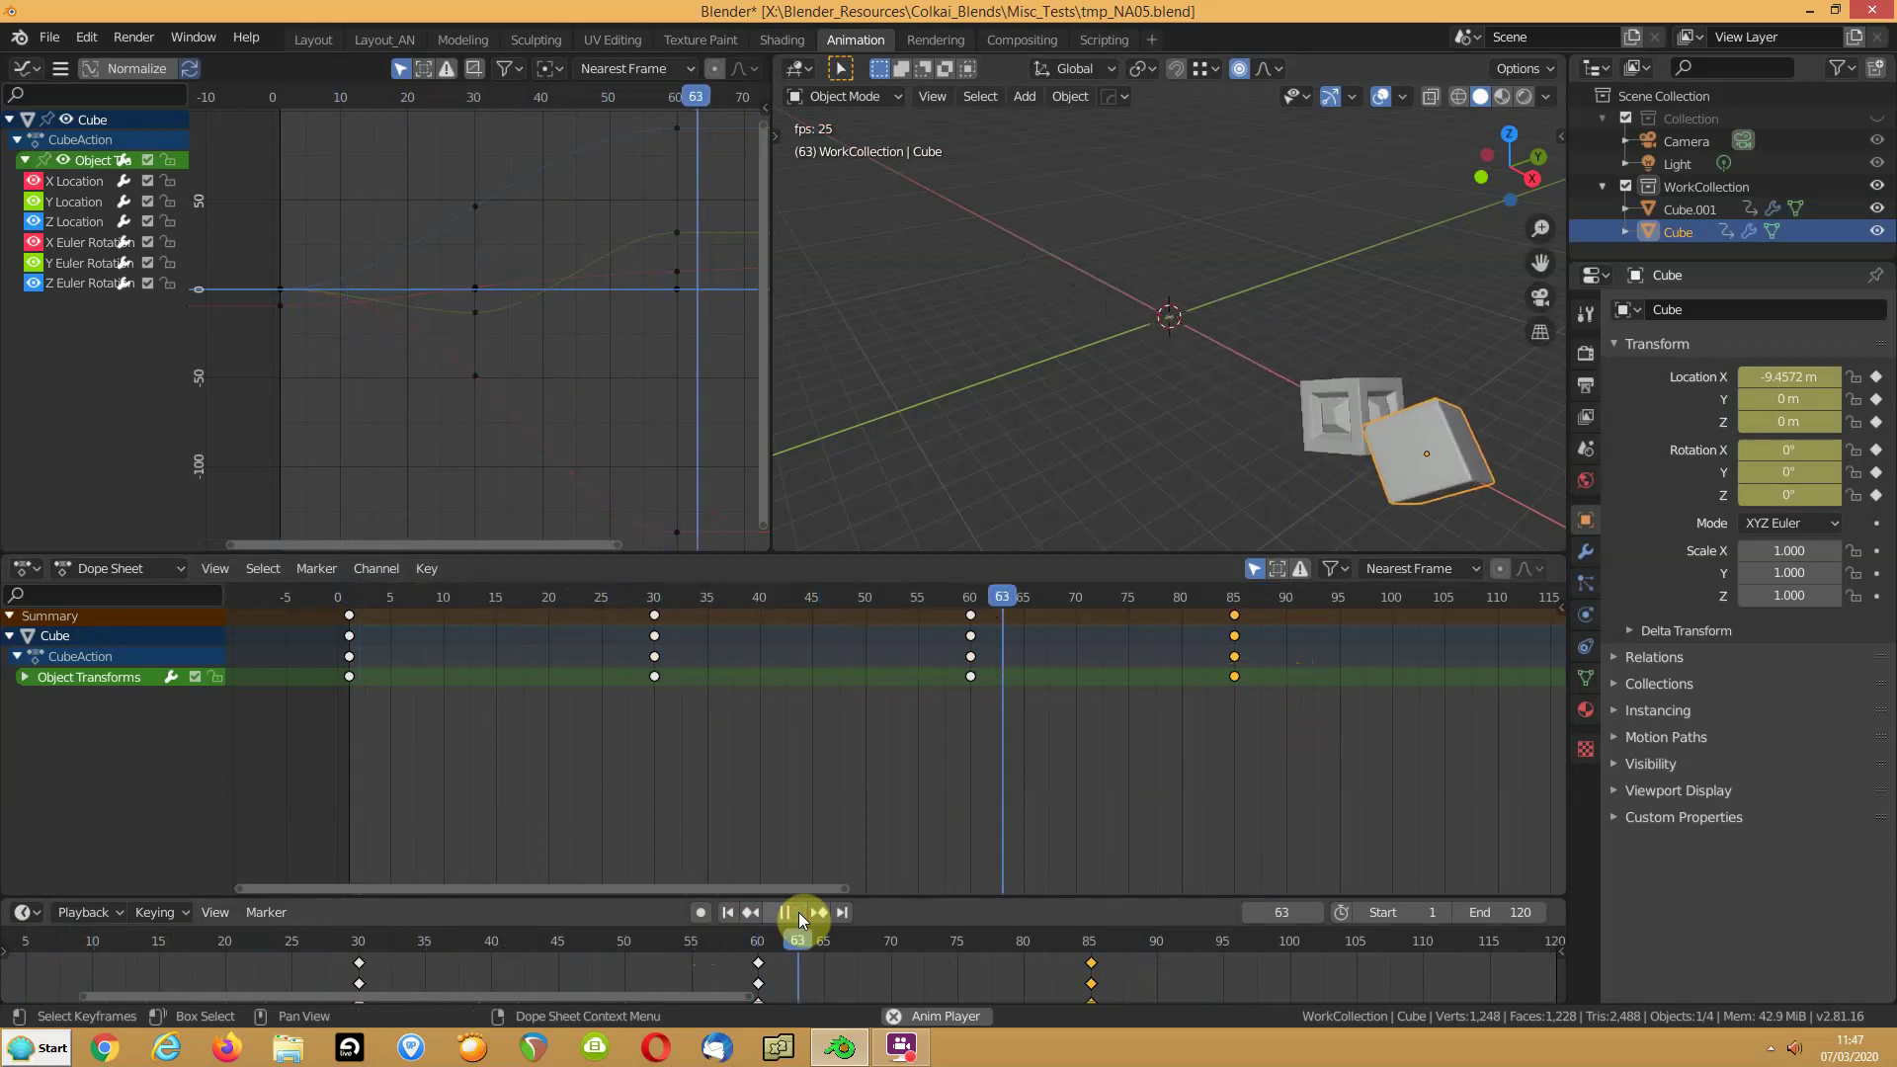
pyautogui.press('F3')
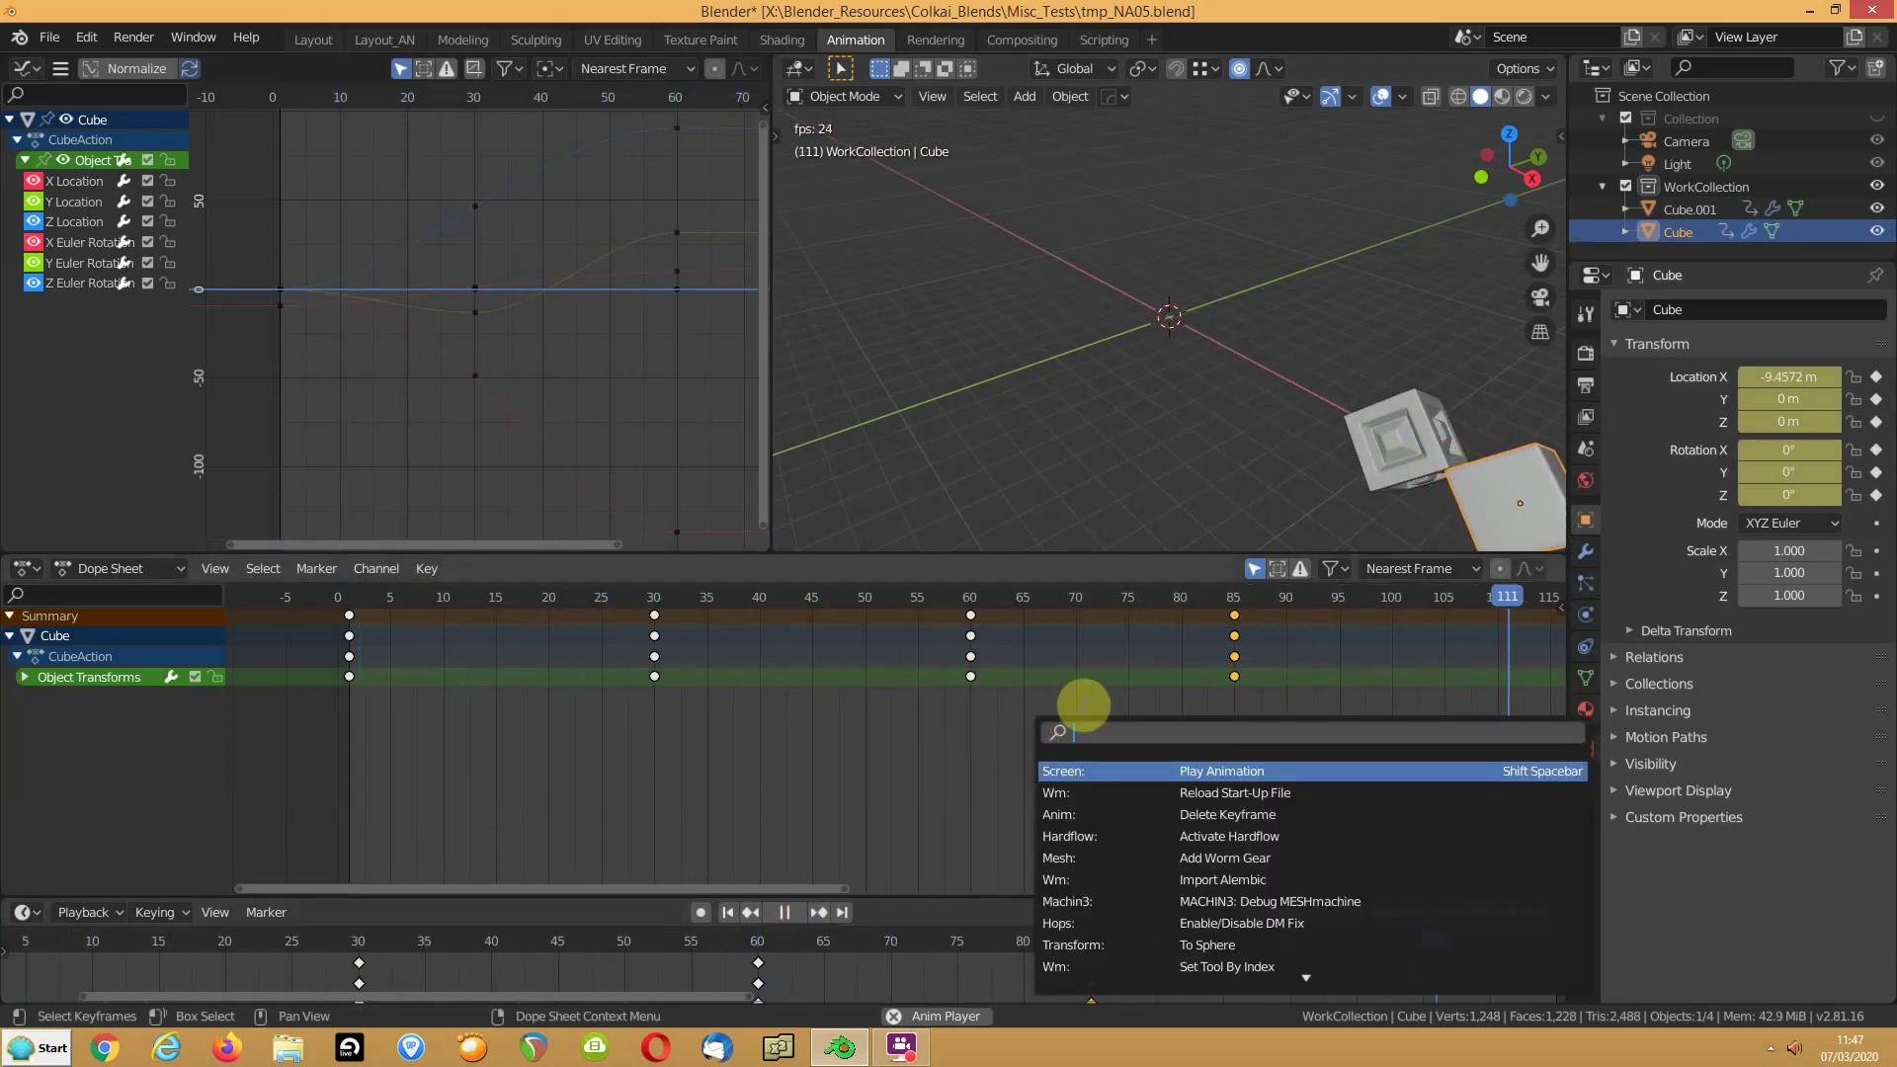
pyautogui.click(784, 912)
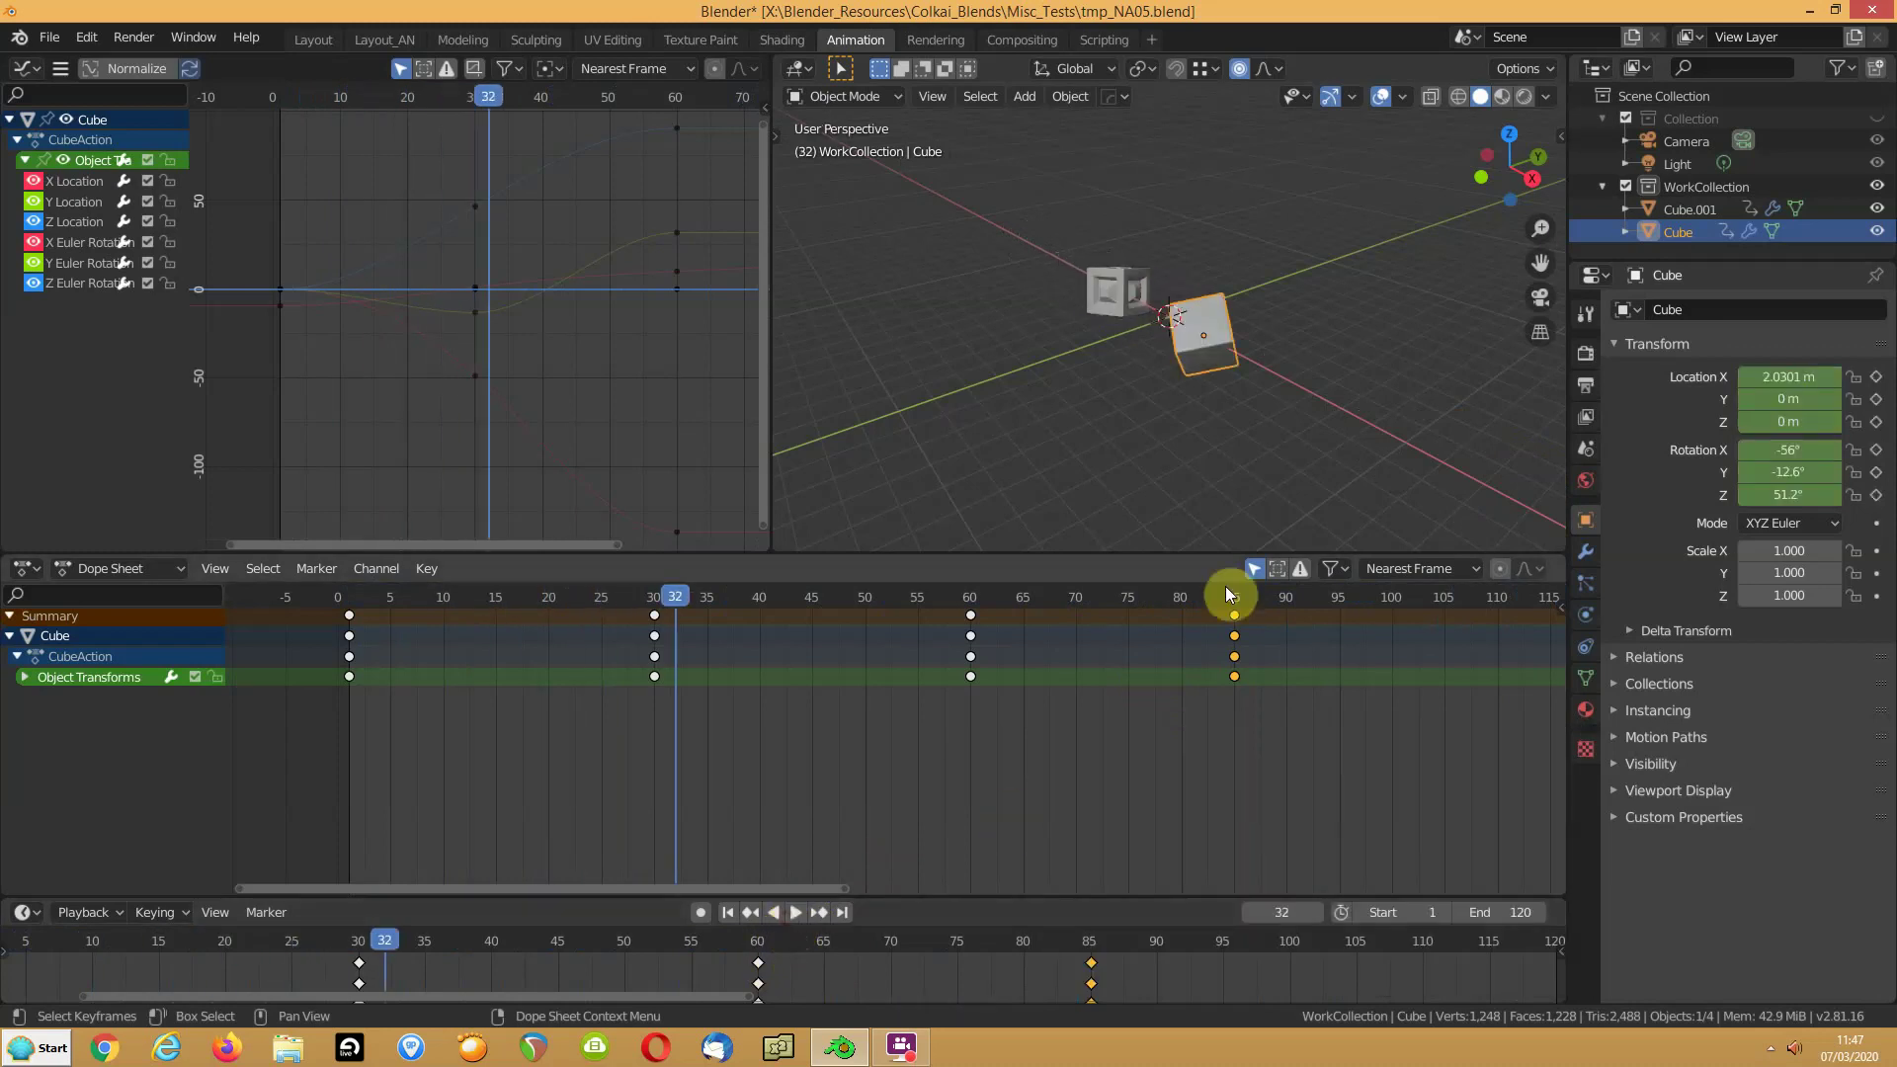
pyautogui.moveTo(1234, 620); pyautogui.dragTo(1128, 621)
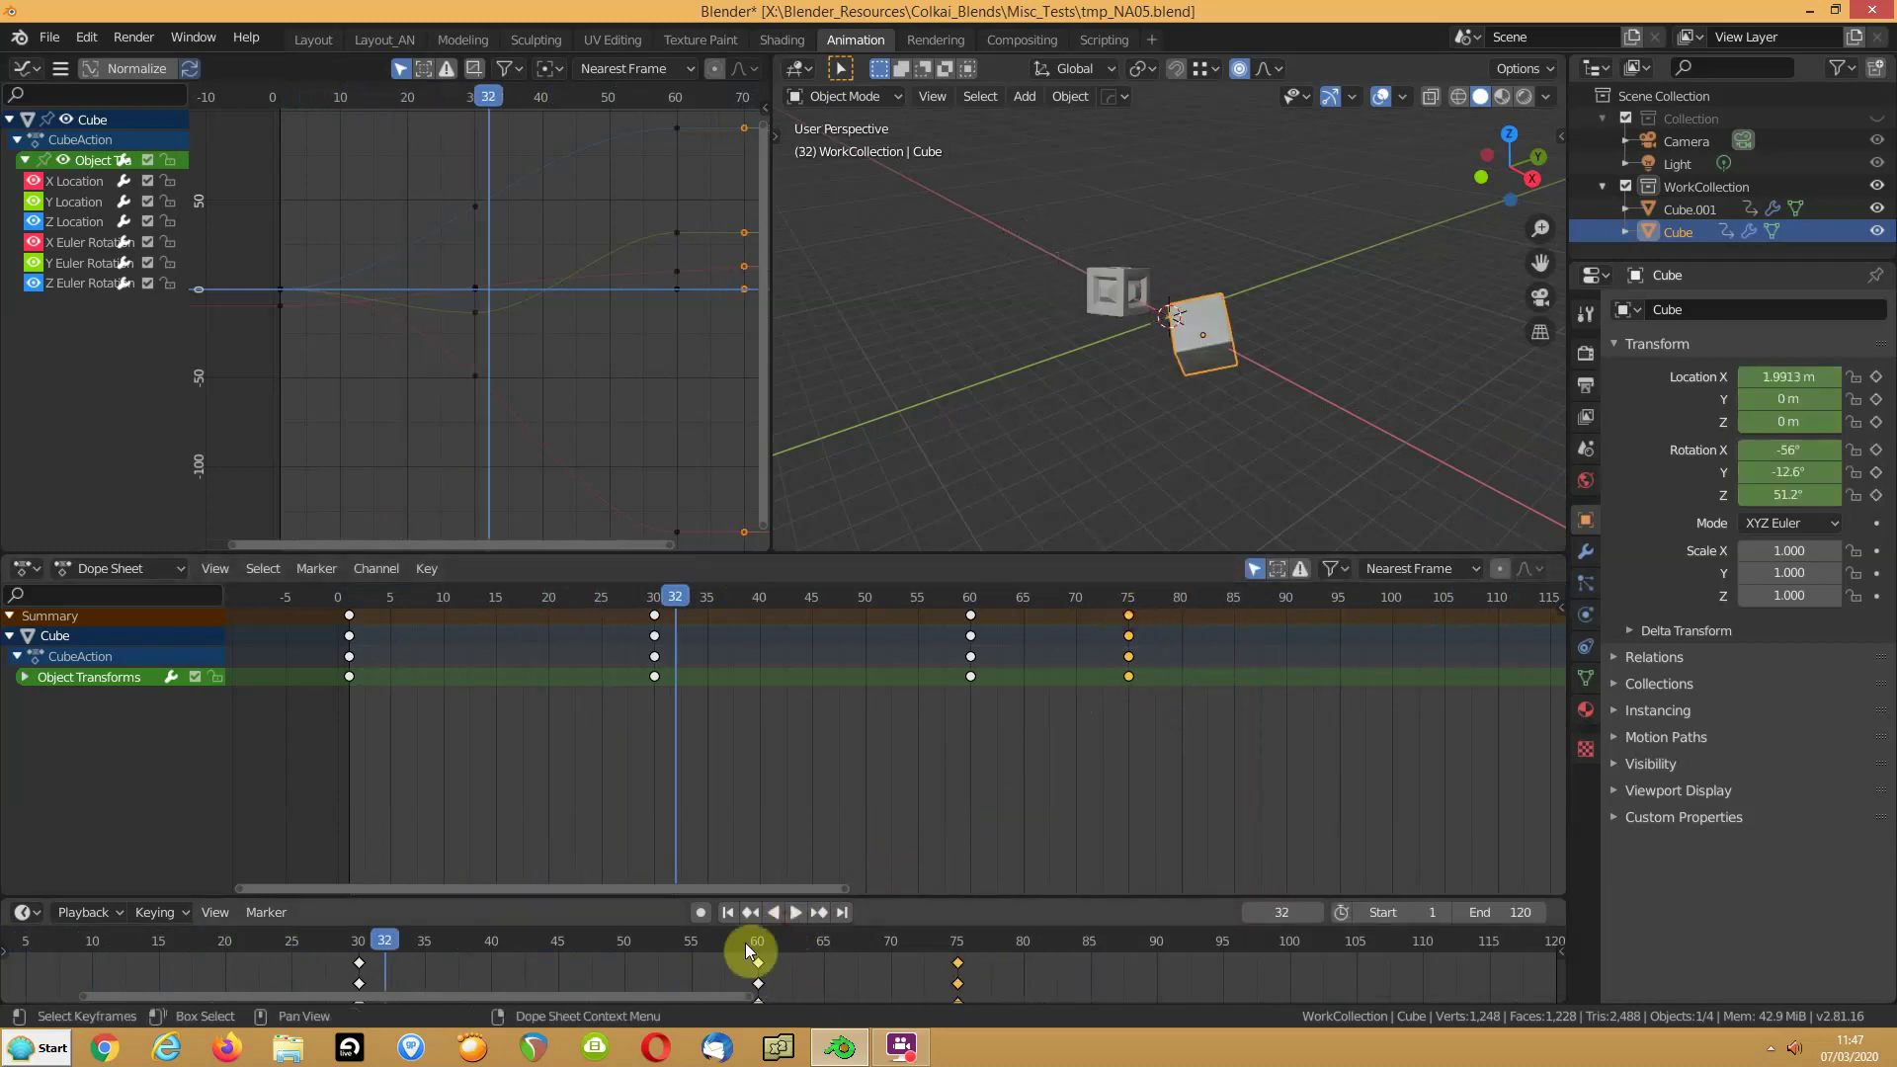
pyautogui.click(794, 914)
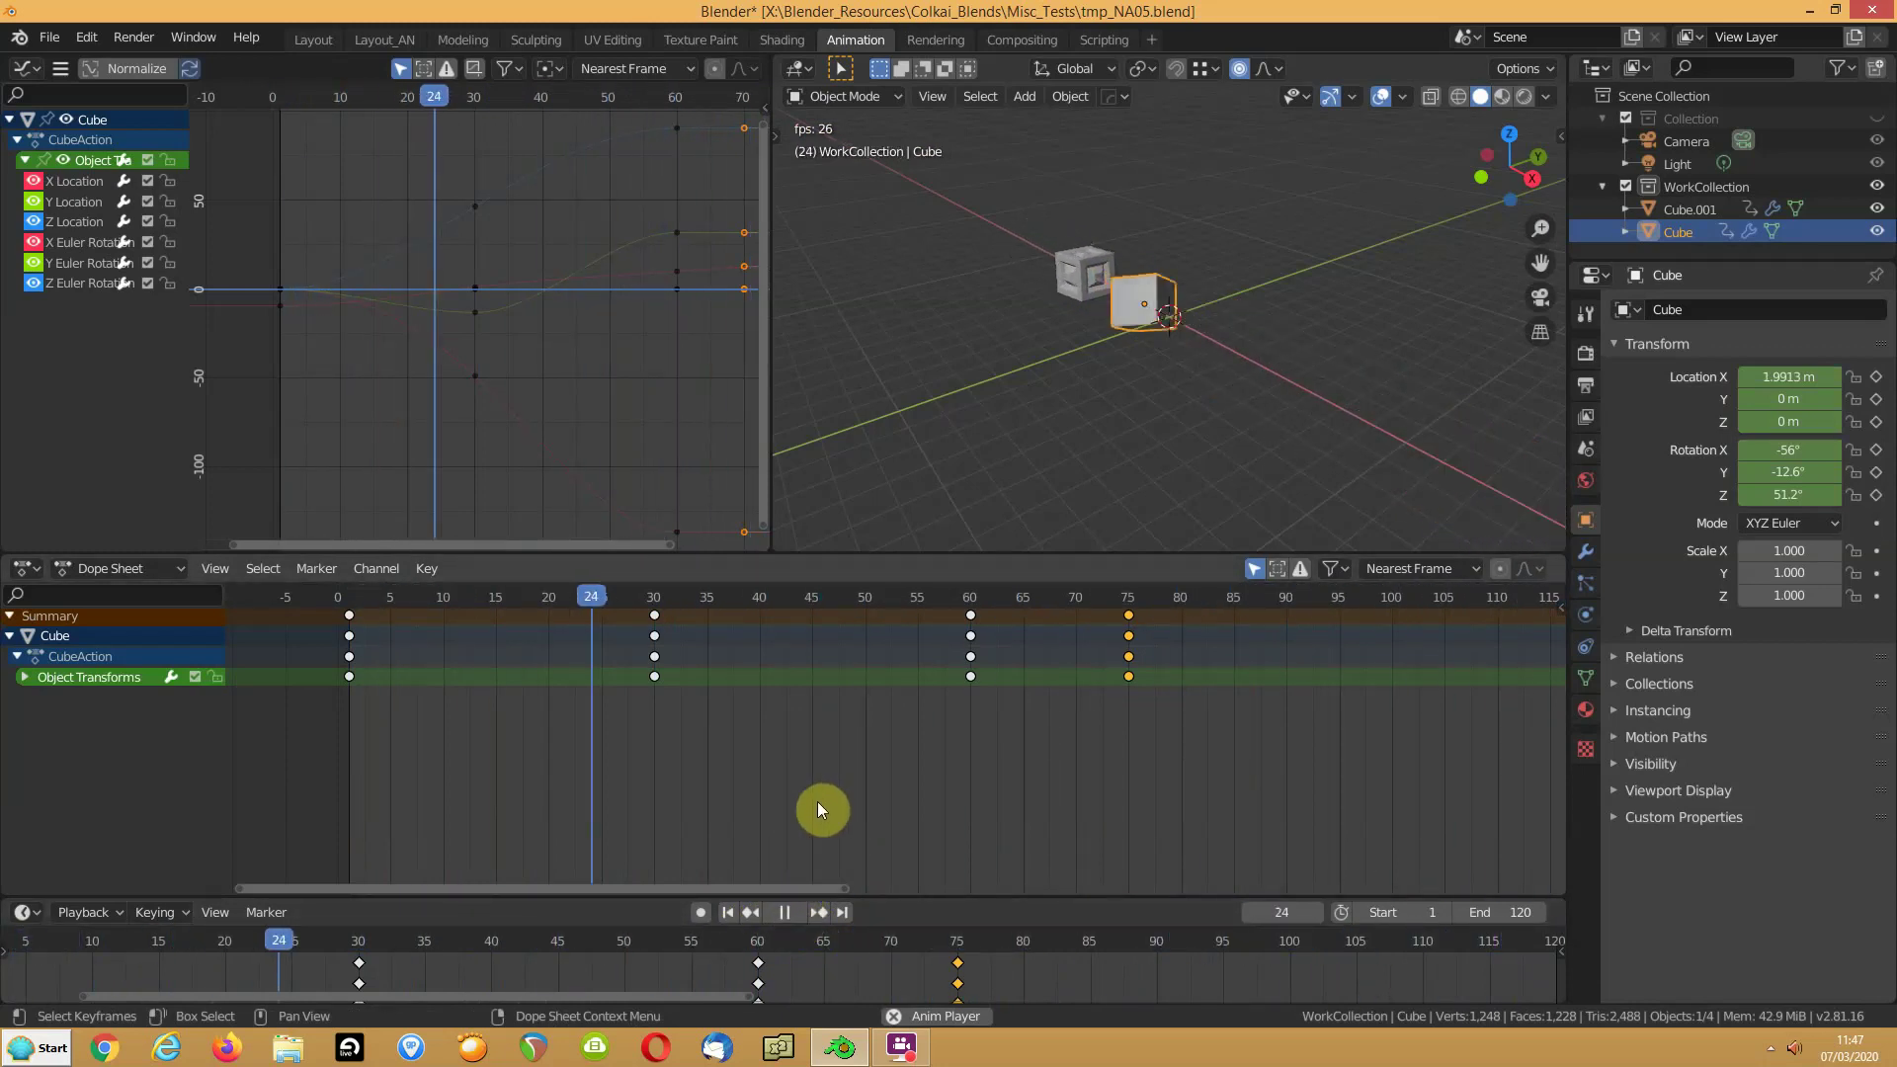
# Step: Stop the playback and rewind to frame 1
pyautogui.press('space')
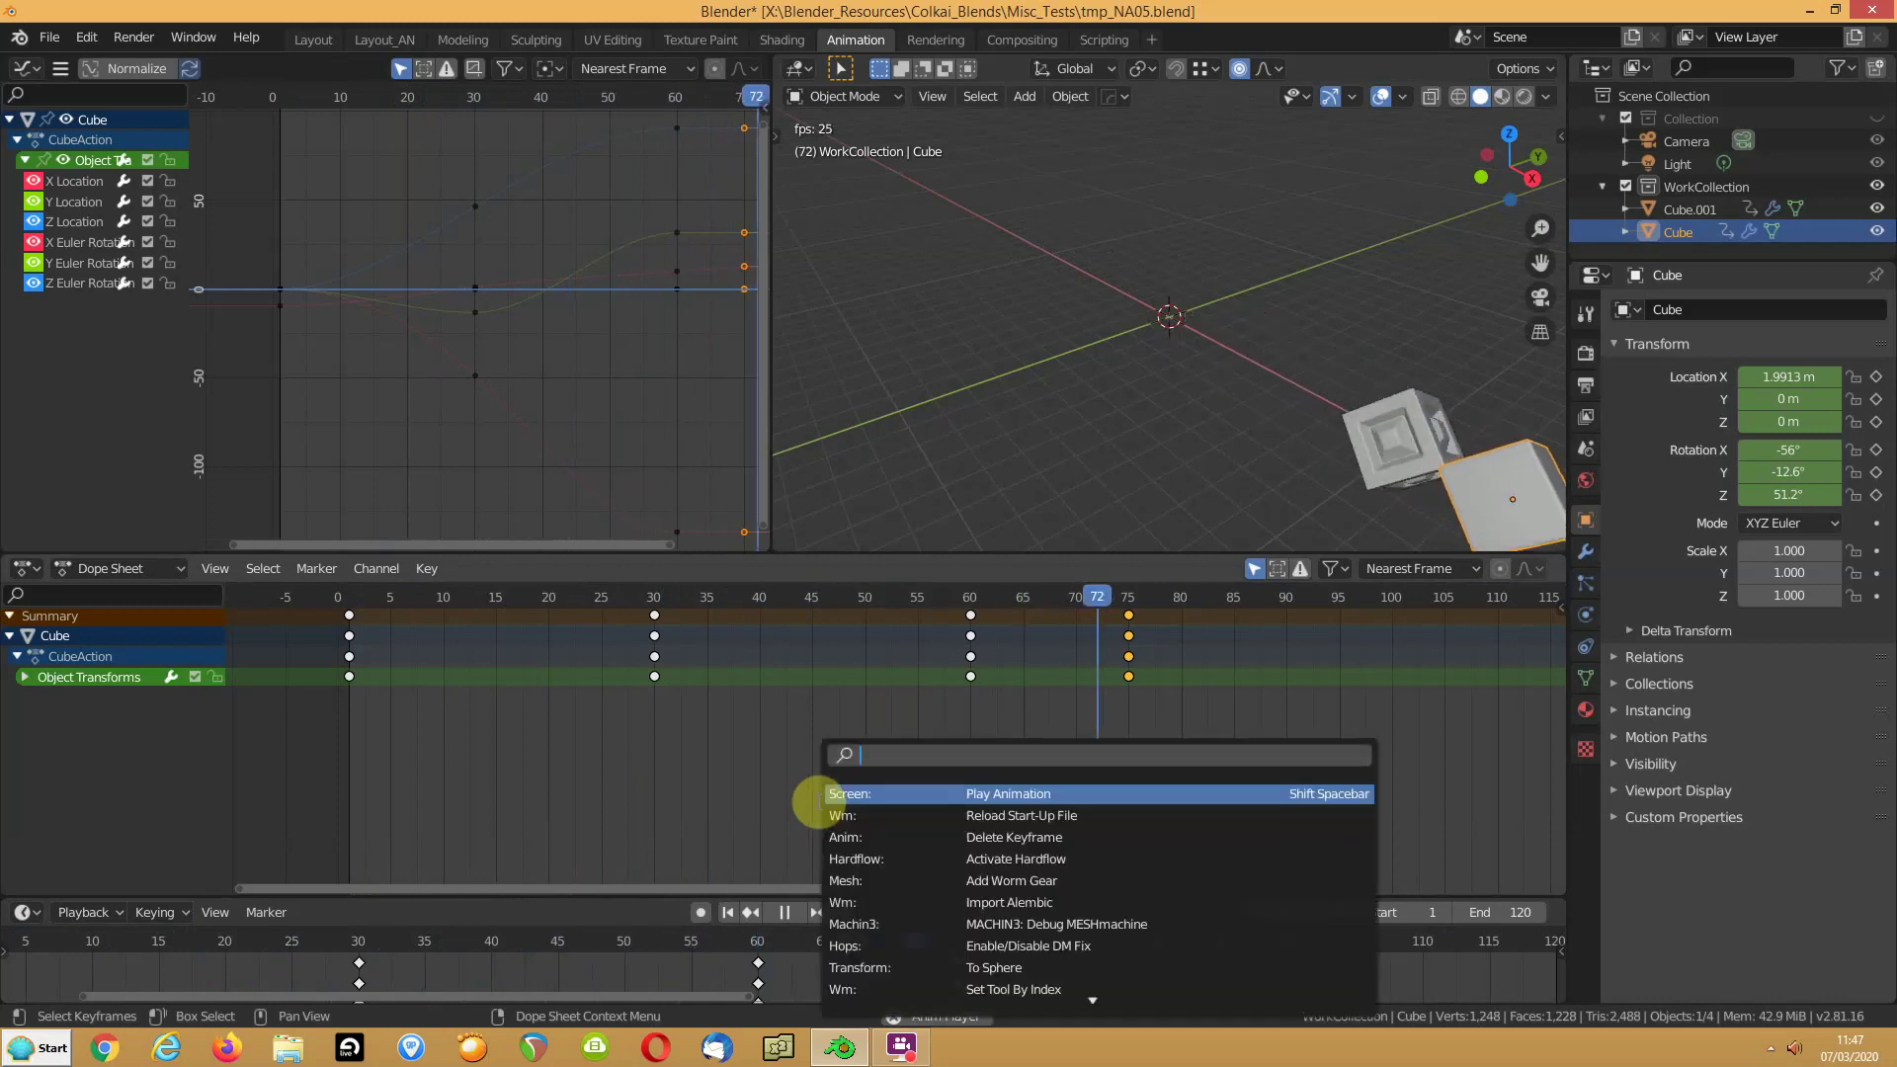
pyautogui.press('Escape')
pyautogui.click(728, 912)
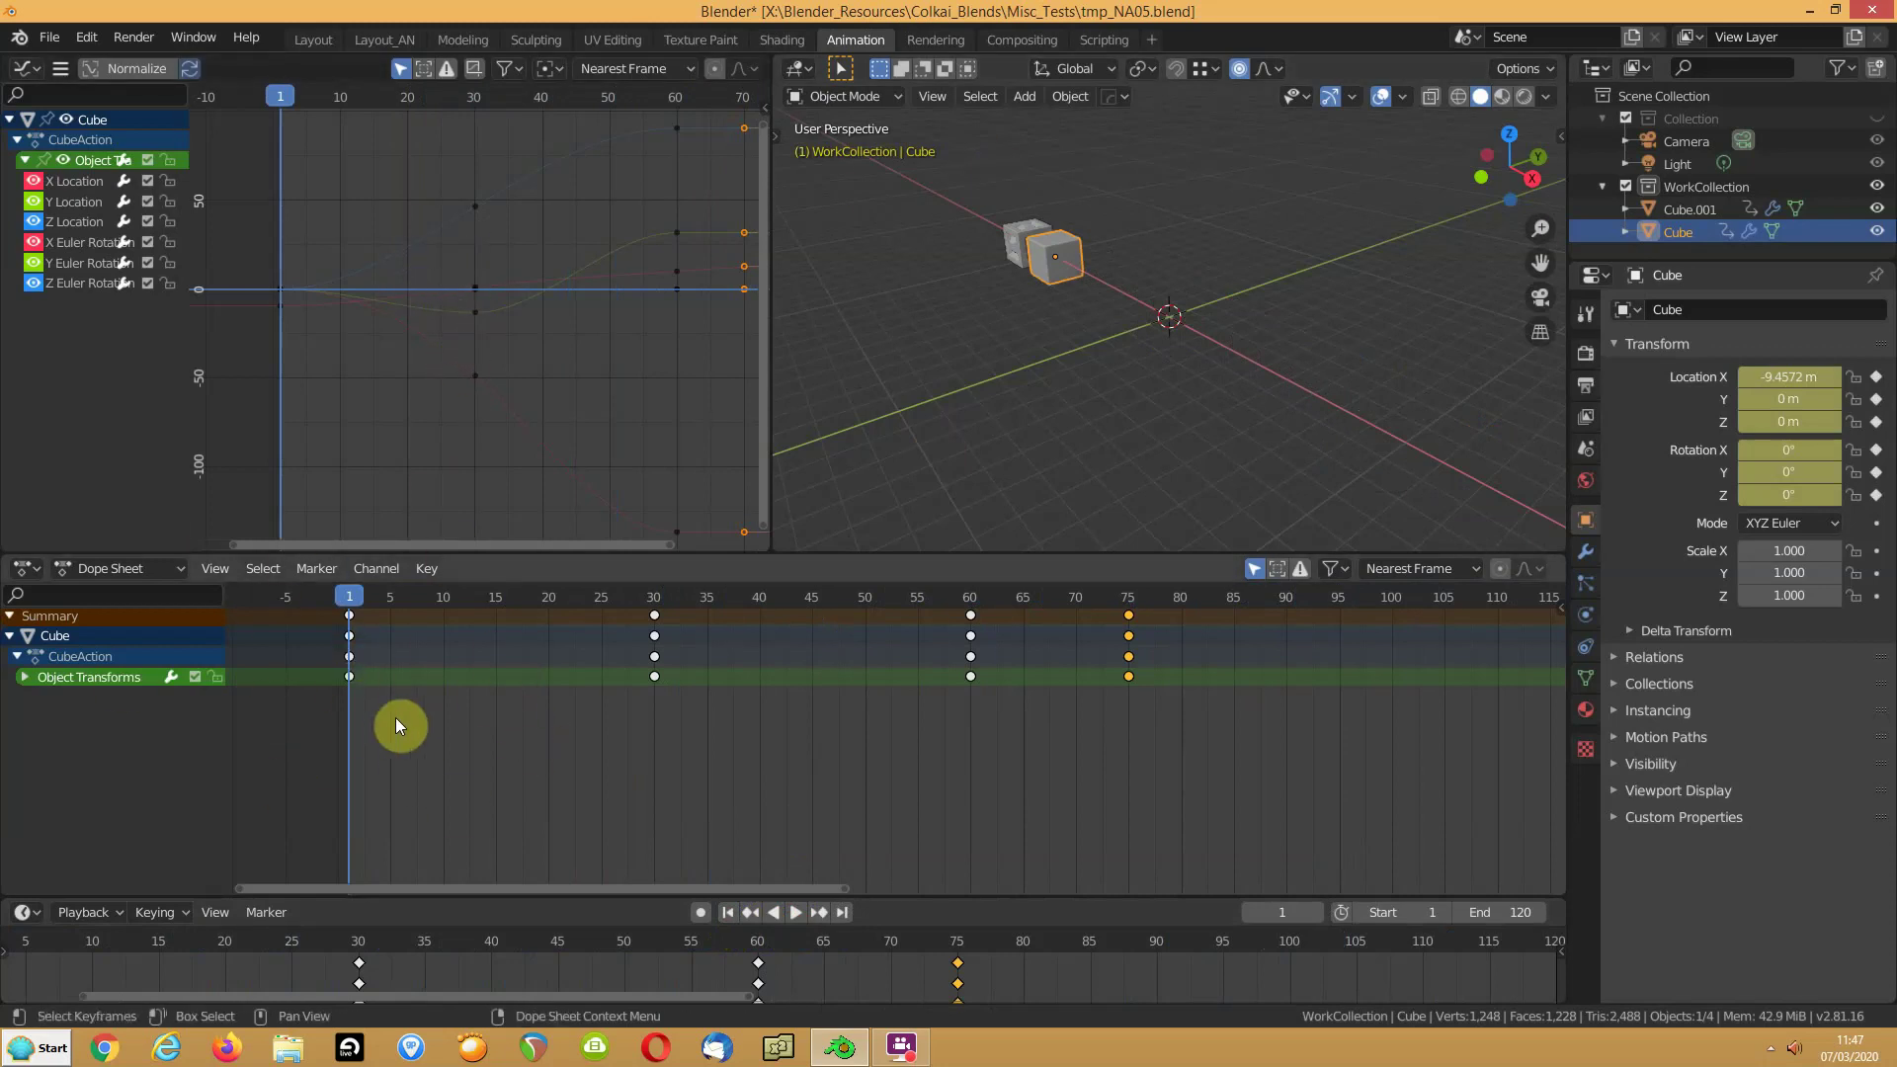
# Step: Select the frame-30 keyframes on every curve in the Graph Editor, keeping them at frame 30
pyautogui.click(654, 615)
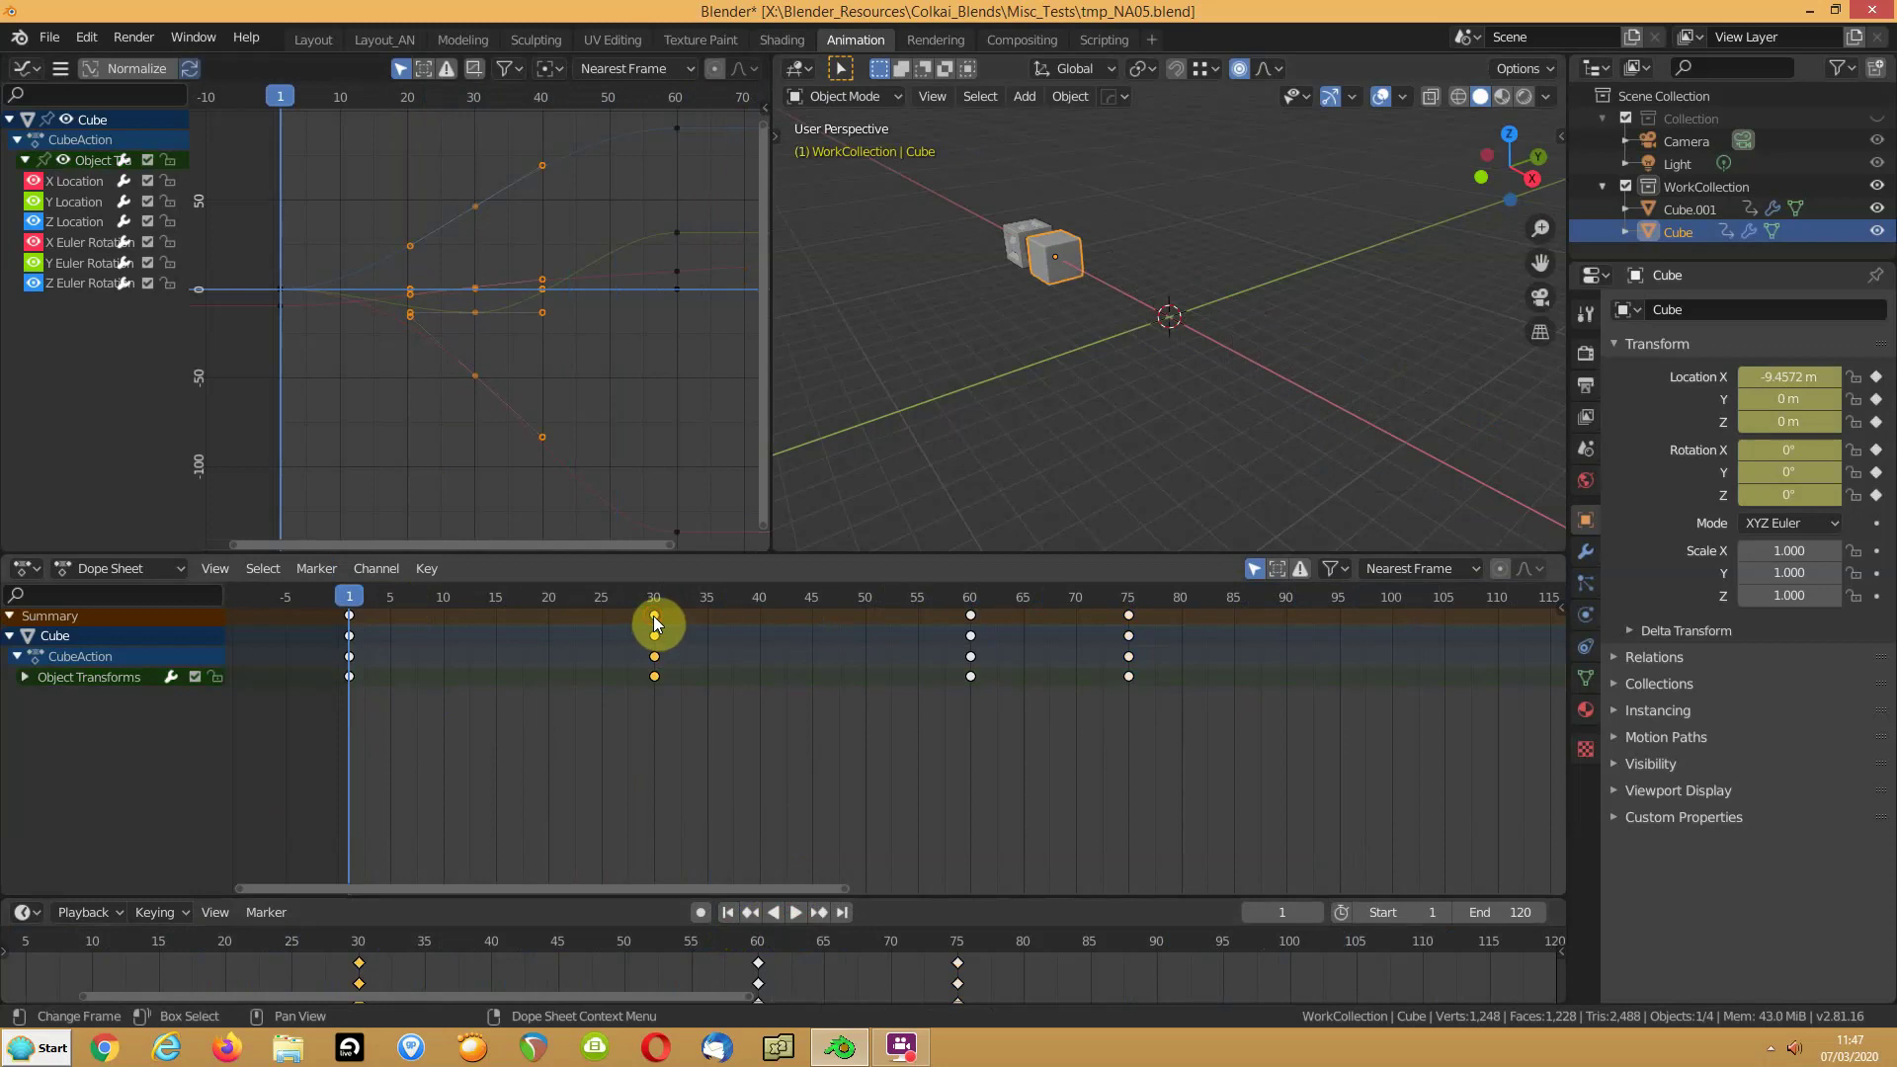
pyautogui.click(424, 214)
pyautogui.moveTo(455, 194); pyautogui.dragTo(496, 444)
pyautogui.press('g')
pyautogui.press('x')
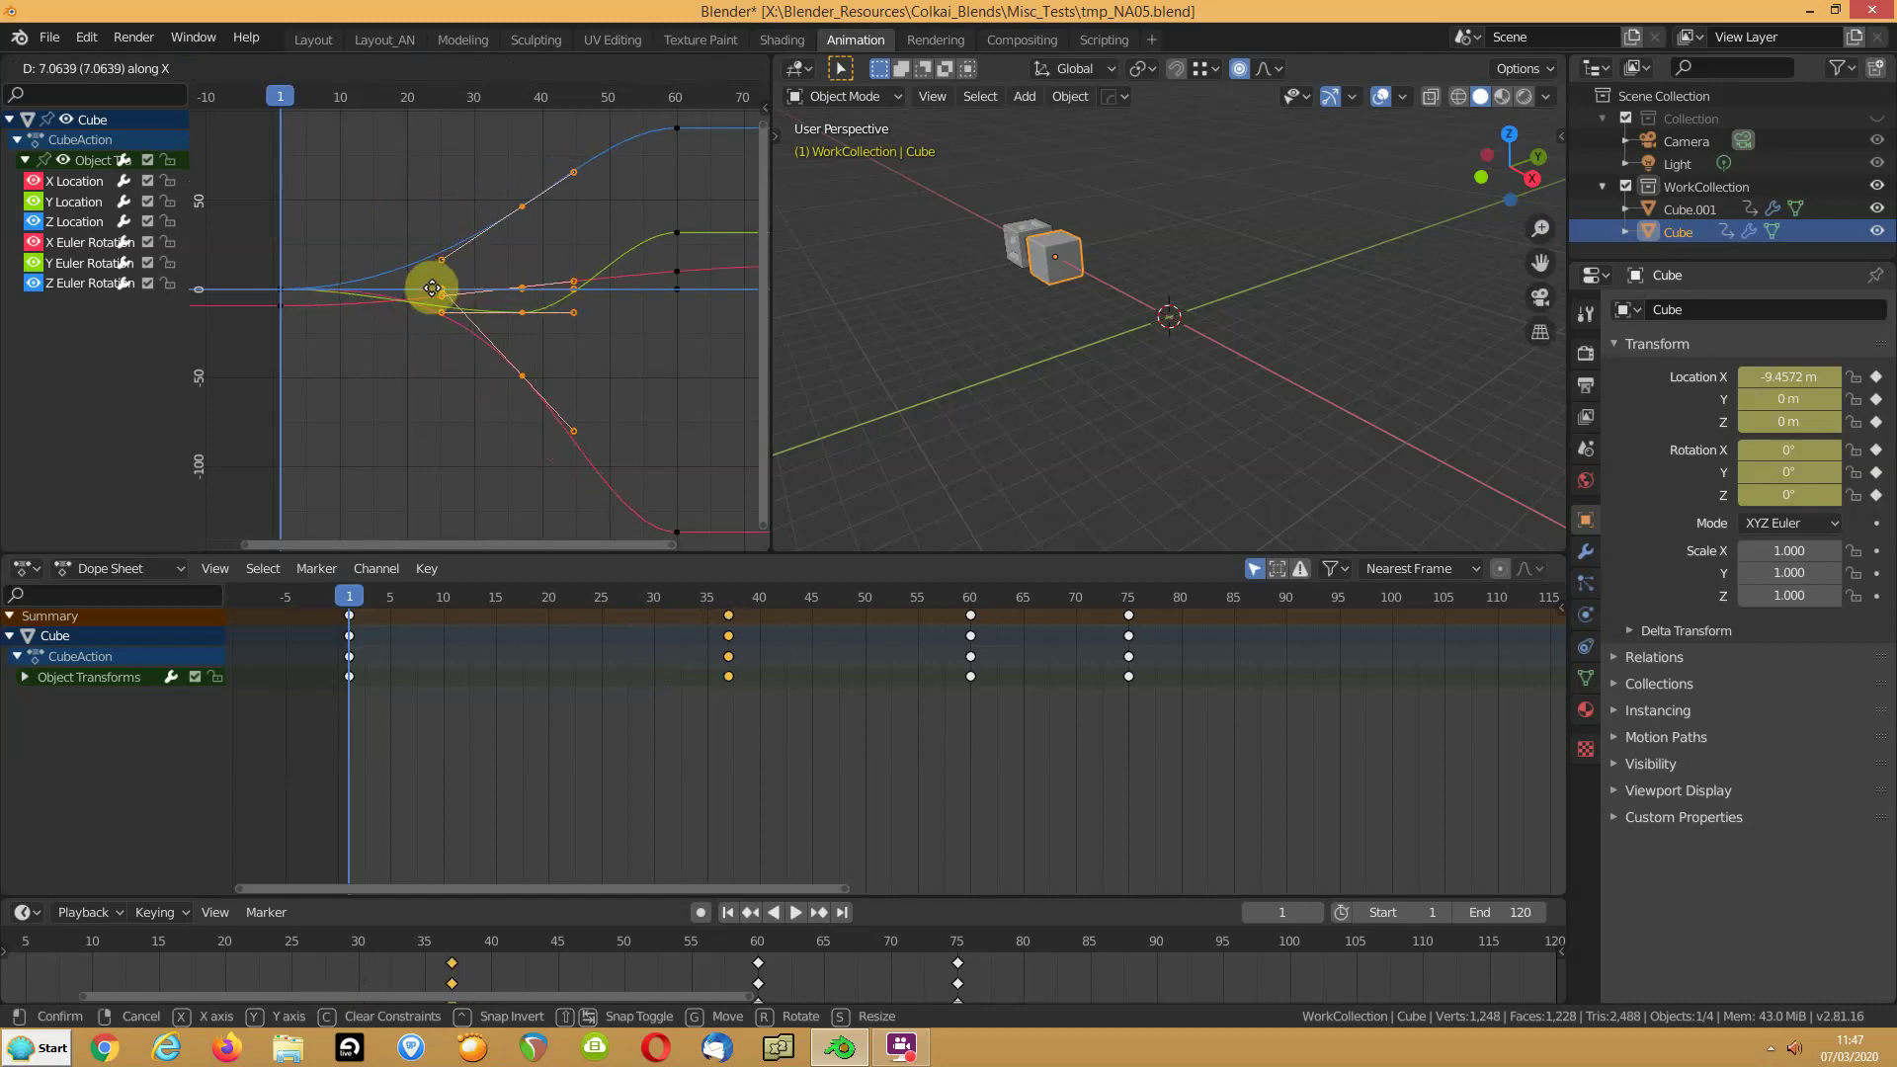
pyautogui.click(443, 302)
pyautogui.click(653, 680)
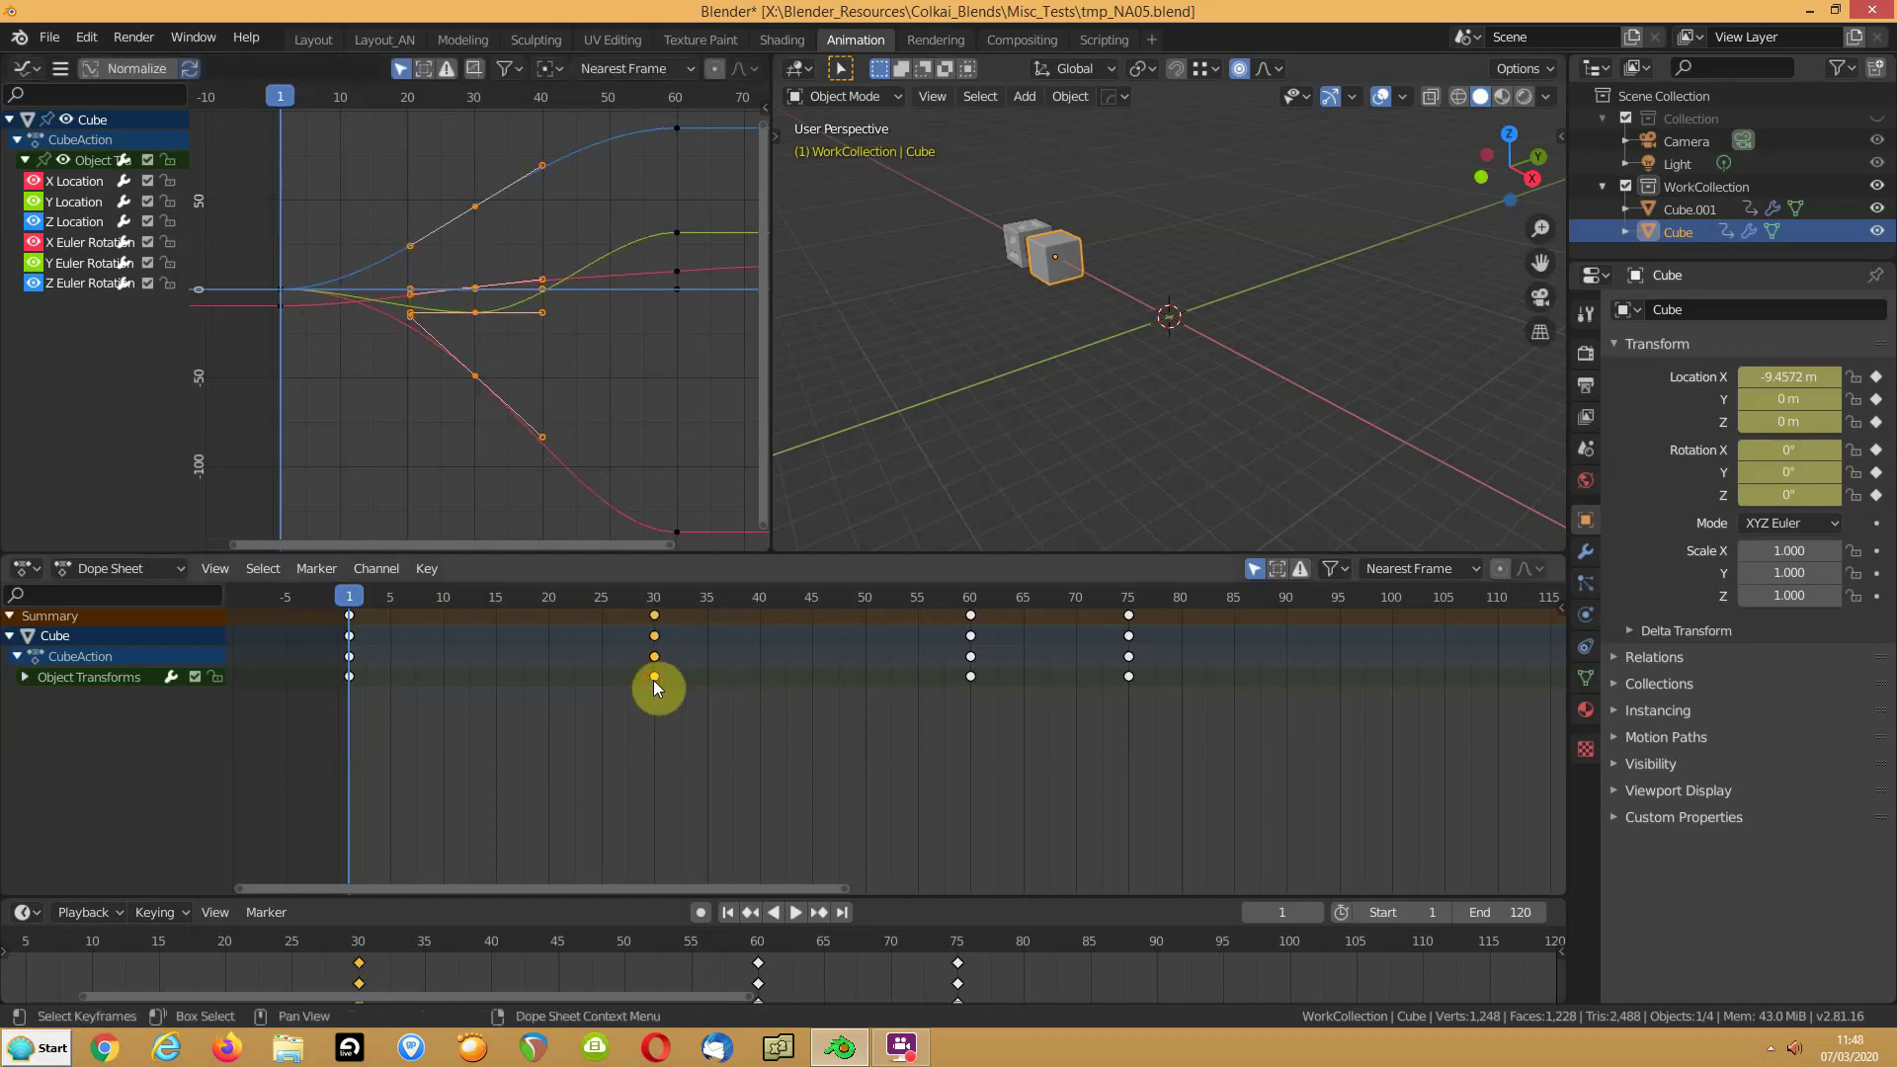
# Step: Isolate the X Euler Rotation curve and slide its frame-30 keyframe a few frames later
pyautogui.click(33, 284)
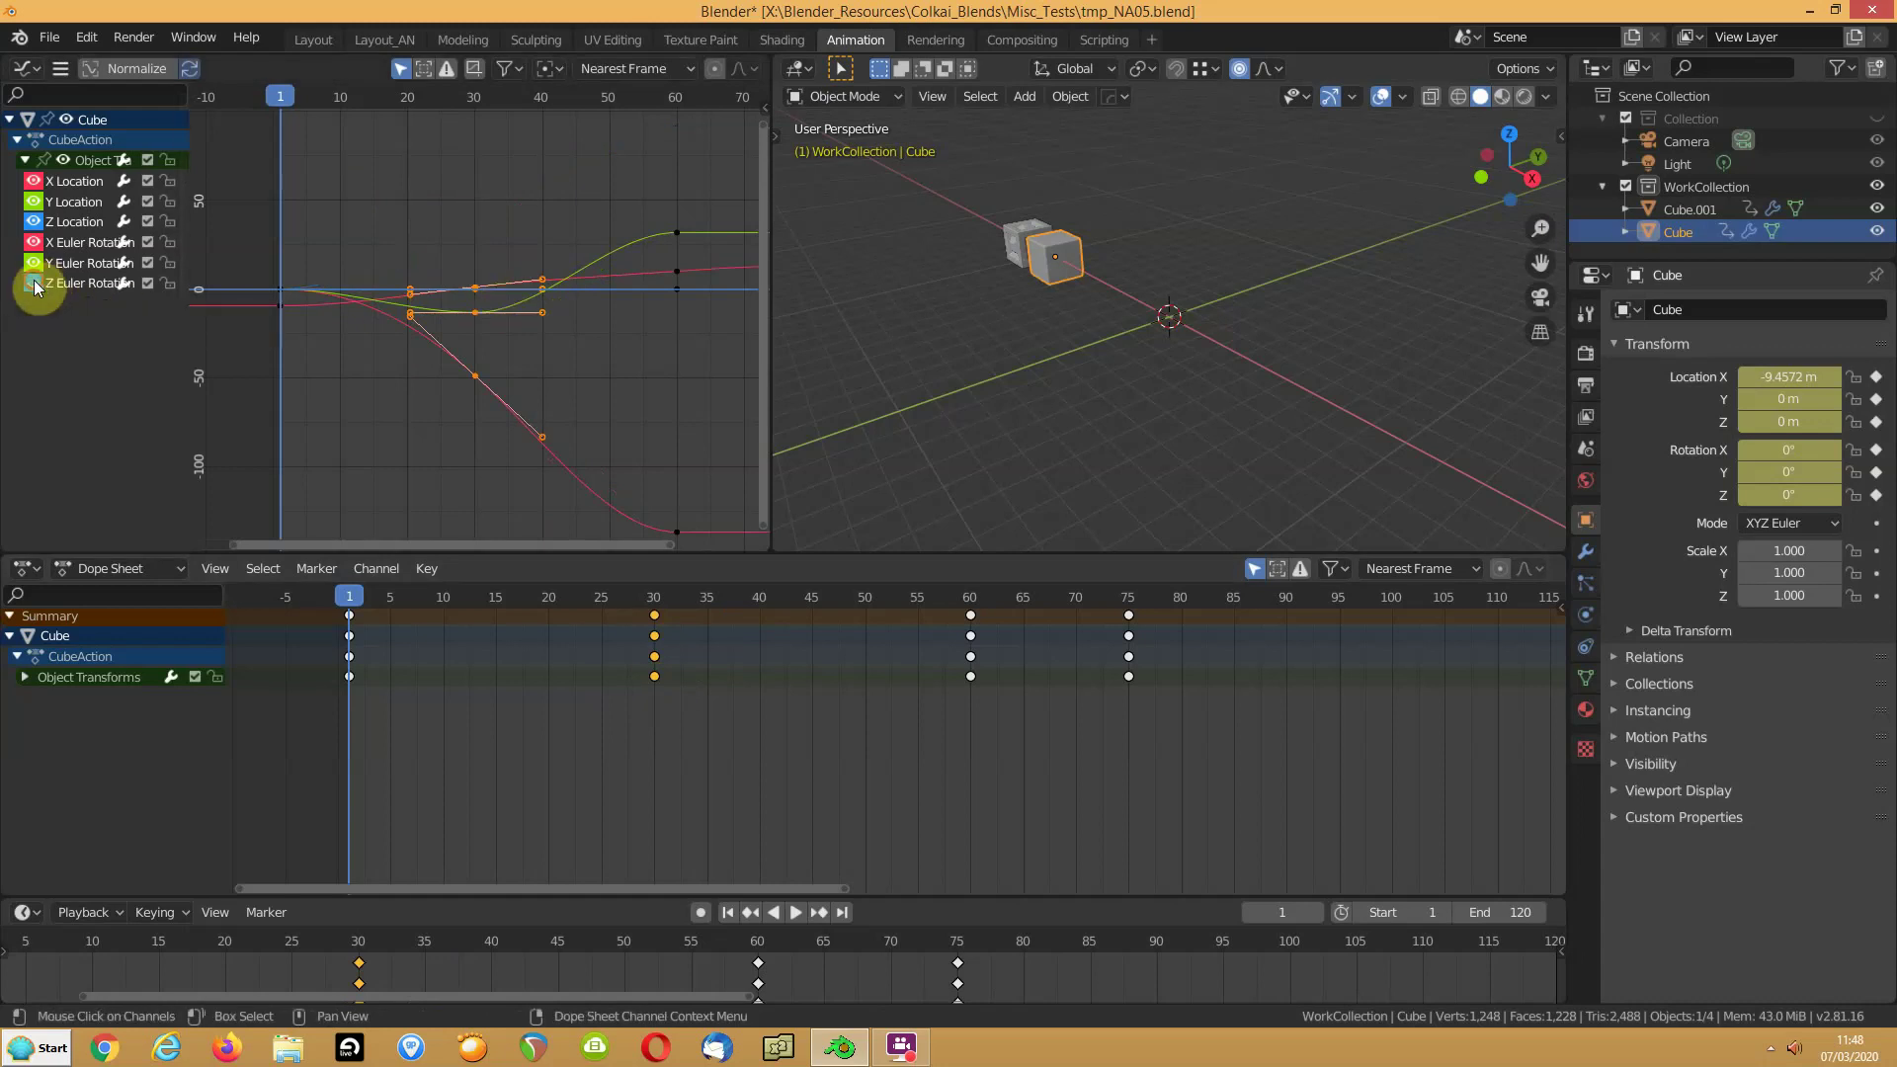
pyautogui.click(34, 263)
pyautogui.click(34, 222)
pyautogui.click(36, 201)
pyautogui.click(33, 180)
pyautogui.click(97, 245)
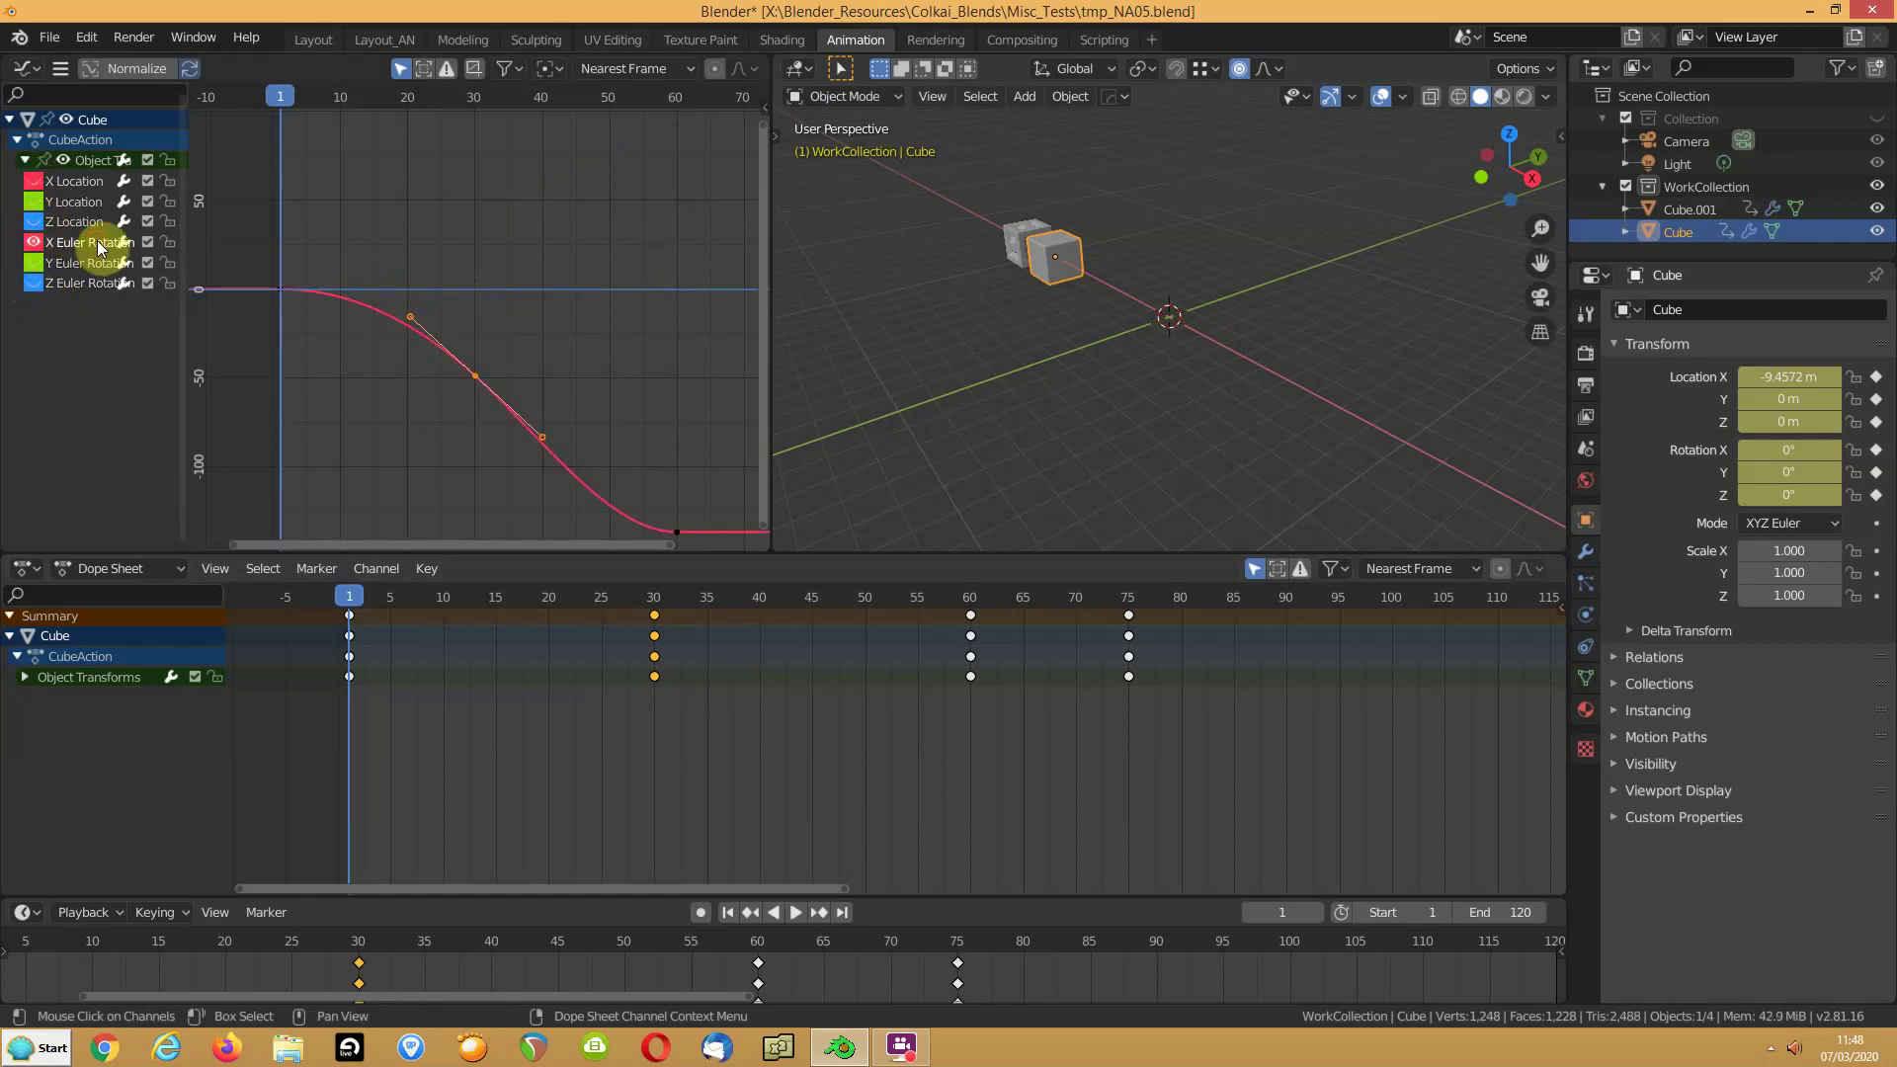
pyautogui.moveTo(654, 678); pyautogui.dragTo(655, 677)
pyautogui.click(516, 403)
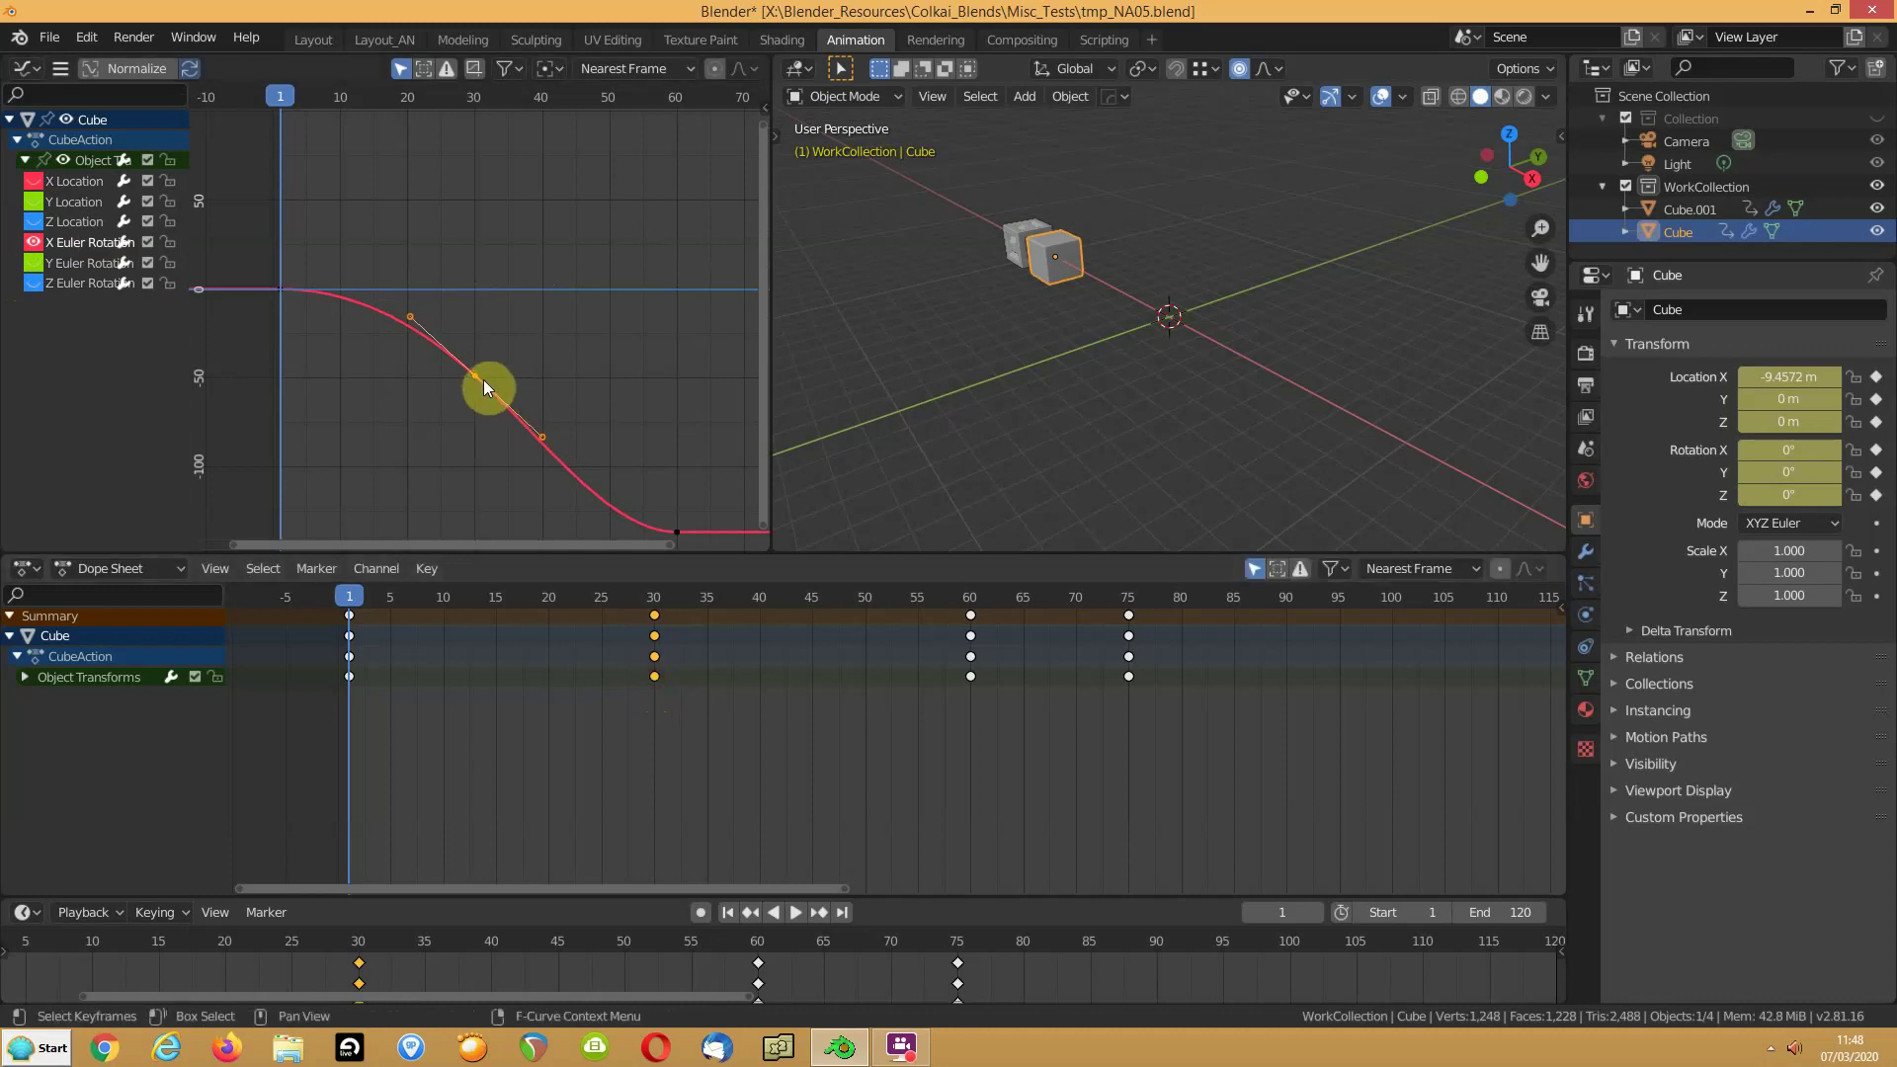
pyautogui.moveTo(478, 378)
pyautogui.mouseDown()
pyautogui.moveTo(517, 377)
pyautogui.moveTo(445, 392)
pyautogui.moveTo(483, 388)
pyautogui.mouseUp()
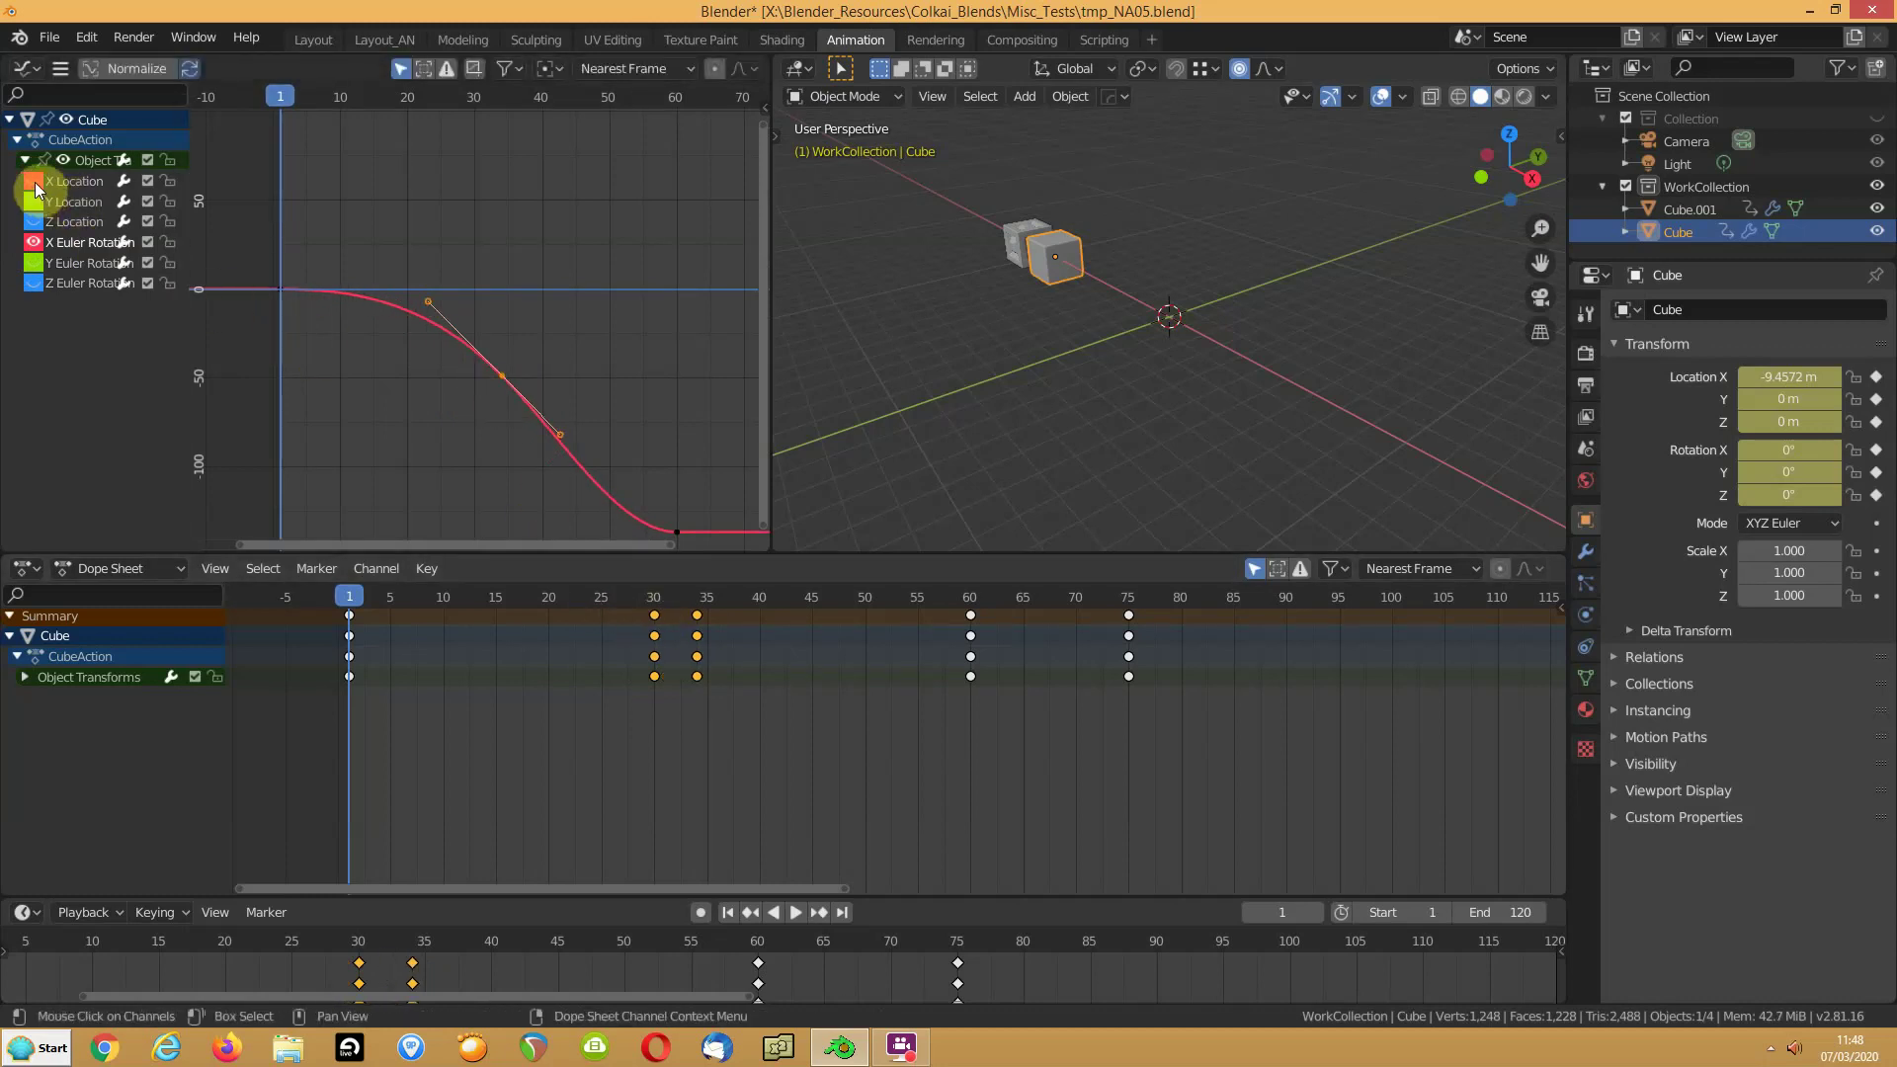
# Step: Unhide all curves and nudge the shifted frame-34 keyframes one frame later
pyautogui.moveTo(34, 181); pyautogui.dragTo(34, 283)
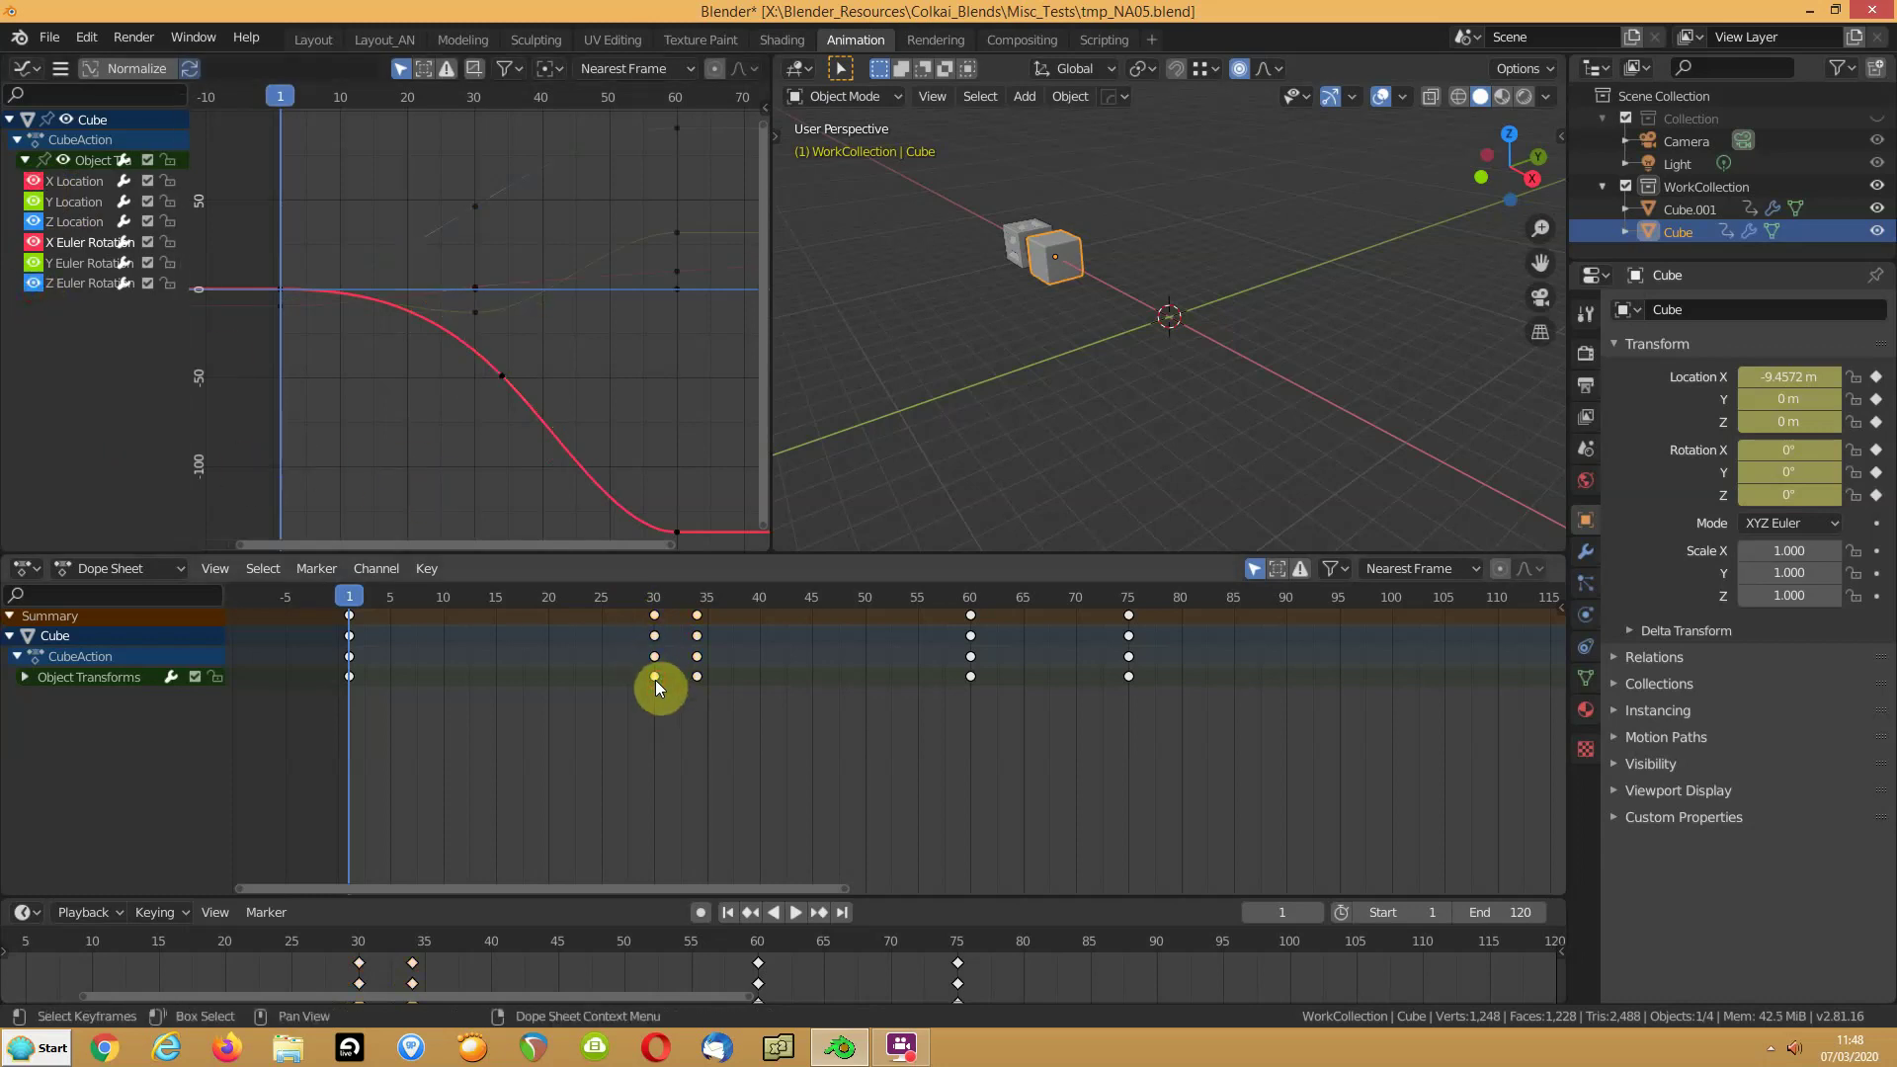
pyautogui.click(702, 676)
pyautogui.press('g')
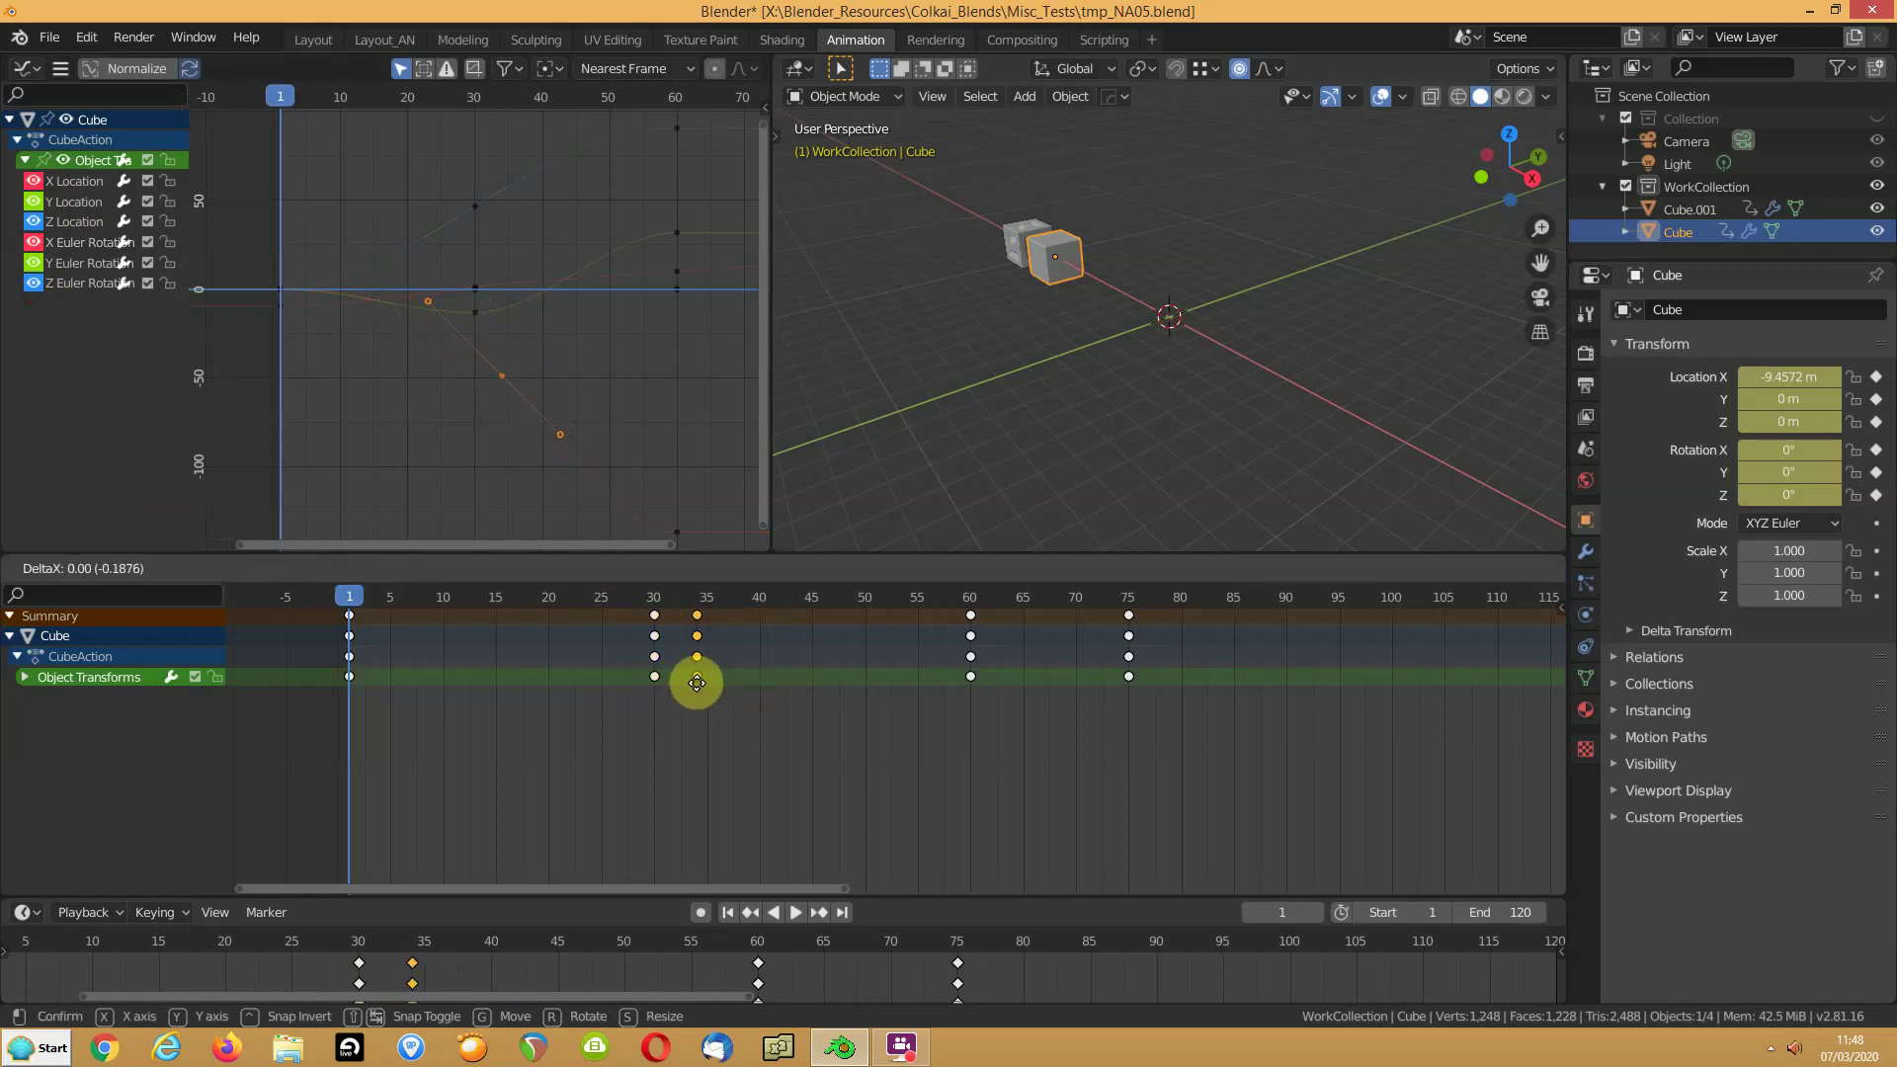
pyautogui.click(697, 683)
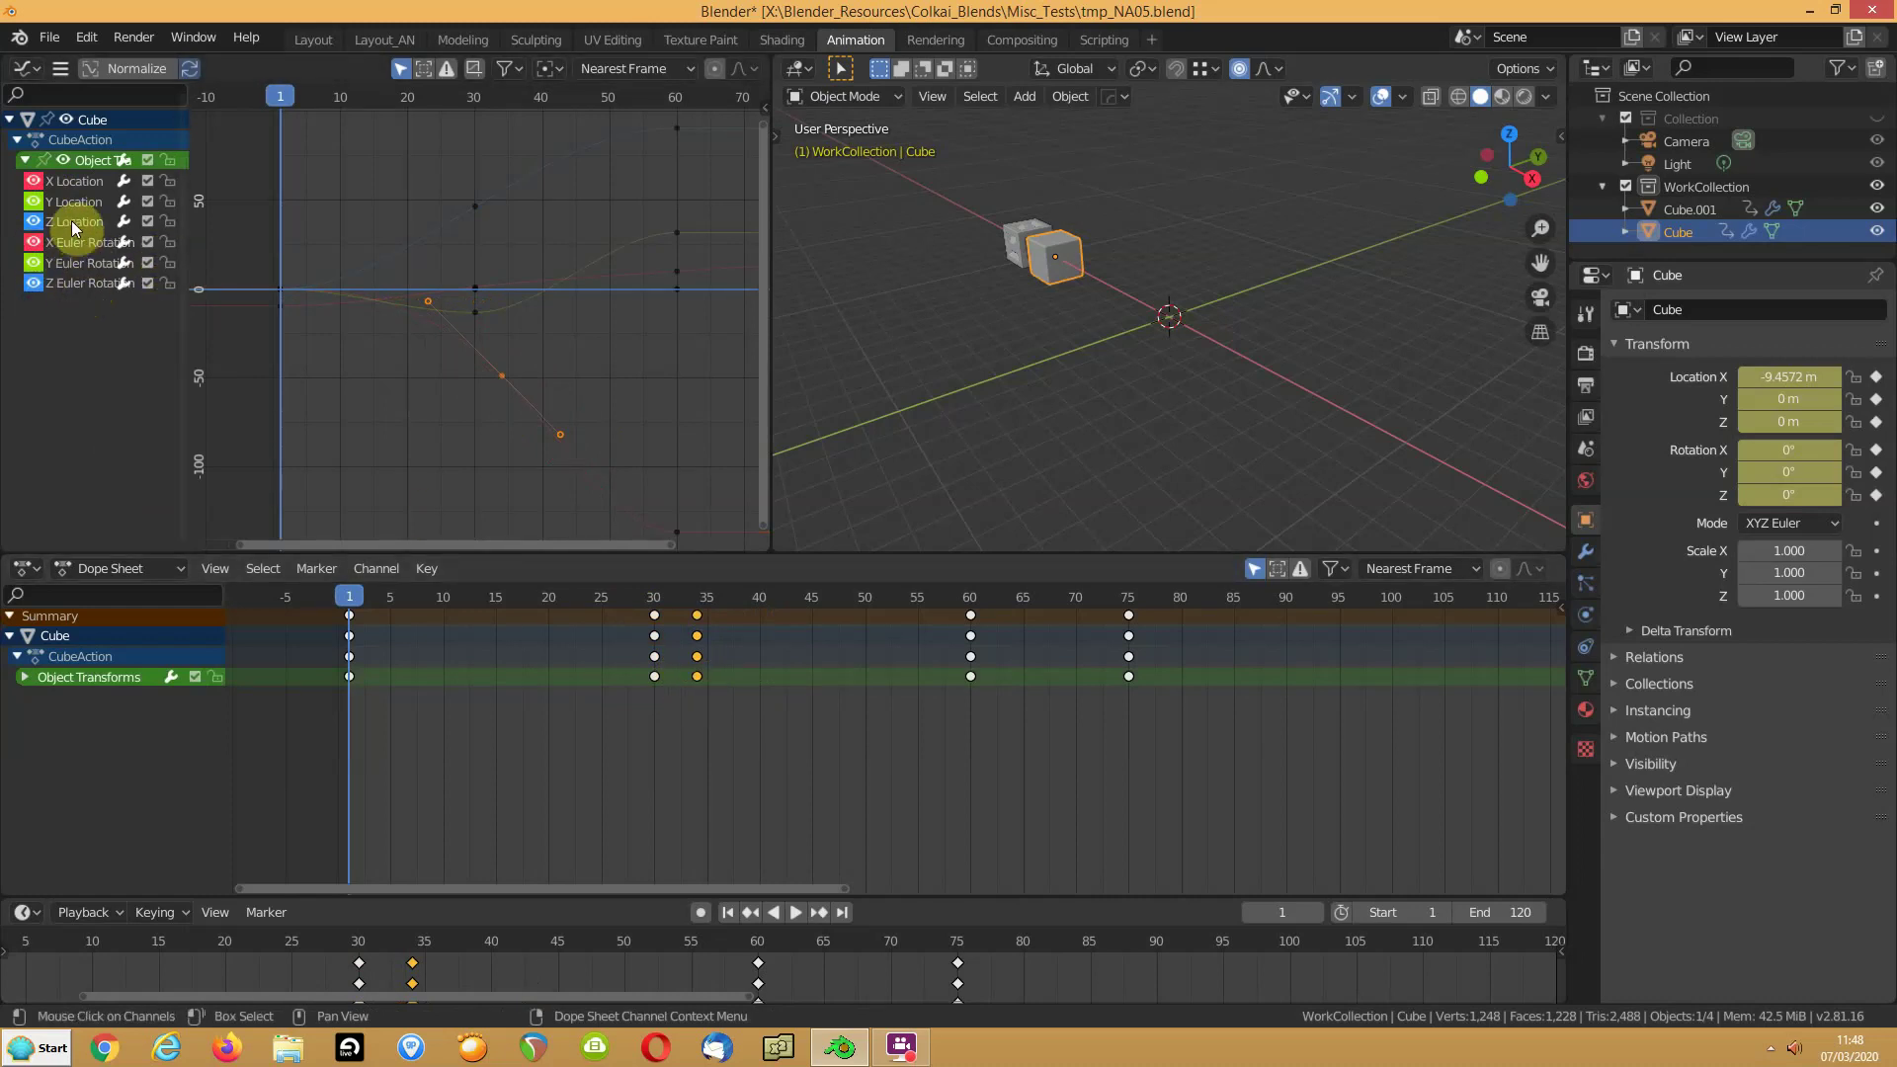
# Step: Move the Y Euler Rotation channel's lowest keyframe earlier to frame 20
pyautogui.click(67, 264)
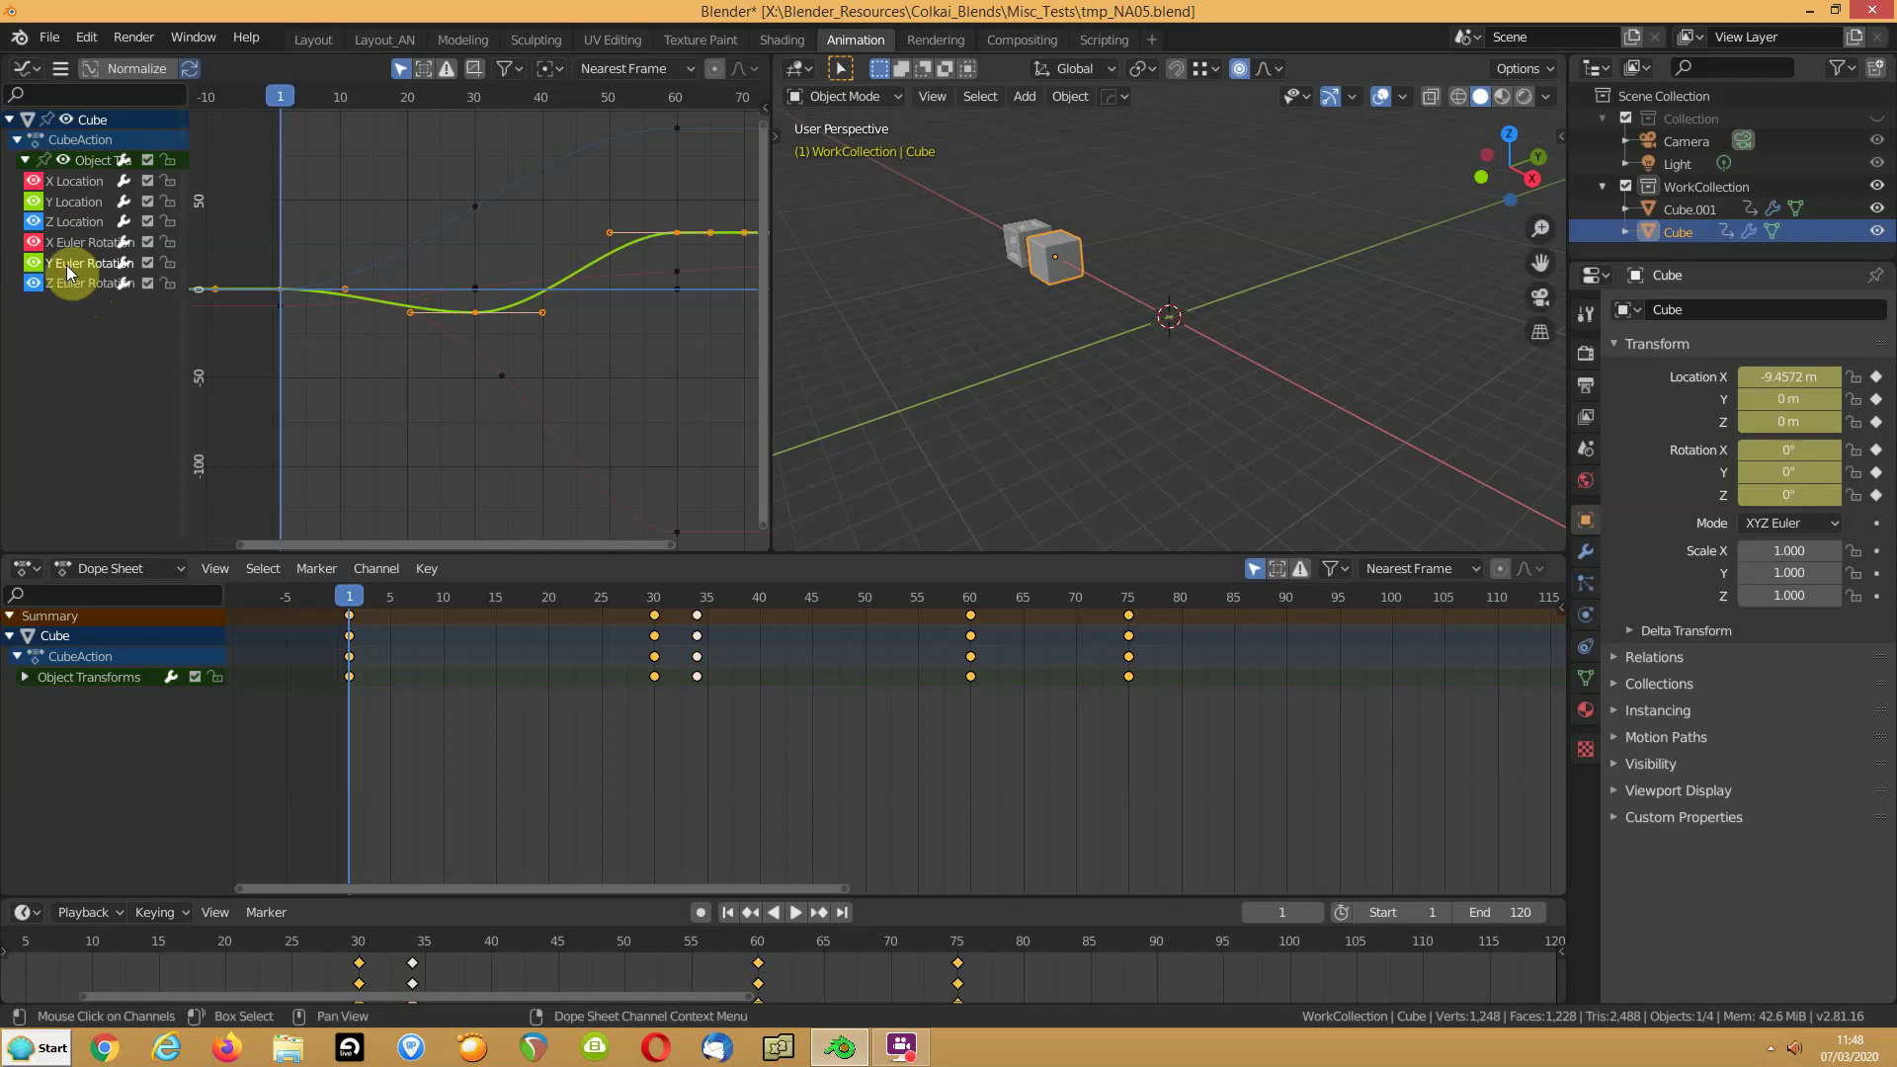
pyautogui.click(475, 314)
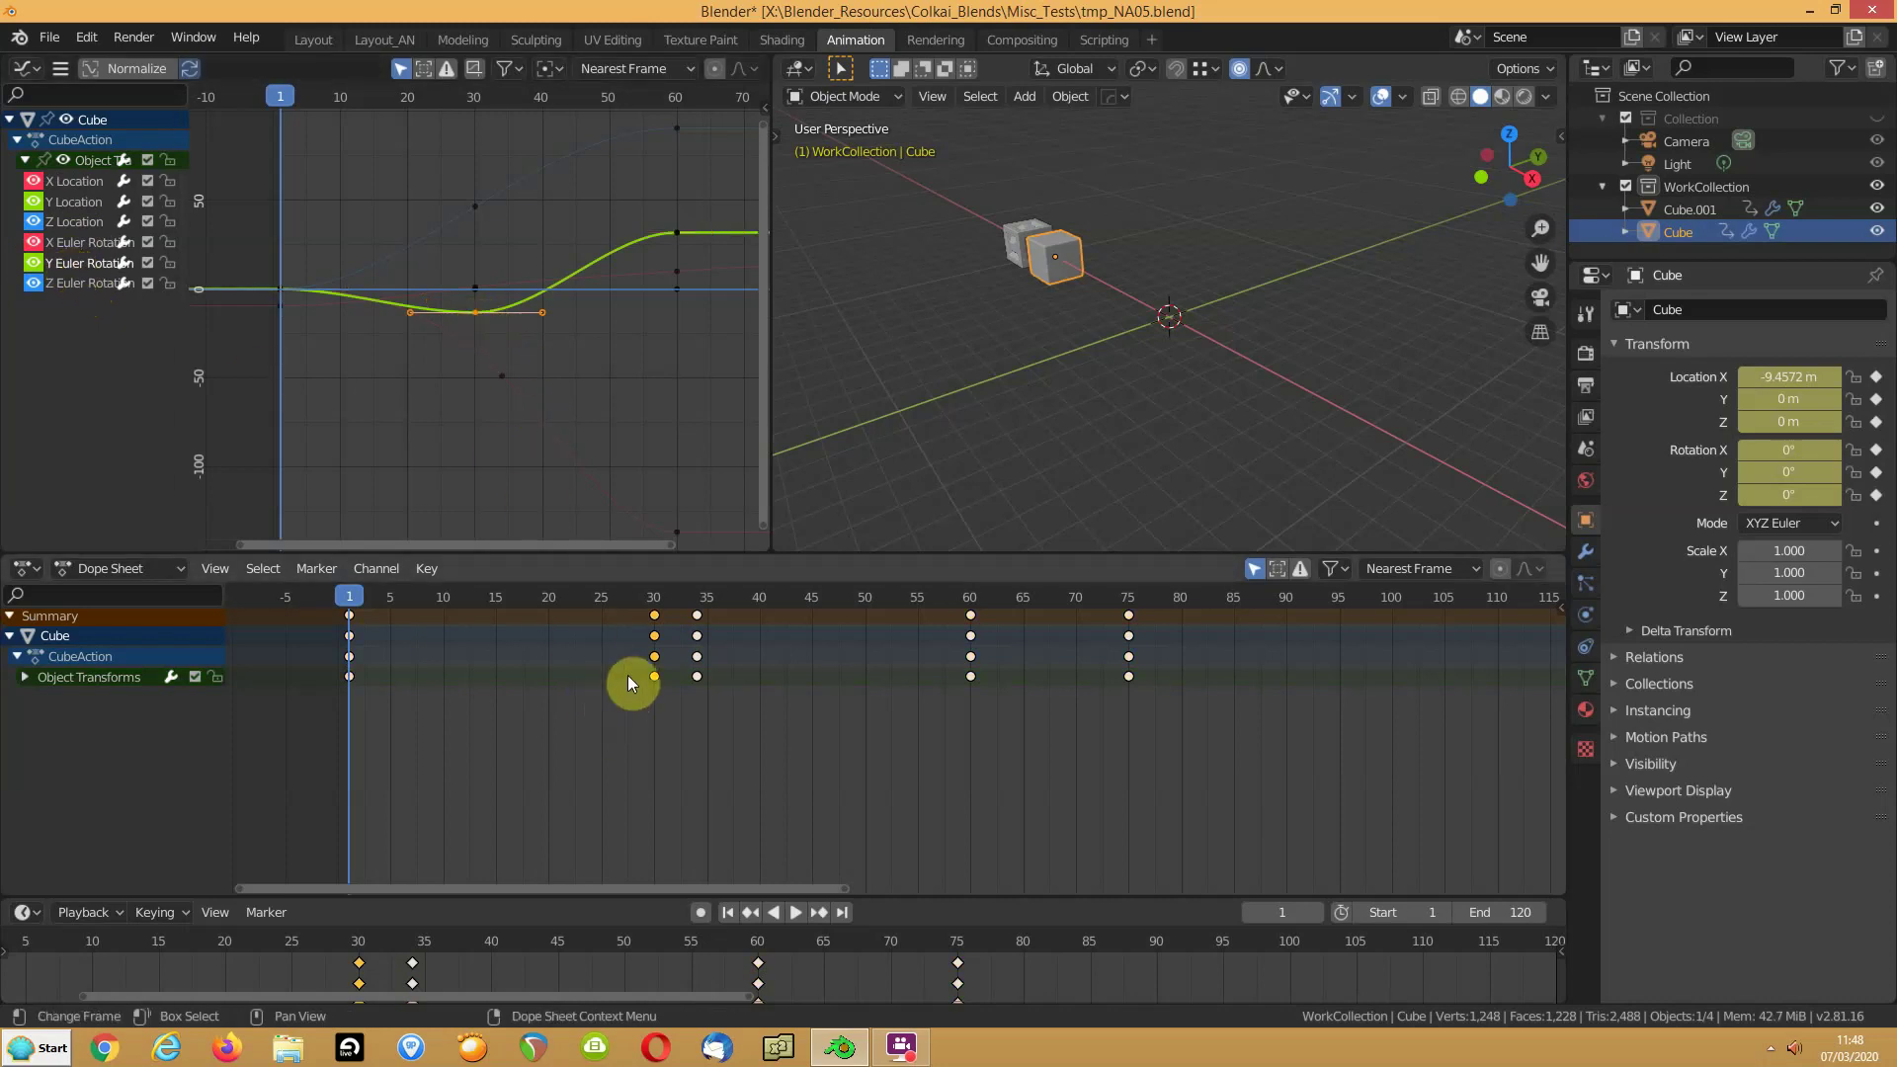
pyautogui.press('g')
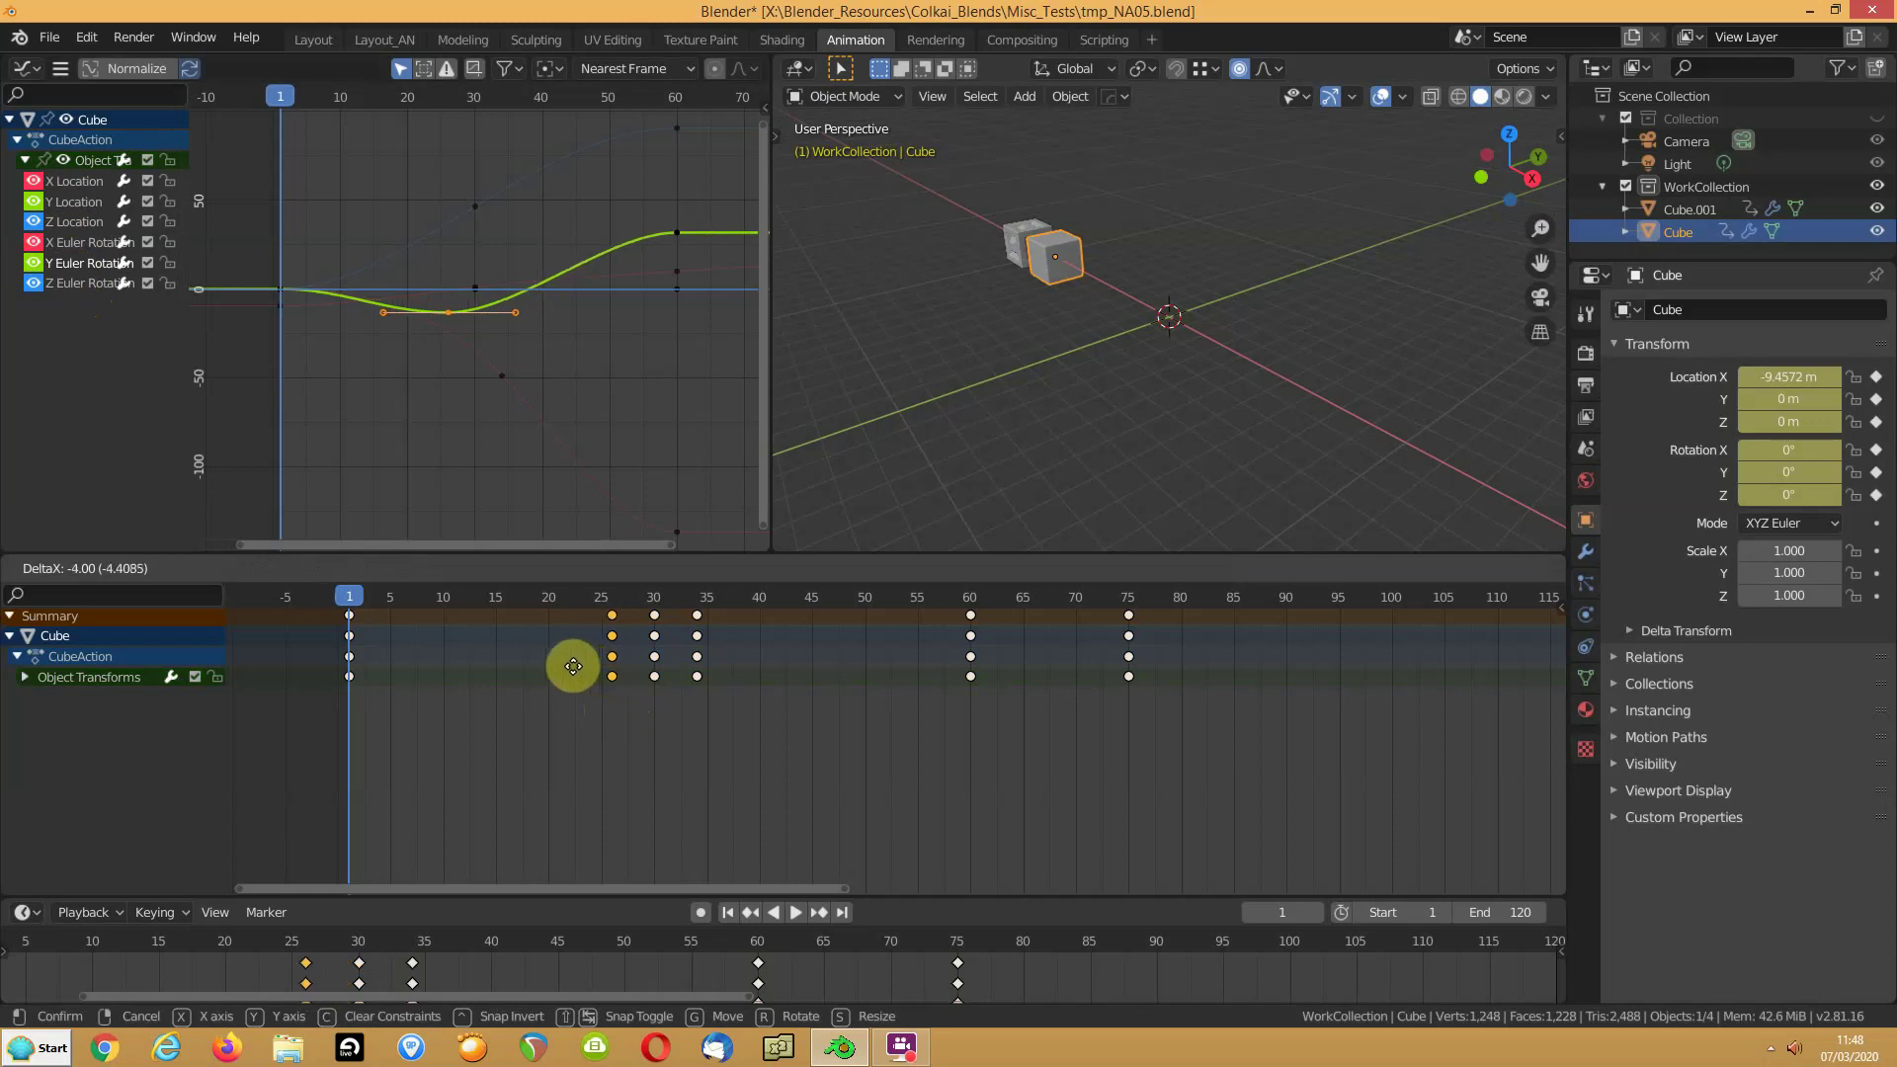
pyautogui.click(573, 666)
# Step: Slide a middle keyframe column along to frame 42 and play the new timing
pyautogui.click(654, 614)
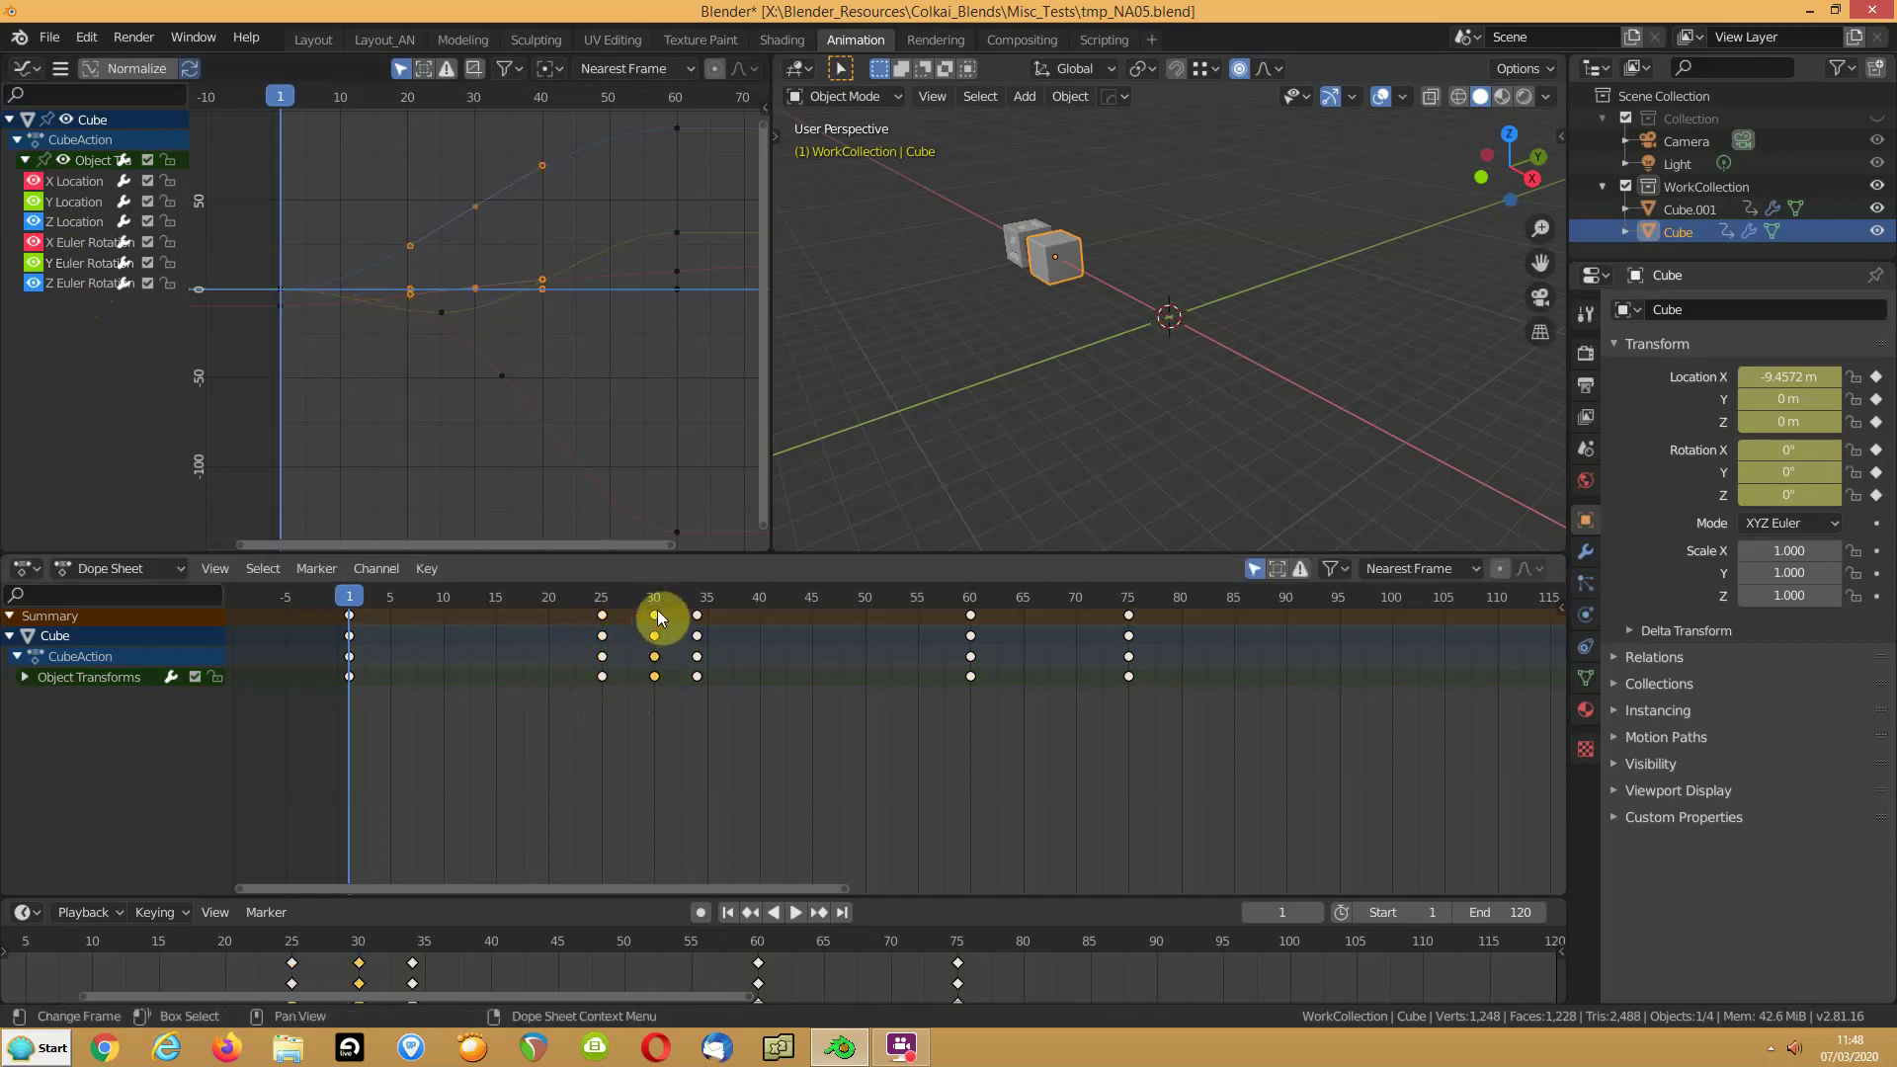
pyautogui.moveTo(602, 676); pyautogui.dragTo(780, 679)
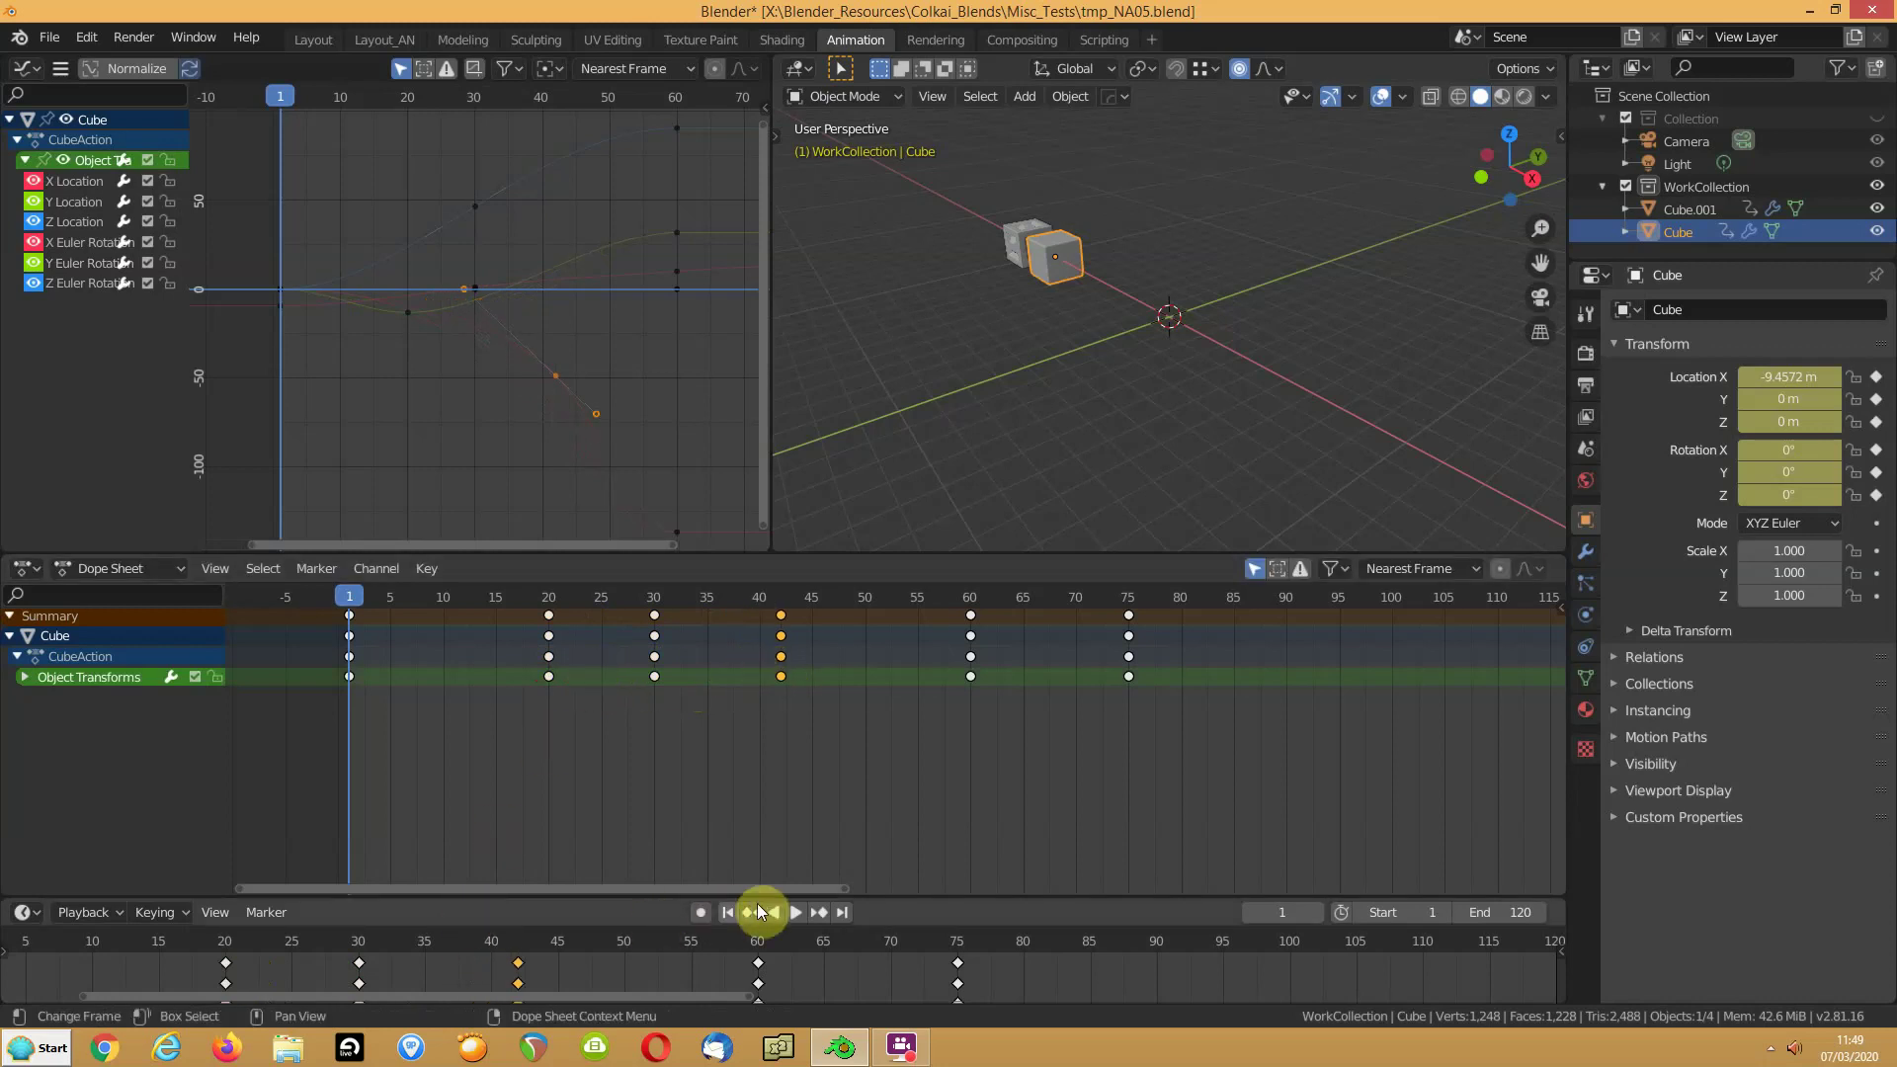
pyautogui.click(796, 911)
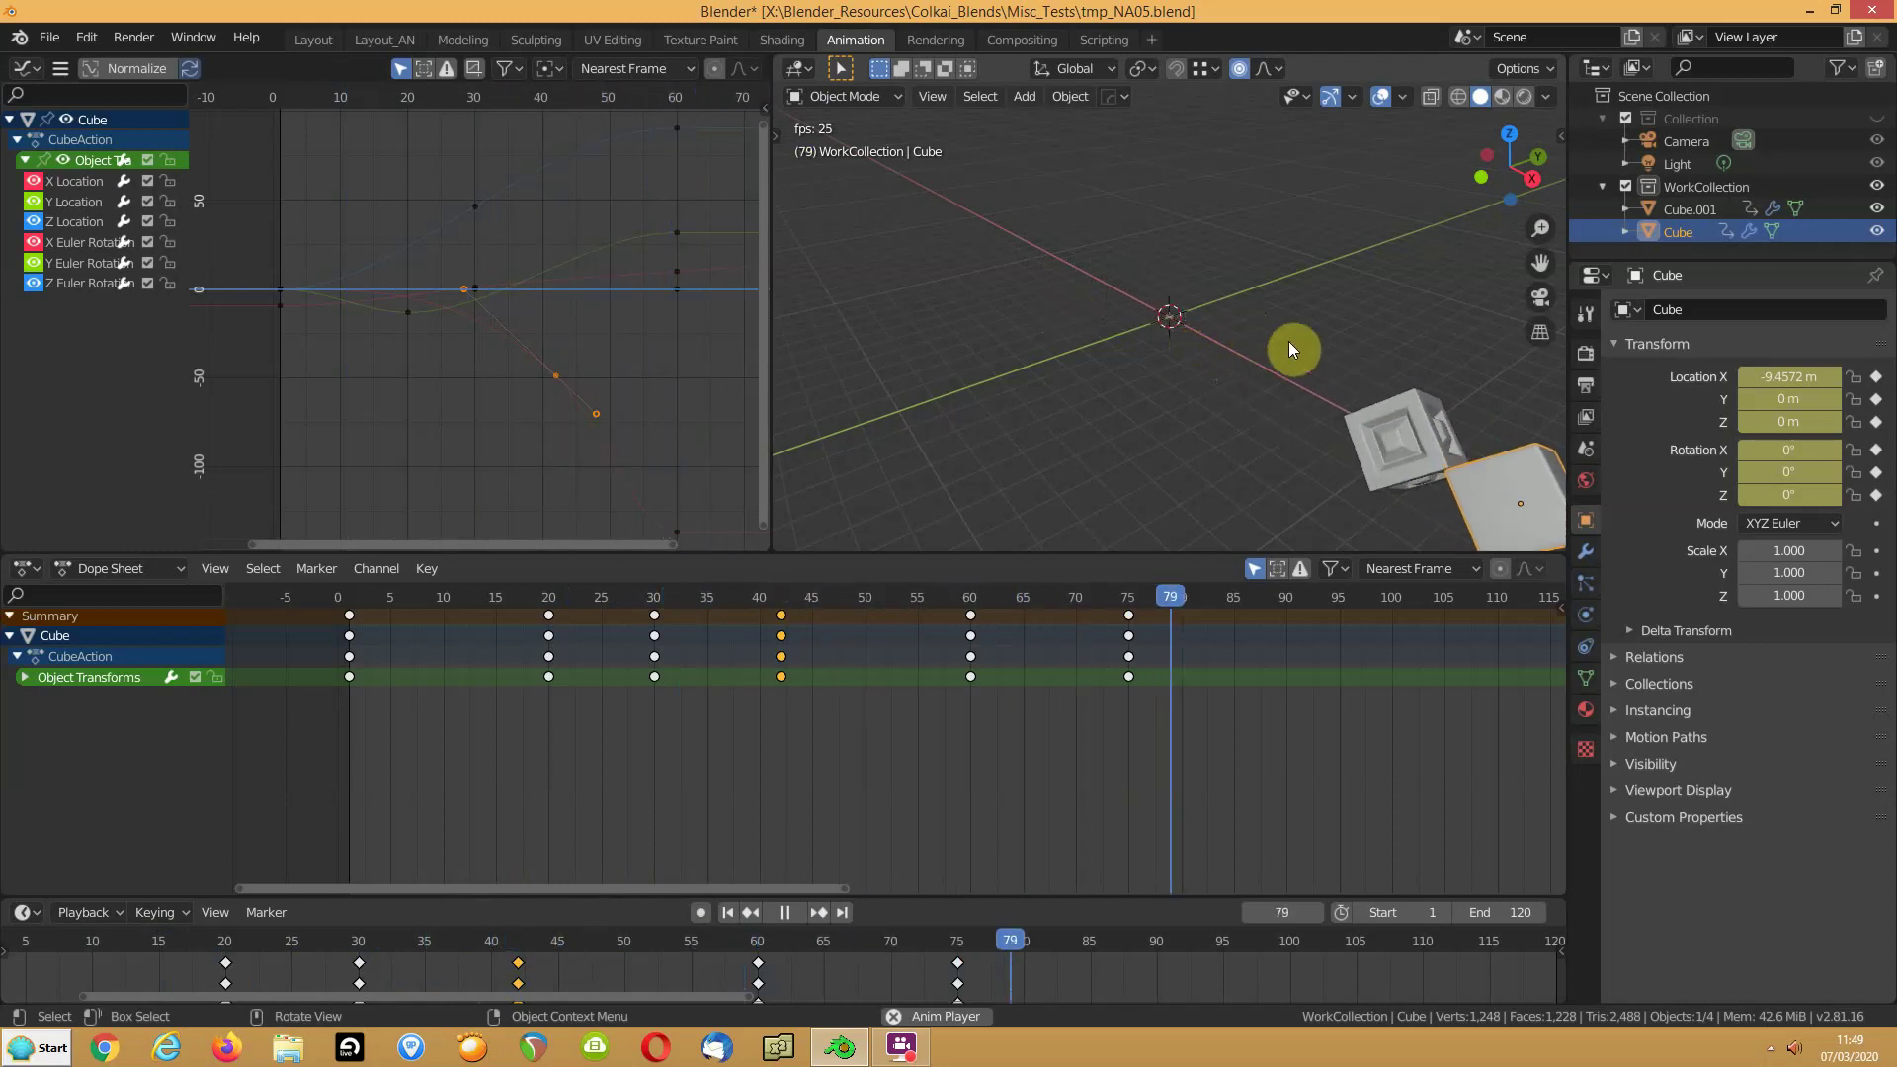
# Step: Stop playback and try vector, aligned and other handle types on the X Euler Rotation key
pyautogui.click(781, 912)
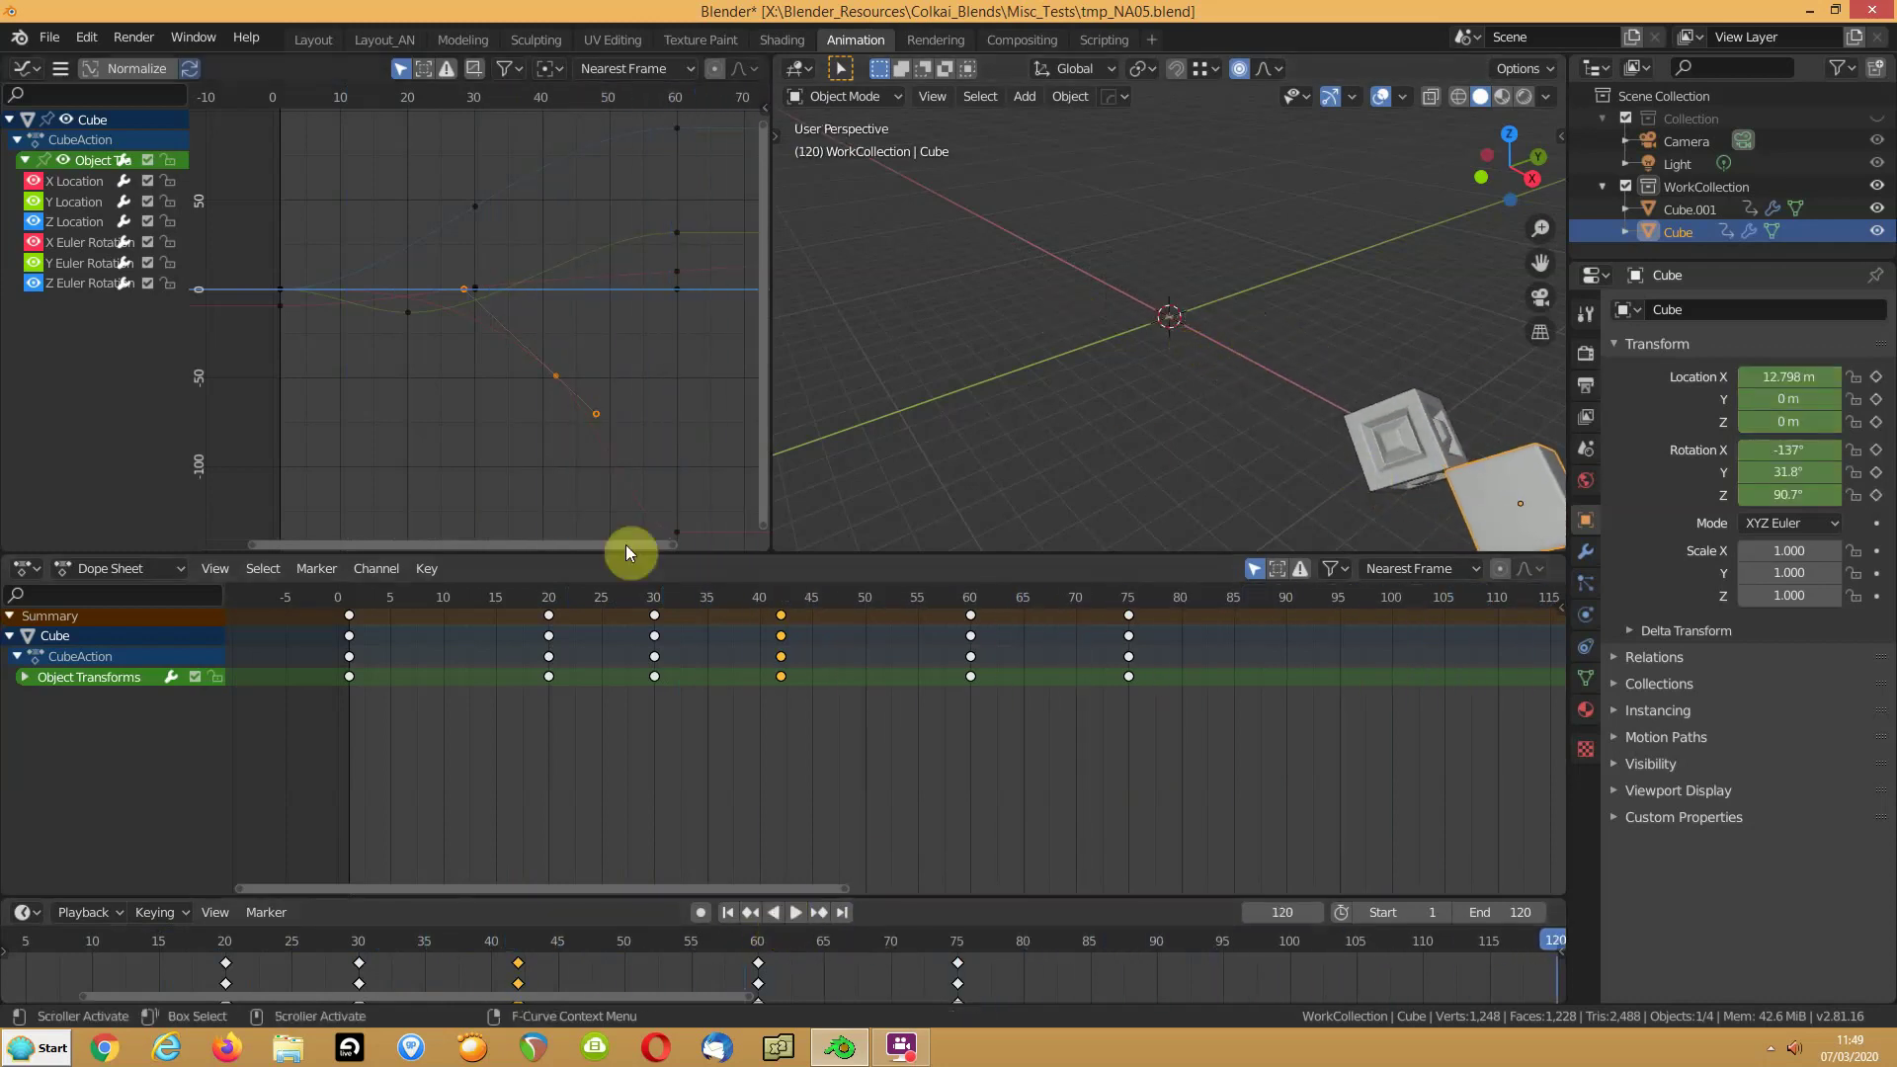
pyautogui.click(554, 376)
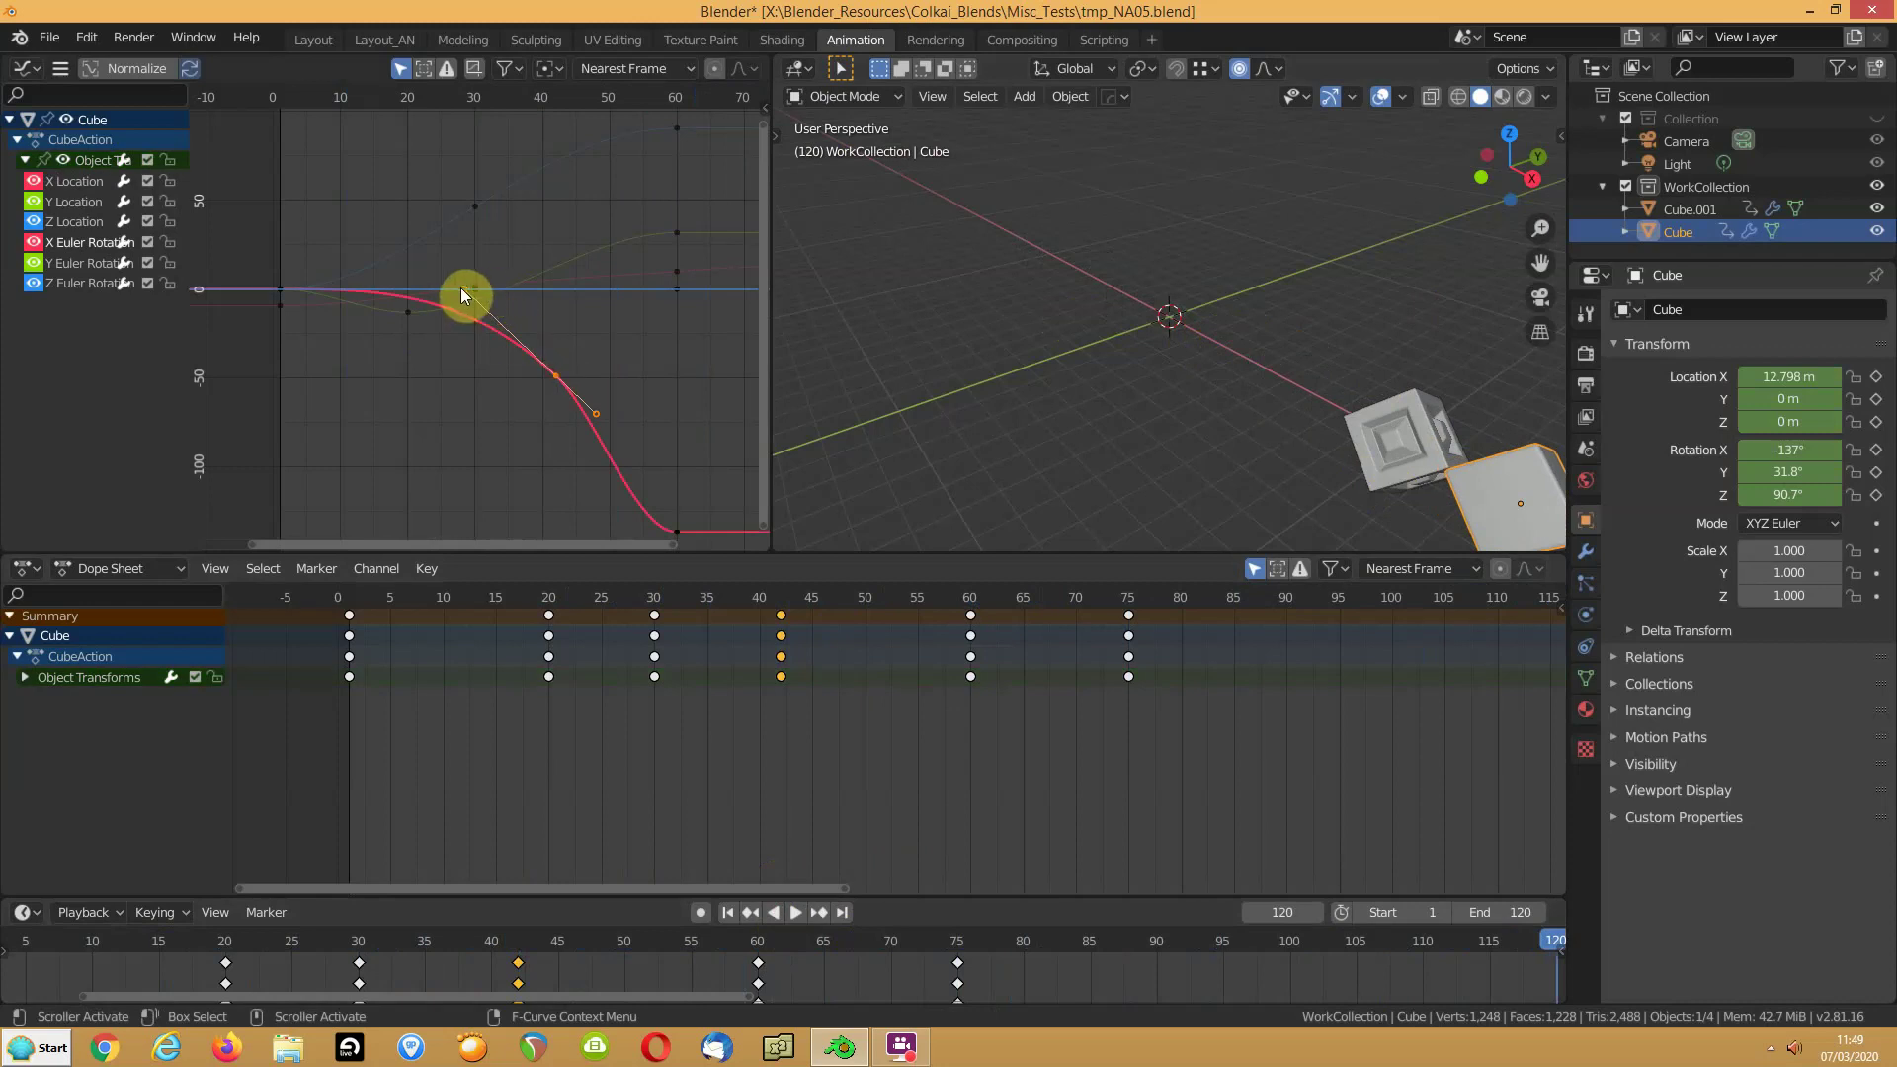
pyautogui.moveTo(461, 288); pyautogui.dragTo(502, 334)
pyautogui.press('v')
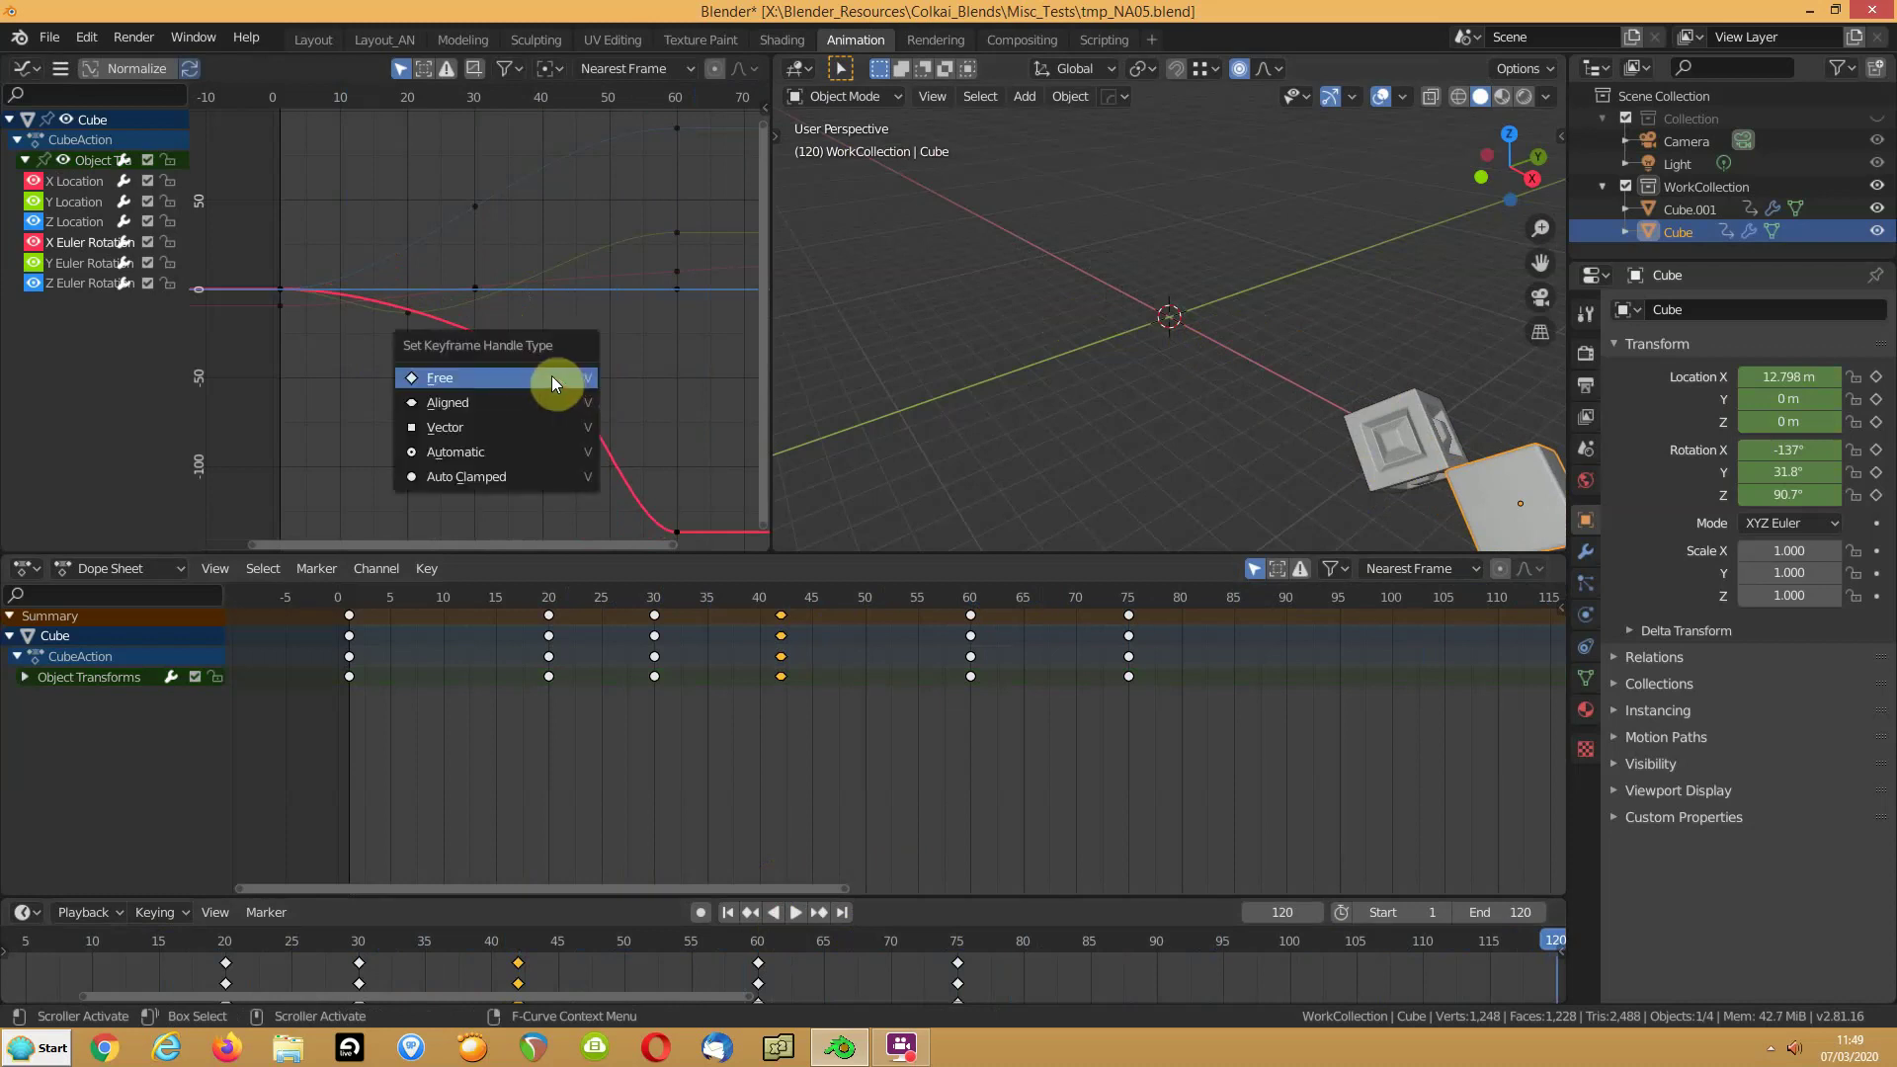
pyautogui.click(495, 428)
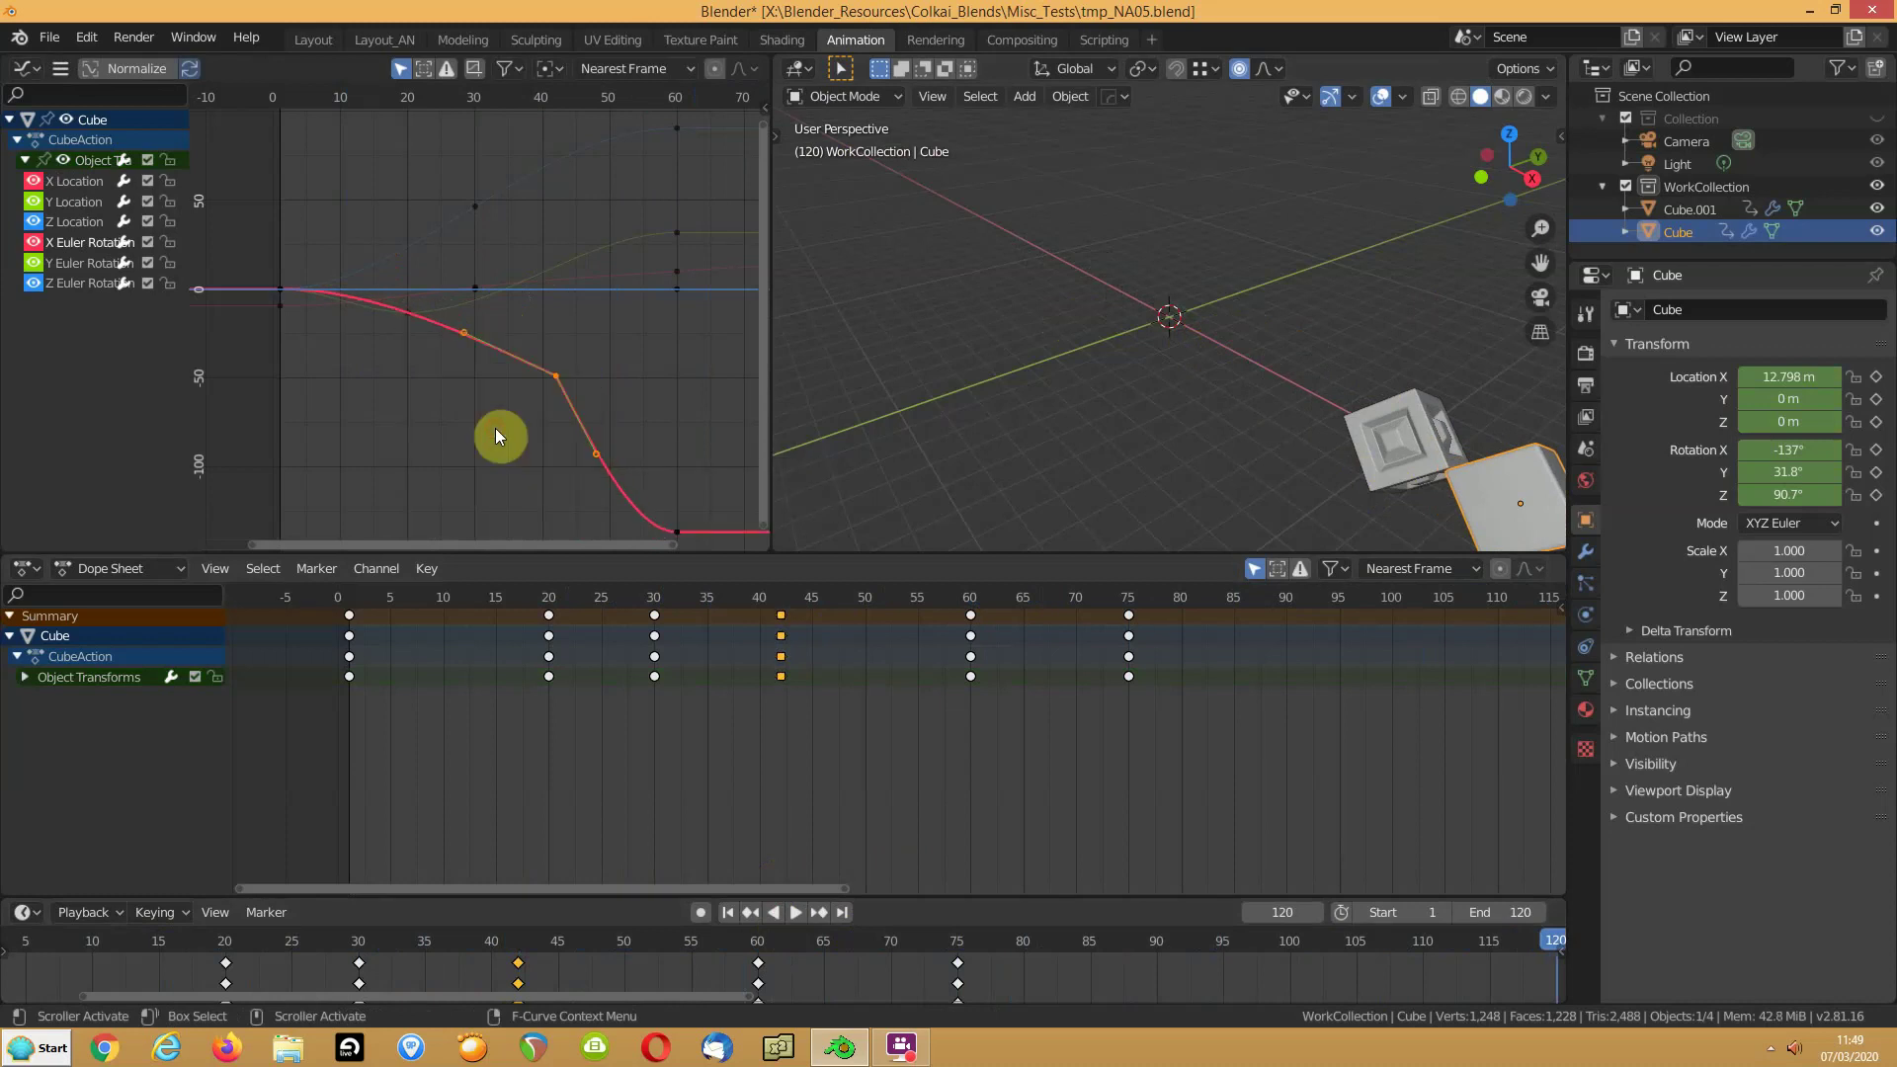
pyautogui.press('v')
pyautogui.click(470, 399)
pyautogui.press('v')
pyautogui.click(480, 378)
# Step: Reshape the key's handles for a steep drop, set them automatic, and shift it to about frame 45
pyautogui.moveTo(471, 337); pyautogui.dragTo(515, 274)
pyautogui.click(597, 393)
pyautogui.moveTo(613, 388); pyautogui.dragTo(567, 482)
pyautogui.press('v')
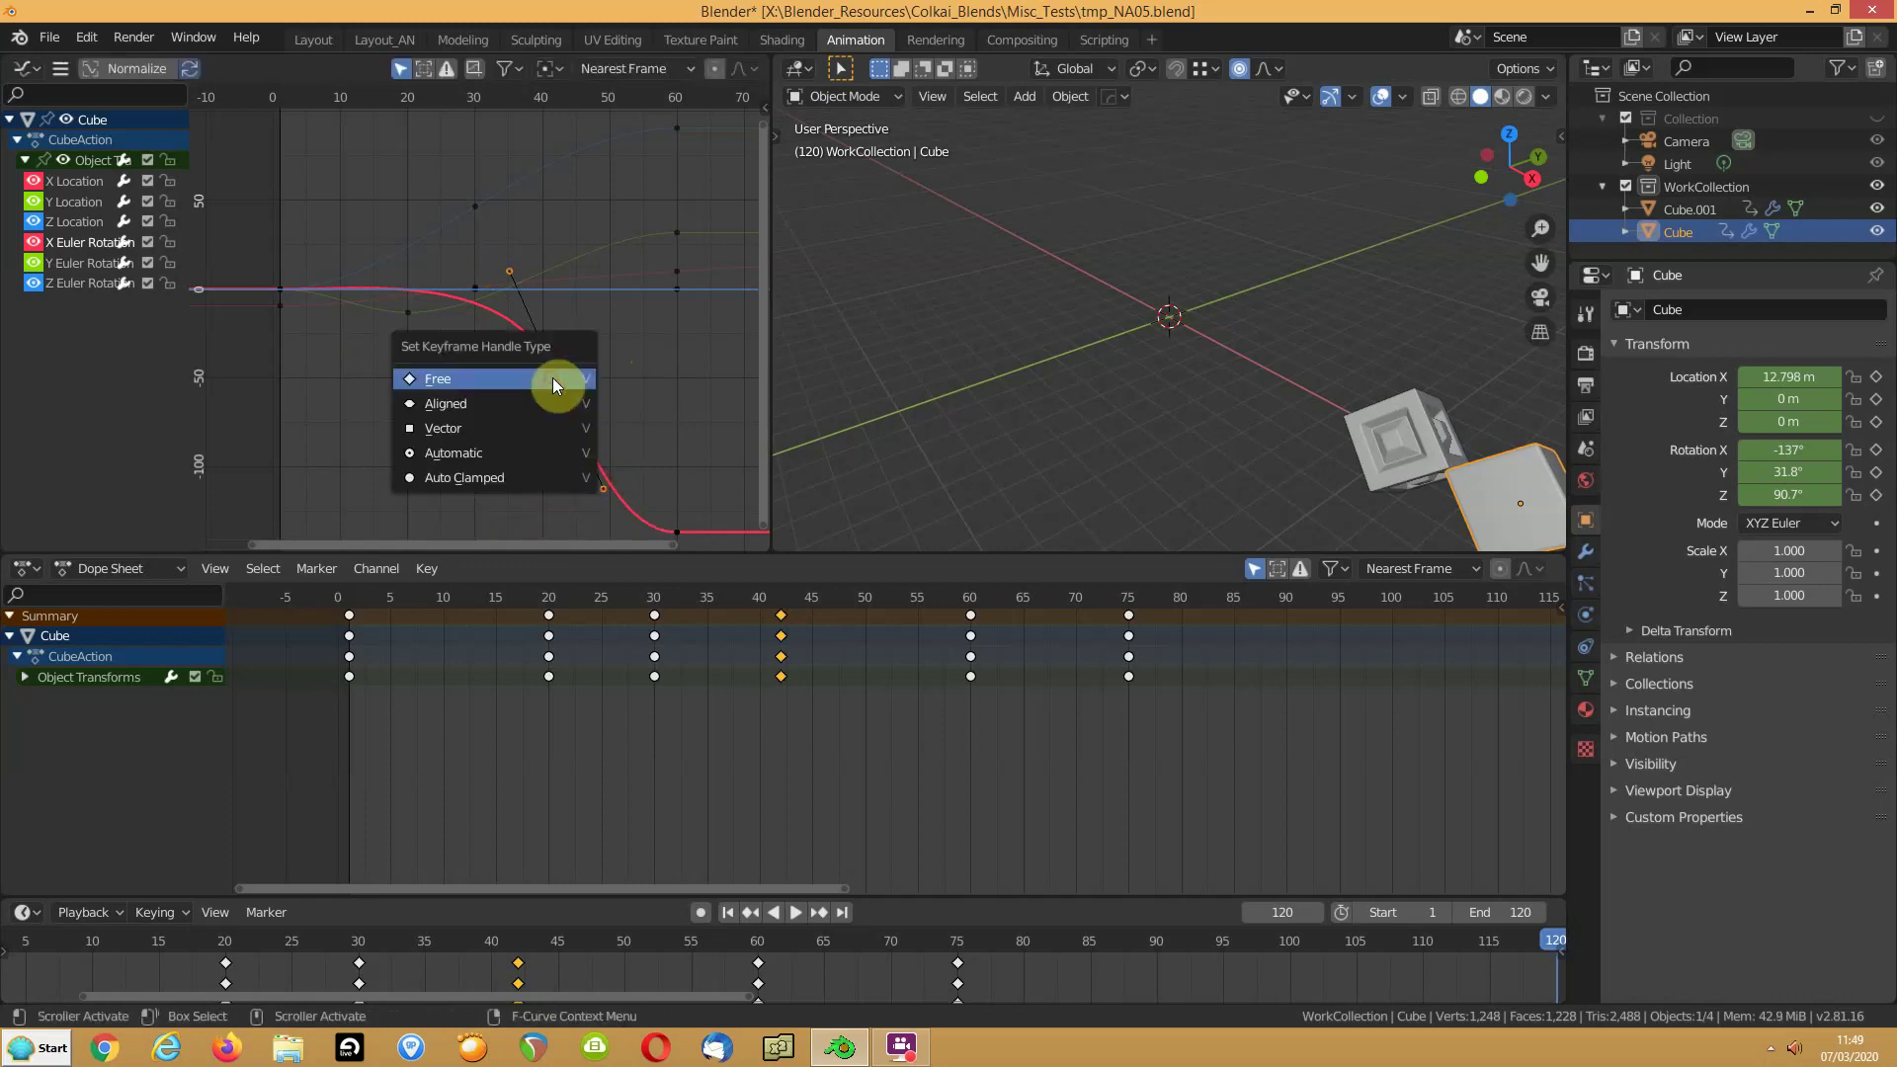
pyautogui.click(528, 449)
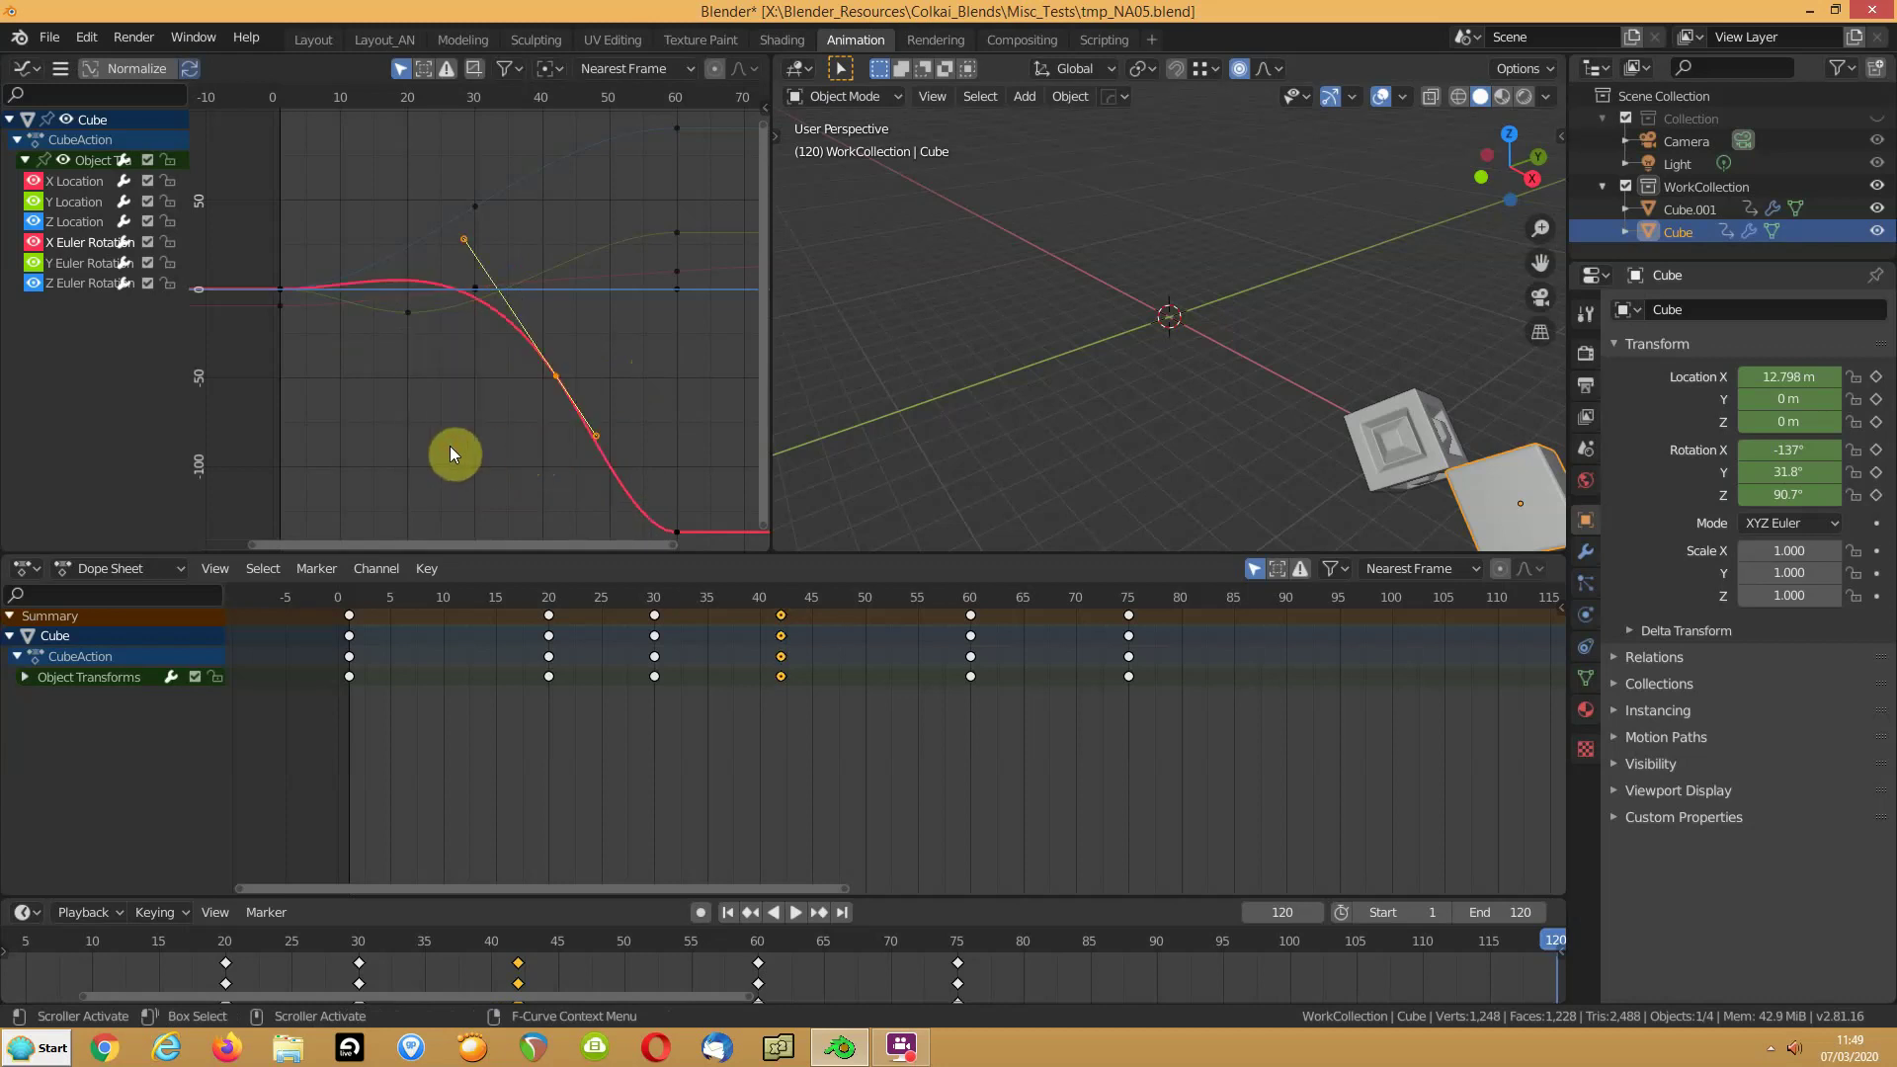
pyautogui.moveTo(463, 239); pyautogui.dragTo(484, 307)
pyautogui.moveTo(552, 378); pyautogui.dragTo(555, 436)
pyautogui.moveTo(484, 371); pyautogui.dragTo(478, 441)
# Step: Scale and rotate the frame-42 key's handles to stand long and near-vertical
pyautogui.press('s')
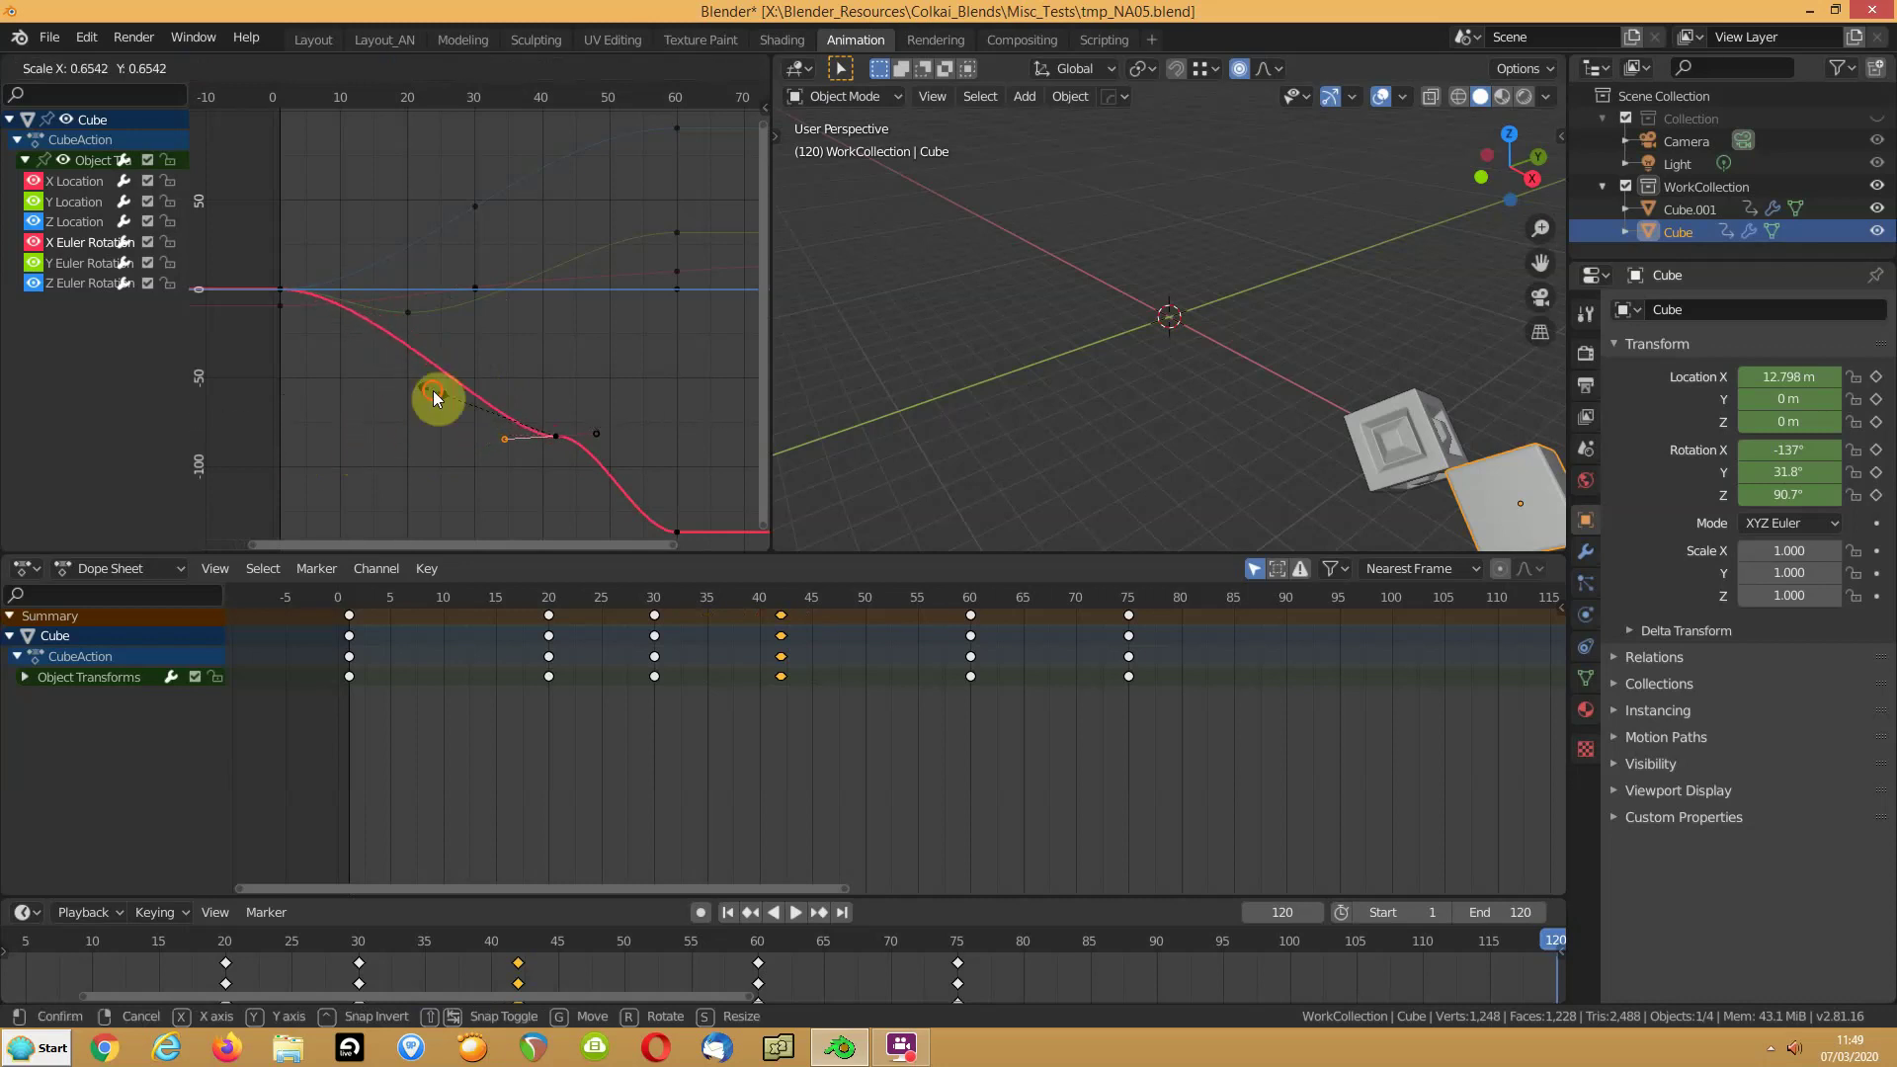
pyautogui.click(436, 398)
pyautogui.press('s')
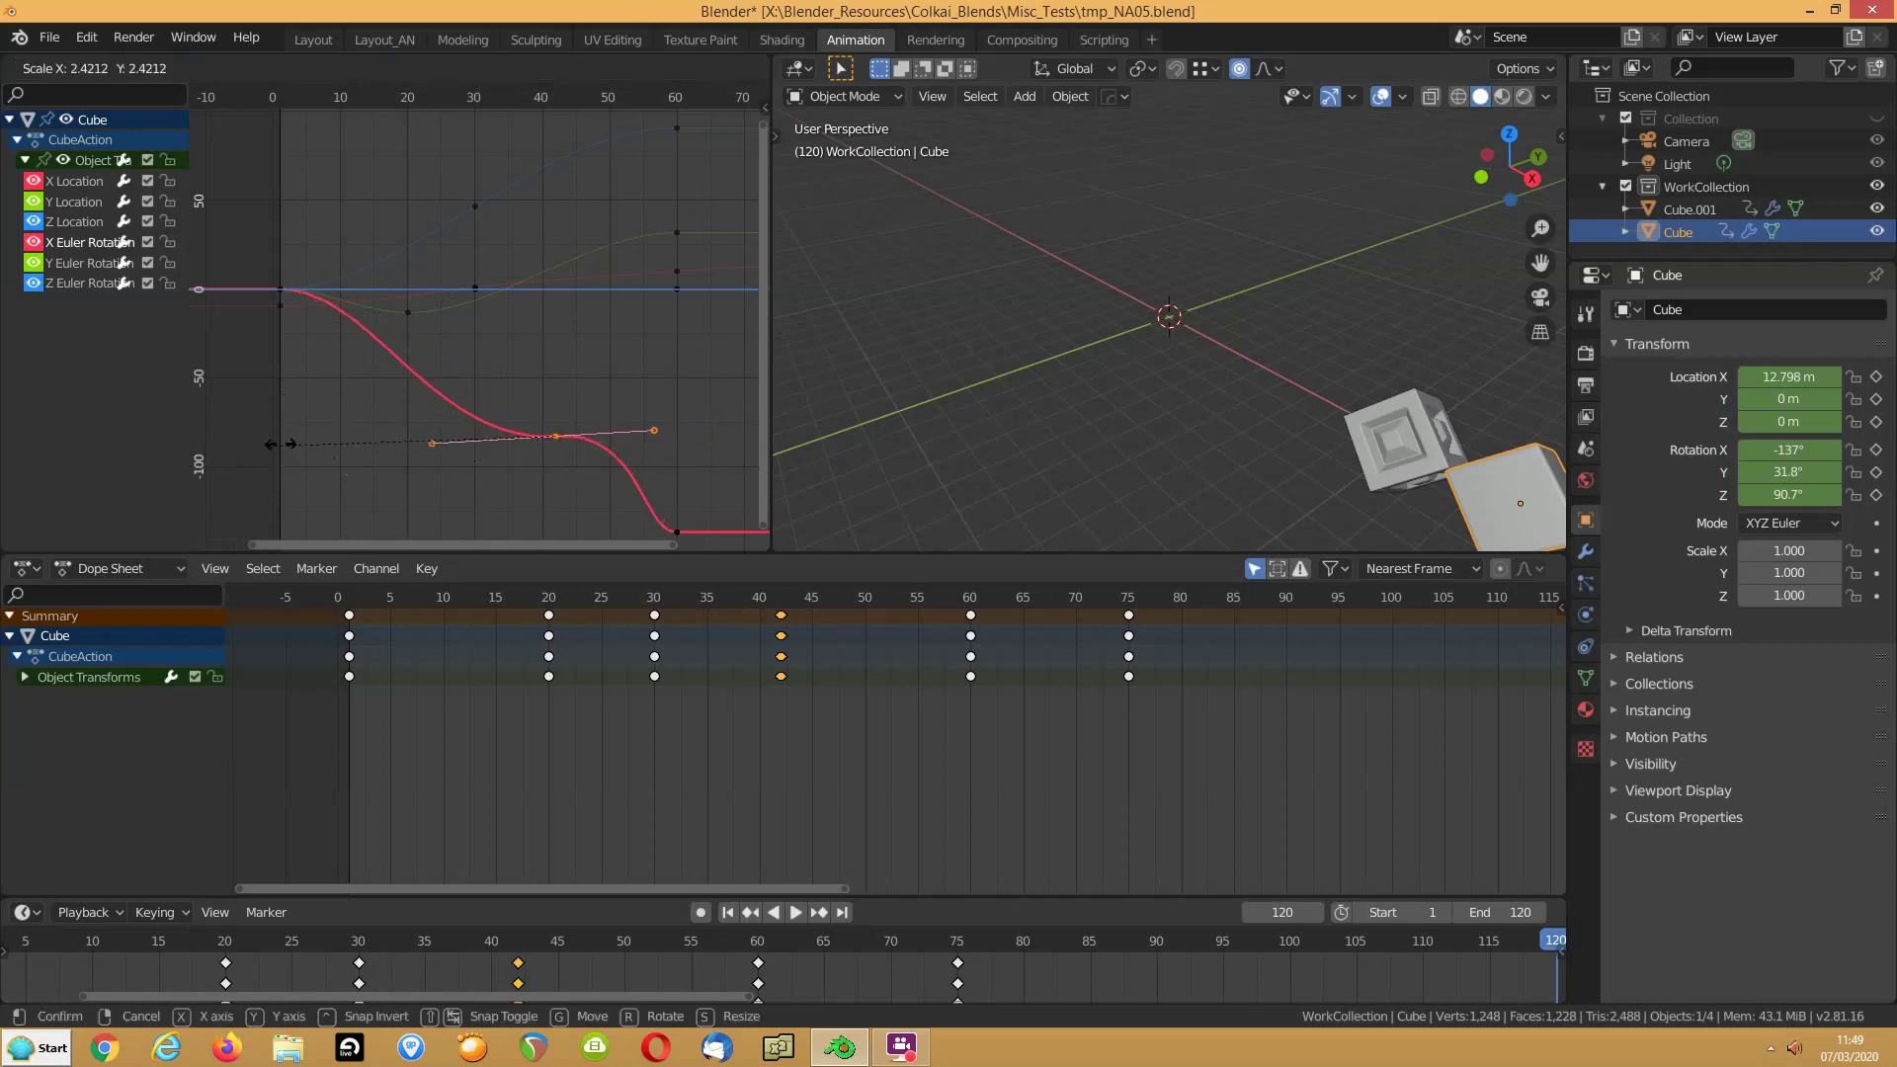
pyautogui.click(391, 402)
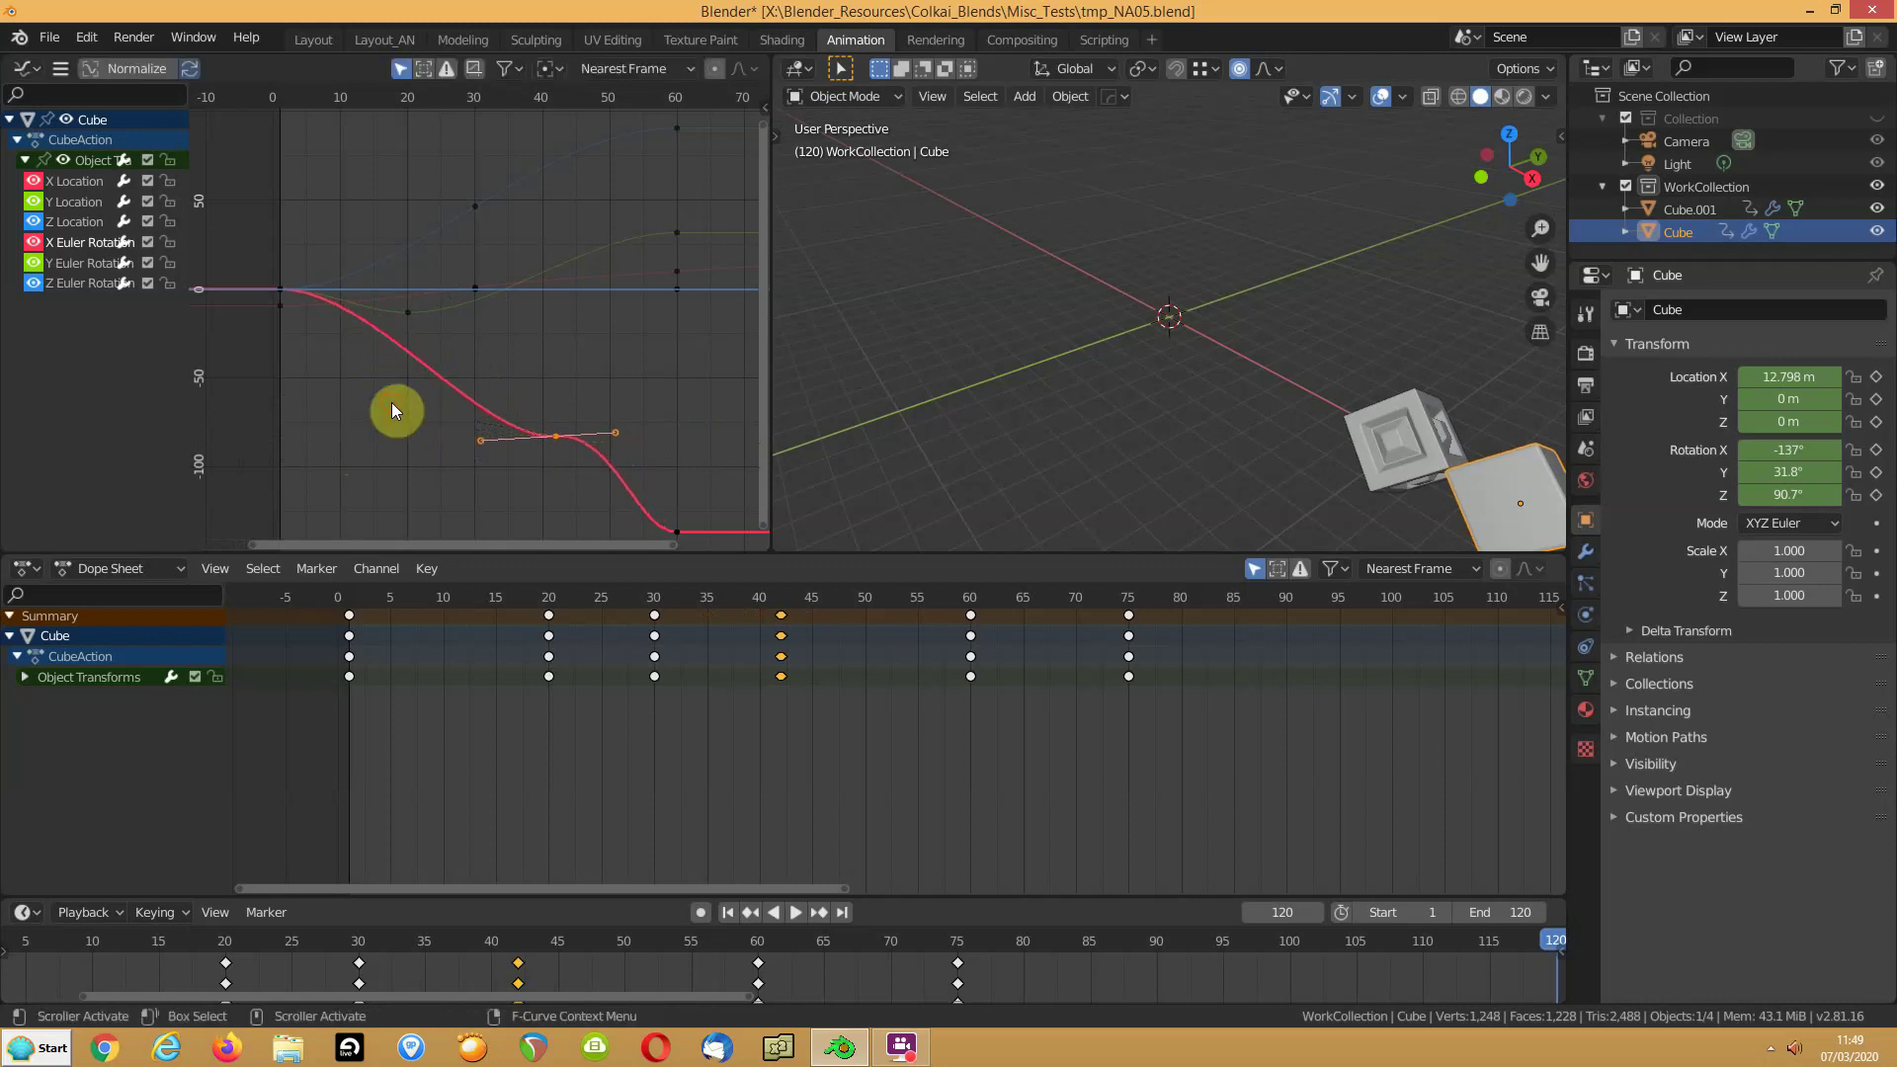
pyautogui.press('r')
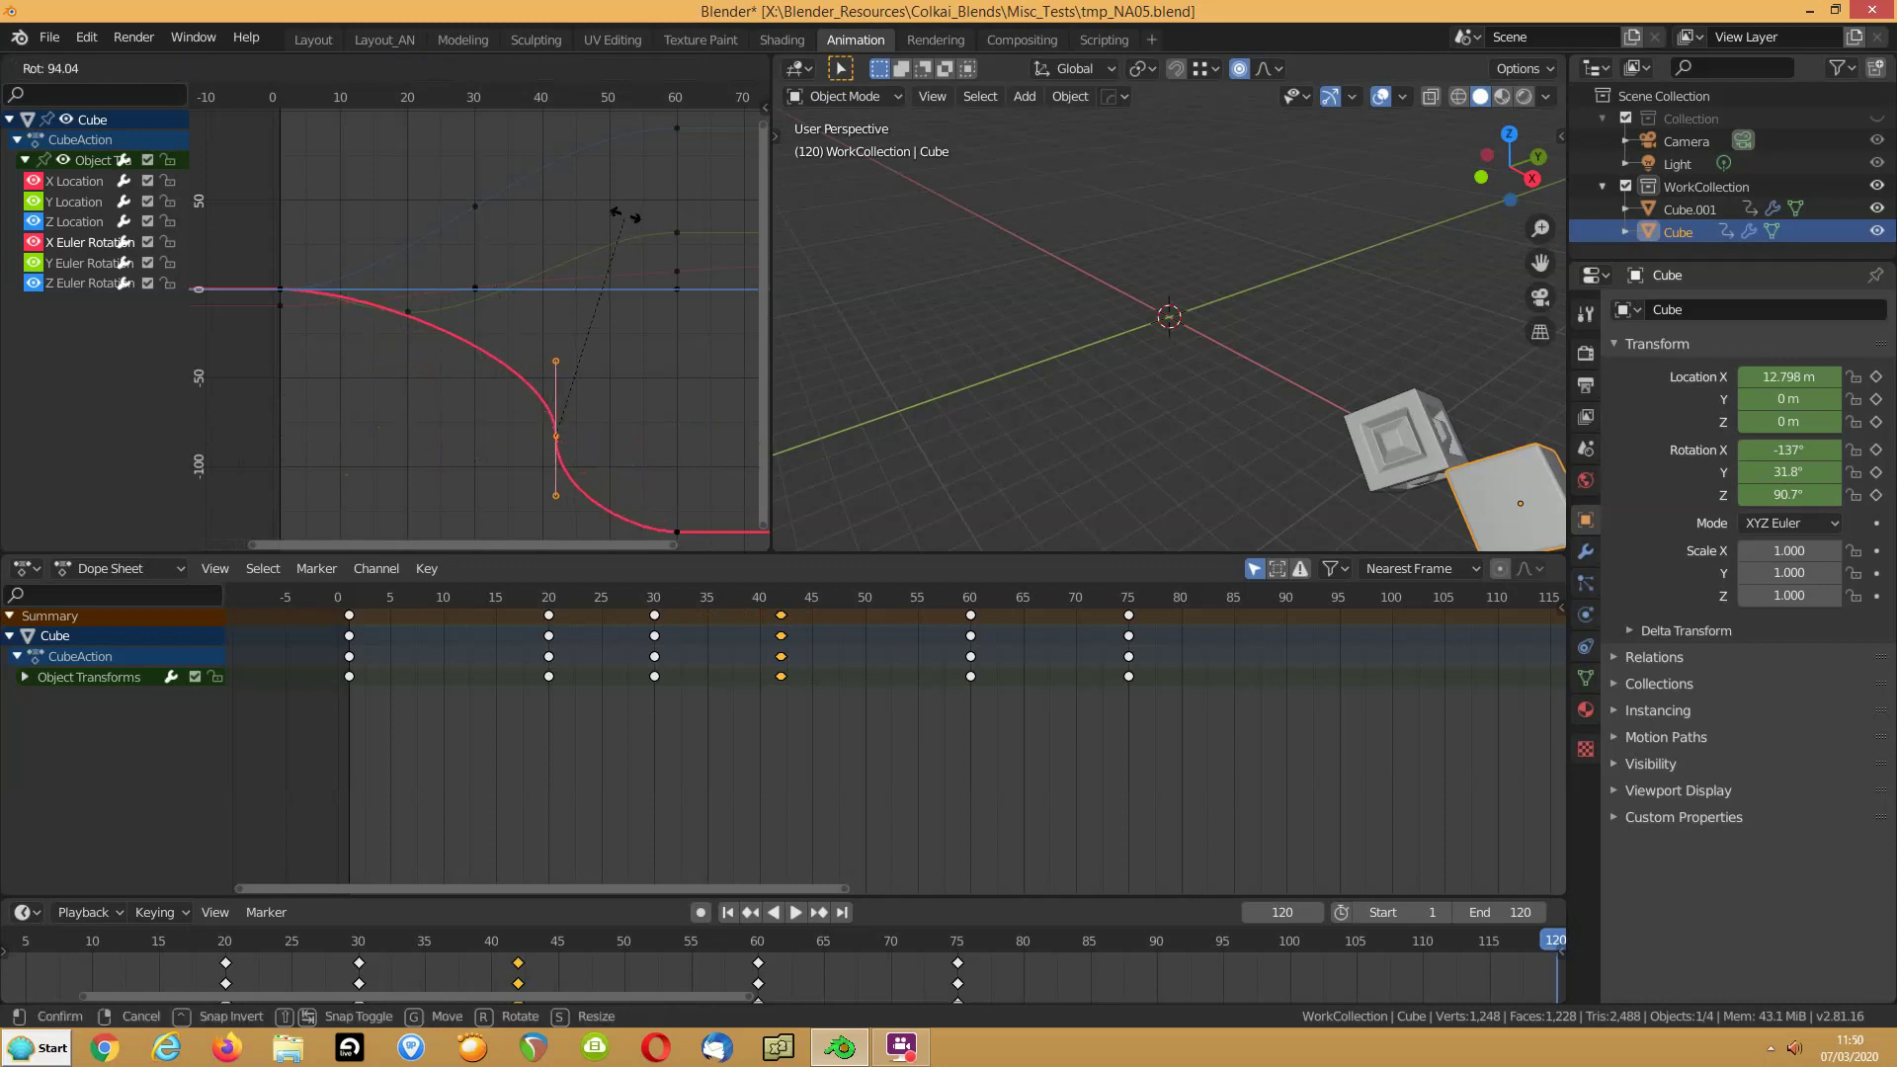
pyautogui.click(614, 218)
pyautogui.press('s')
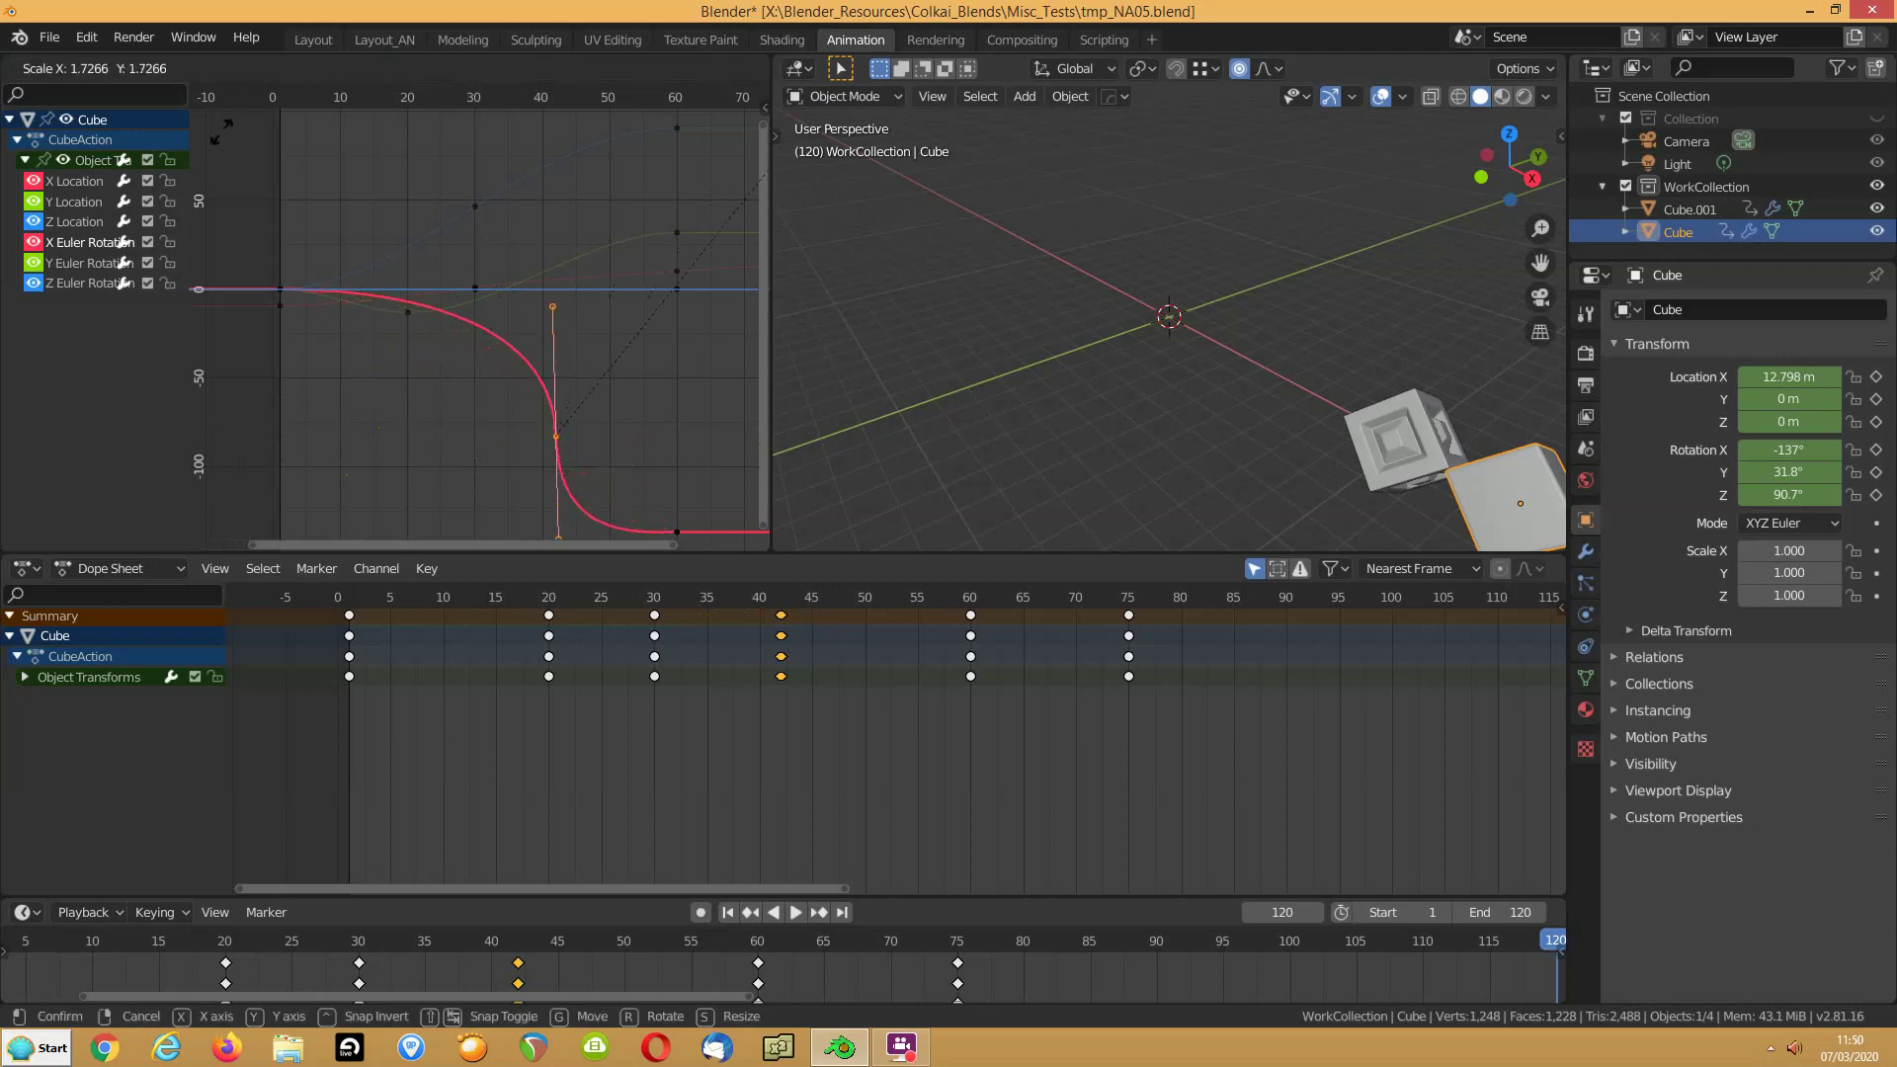
pyautogui.click(200, 161)
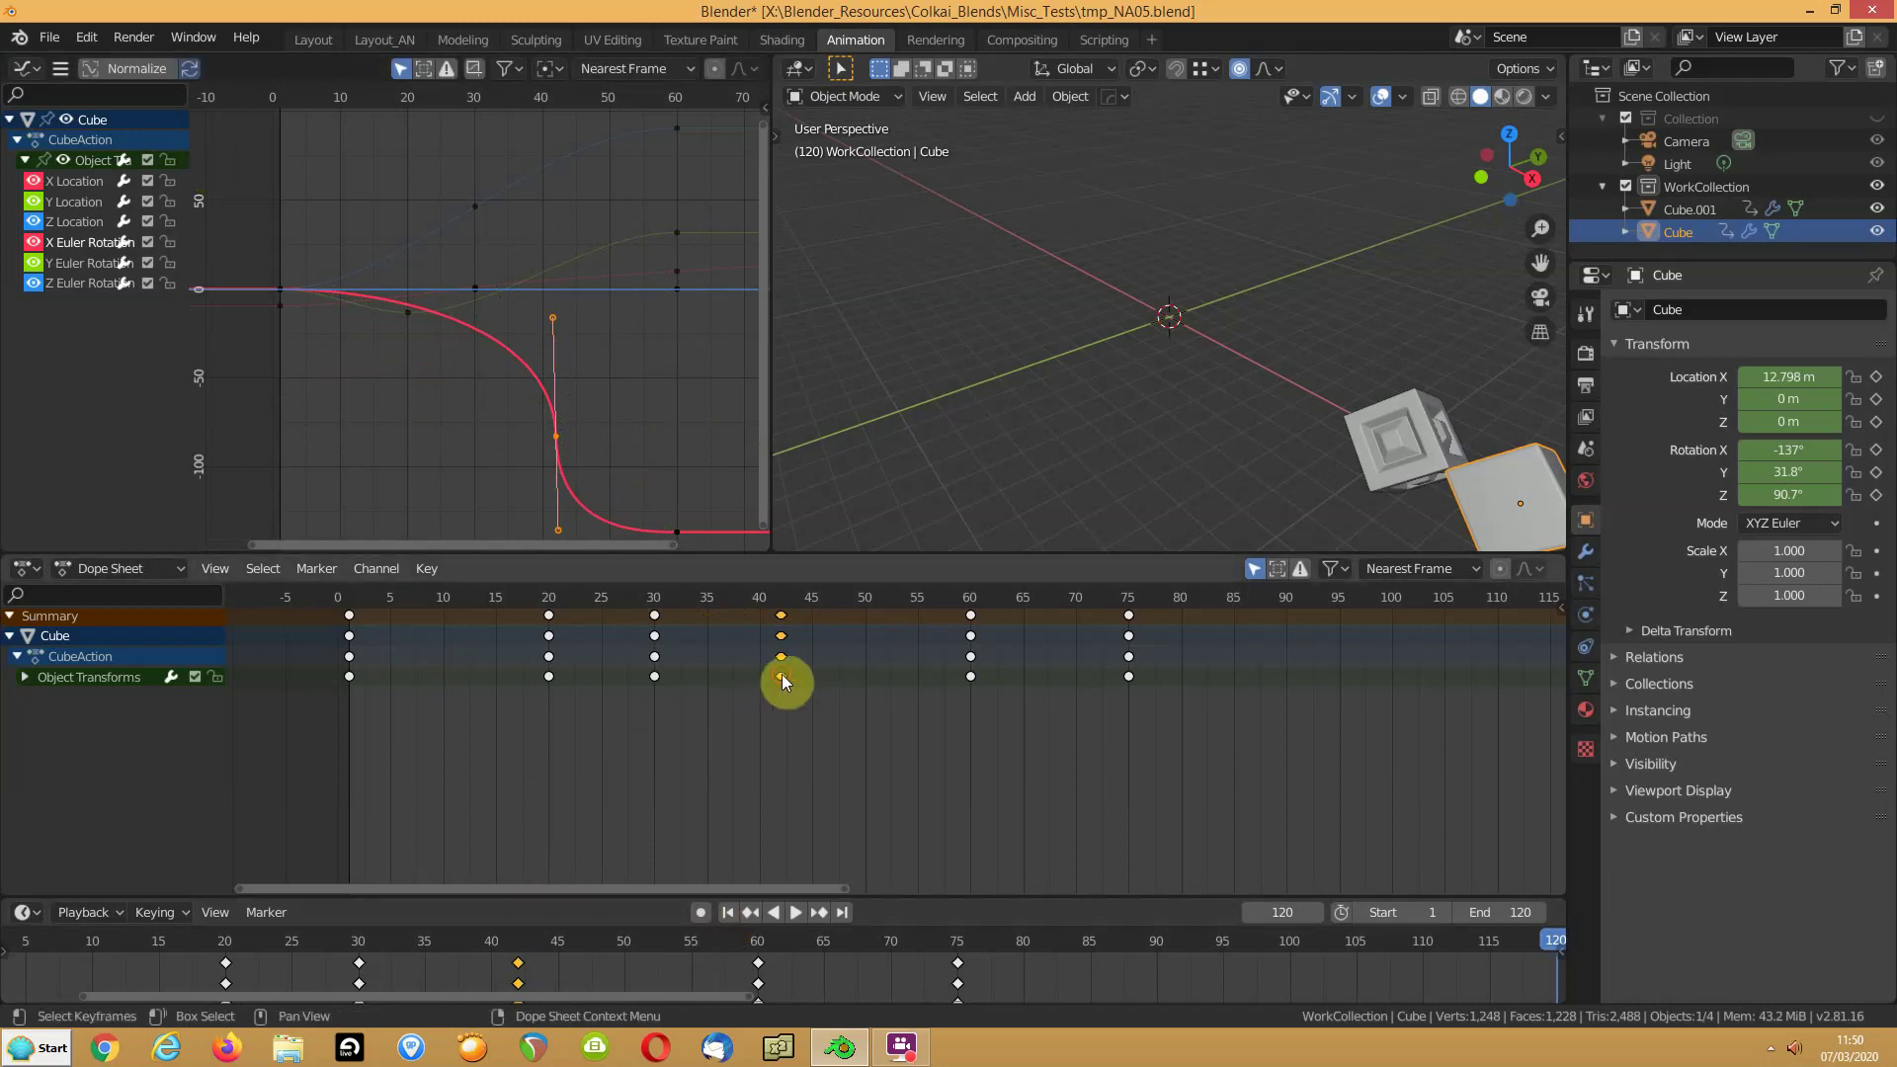
# Step: Shift the Cube's keyframes from frame 42 to 48 and the final ones from 75 to 73
pyautogui.moveTo(787, 676); pyautogui.dragTo(826, 672)
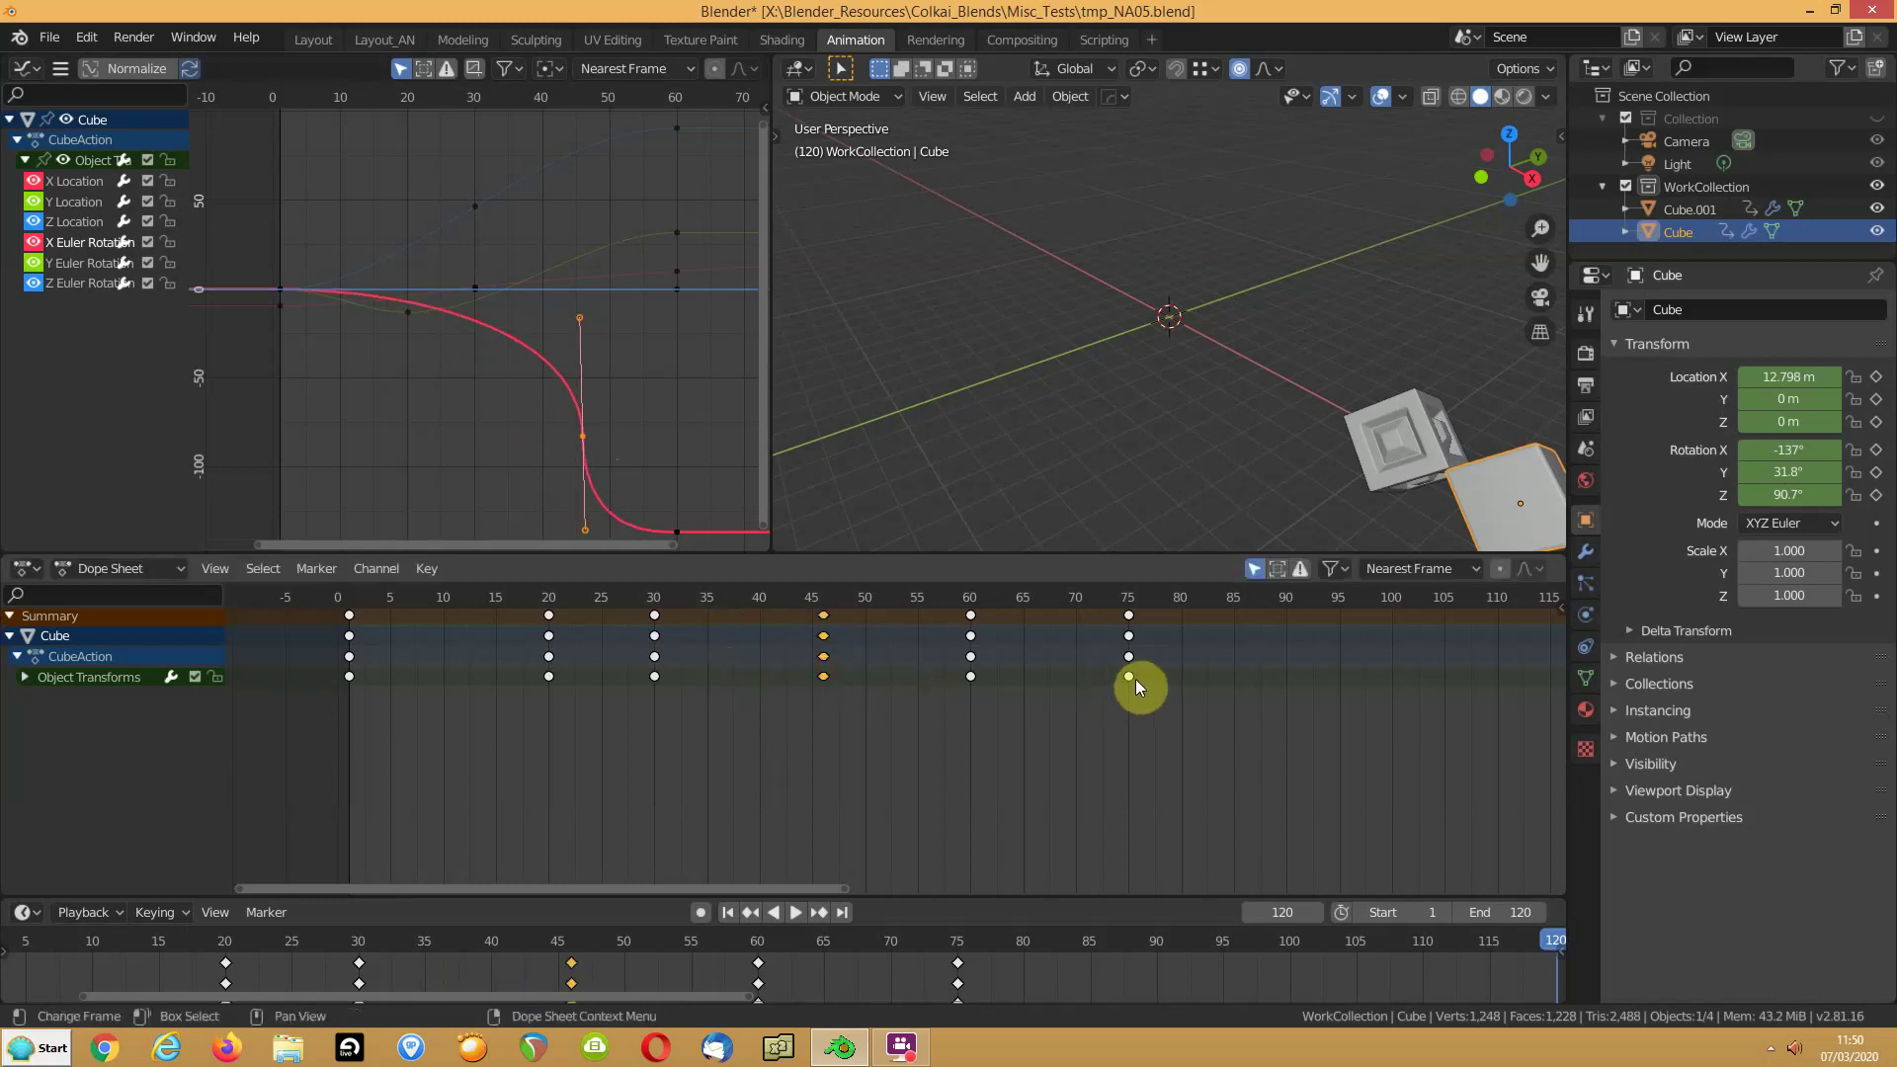
pyautogui.moveTo(1132, 684)
pyautogui.mouseDown()
pyautogui.moveTo(1232, 665)
pyautogui.moveTo(1108, 682)
pyautogui.mouseUp()
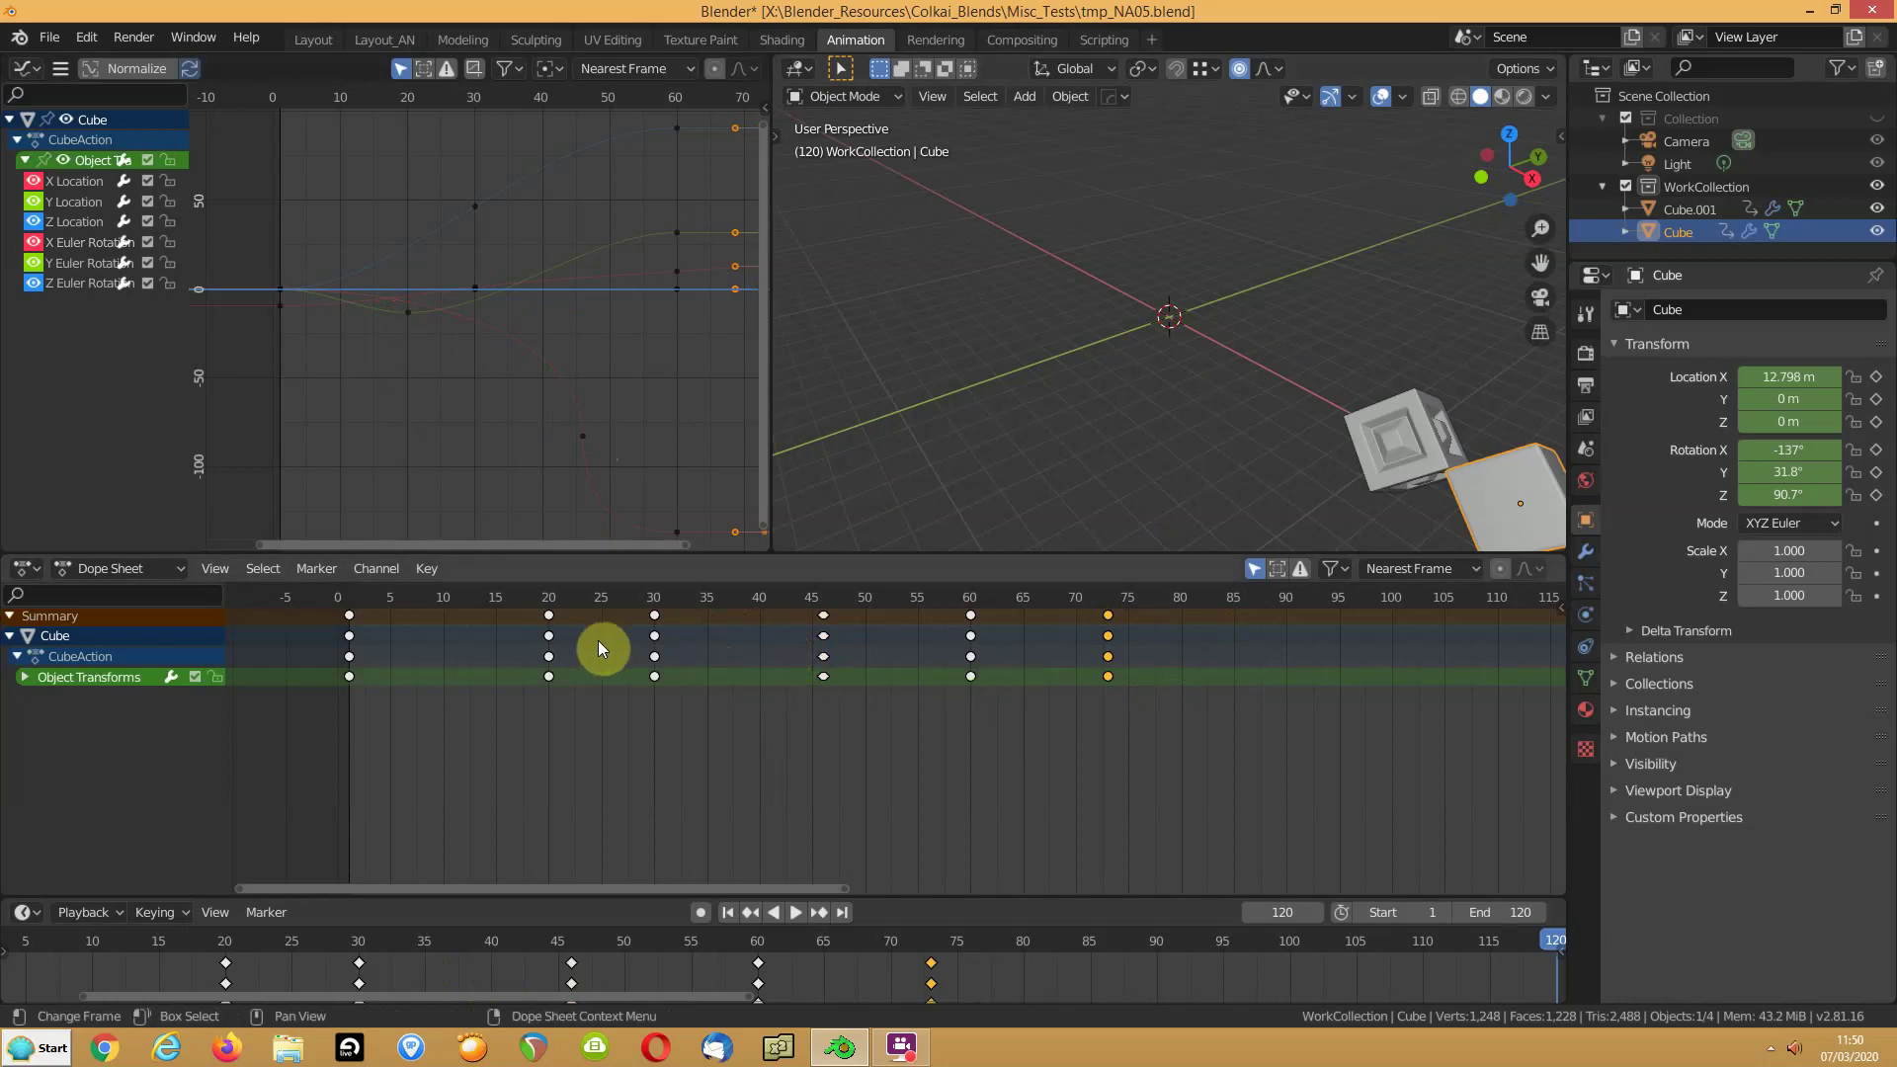
pyautogui.moveTo(398, 599); pyautogui.dragTo(864, 601)
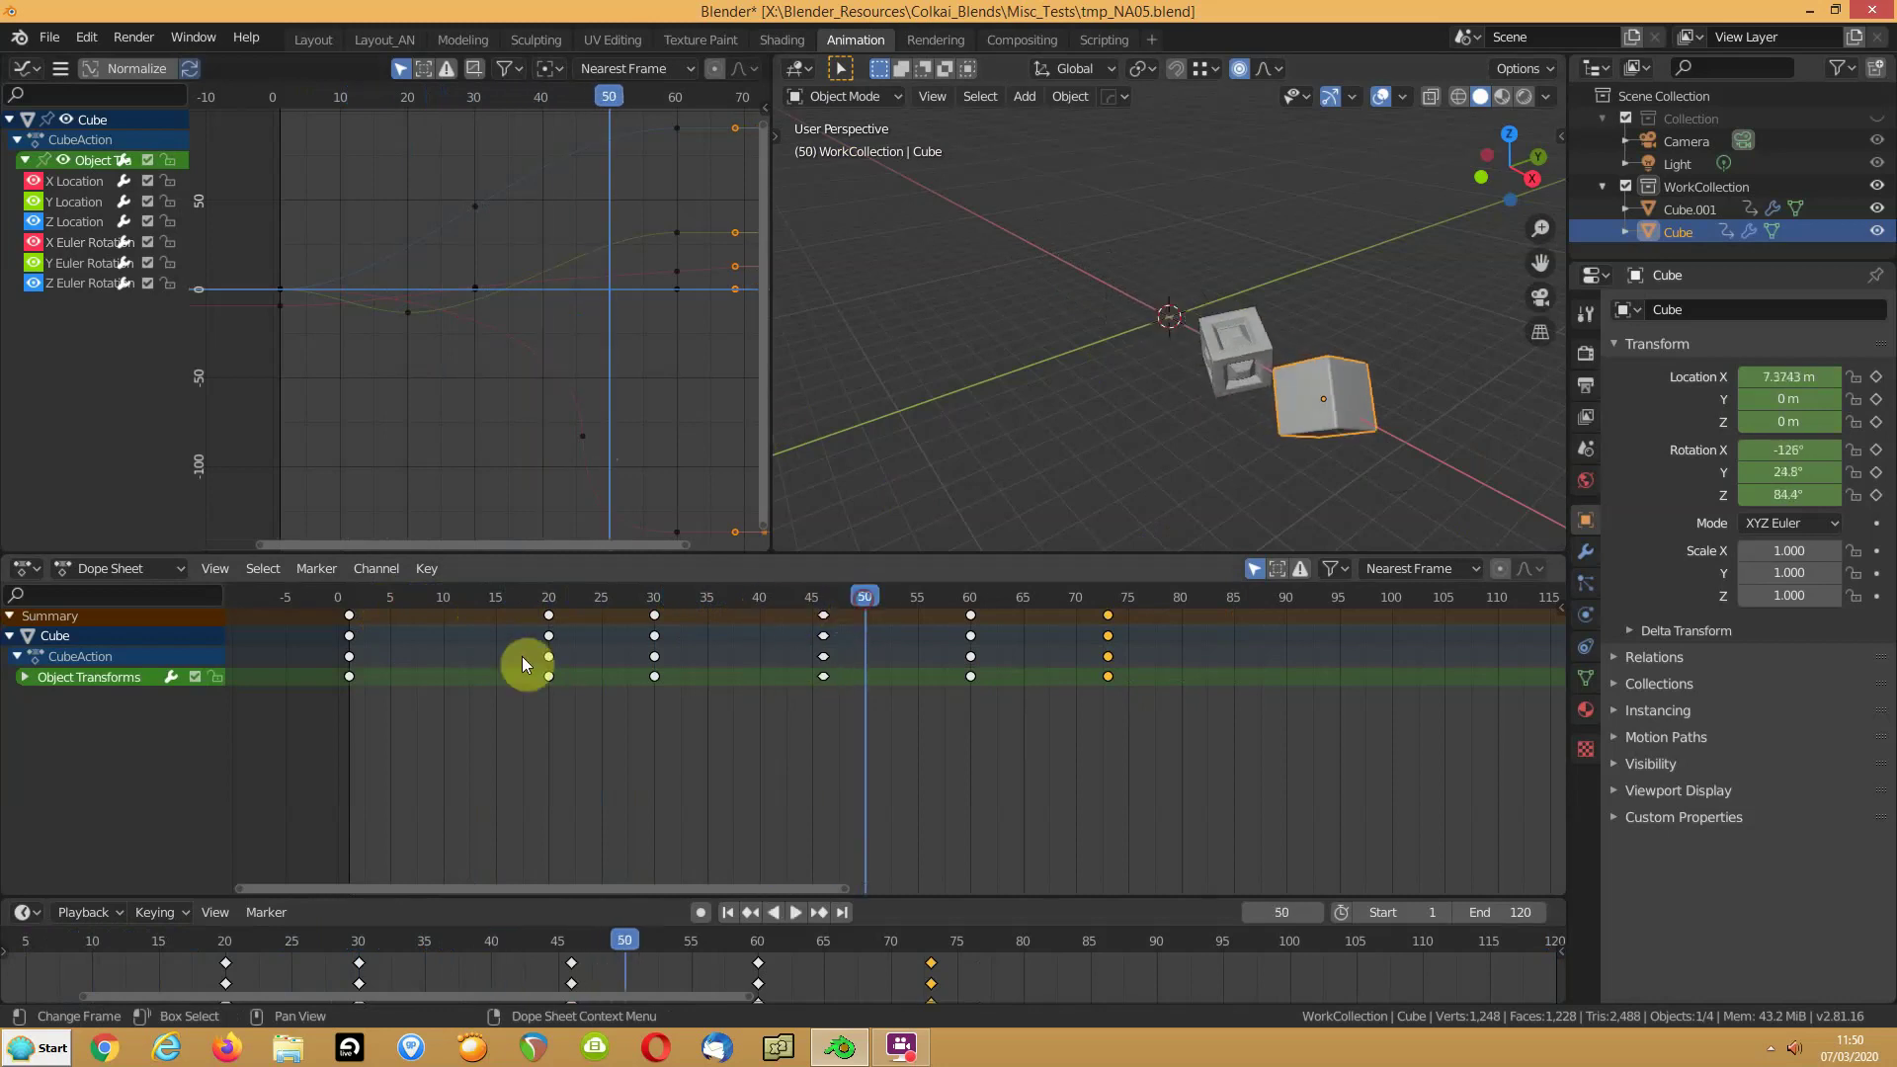
# Step: Paste the Cube's frame-20 pose at frame 50 and play from the start
pyautogui.click(549, 614)
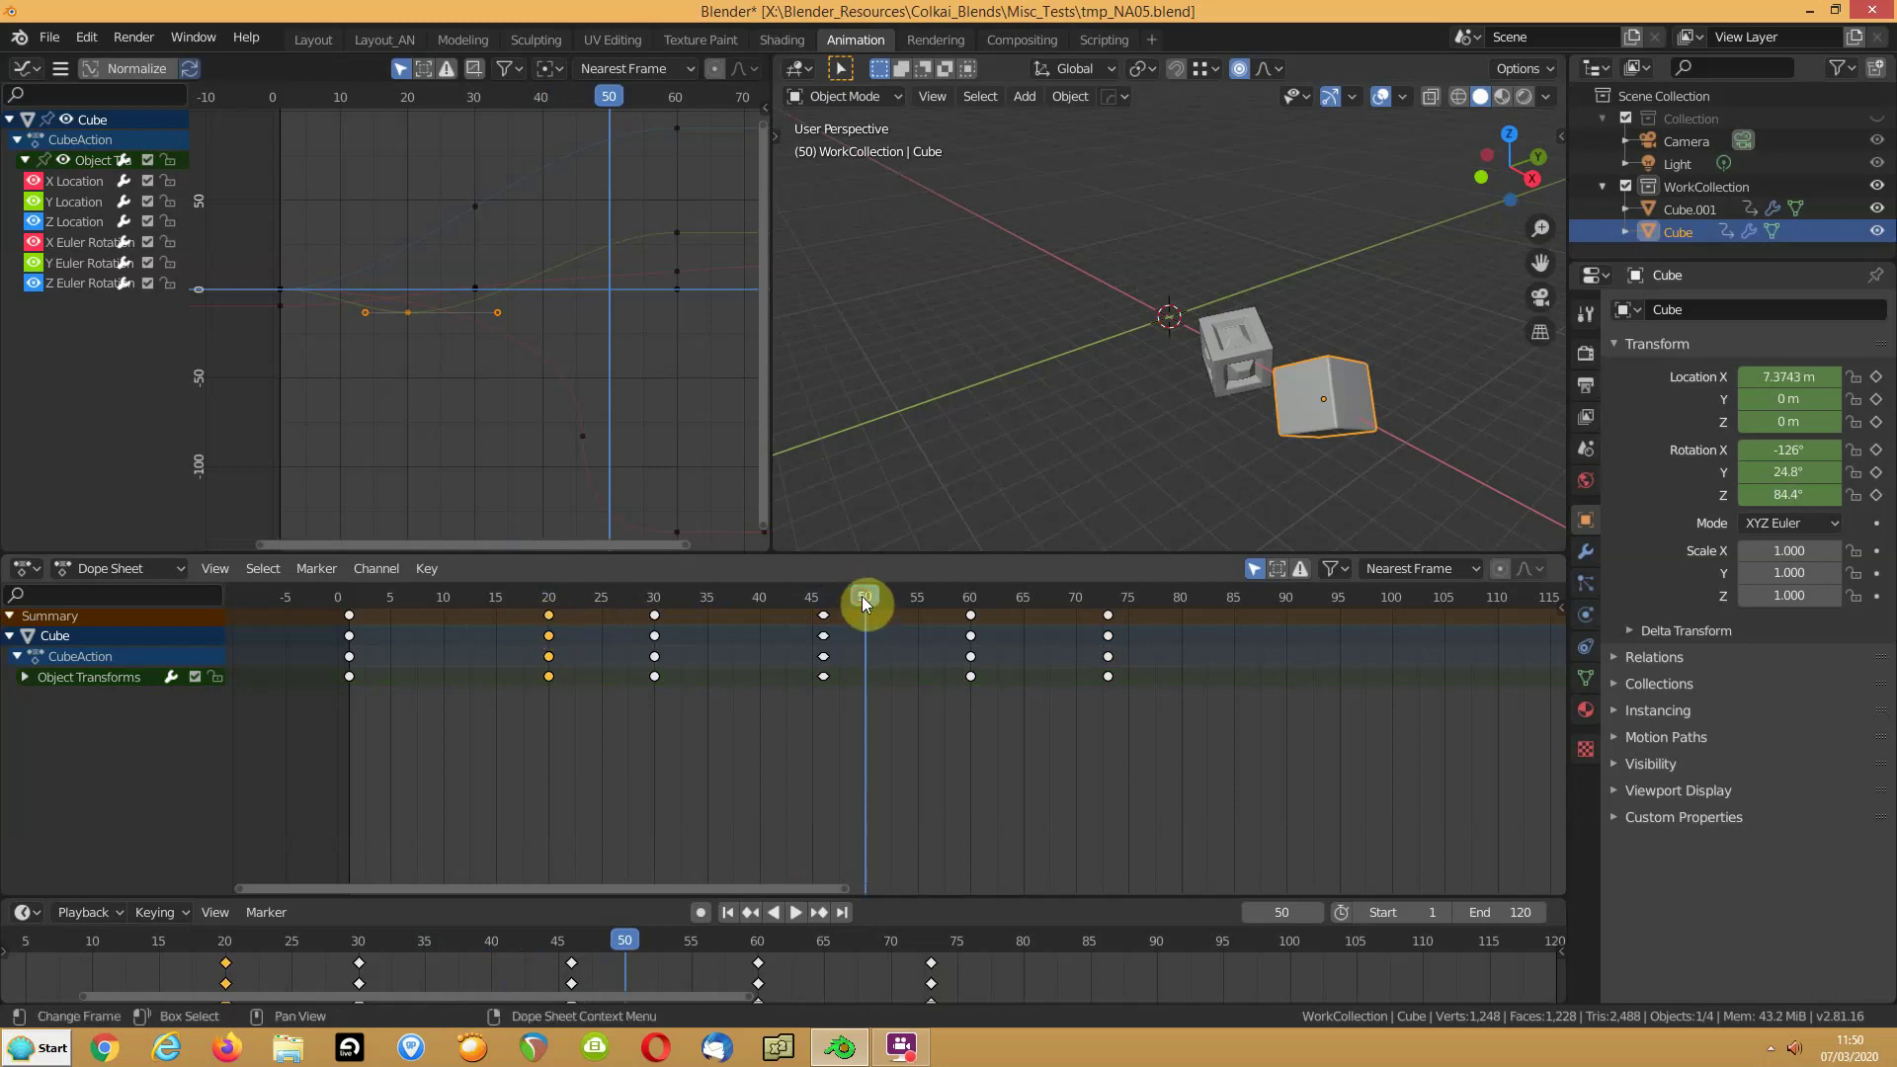
pyautogui.hotkey('ctrl', 'v')
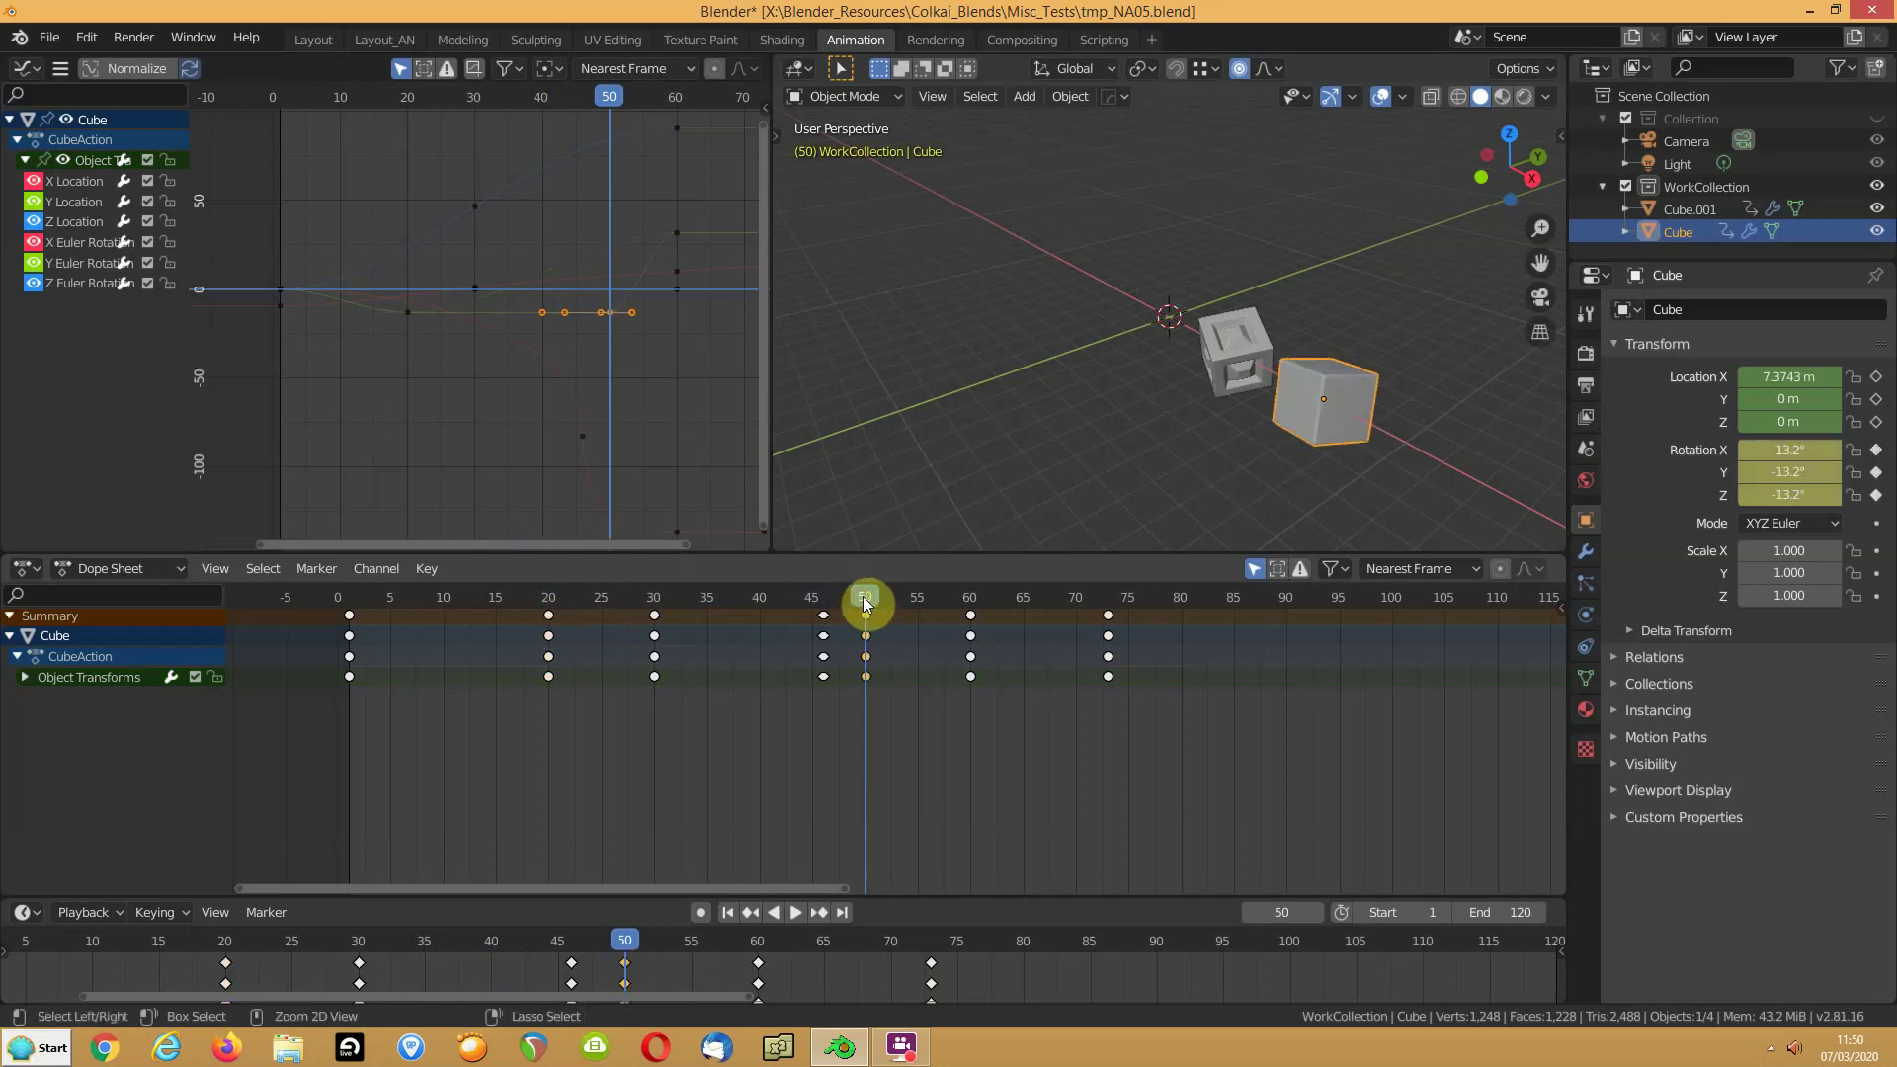
pyautogui.click(728, 911)
pyautogui.click(796, 911)
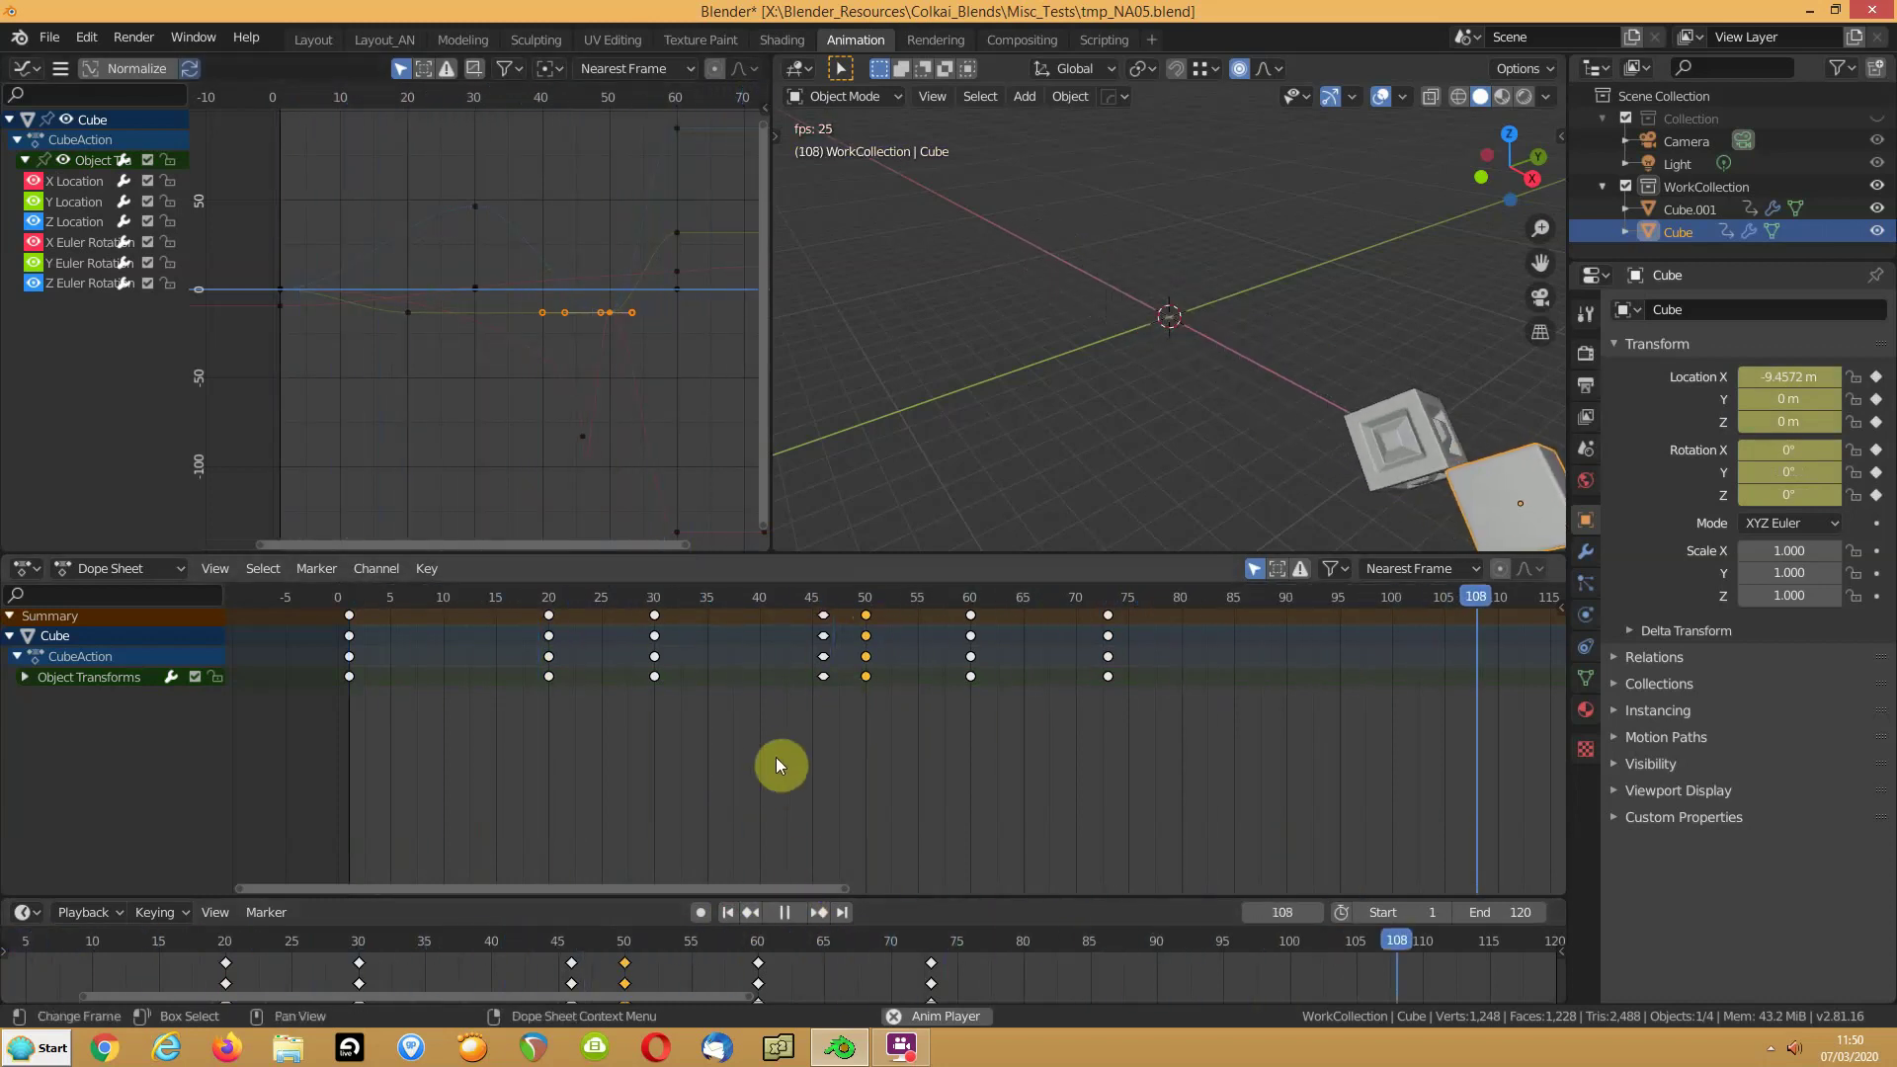
# Step: Stop playback, switch to Cube.001, and paste its frame-15 pose at frame 55
pyautogui.click(783, 912)
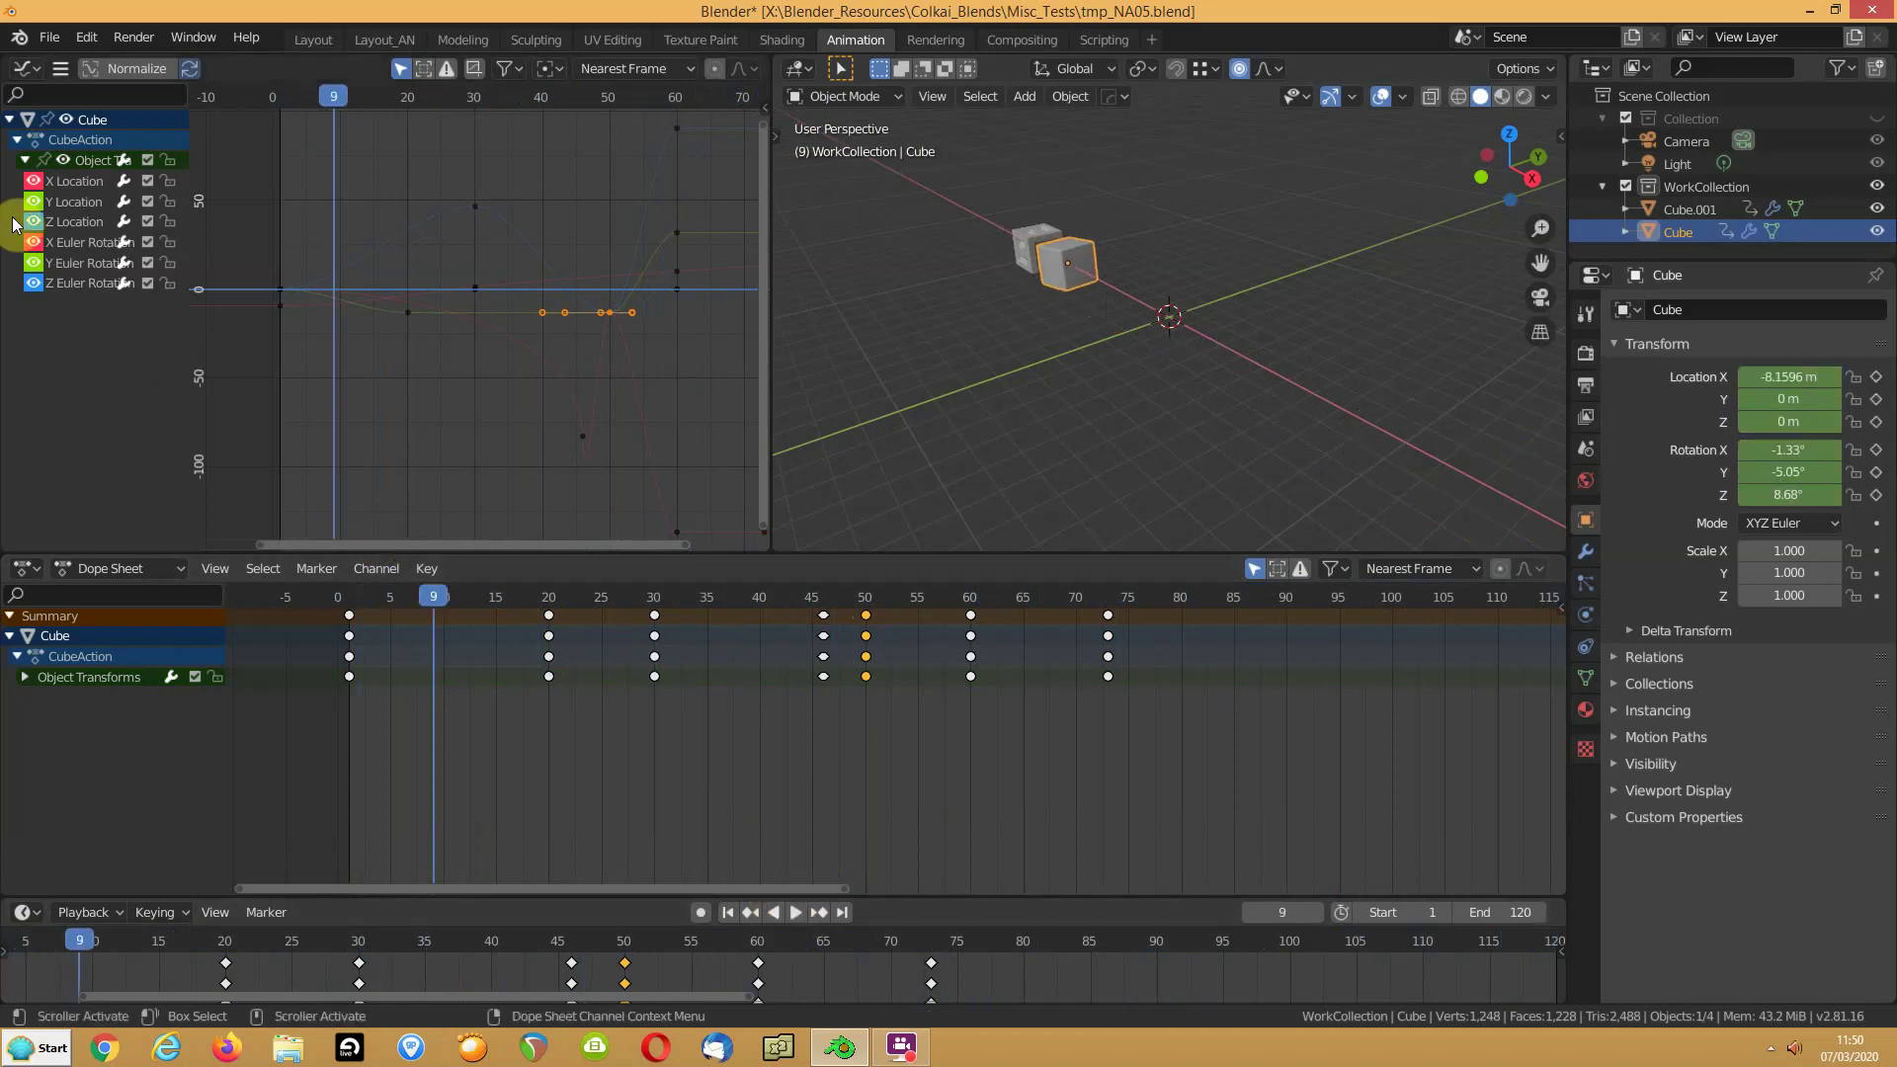
pyautogui.click(67, 186)
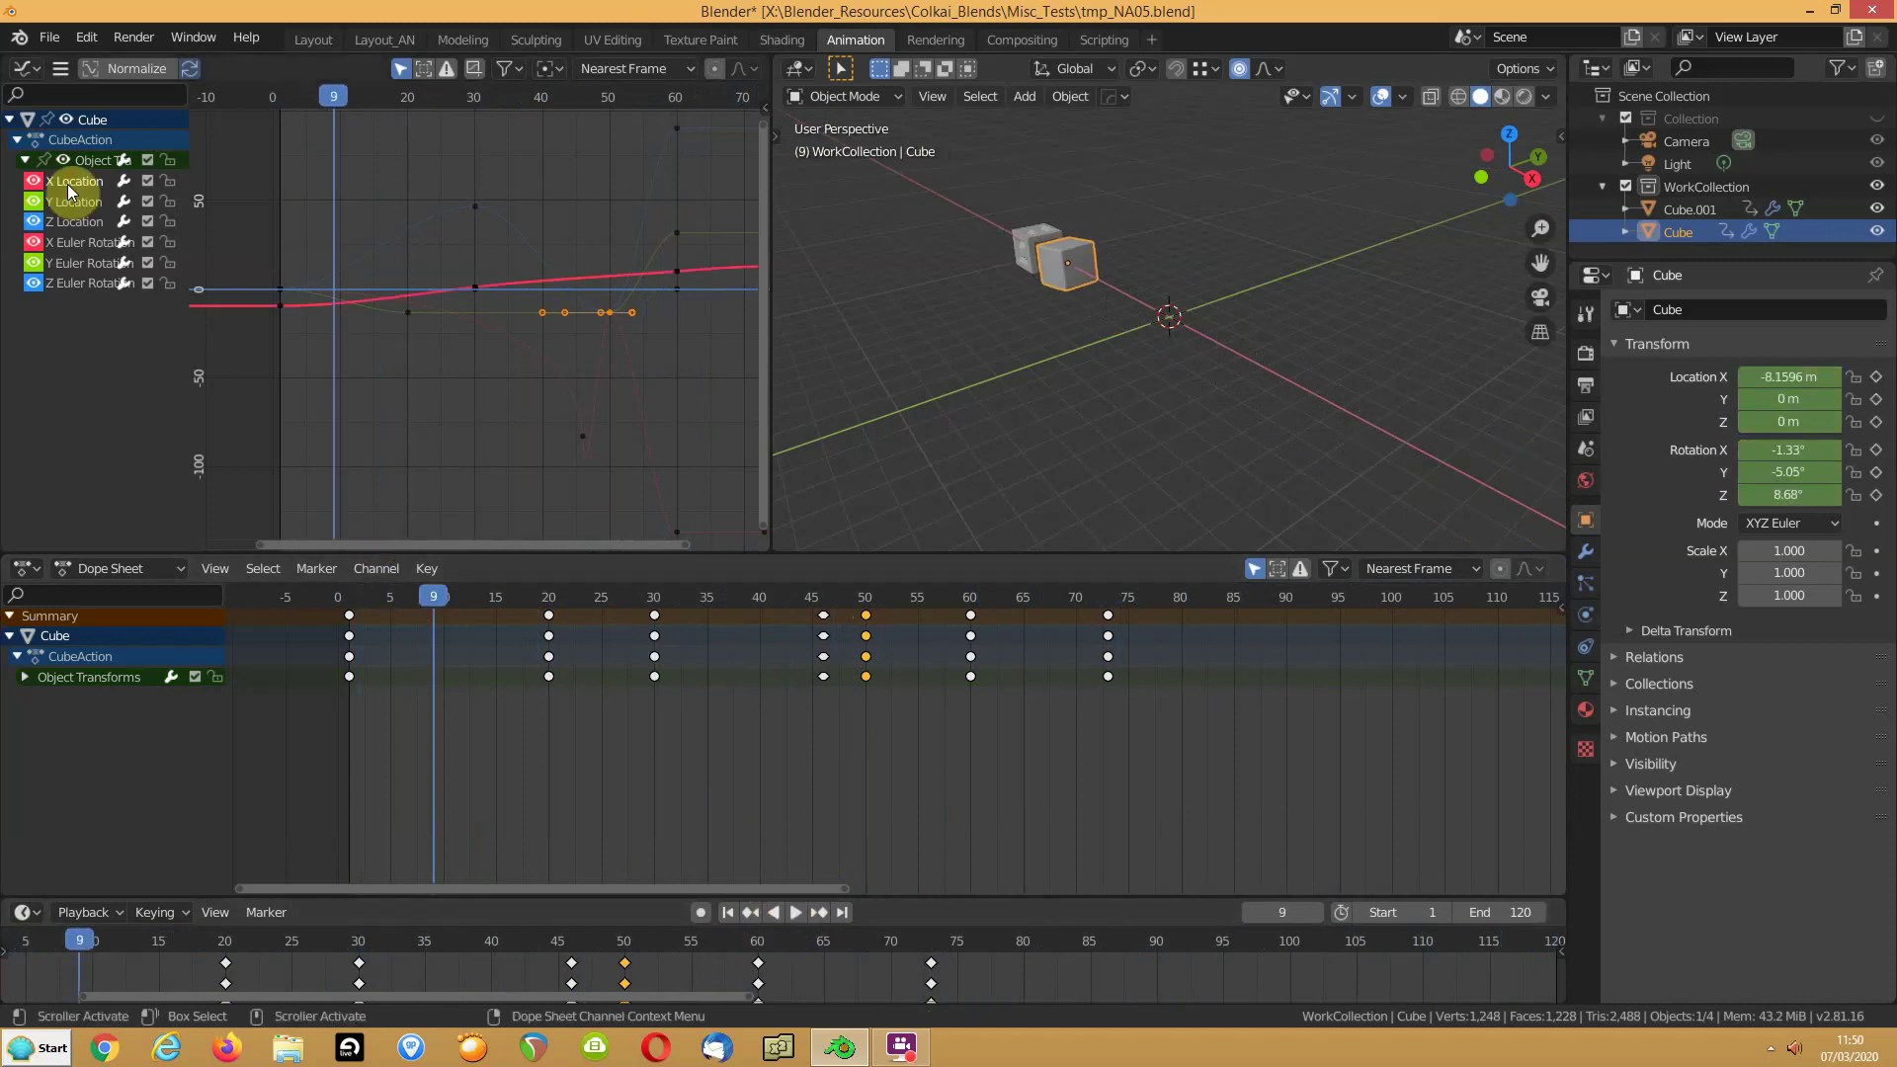
pyautogui.click(1025, 251)
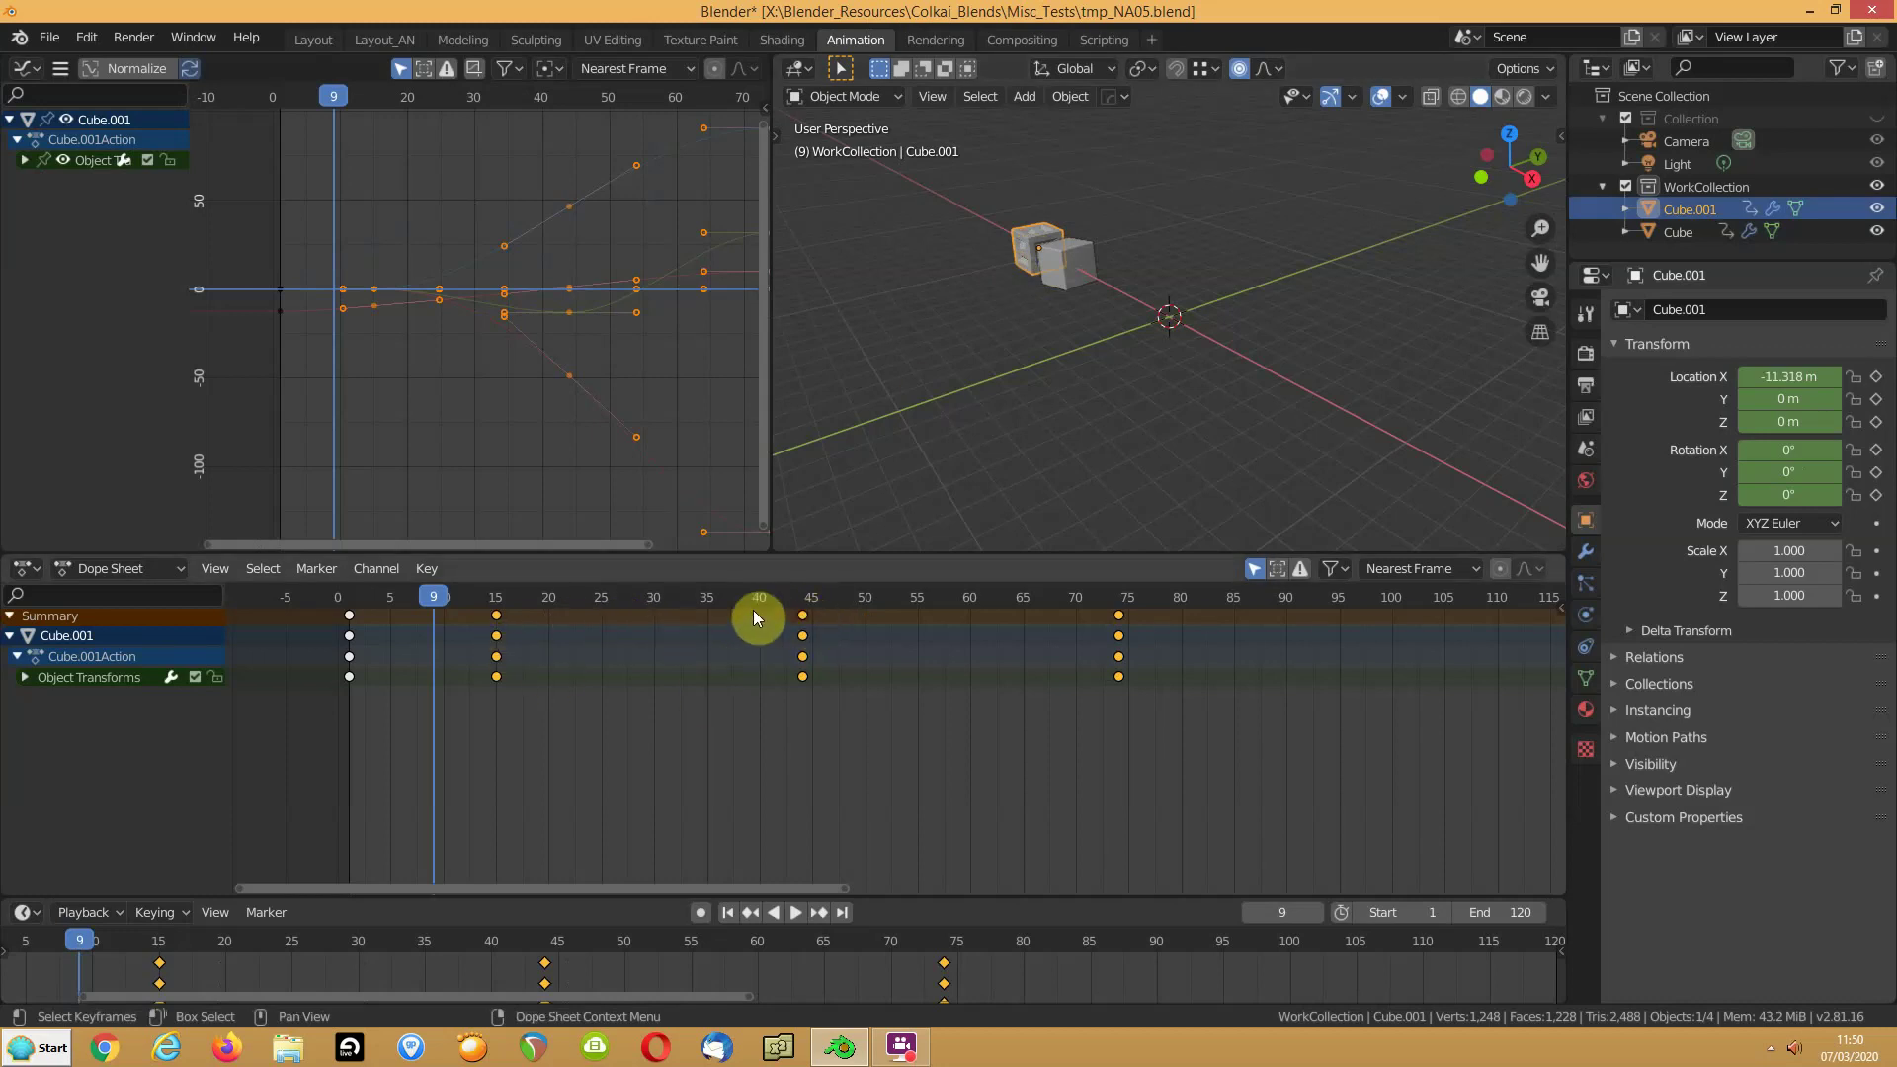
pyautogui.click(719, 709)
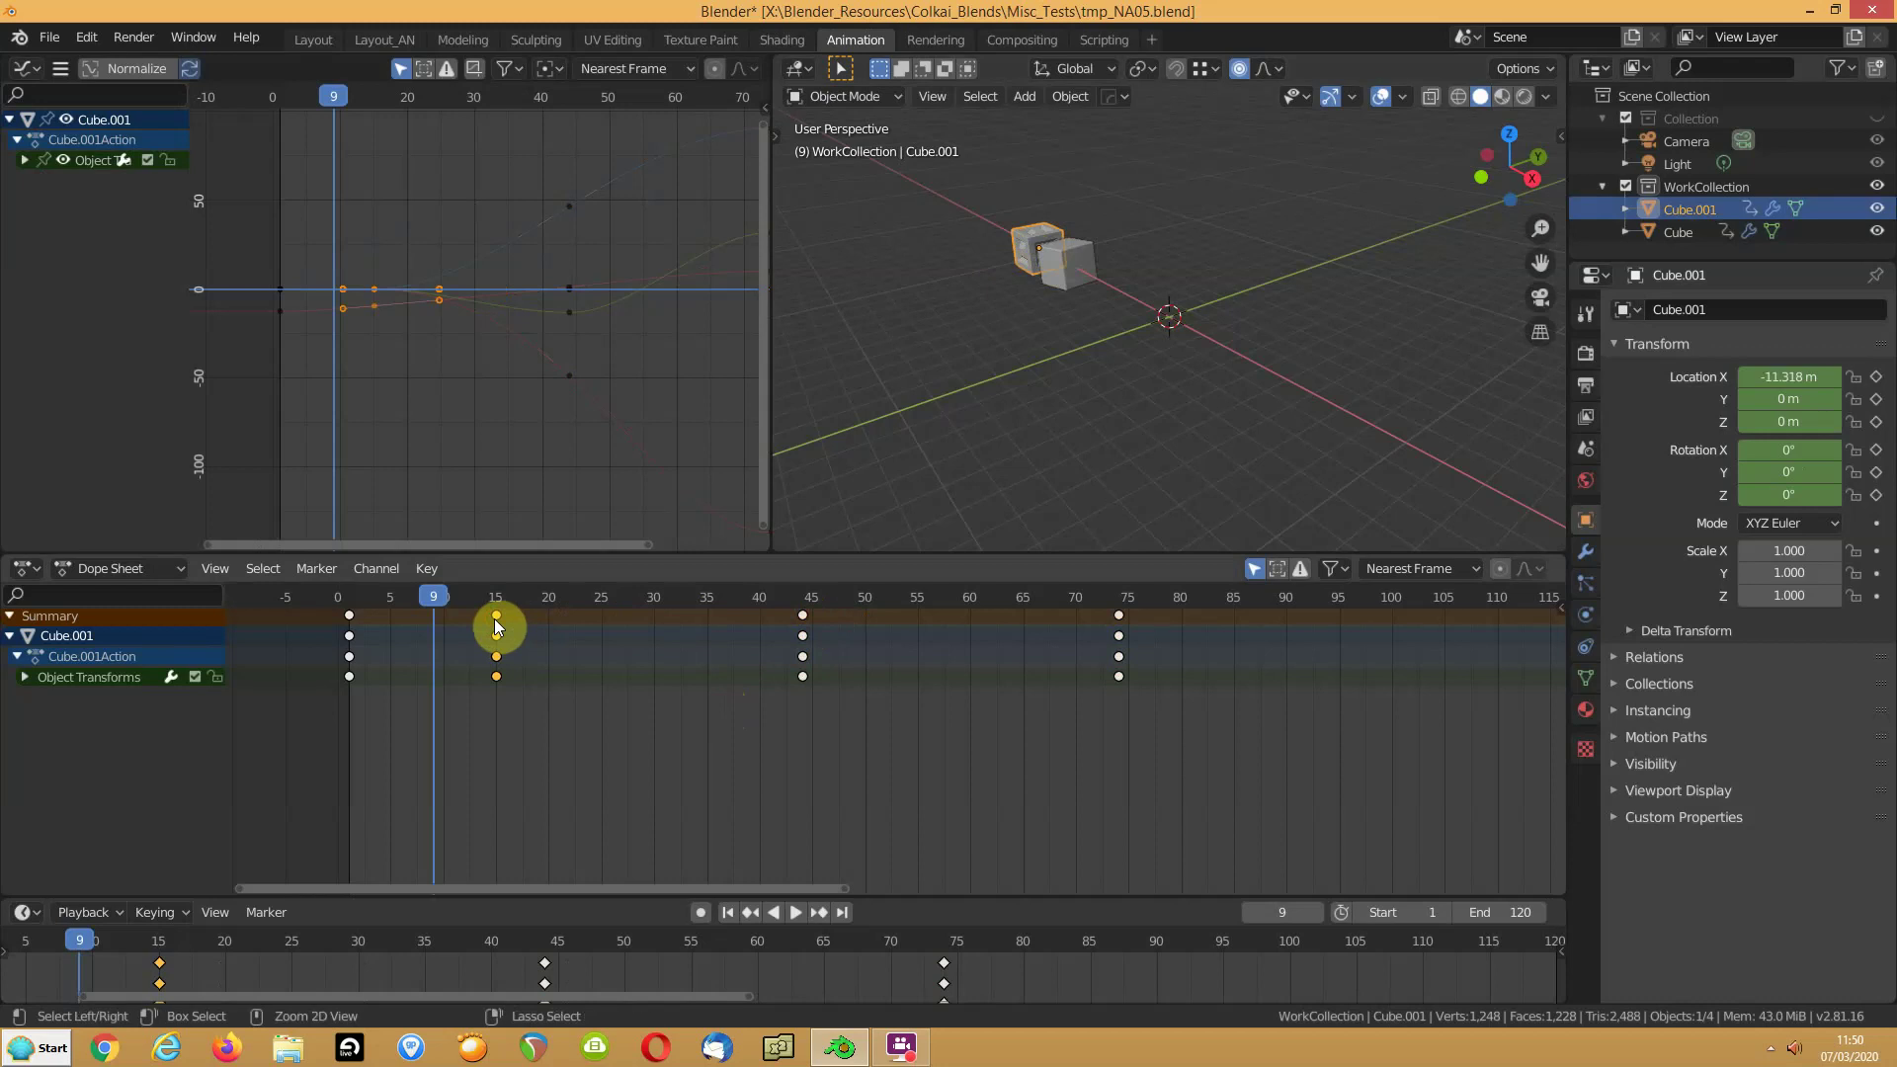
pyautogui.moveTo(424, 590); pyautogui.dragTo(916, 579)
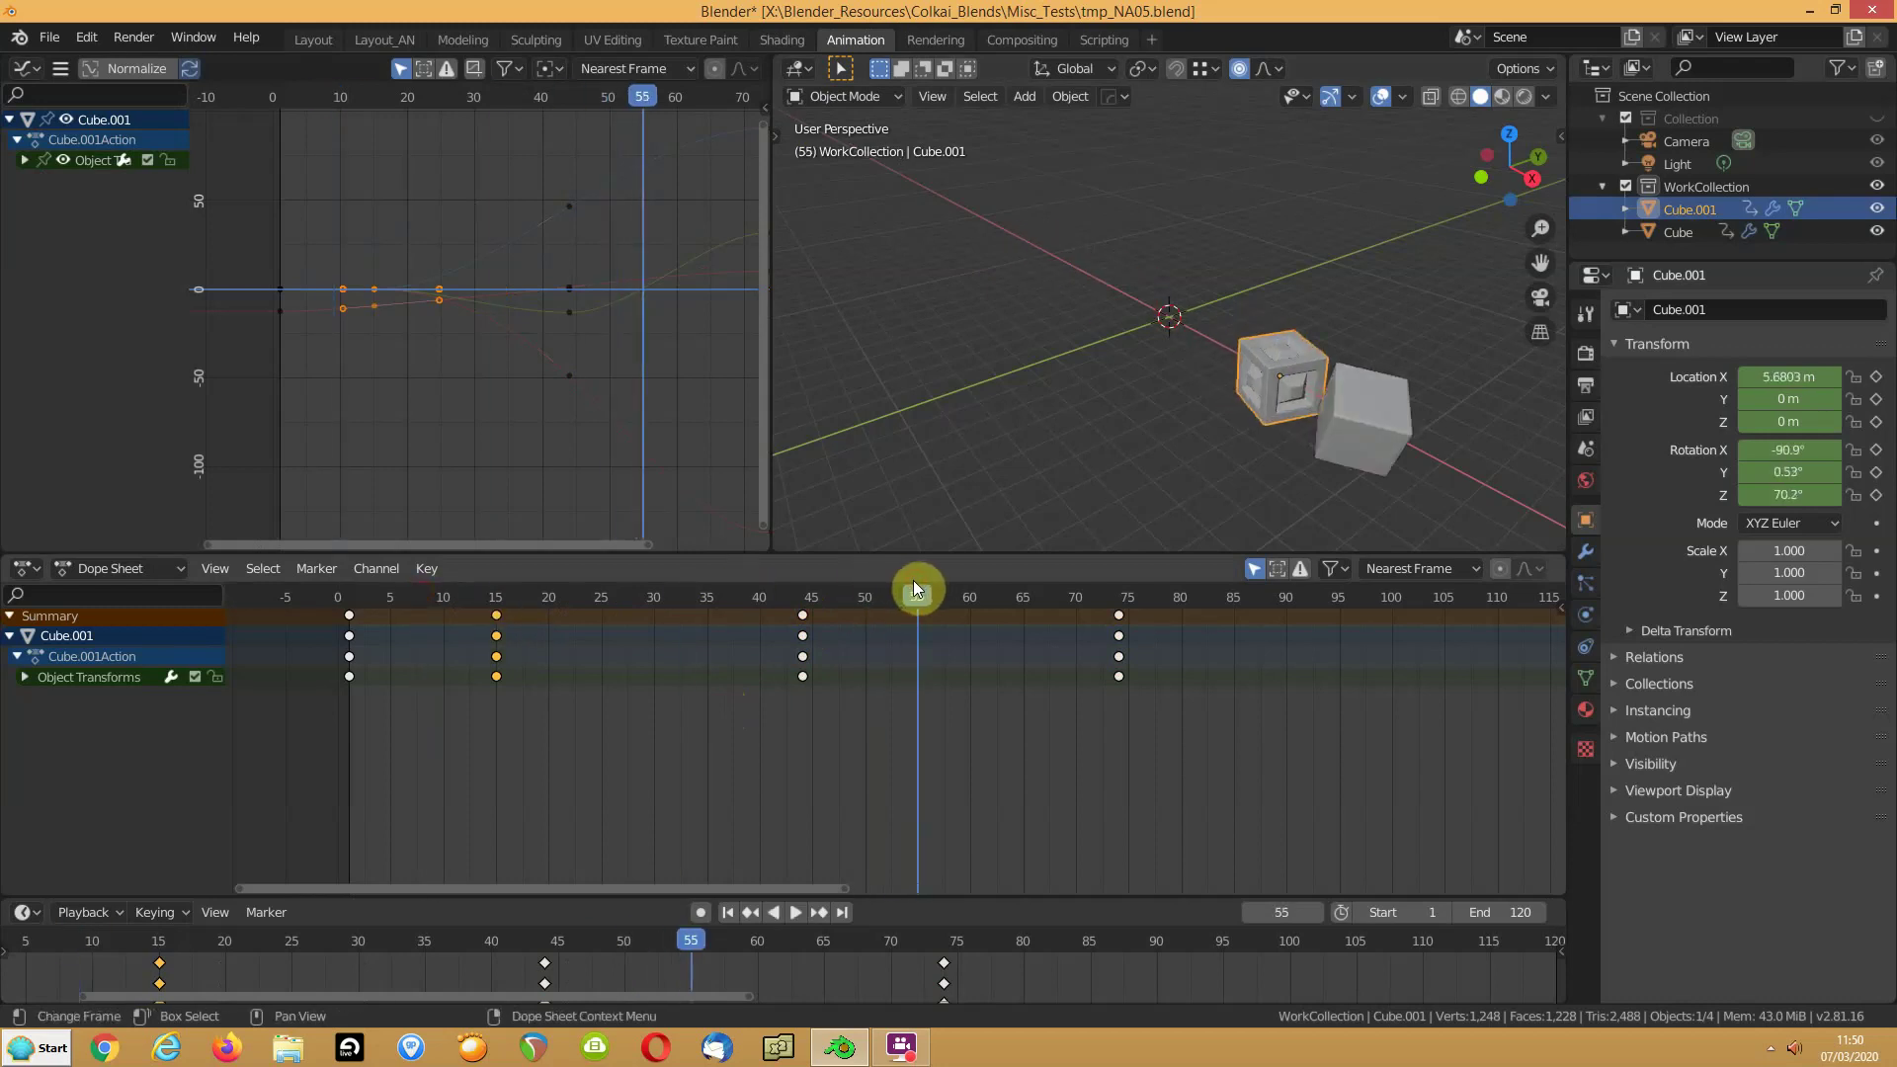
pyautogui.hotkey('ctrl', 'v')
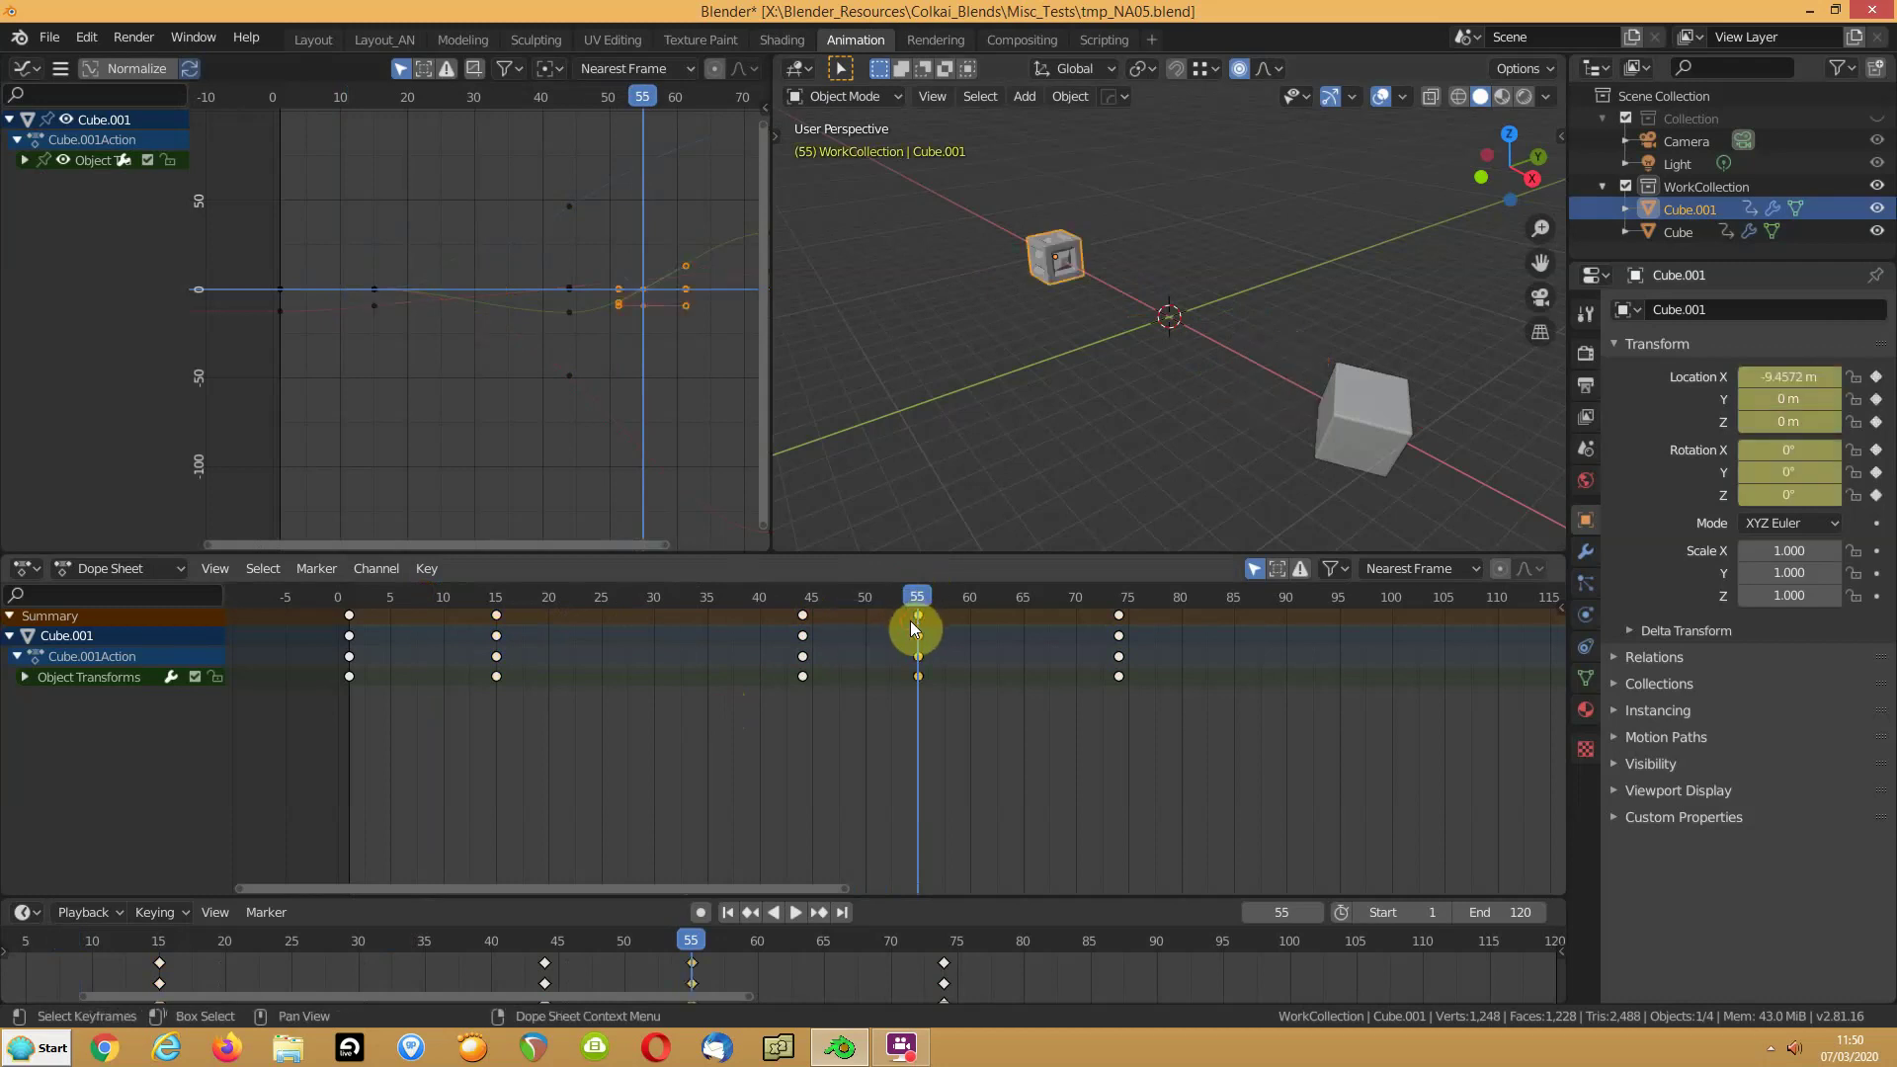
# Step: Move the pasted Cube.001 keys to frame 22 to form a hold, then replay from frame 1
pyautogui.click(730, 912)
pyautogui.click(796, 910)
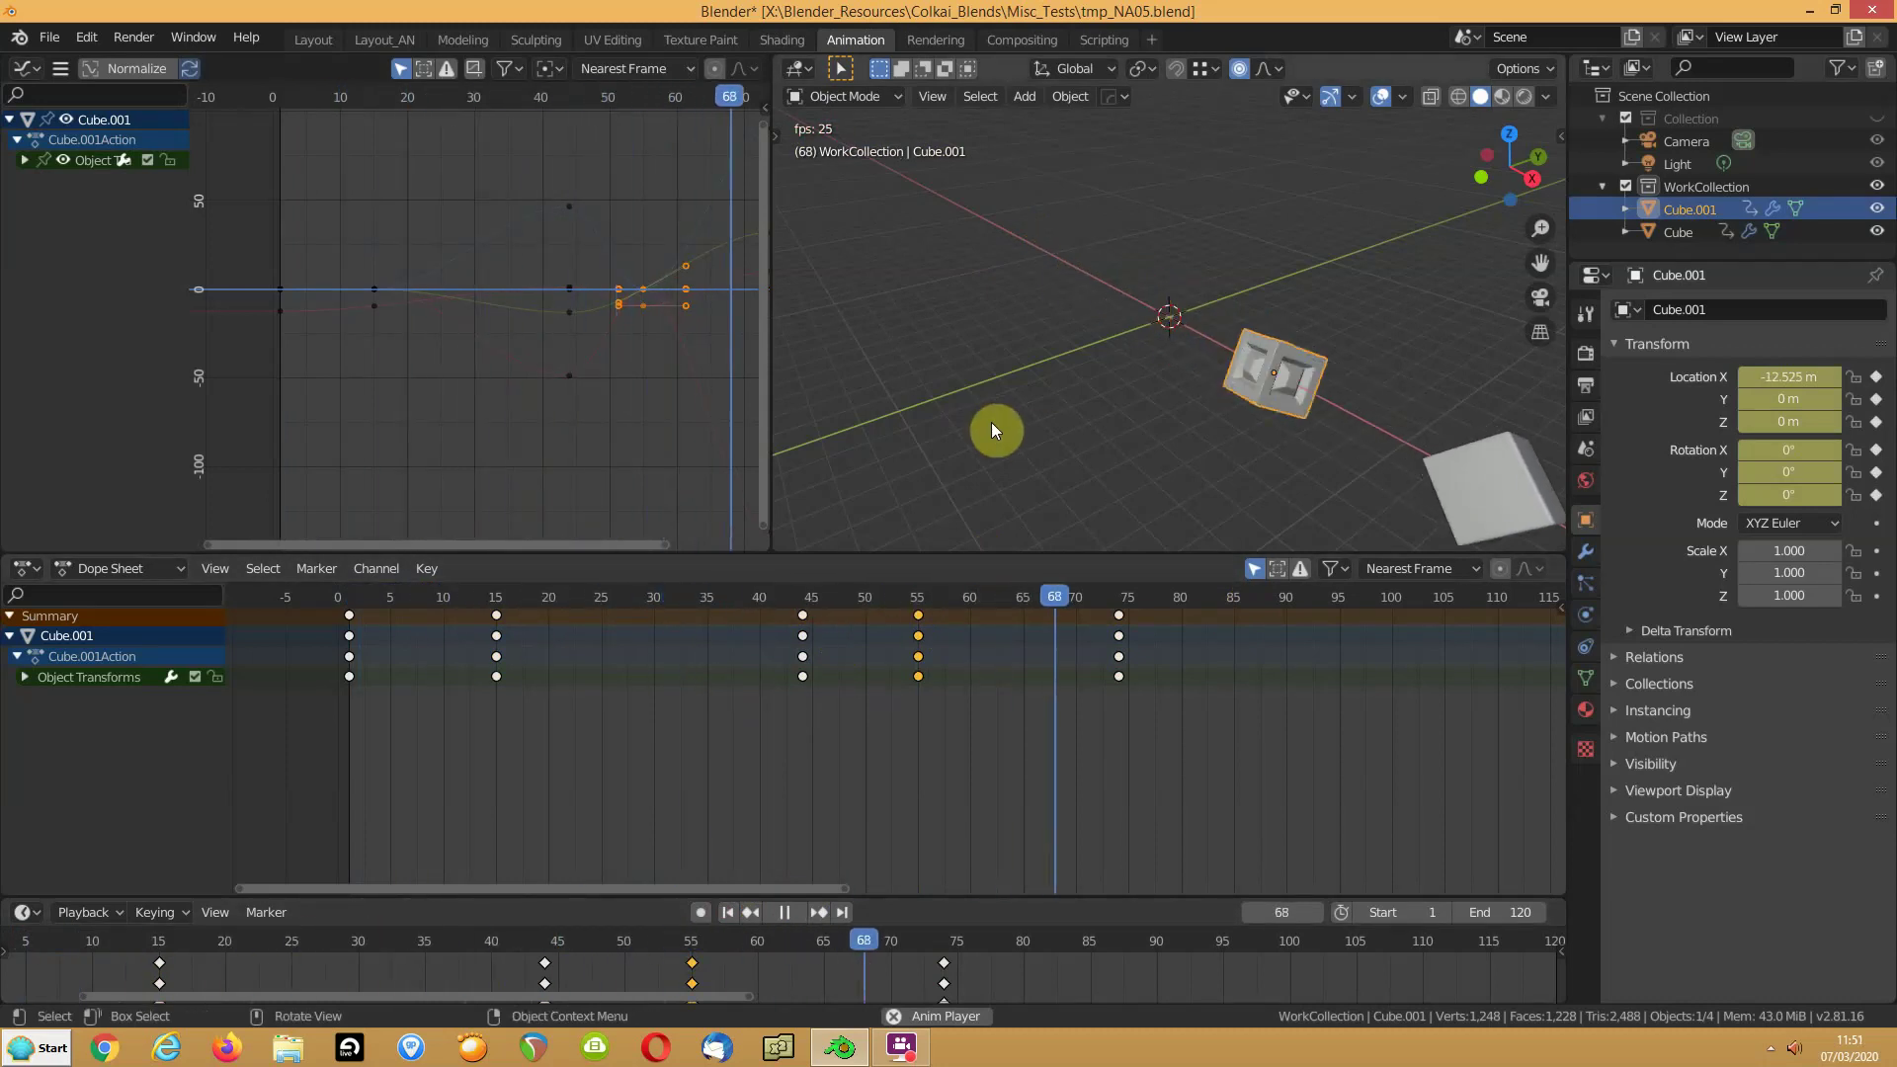
pyautogui.click(784, 913)
pyautogui.moveTo(917, 614); pyautogui.dragTo(567, 627)
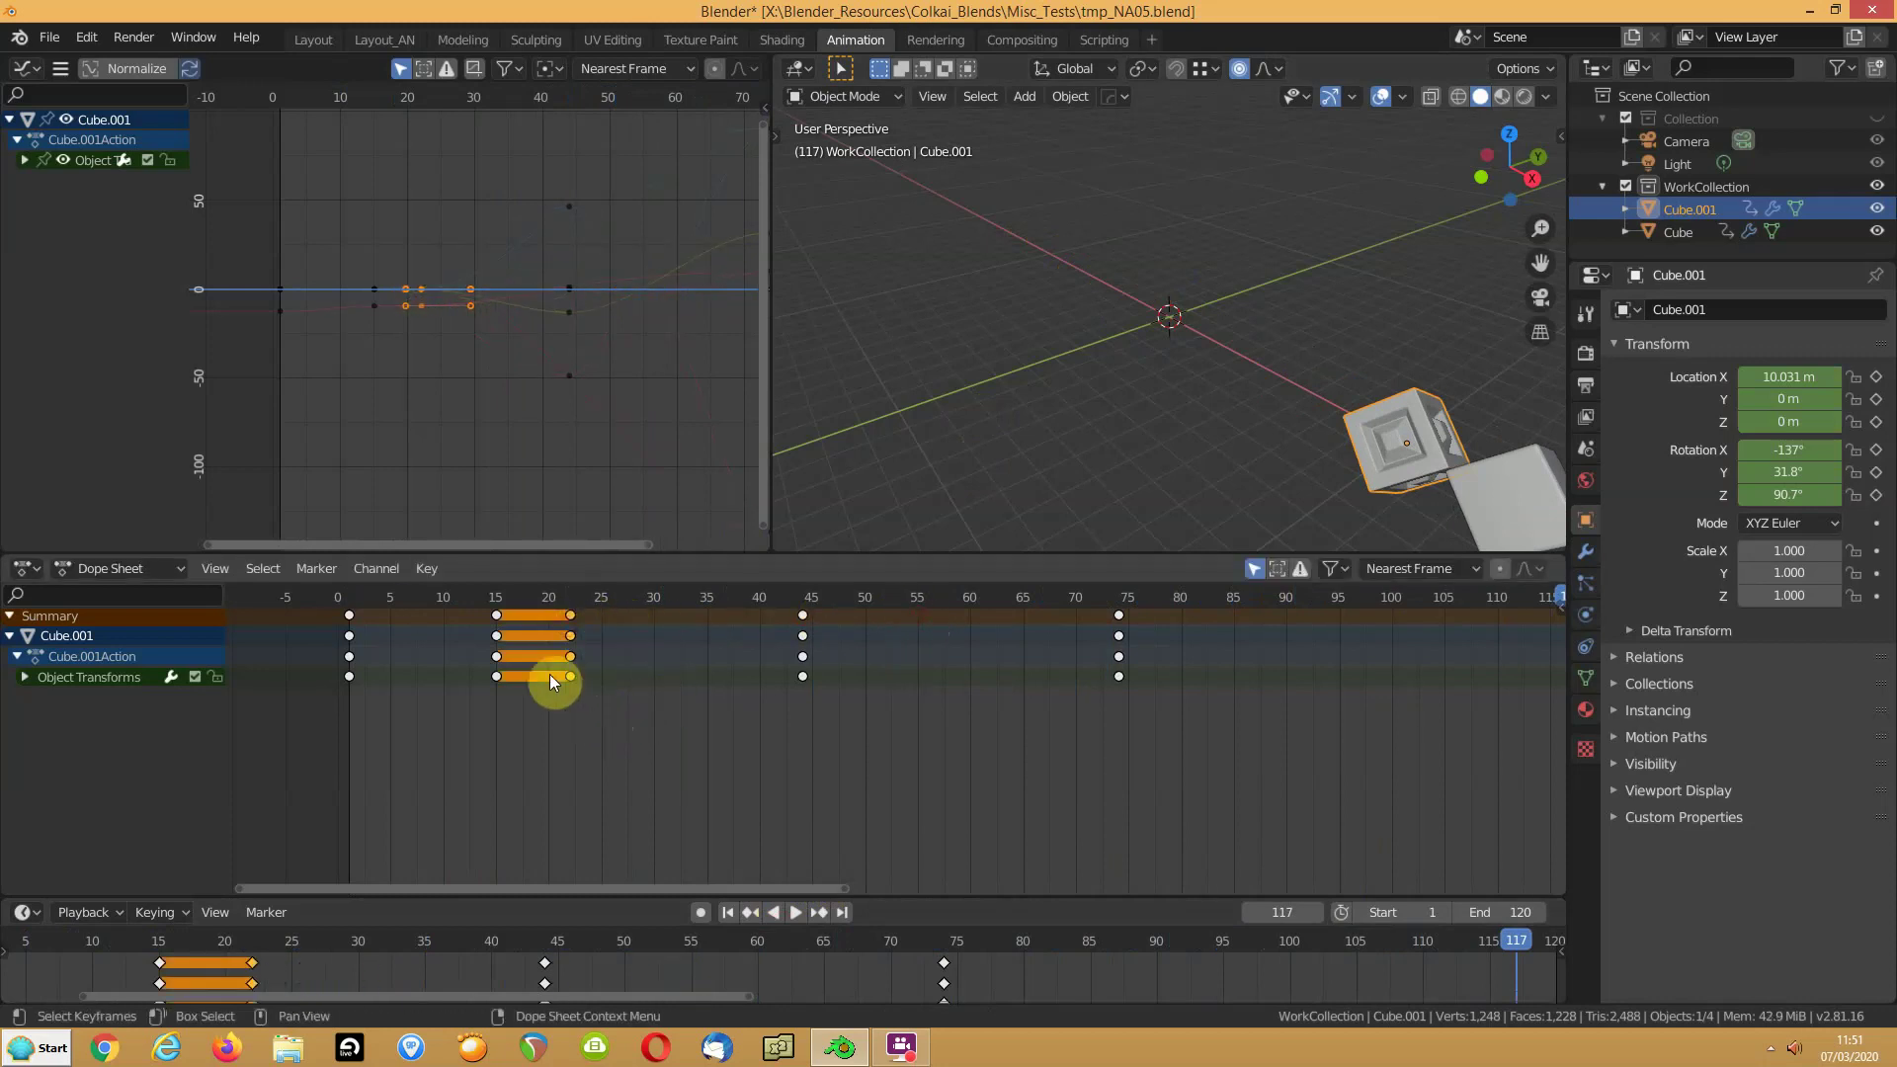
pyautogui.click(727, 912)
pyautogui.click(800, 911)
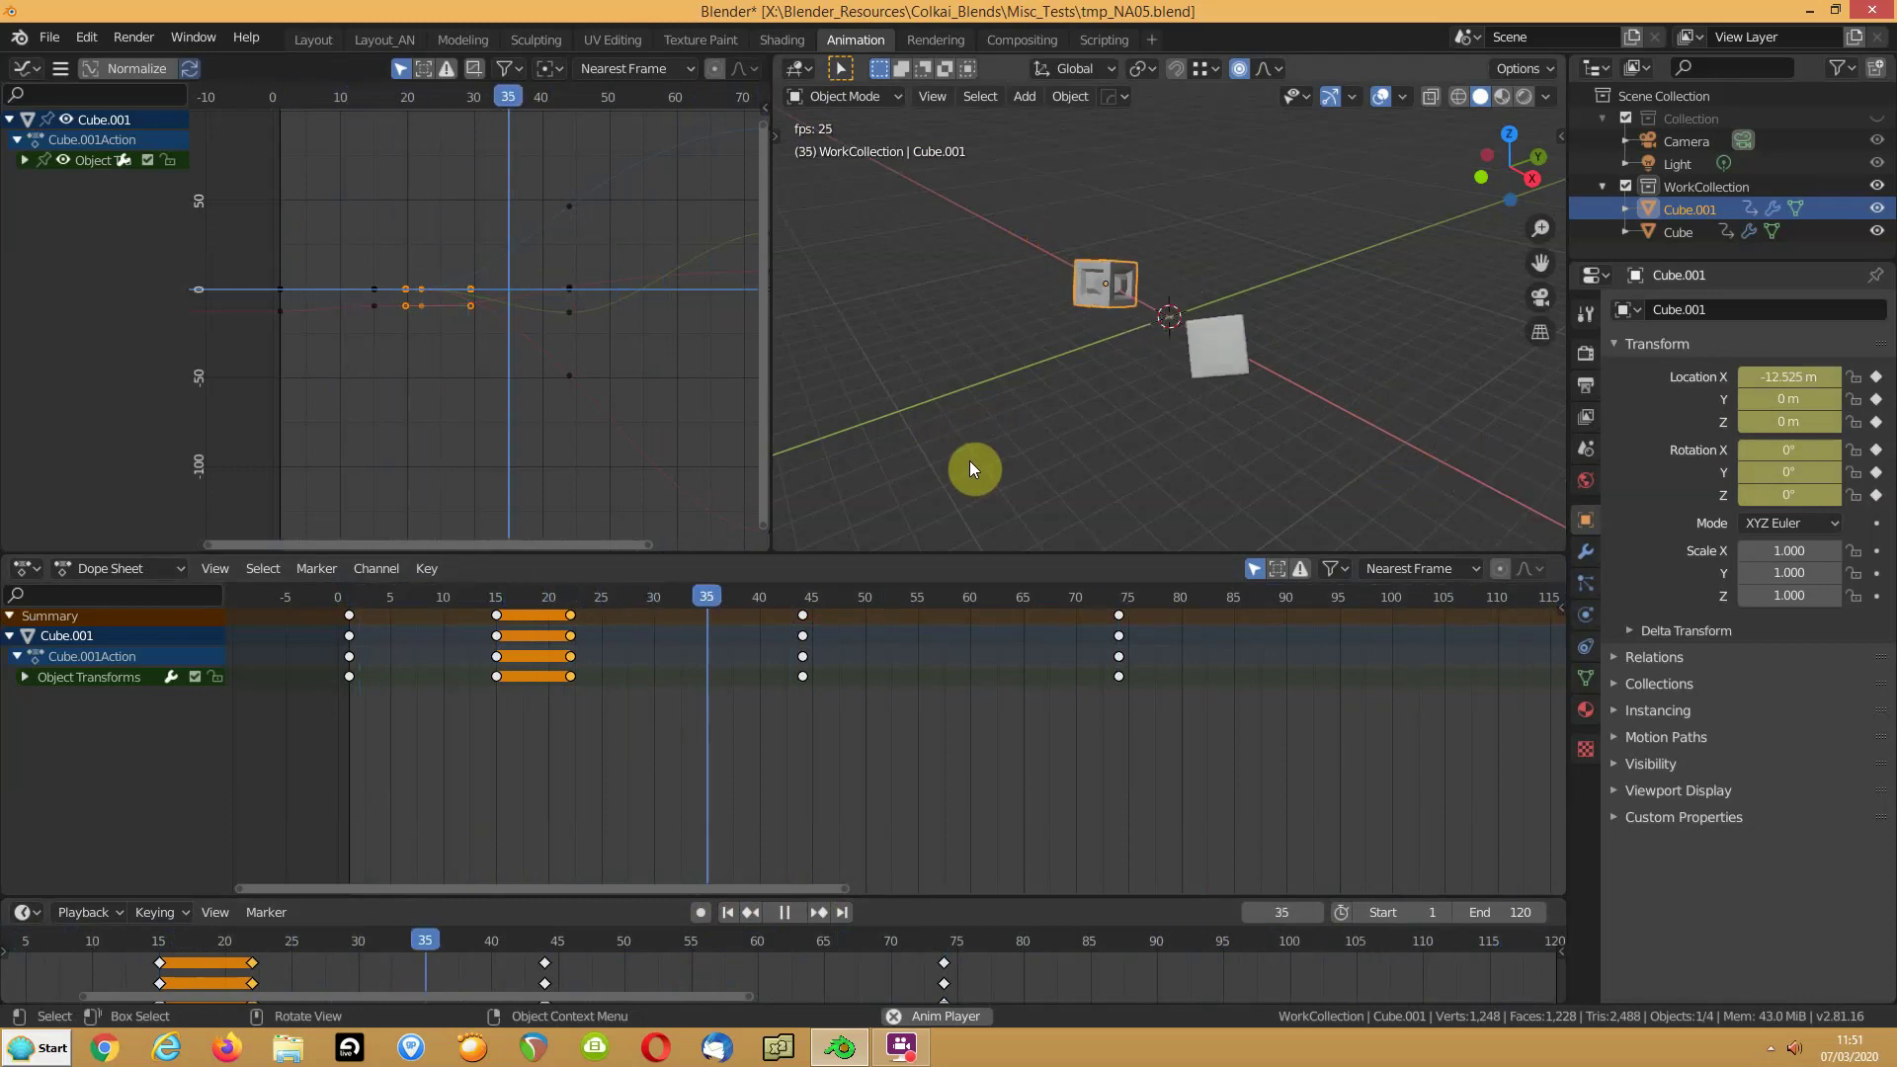
# Step: Paste Cube.001's frame-44 keys at frame 50, then slide them back to create a brief hold after 44
pyautogui.press('F3')
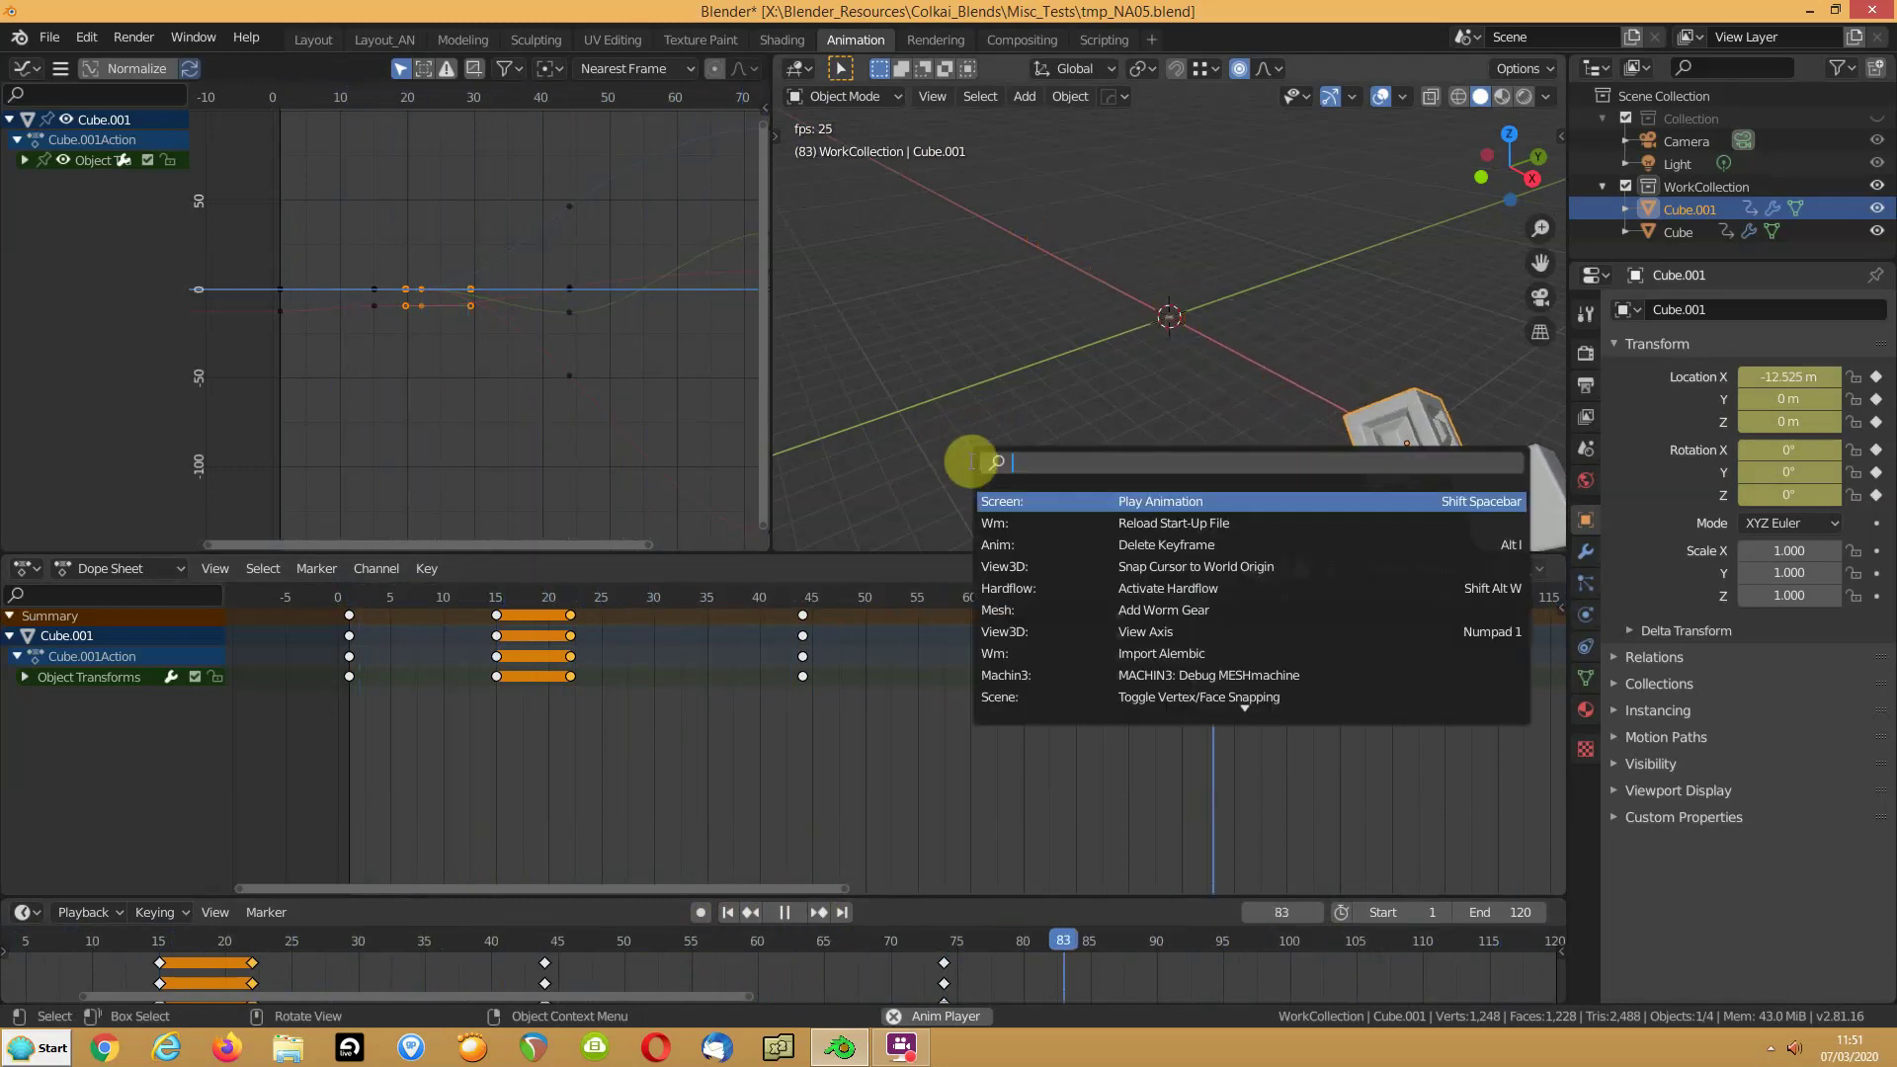
pyautogui.click(784, 912)
pyautogui.click(728, 912)
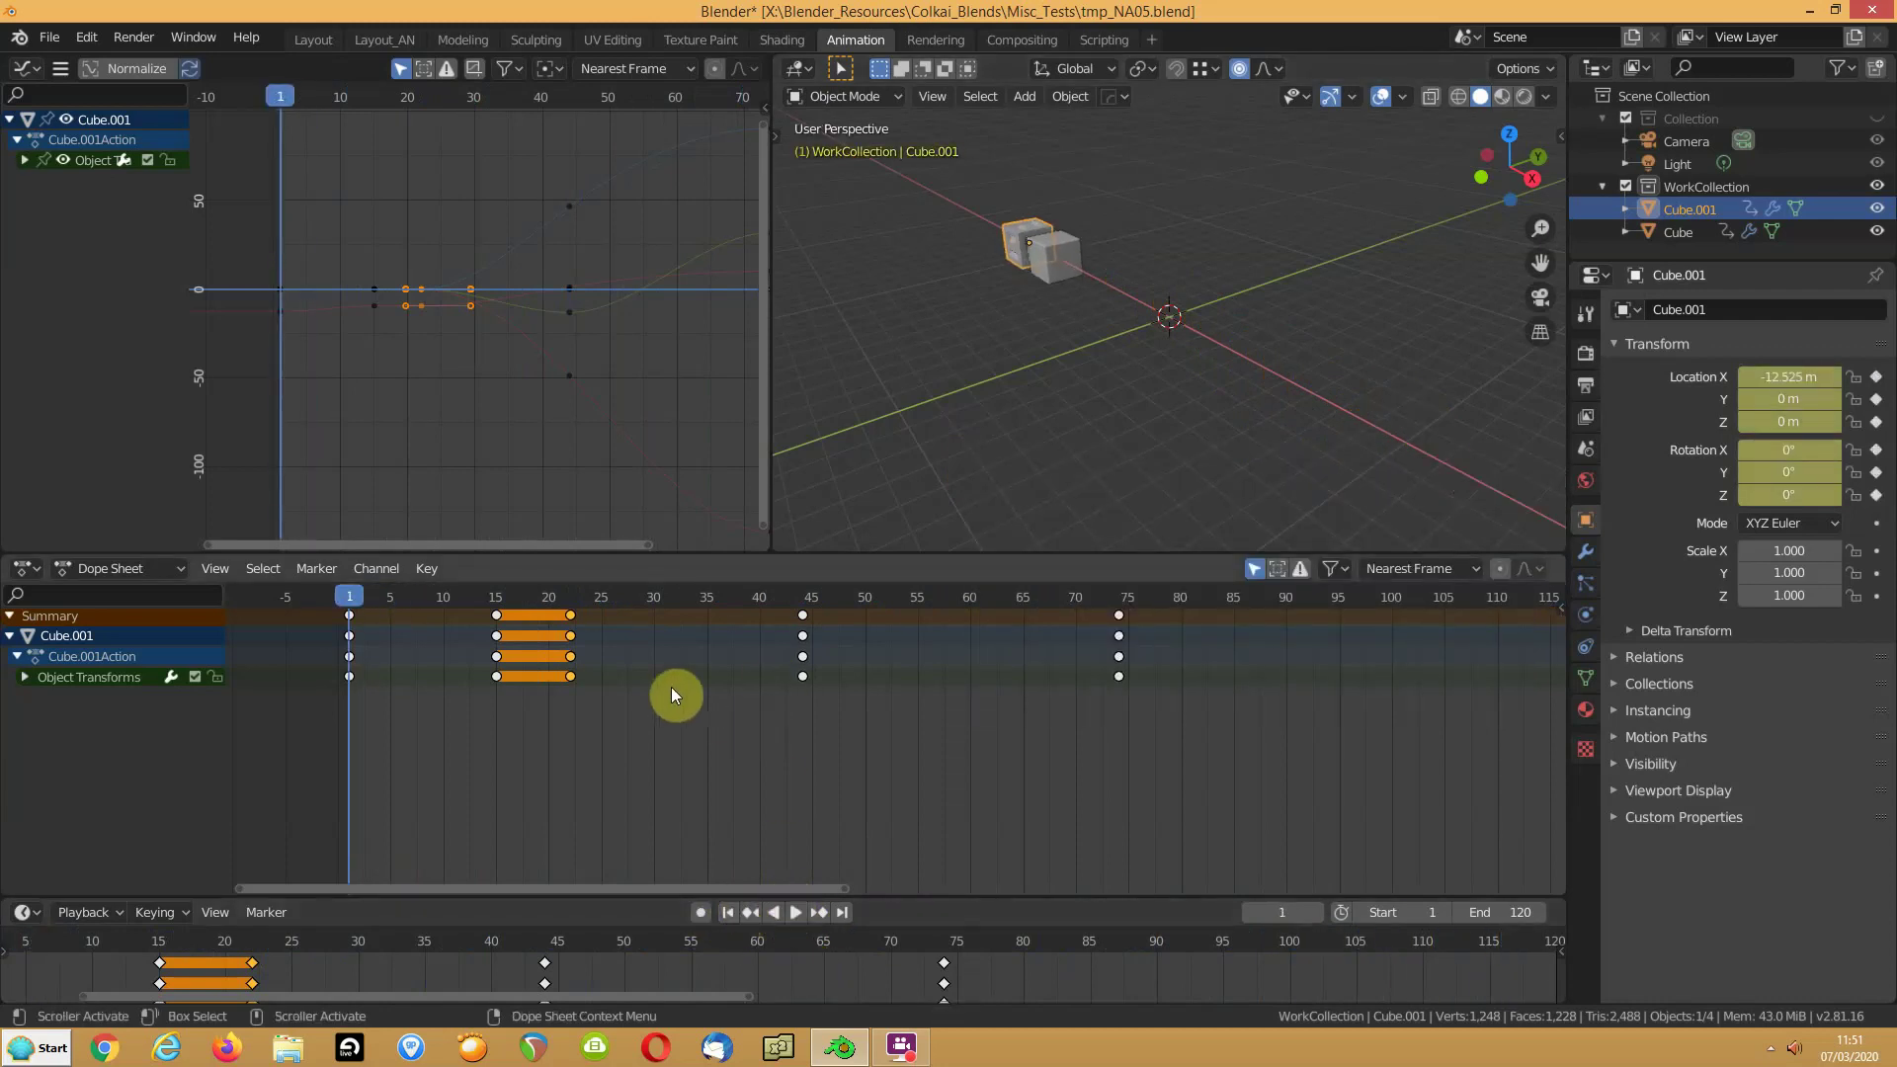
pyautogui.click(804, 616)
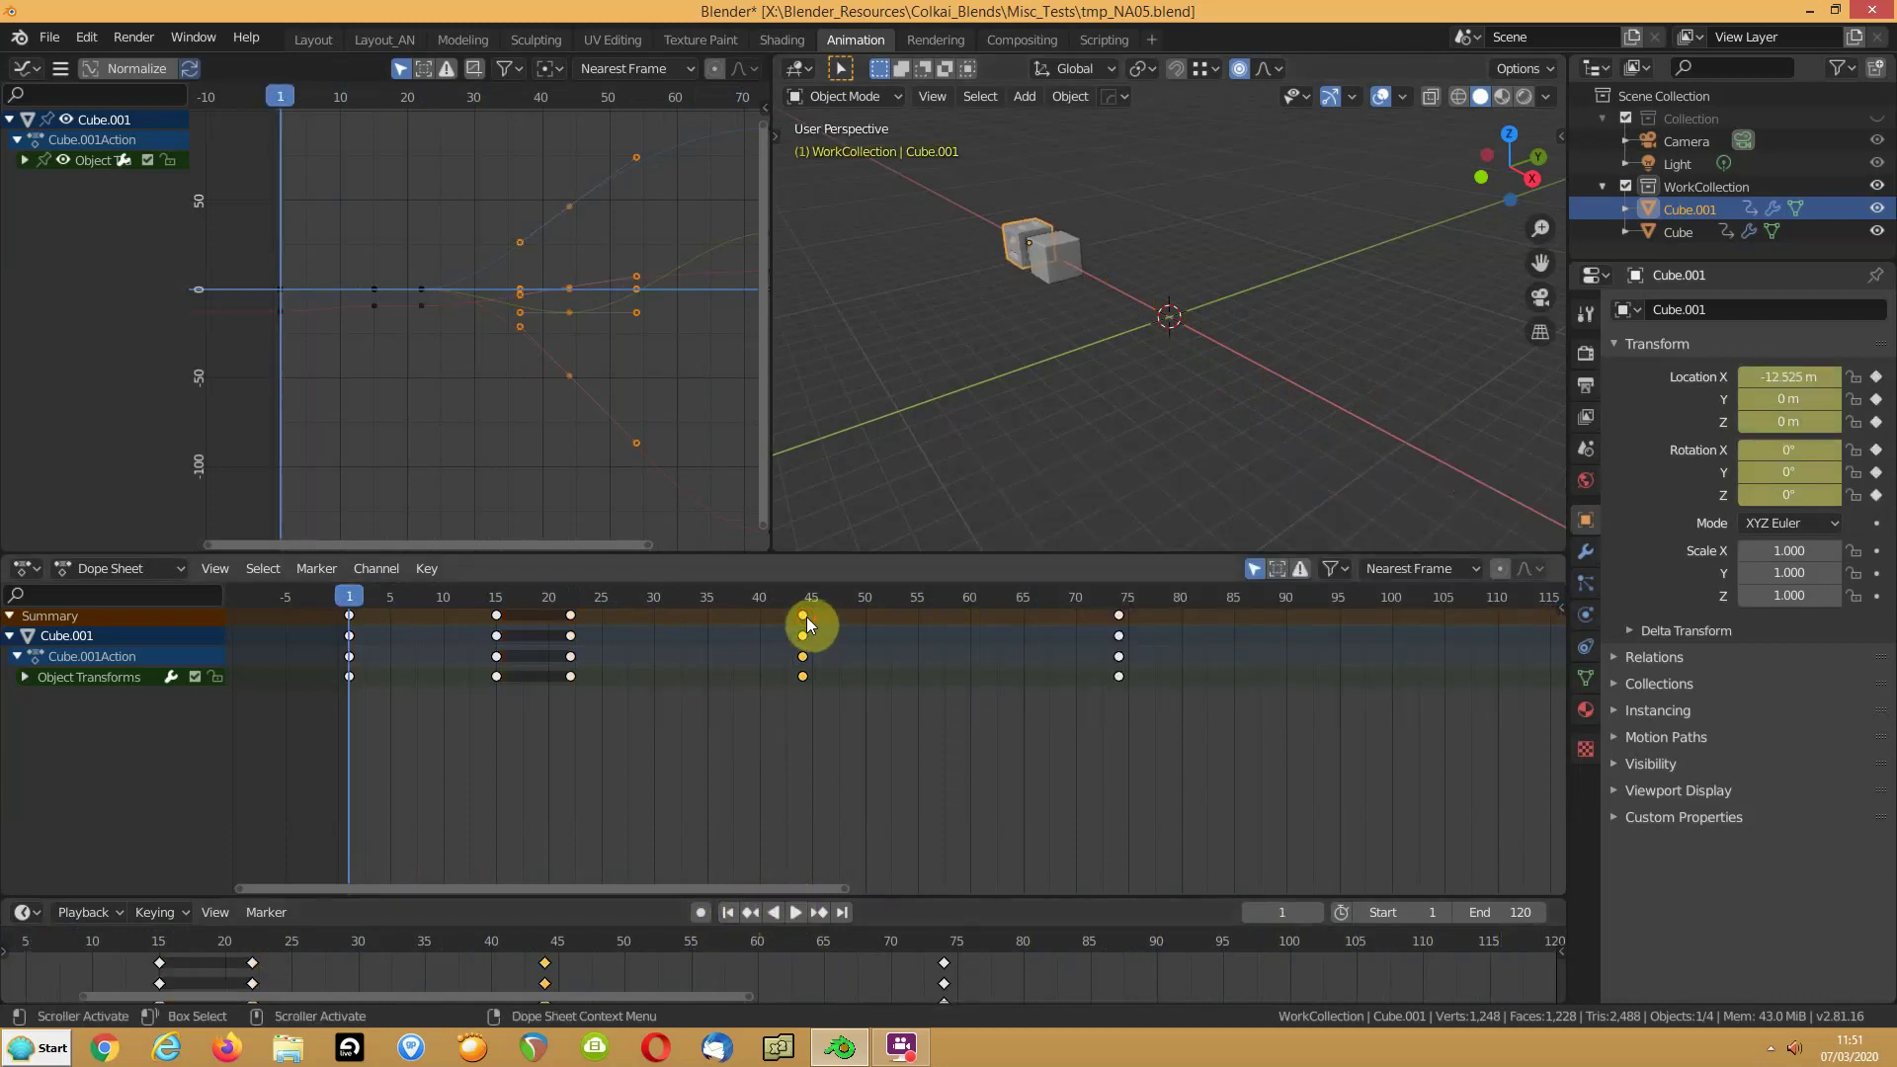
pyautogui.click(863, 601)
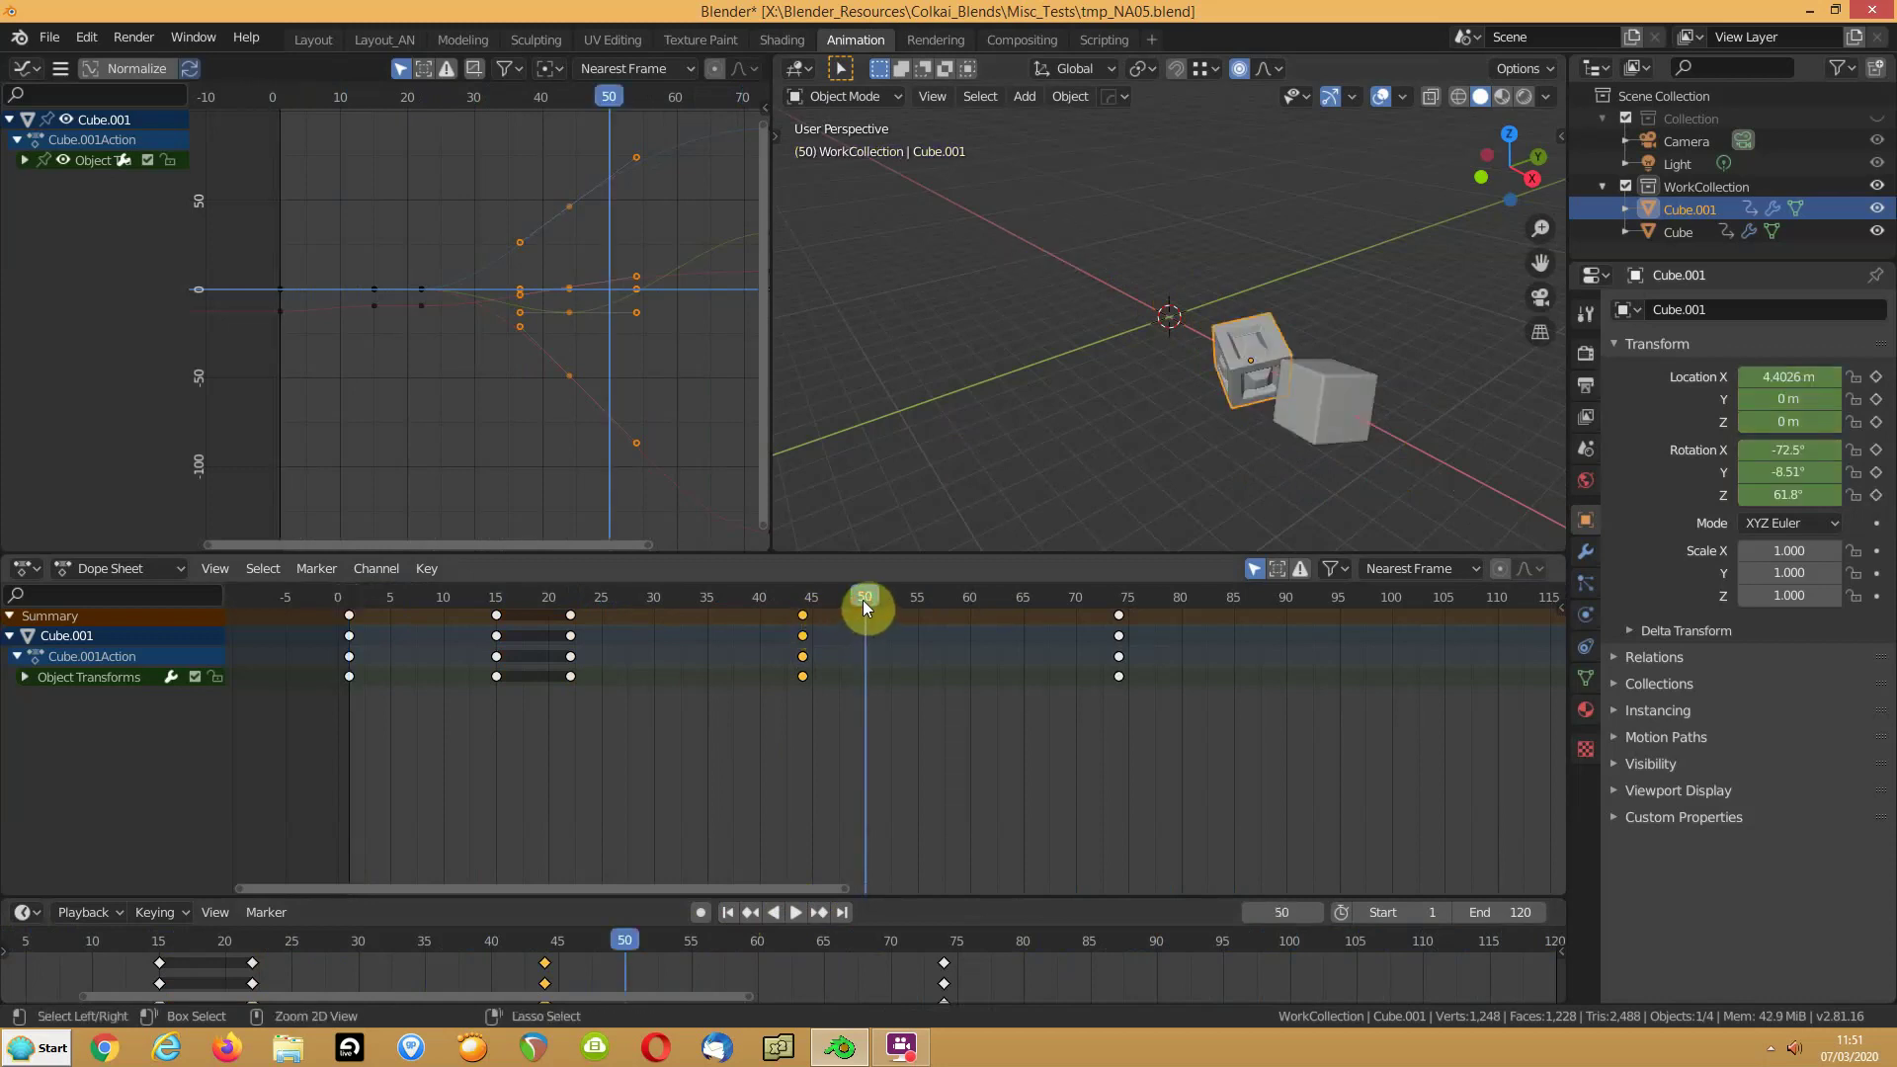
pyautogui.hotkey('ctrl', 'v')
pyautogui.press('g')
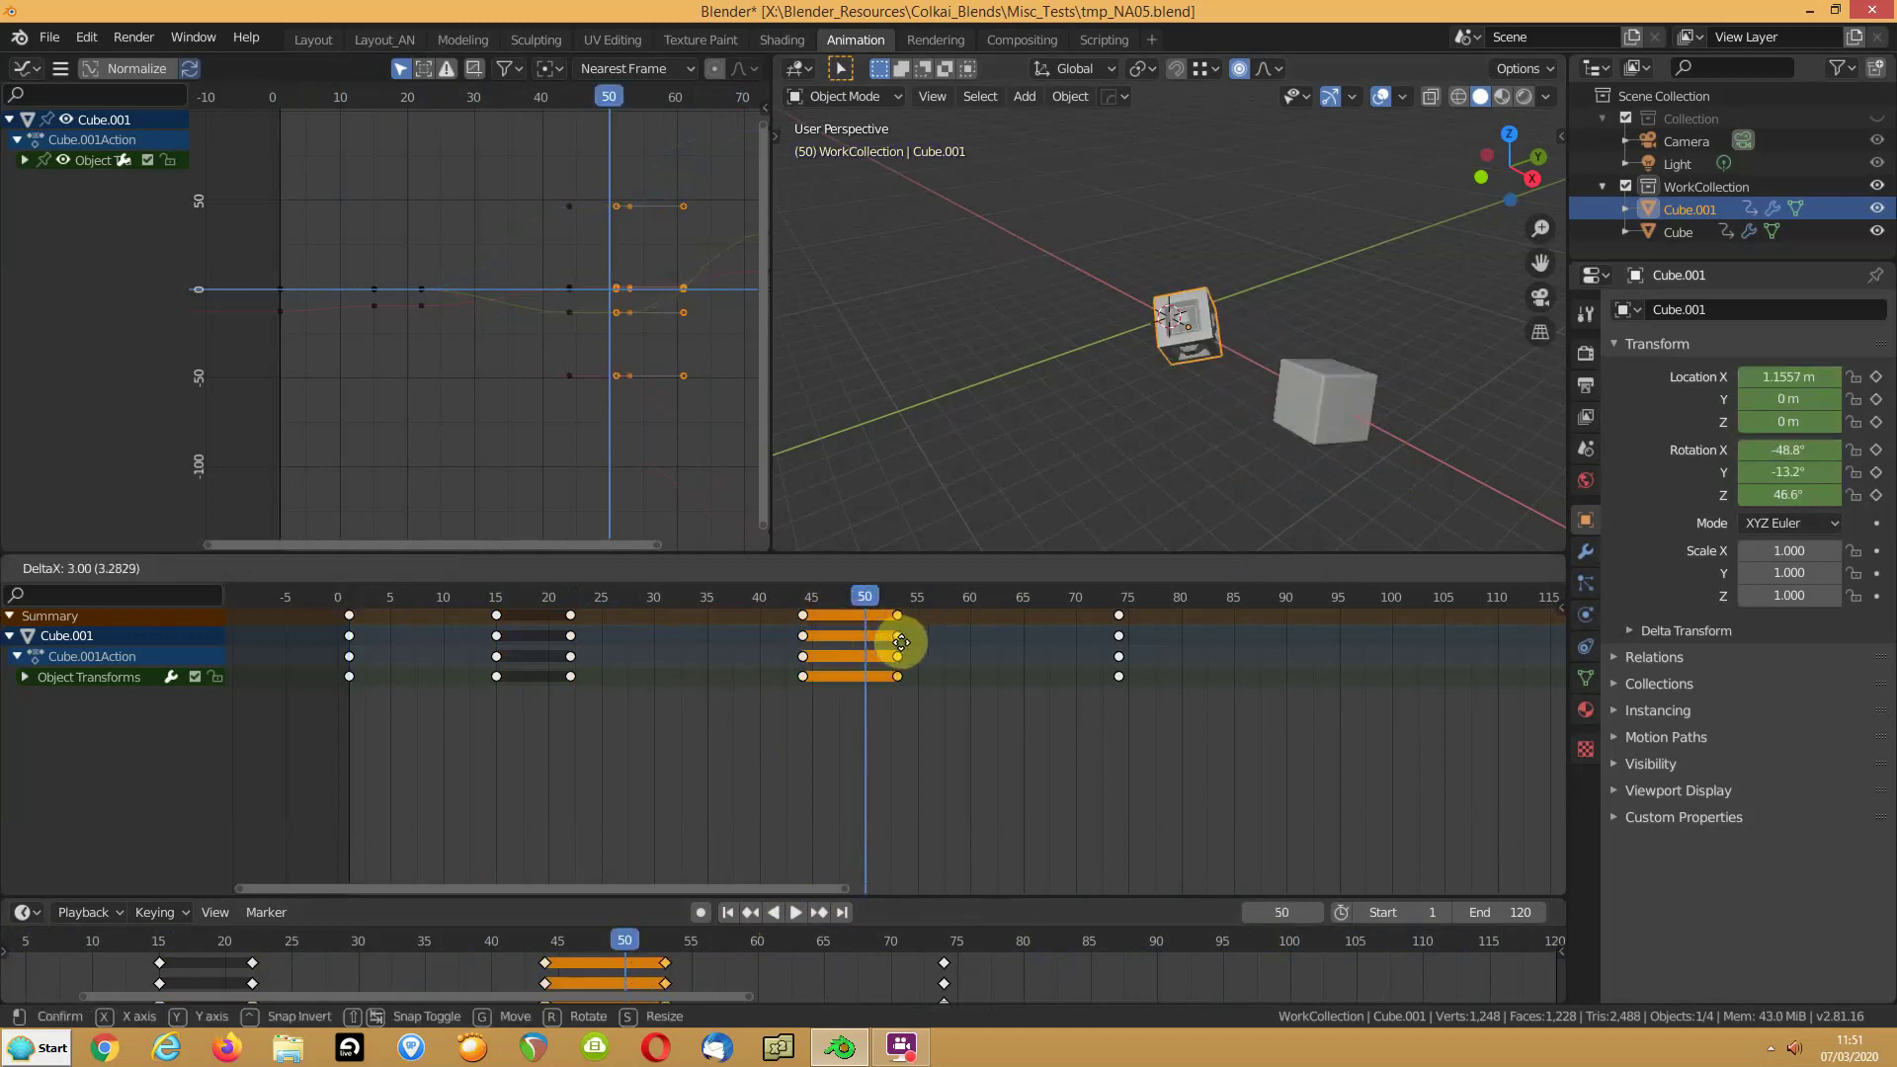
pyautogui.click(813, 657)
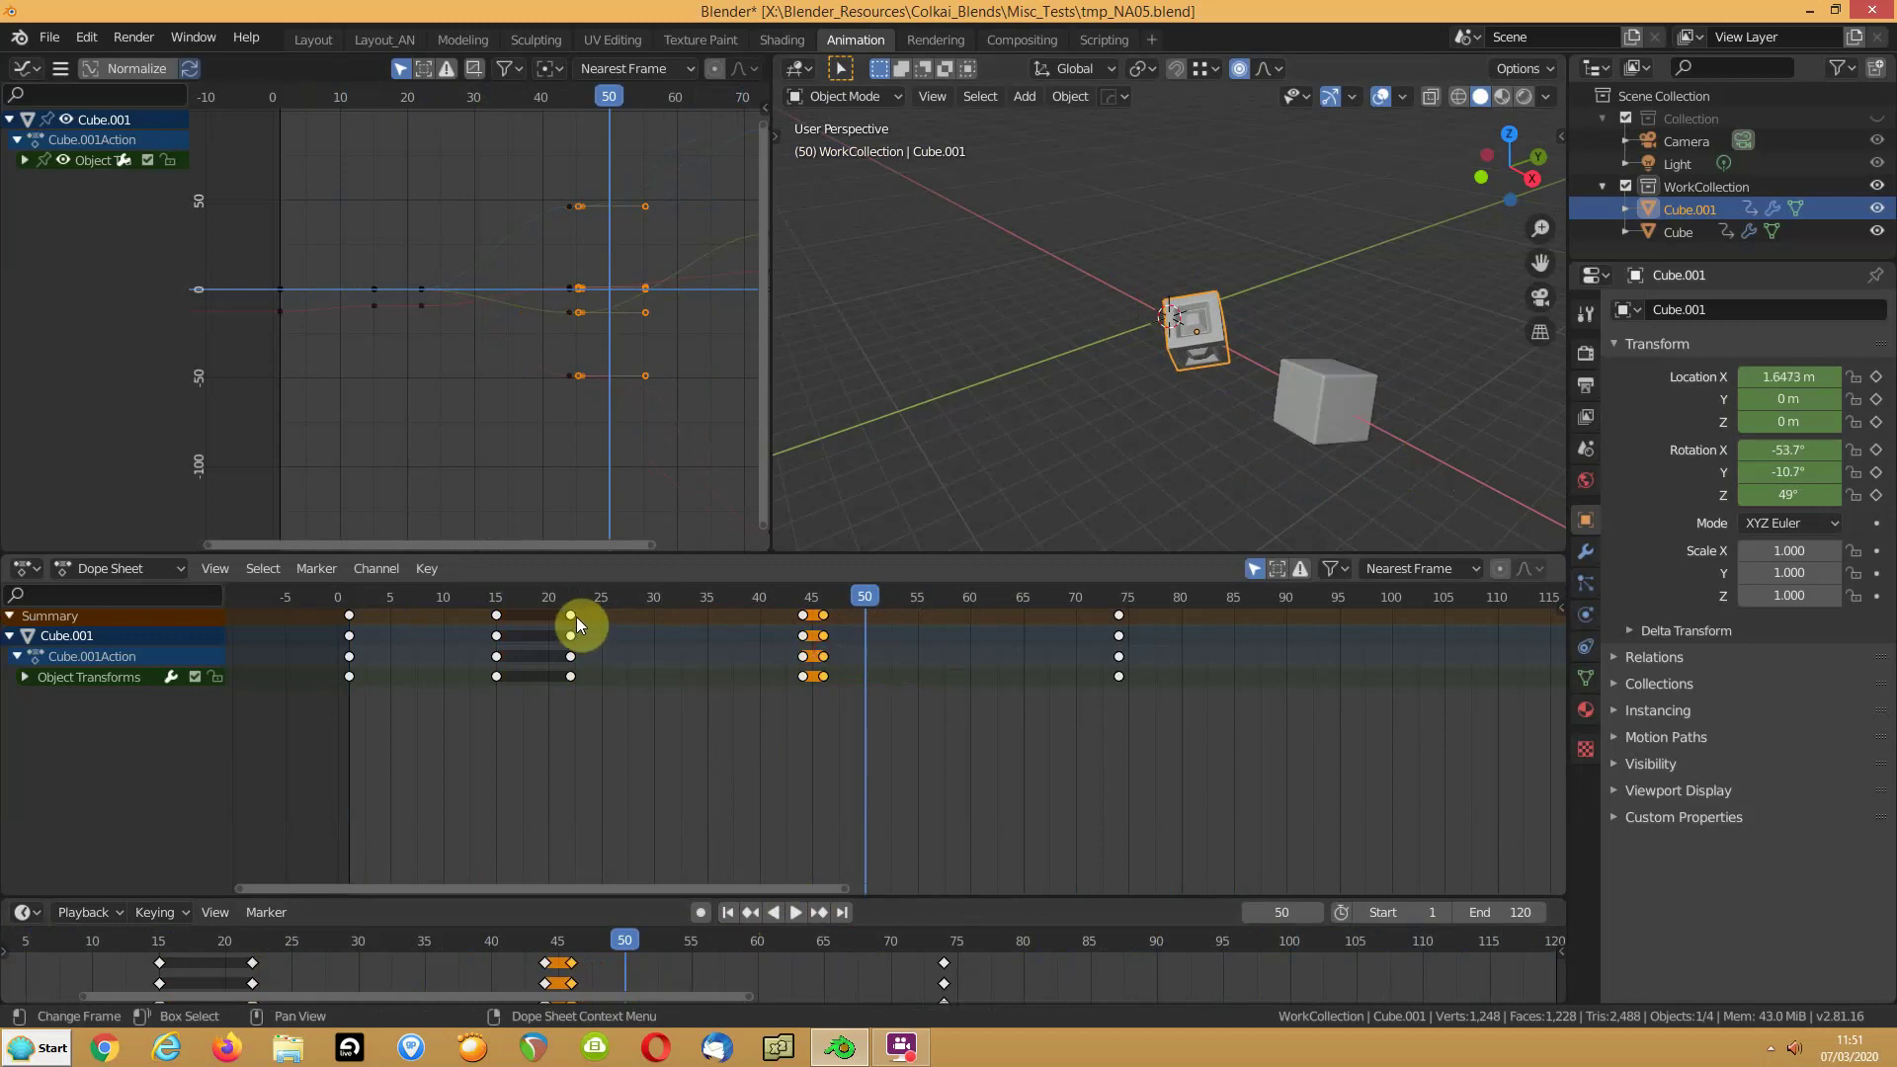
# Step: Move Cube.001's frame-22 hold-end keys to frame 17 and play the animation
pyautogui.moveTo(577, 617); pyautogui.dragTo(516, 621)
pyautogui.click(430, 595)
pyautogui.press('F3')
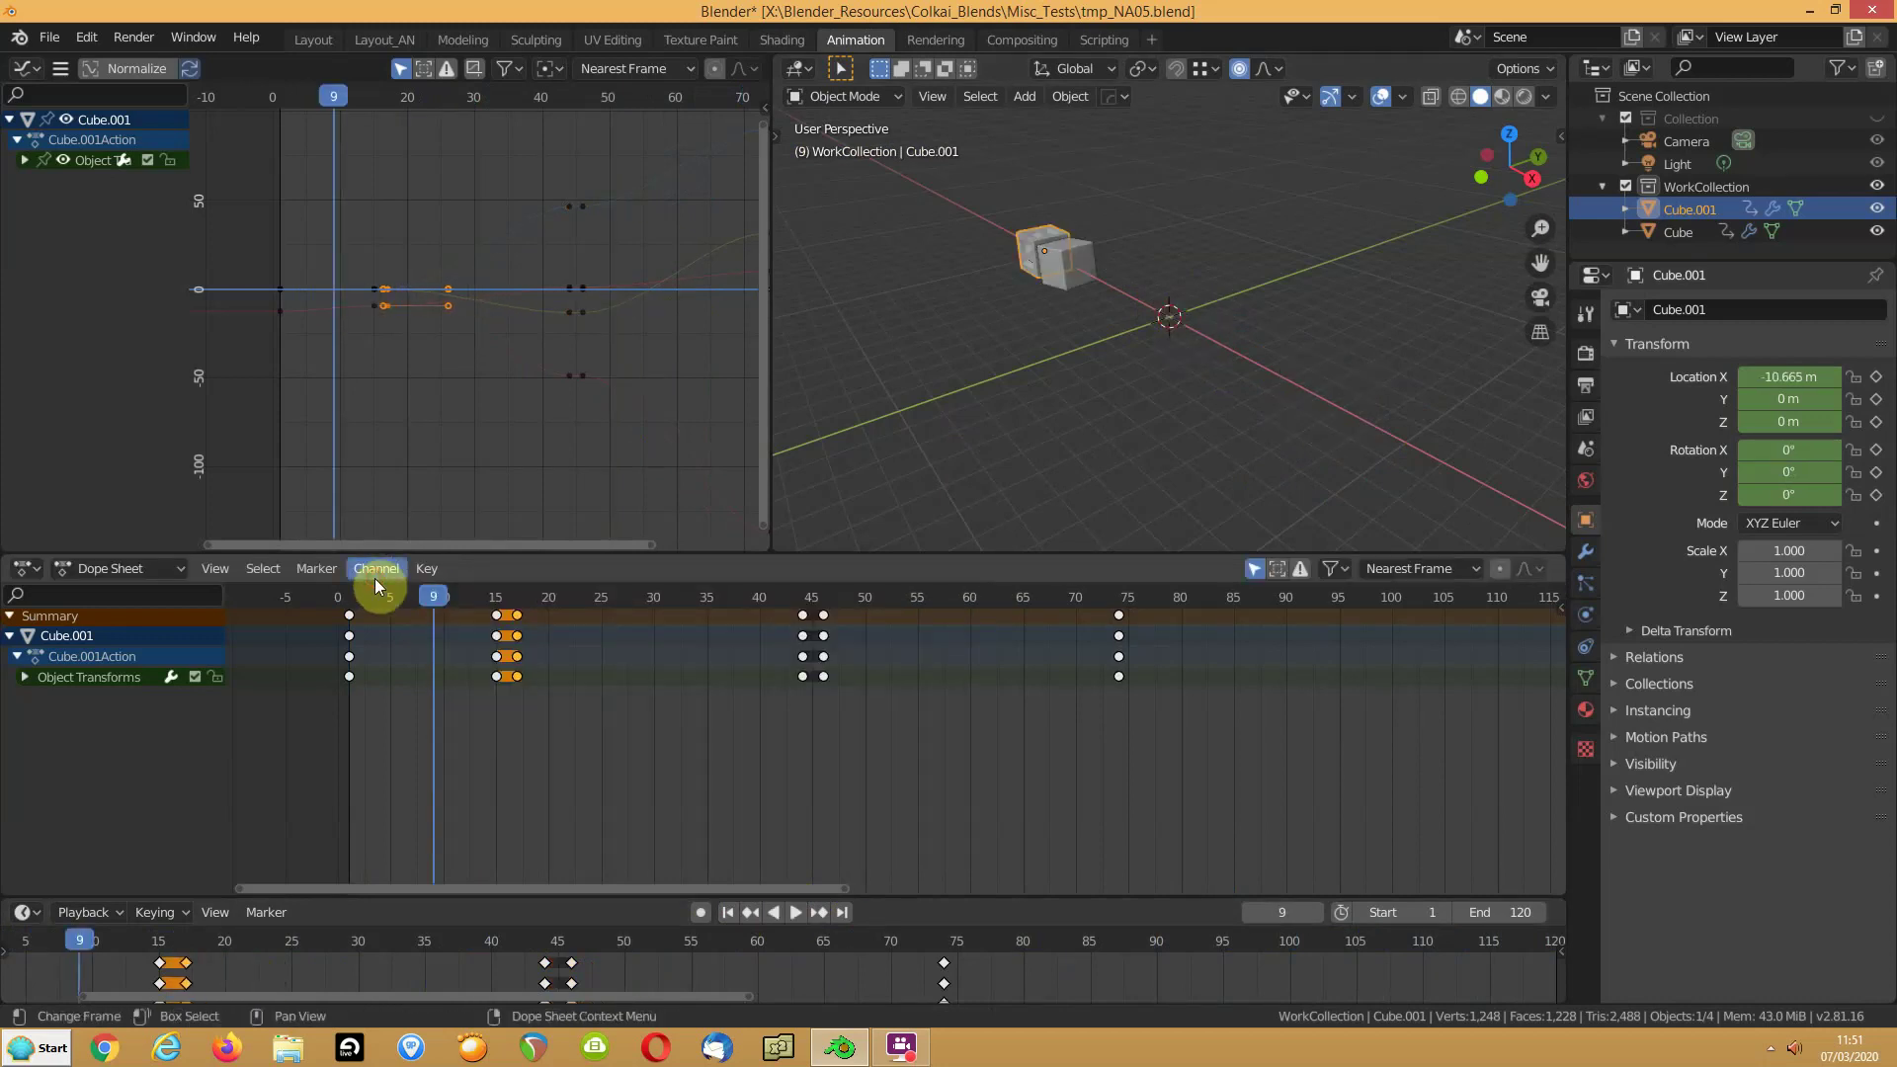
pyautogui.click(804, 911)
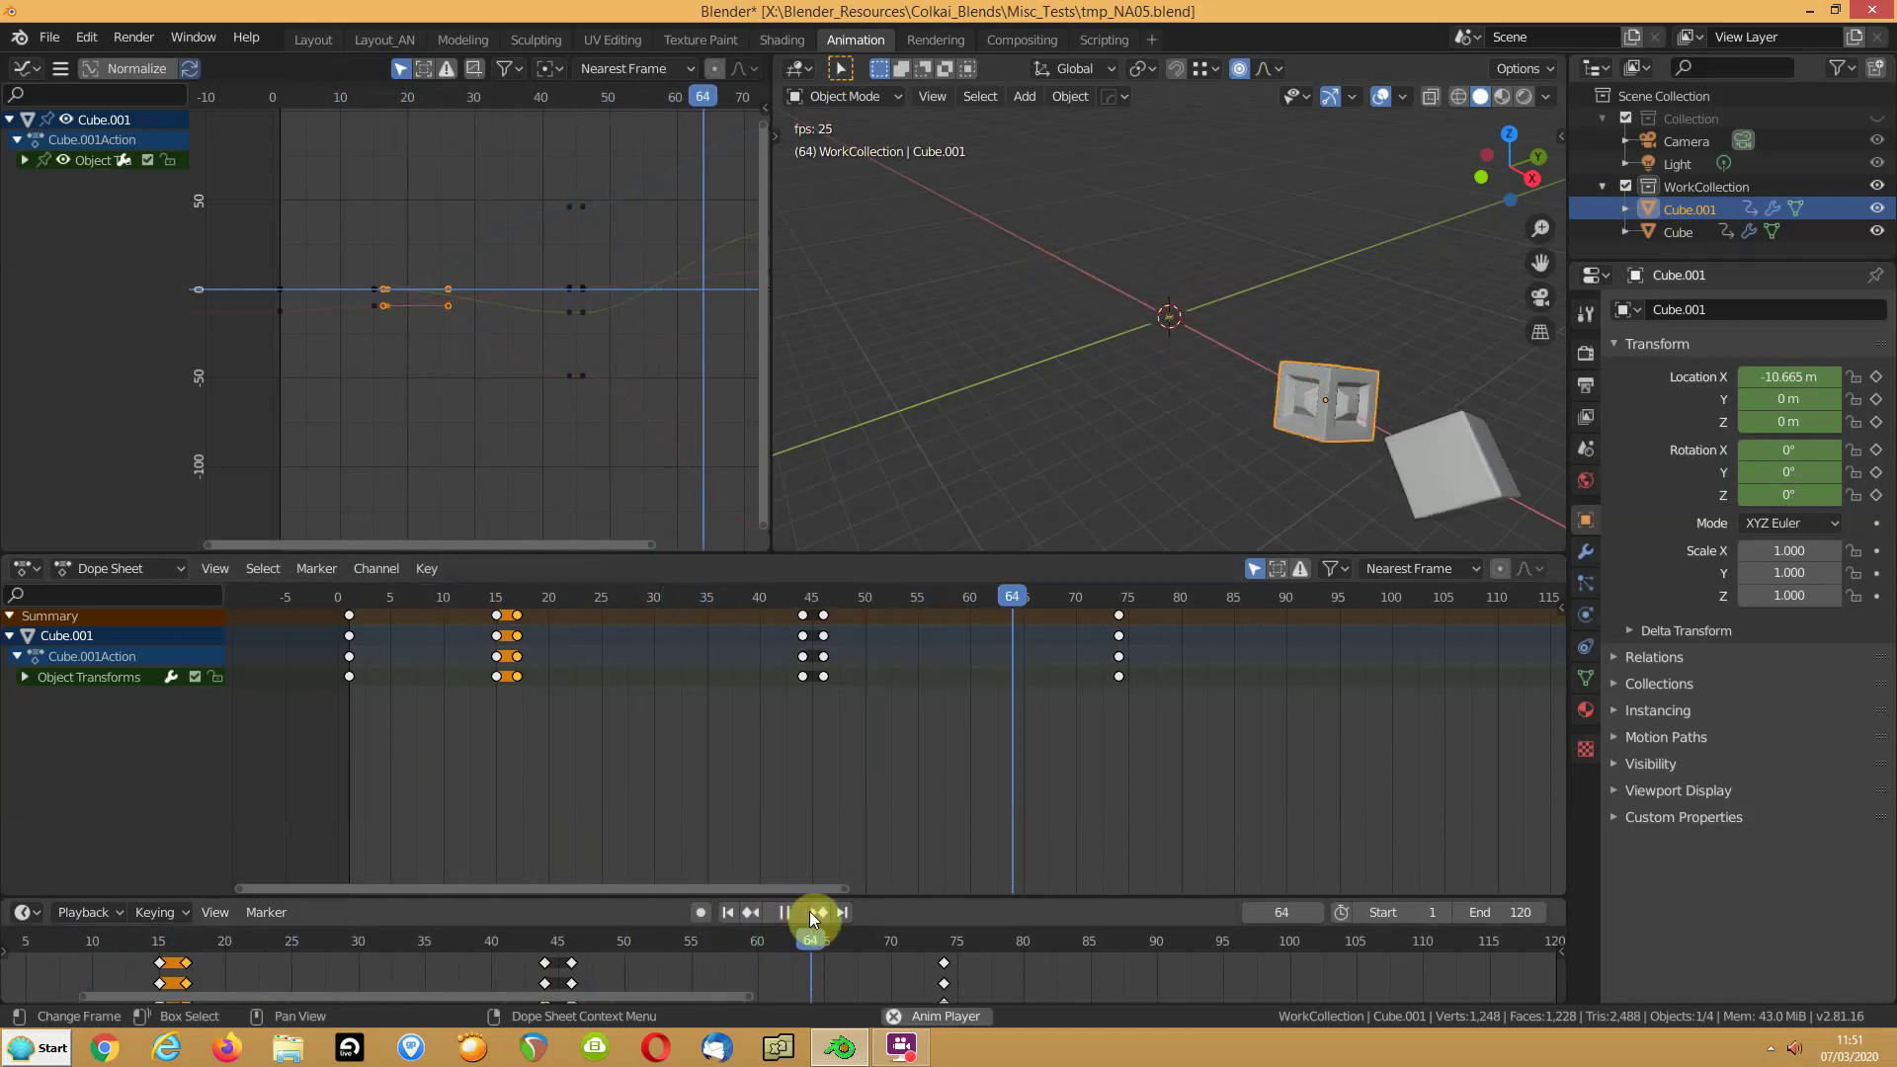
pyautogui.press('F3')
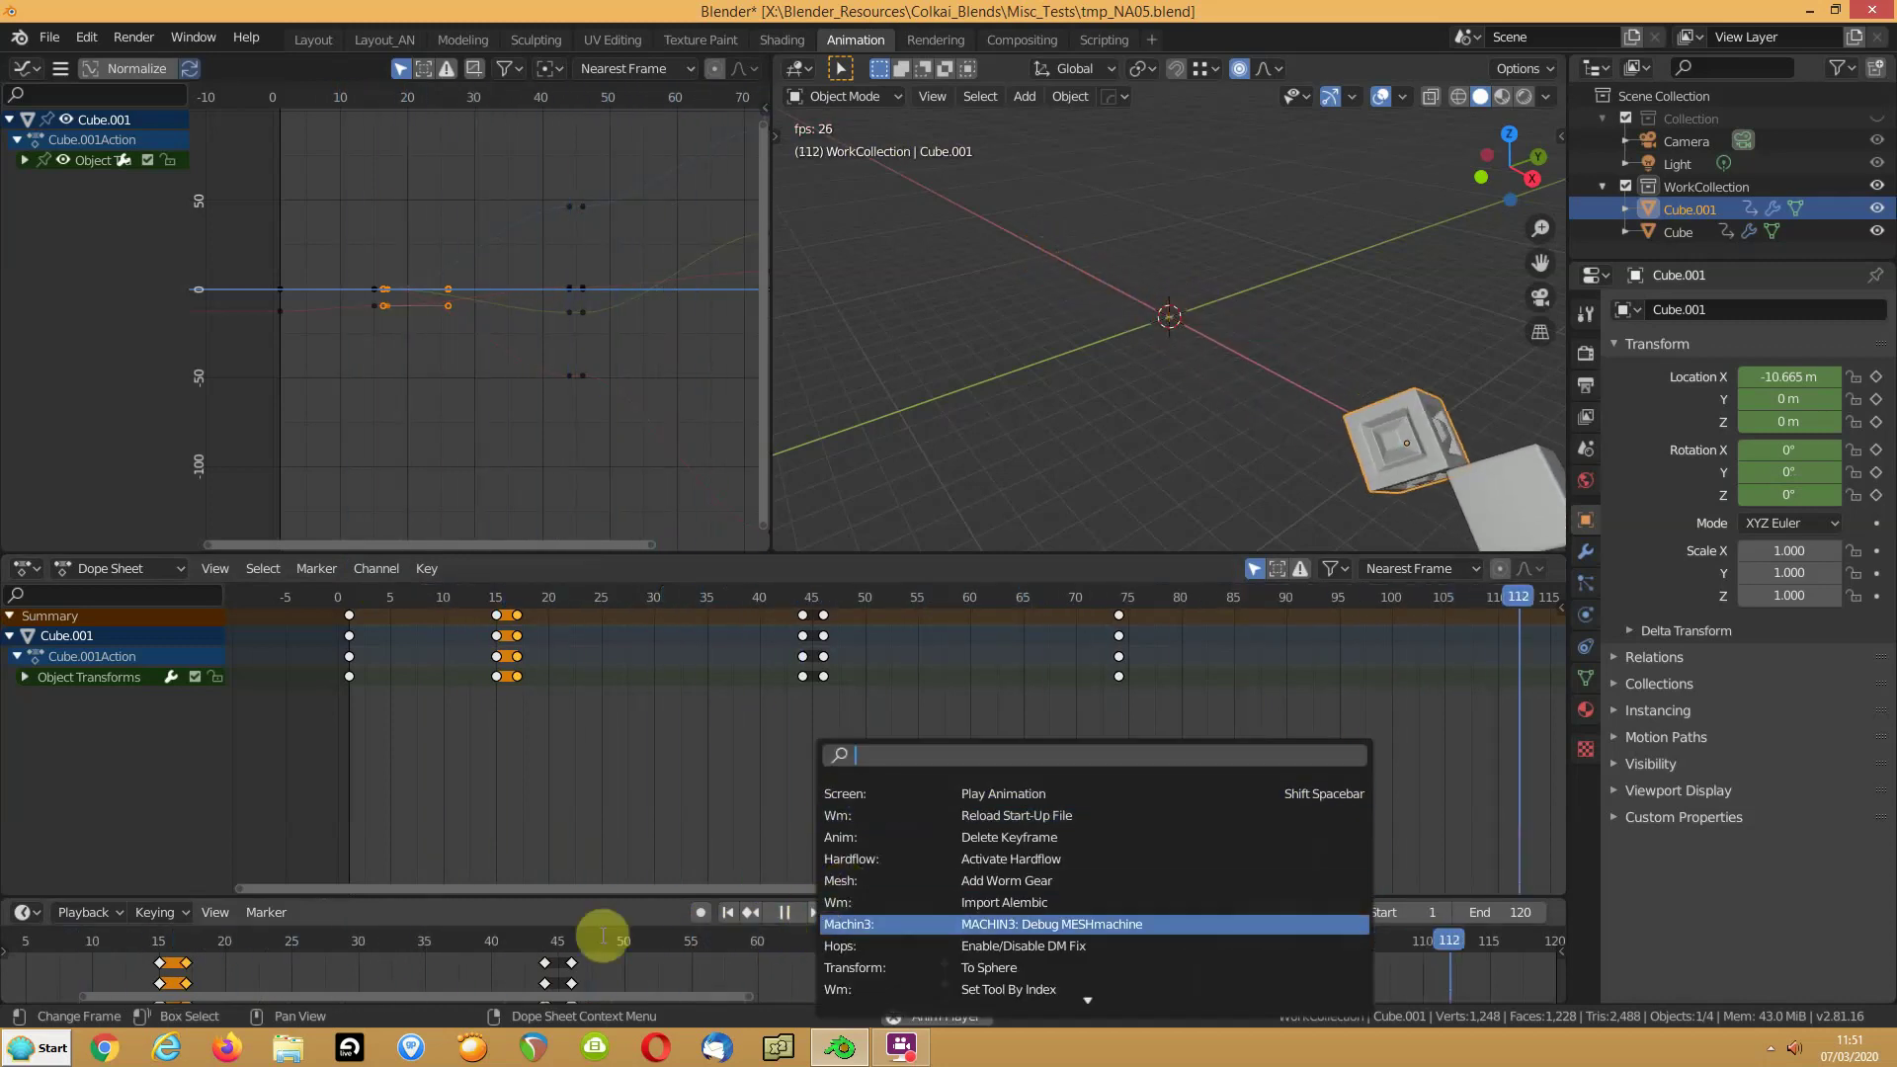
# Step: Copy Cube.001's frame-15 pose to frame 95, holding X -9.4572 m with zero rotation
pyautogui.click(783, 911)
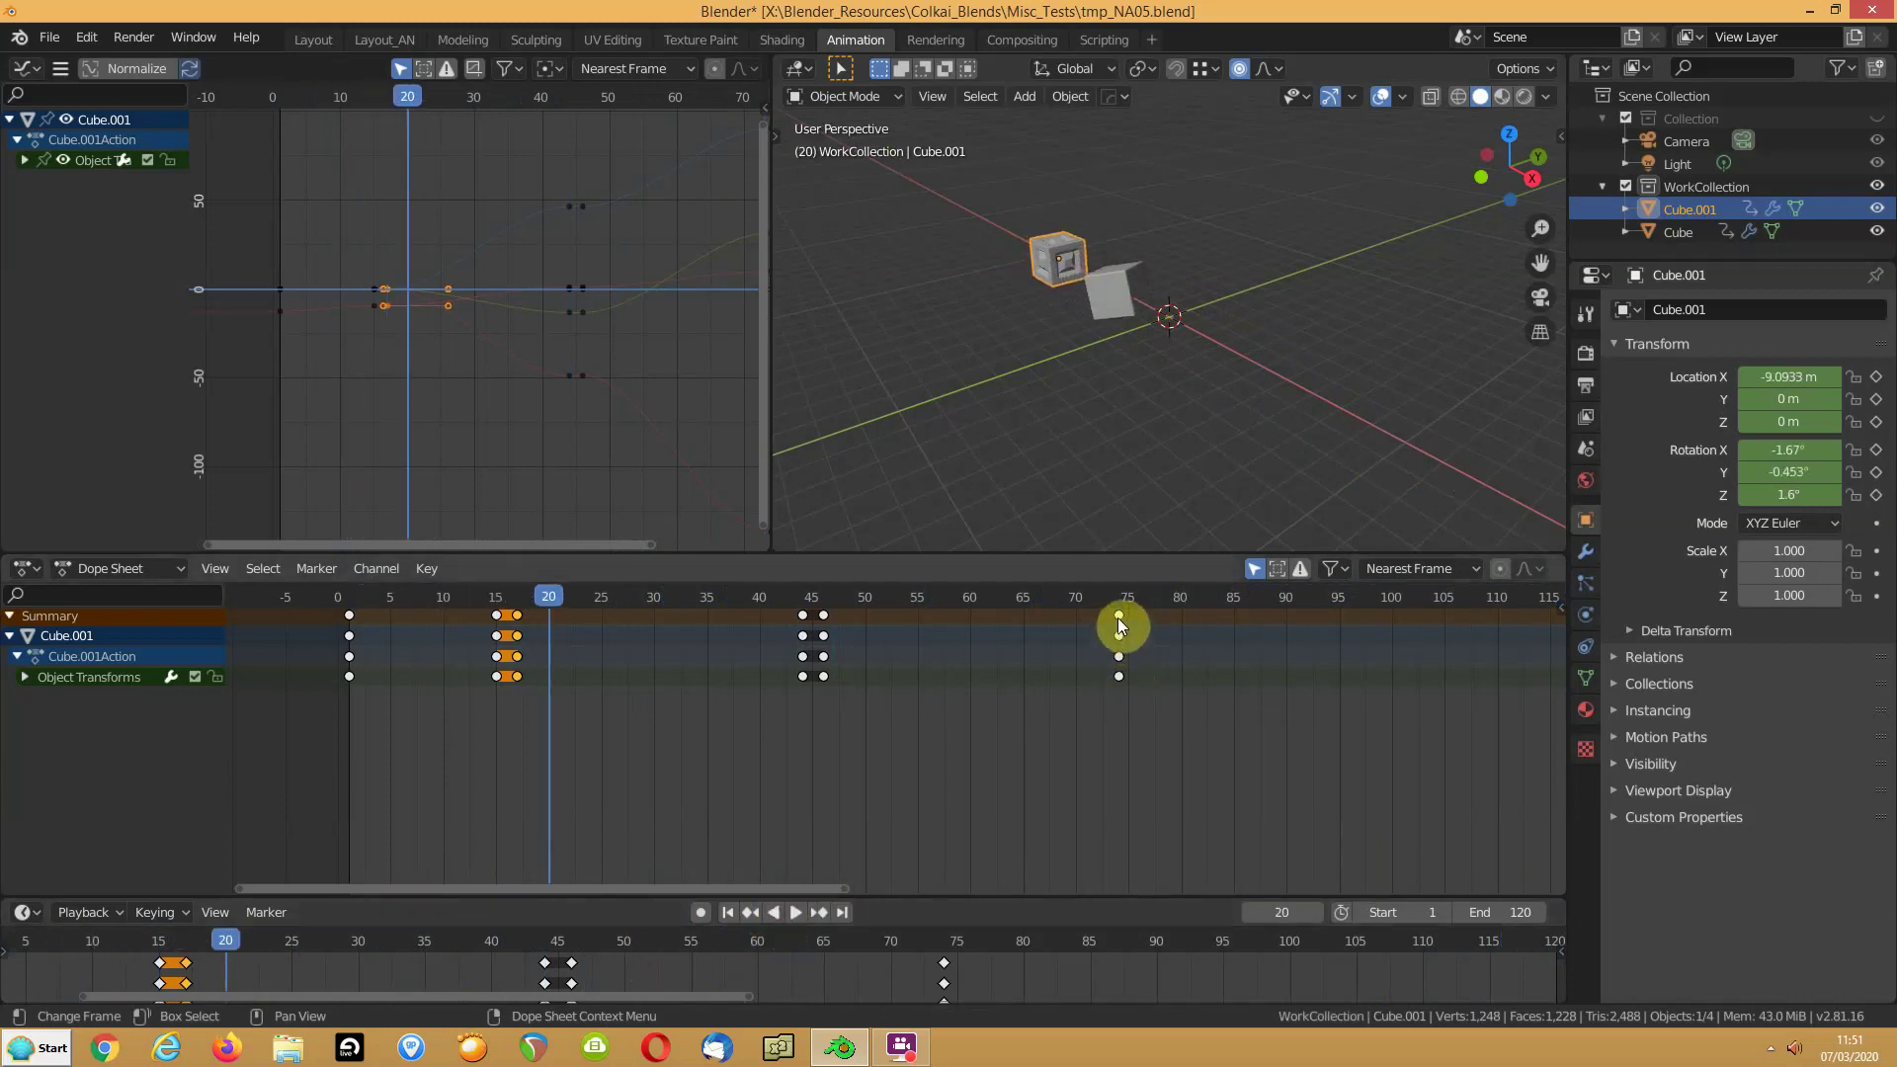
pyautogui.click(497, 615)
pyautogui.moveTo(544, 593); pyautogui.dragTo(1336, 591)
pyautogui.click(1334, 659)
pyautogui.press('i')
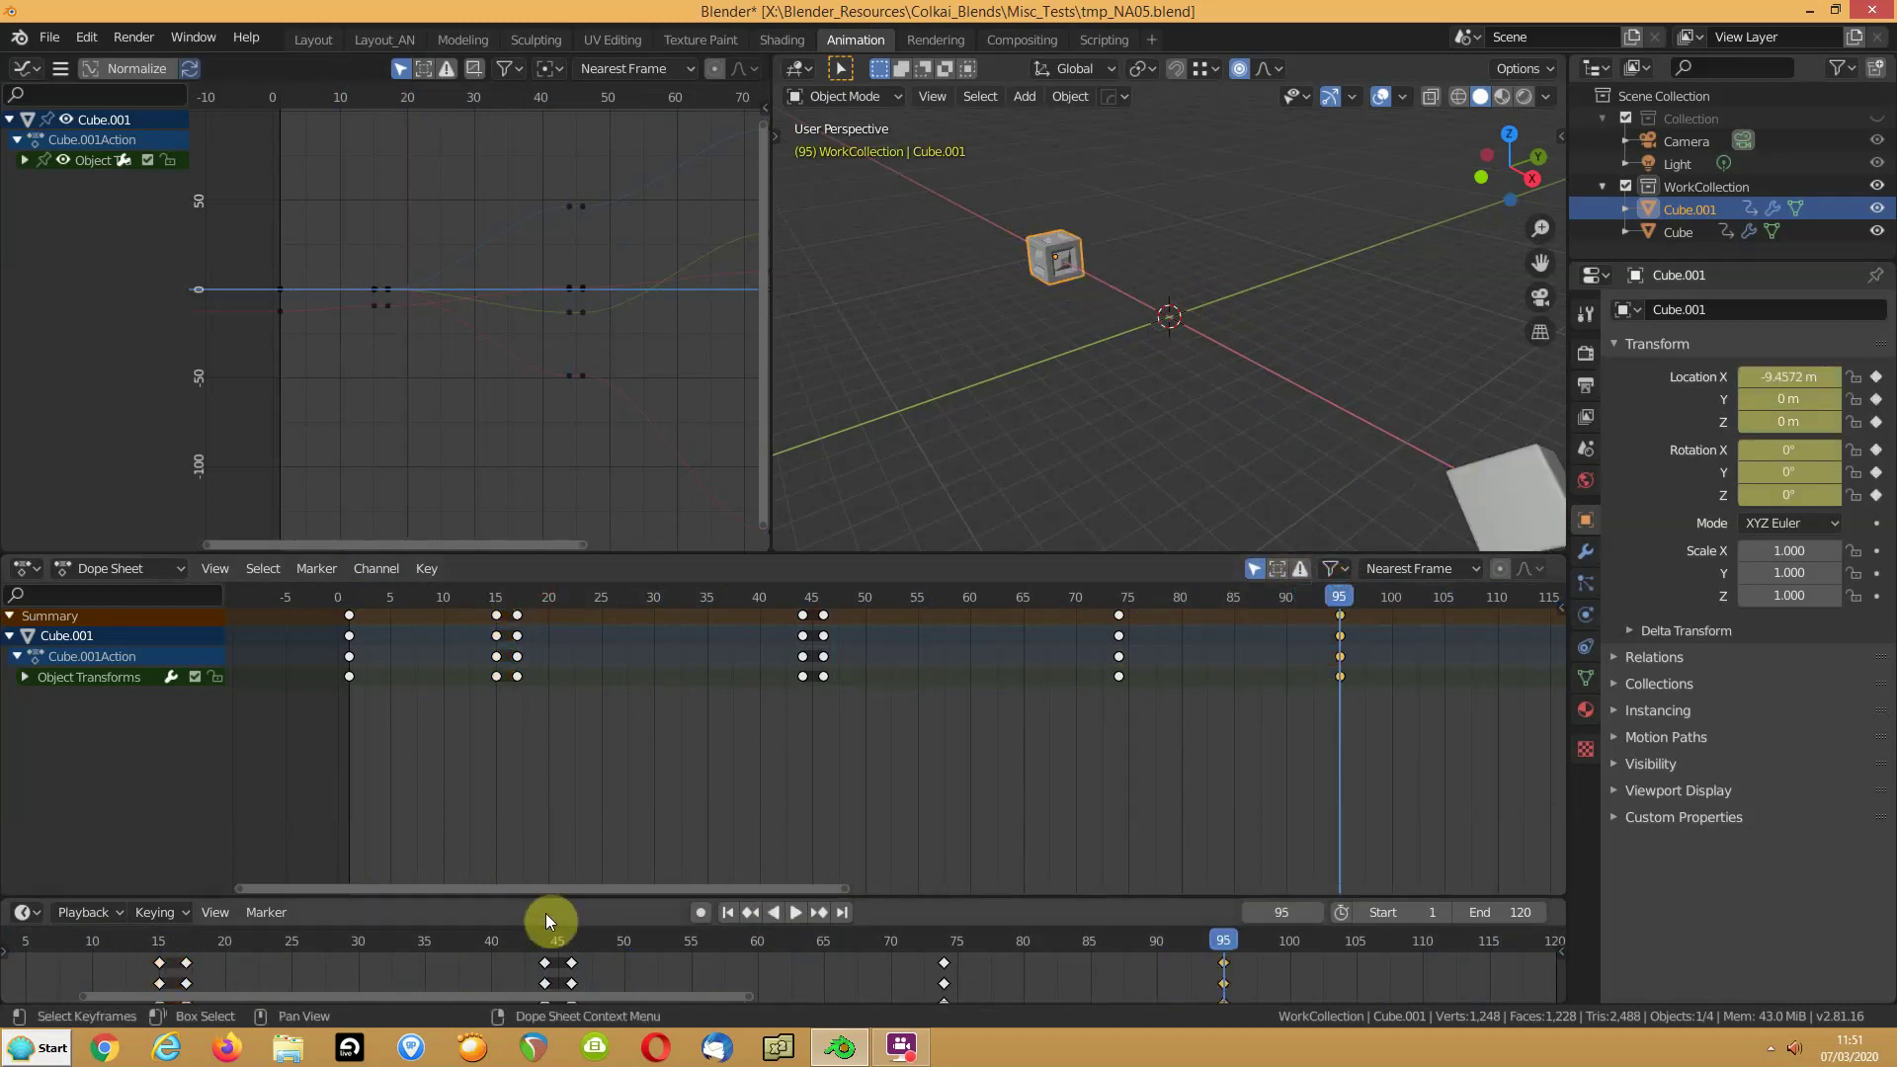
# Step: Play the animation from the start to review the reversal near the end
pyautogui.click(728, 912)
pyautogui.click(796, 911)
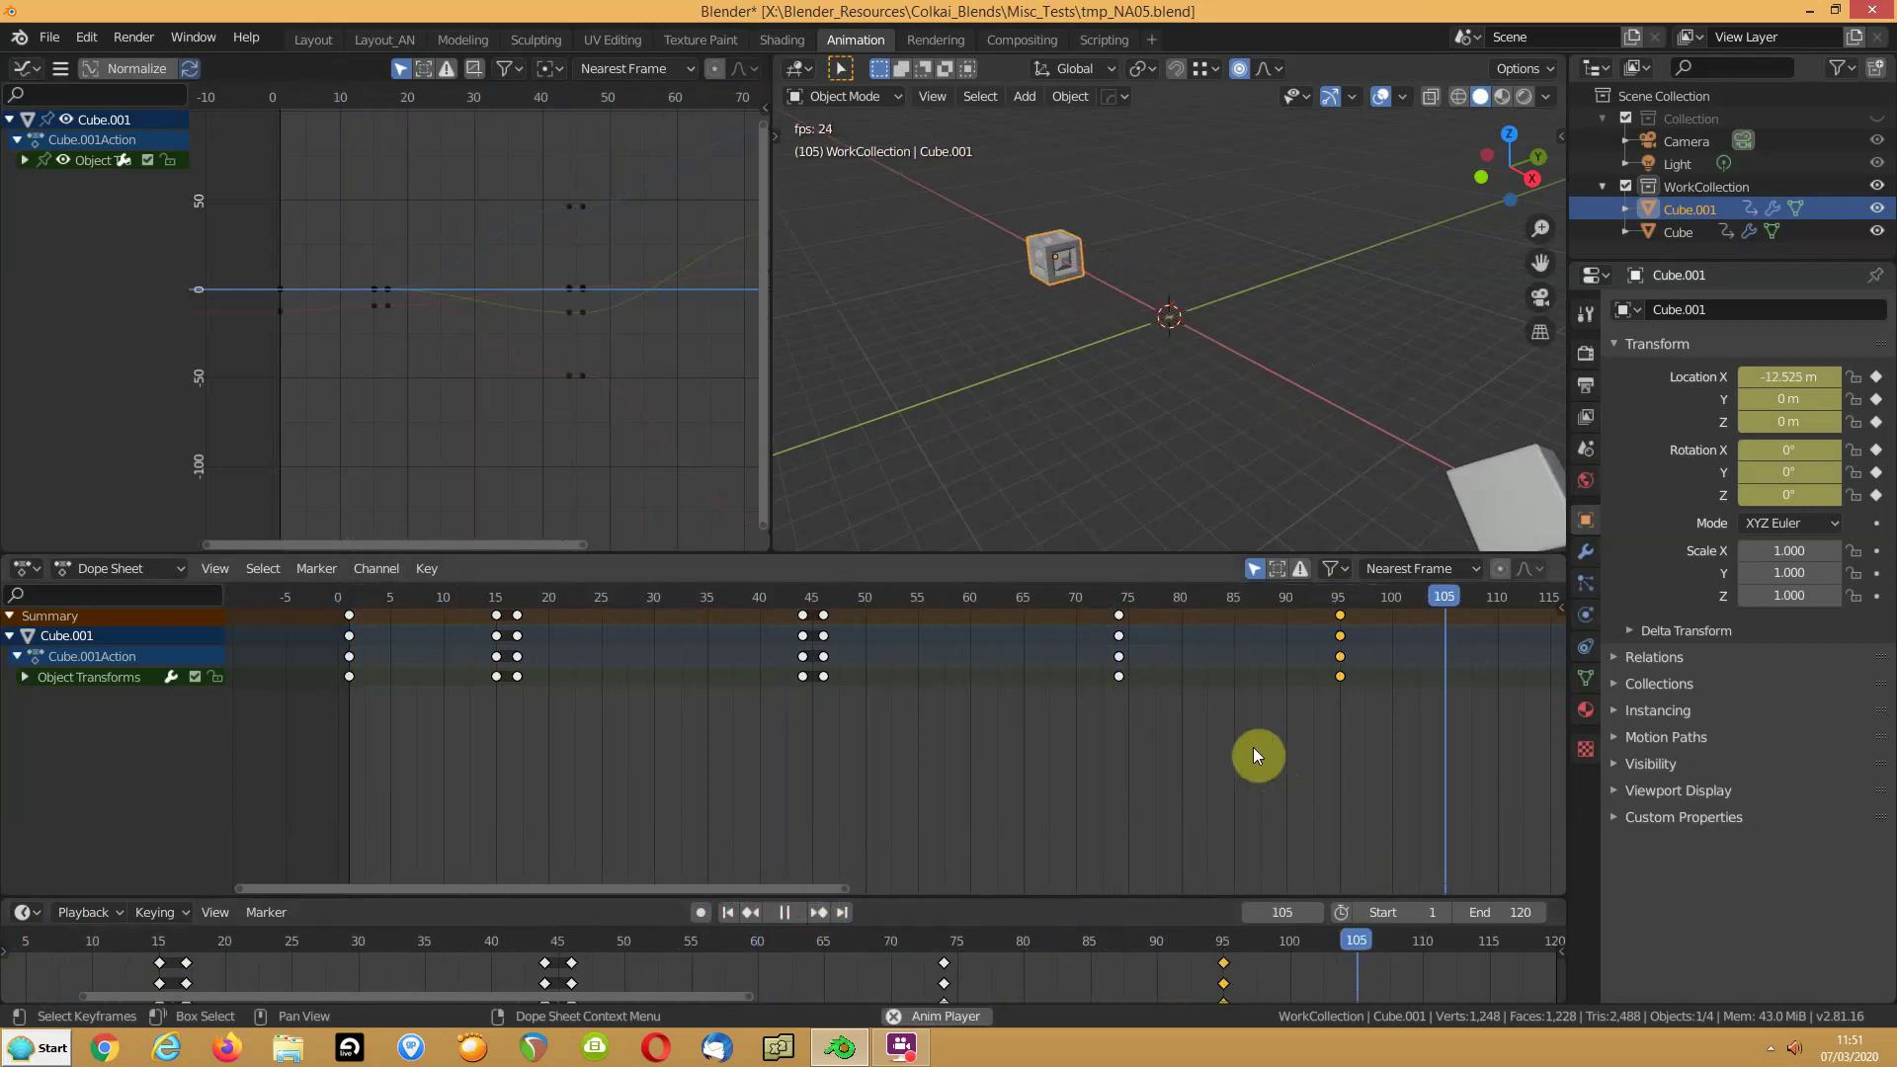
pyautogui.click(786, 912)
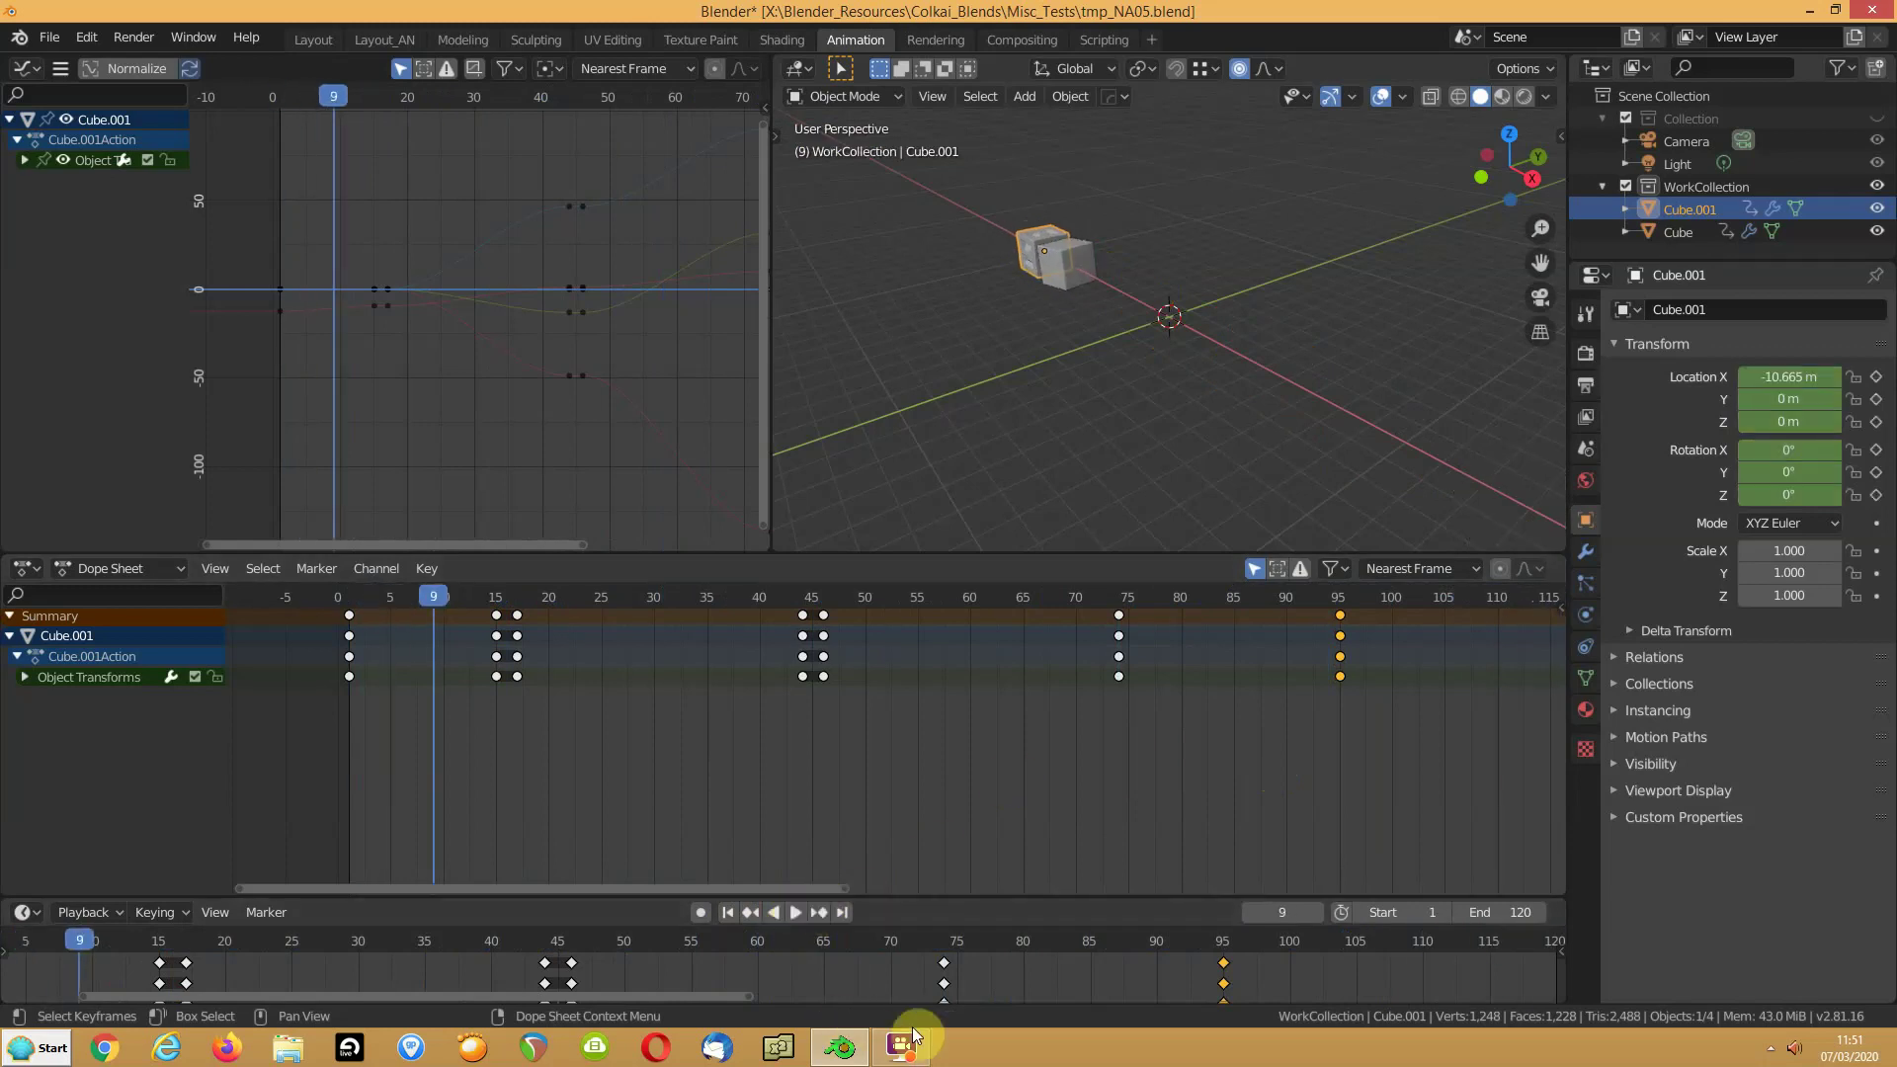
pyautogui.click(882, 1054)
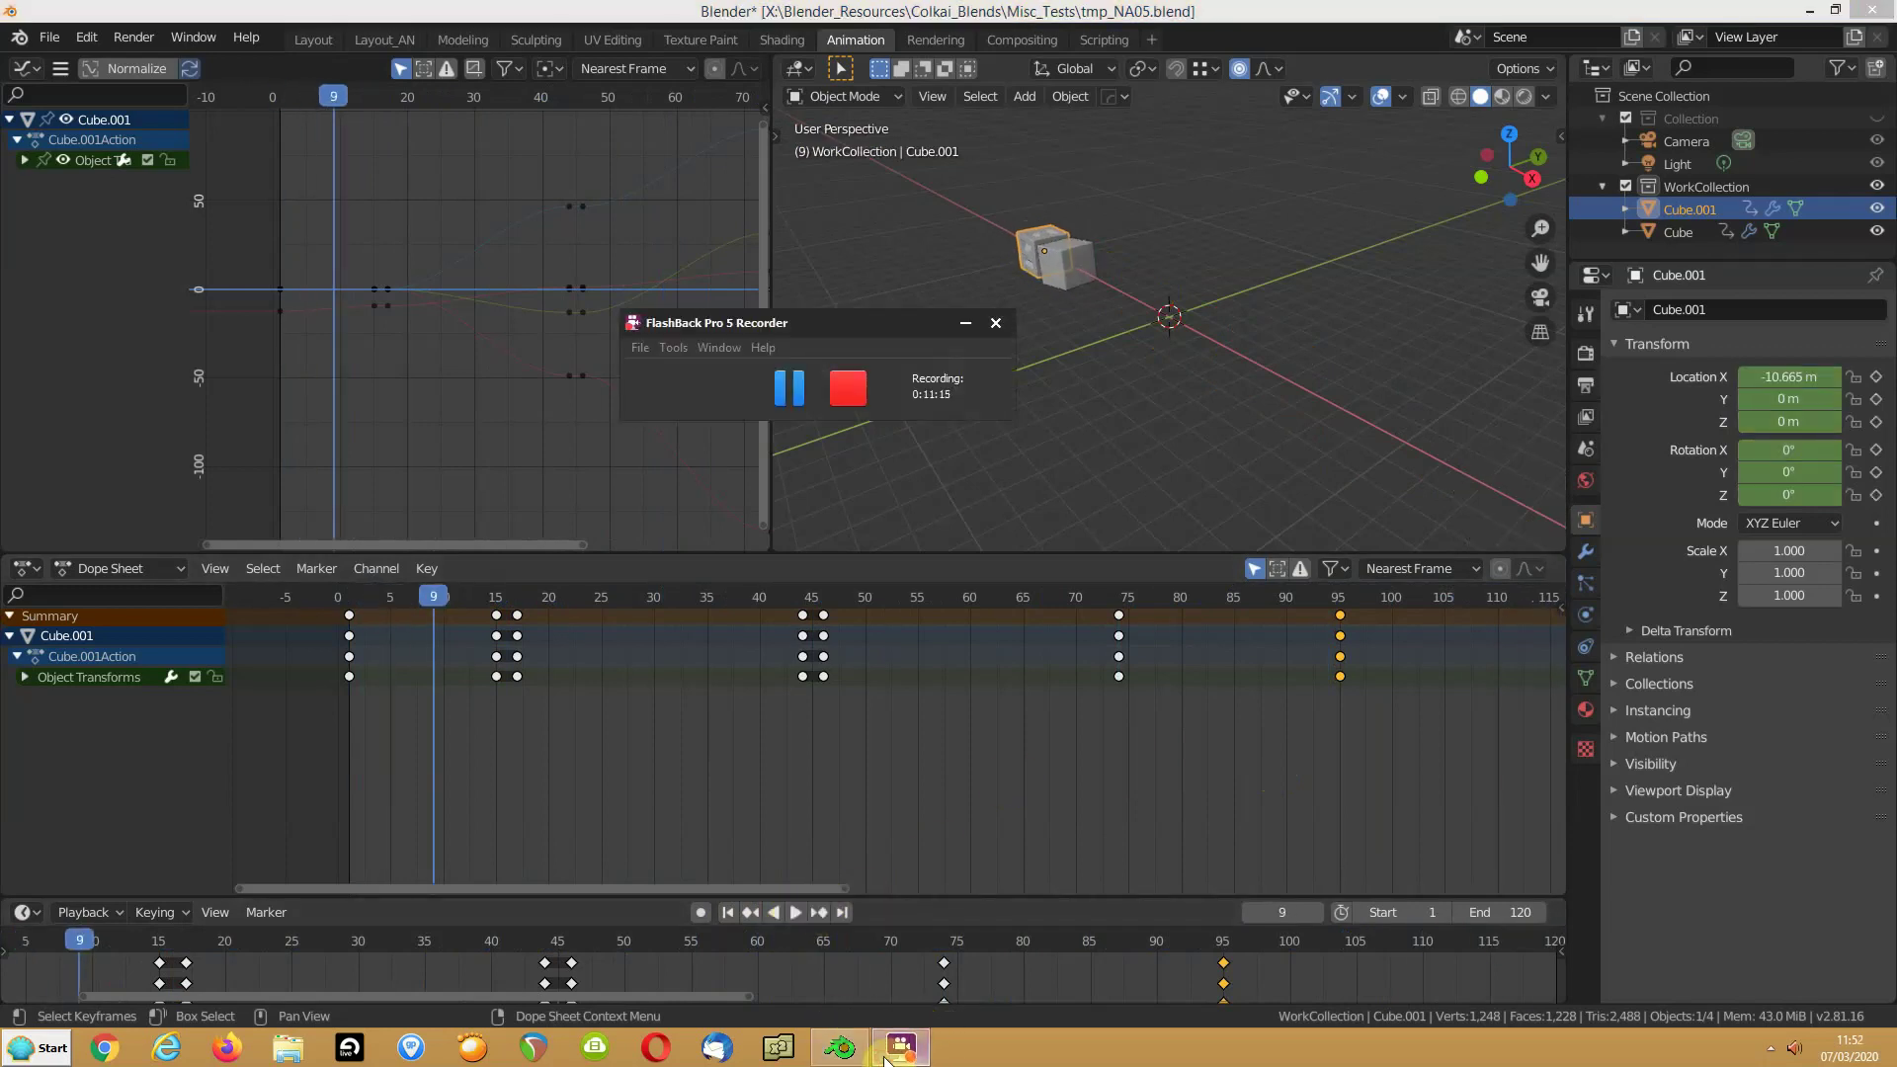